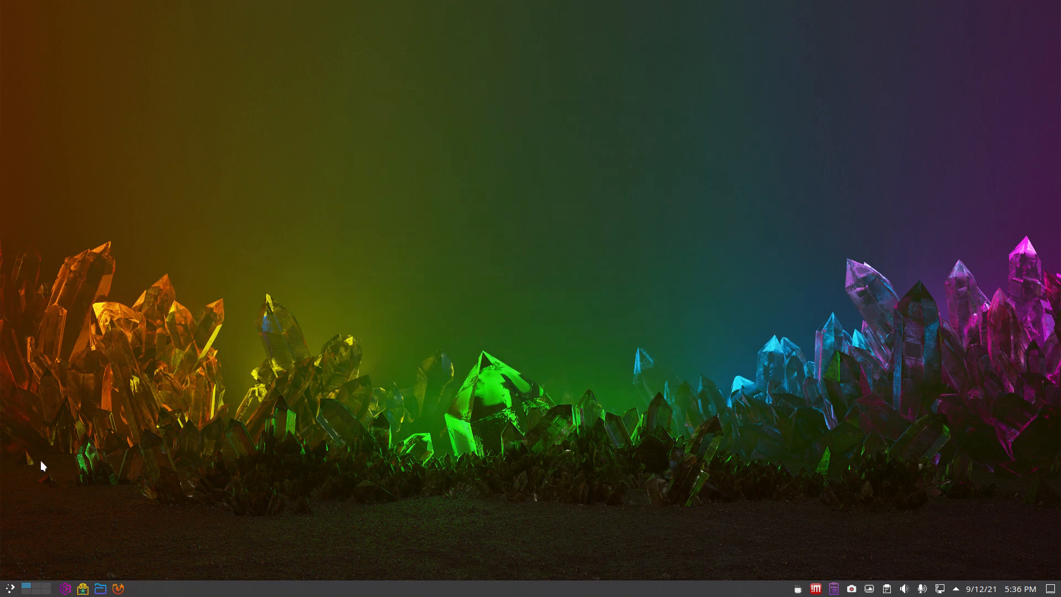
{"action": "left_click", "coordinate": [11, 592]}
{"action": "mouse_move", "coordinate": [49, 541]}
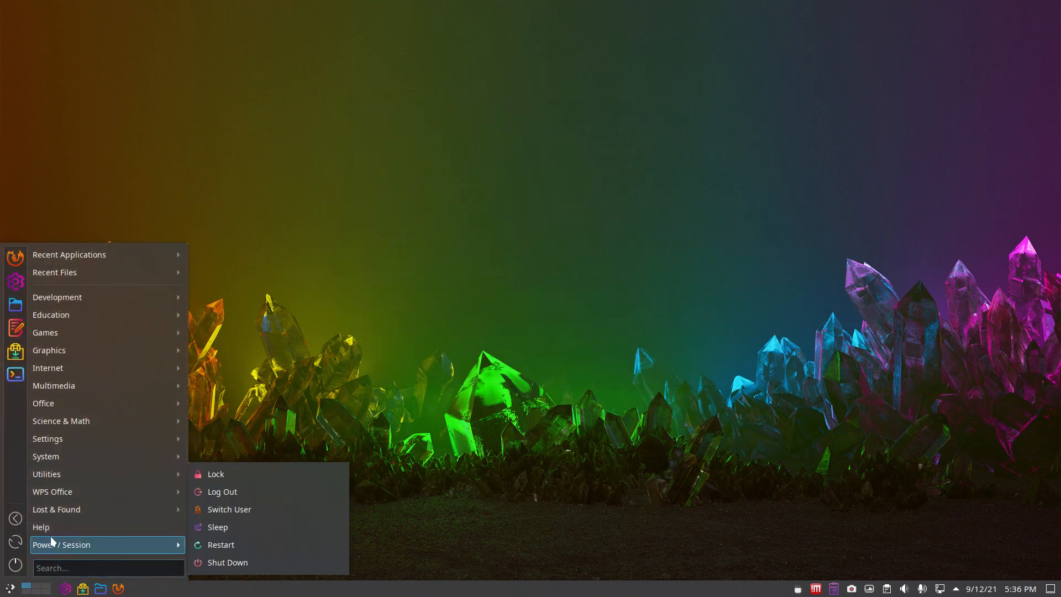
{"action": "left_click", "coordinate": [349, 389]}
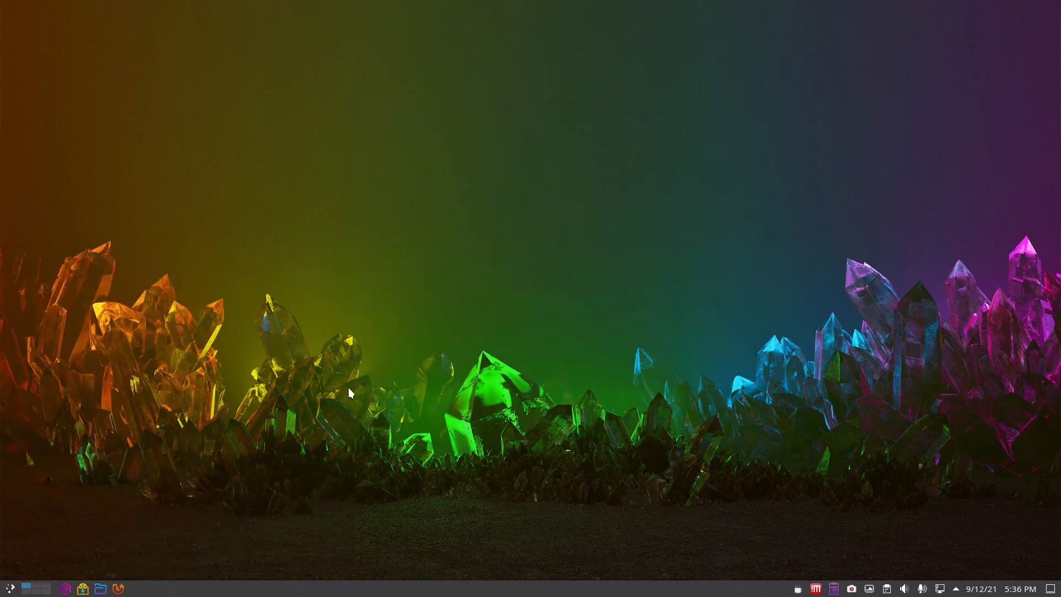
Check the installed ISO release by running the iso command in a terminal, and close the terminal
{"action": "key", "text": "ctrl+alt+t"}
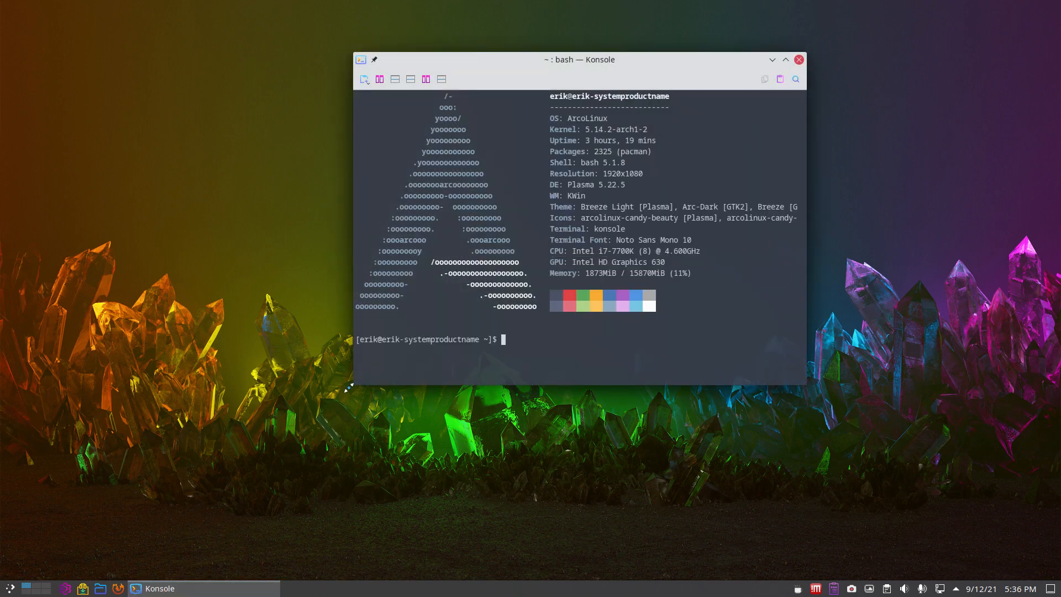
{"action": "type", "text": "iso"}
{"action": "key", "text": "Return"}
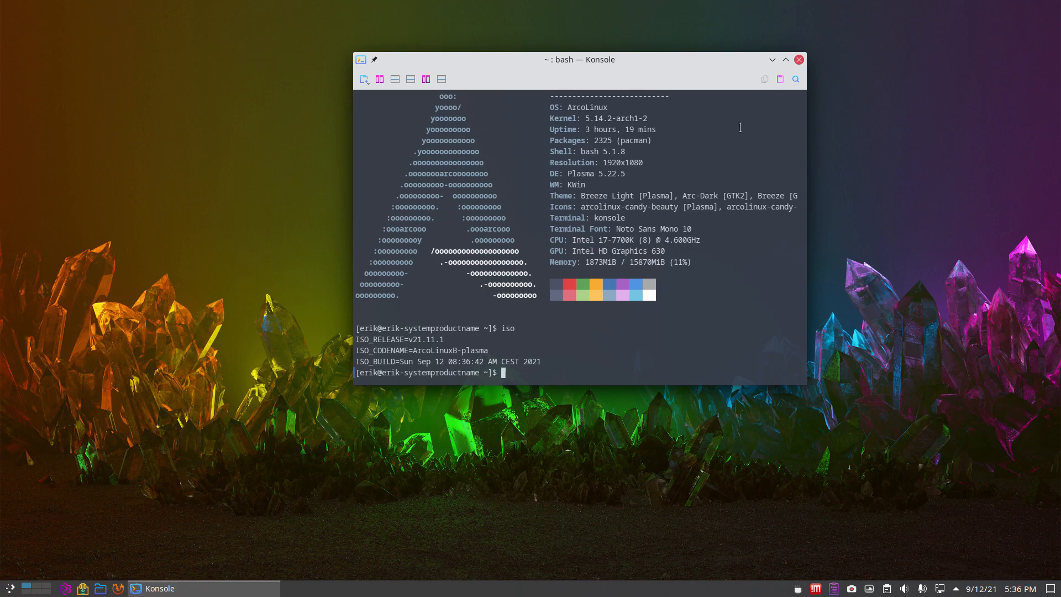
{"action": "left_click", "coordinate": [799, 59]}
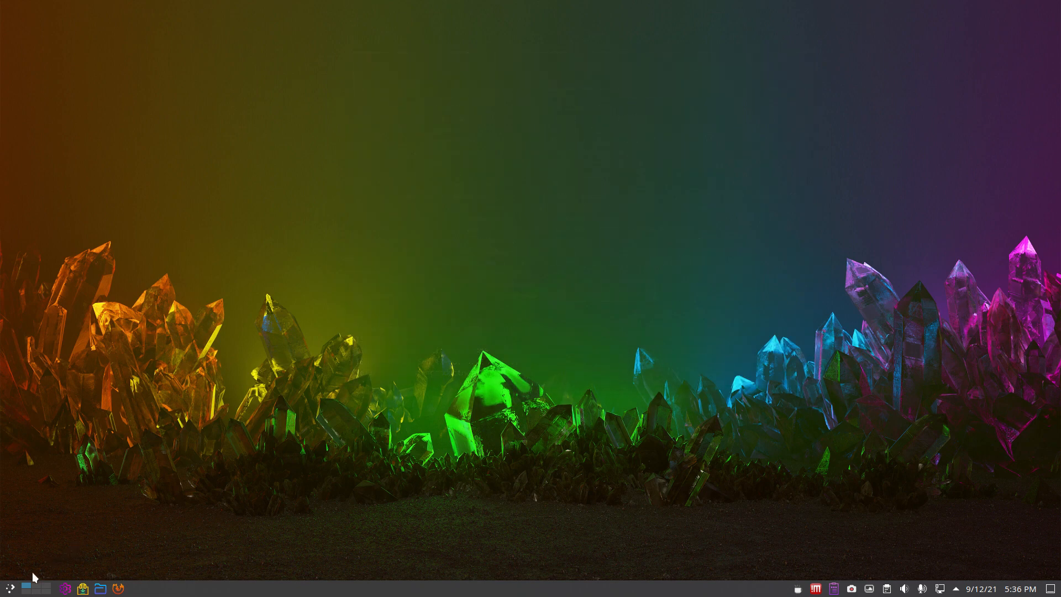
Examine the applications listed under Development, Education, Games and Graphics in the application launcher
{"action": "left_click", "coordinate": [10, 590]}
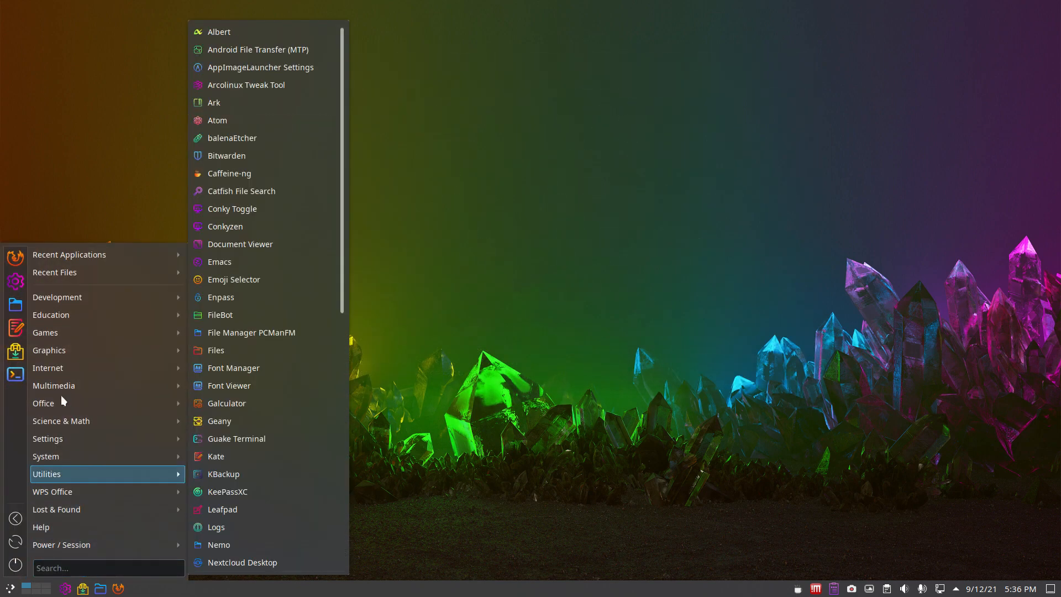
{"action": "mouse_move", "coordinate": [72, 300]}
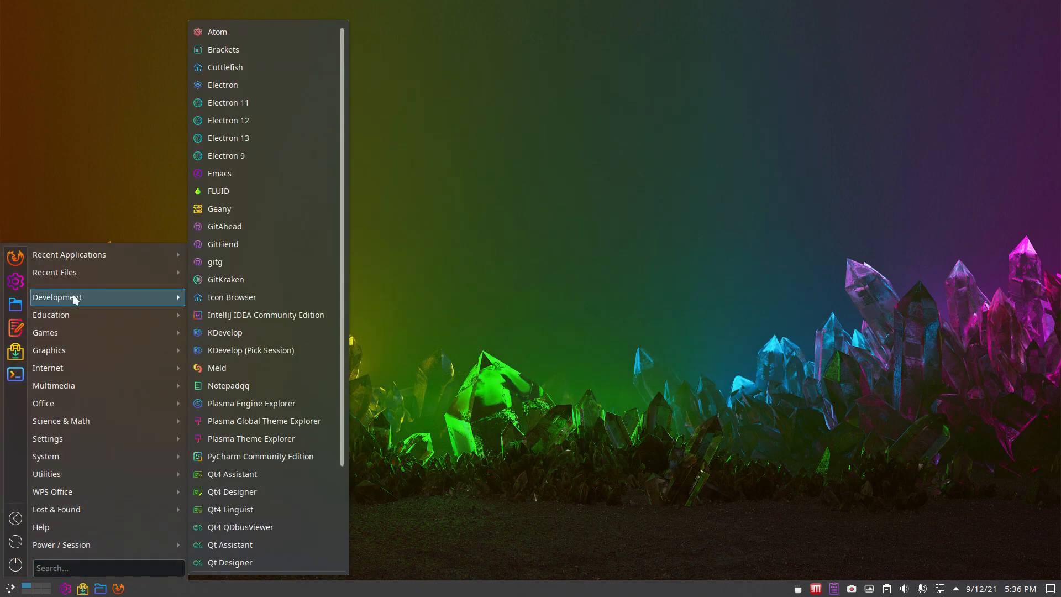
{"action": "scroll", "coordinate": [238, 284], "scroll_direction": "down", "scroll_amount": 3}
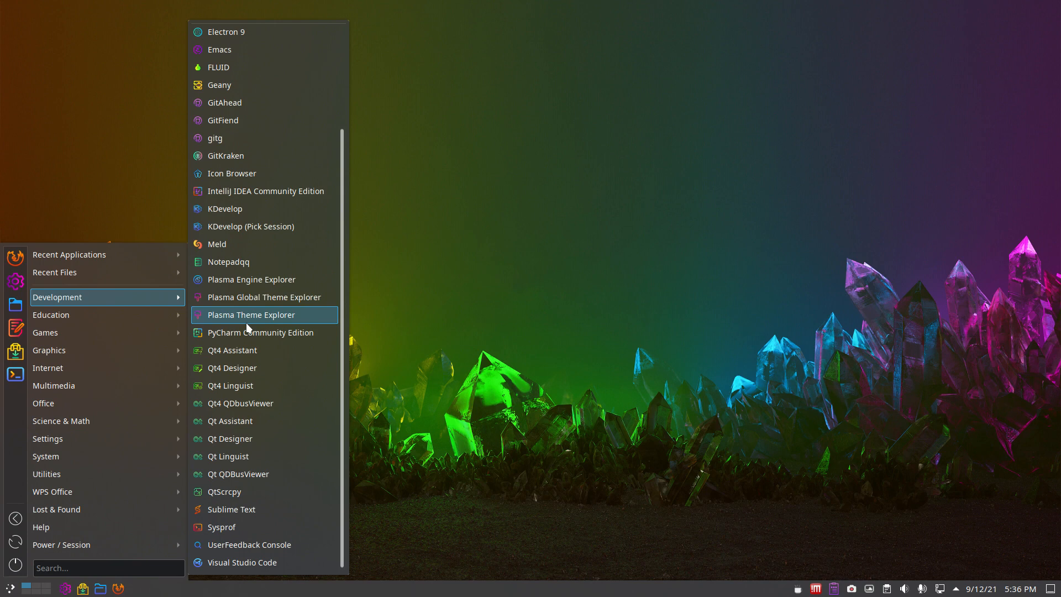
{"action": "scroll", "coordinate": [246, 323], "scroll_direction": "up", "scroll_amount": 3}
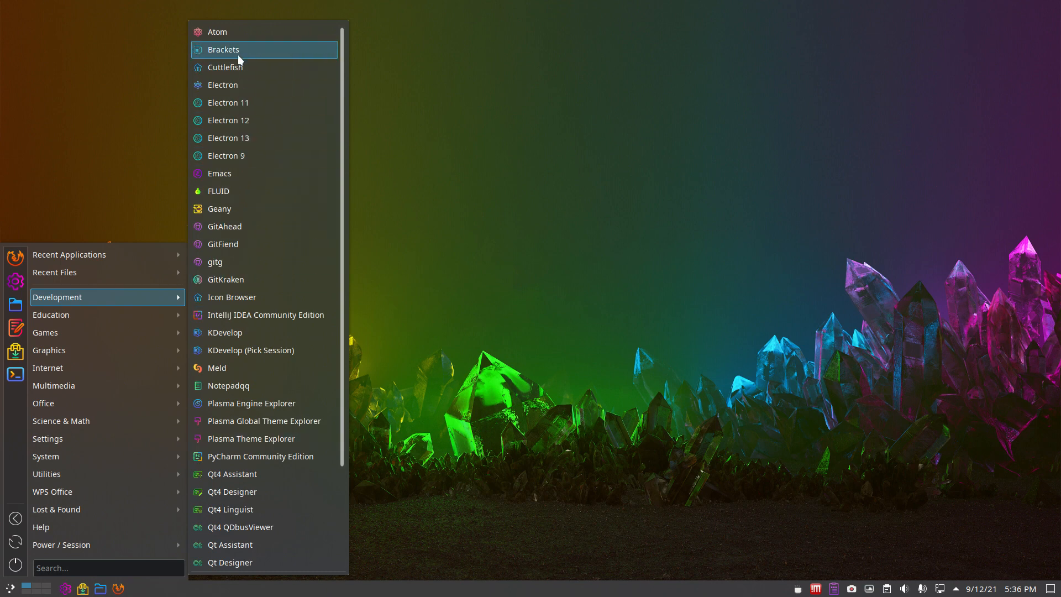
{"action": "scroll", "coordinate": [252, 337], "scroll_direction": "down", "scroll_amount": 3}
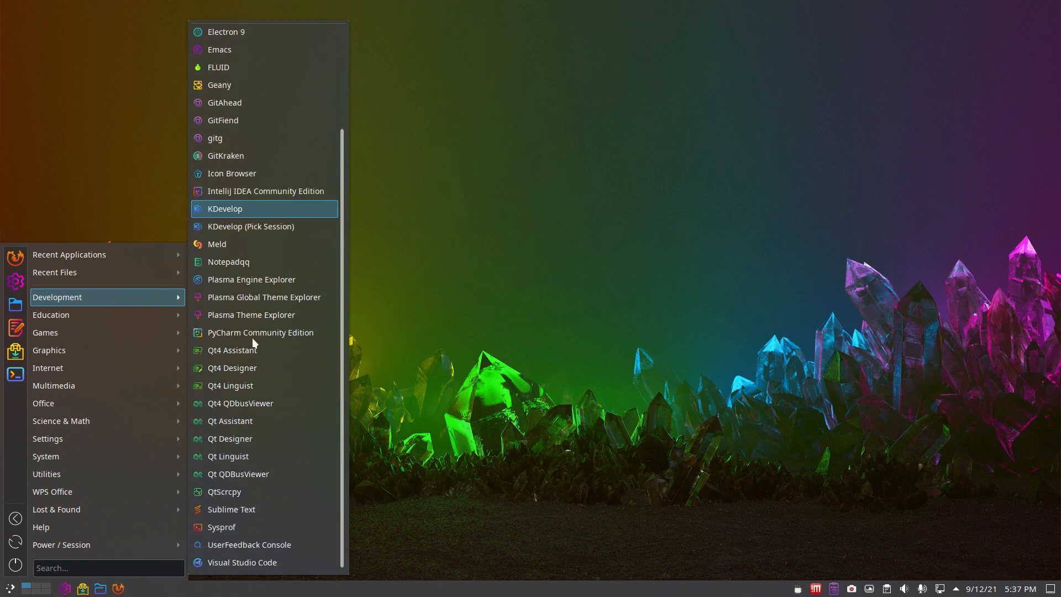
{"action": "mouse_move", "coordinate": [126, 313]}
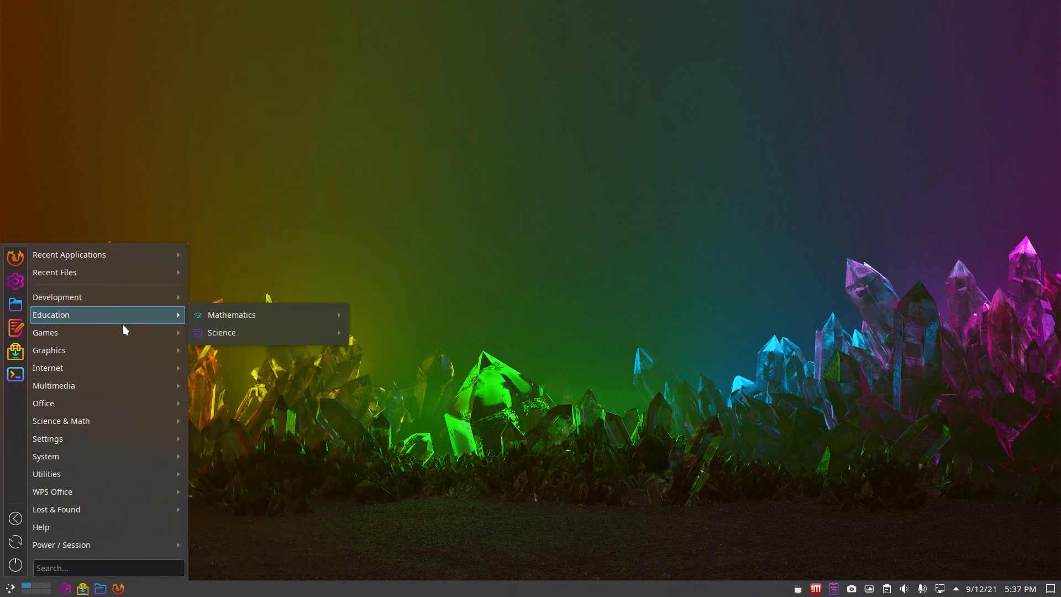
{"action": "mouse_move", "coordinate": [124, 331]}
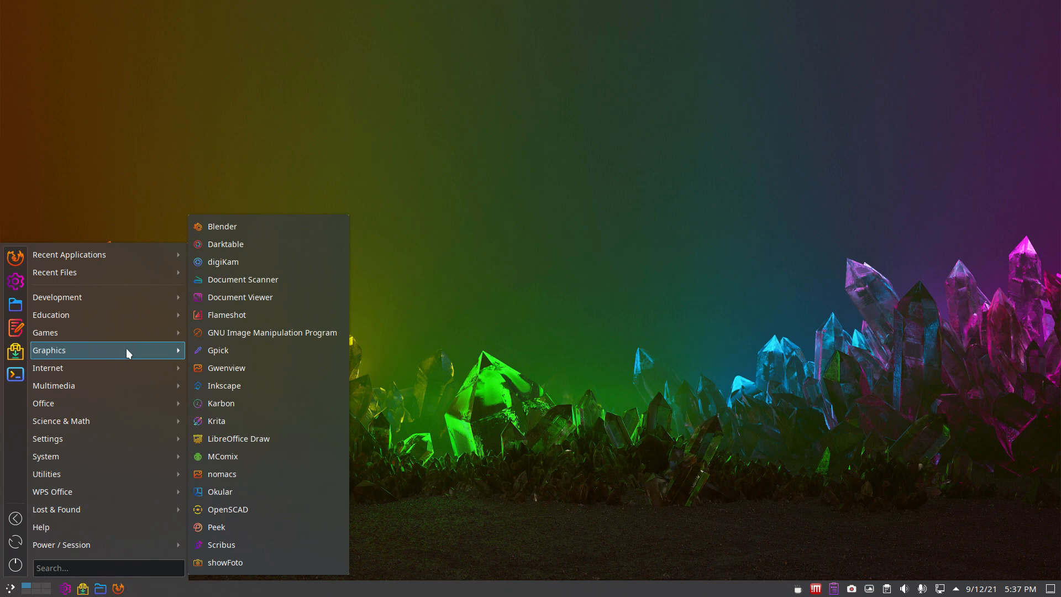
Review the full list of Internet applications in the launcher
{"action": "mouse_move", "coordinate": [133, 372]}
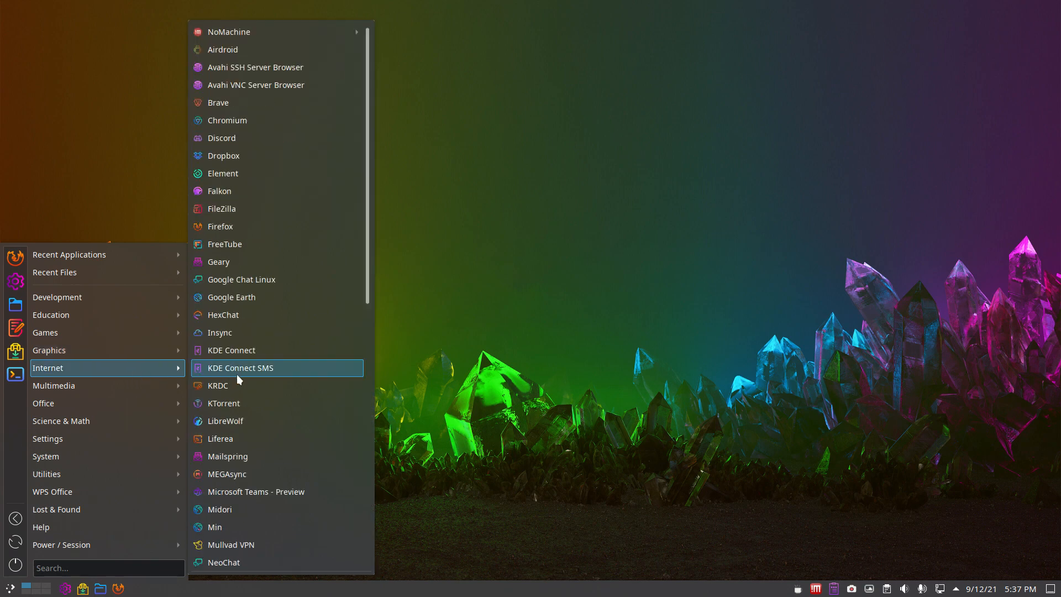
{"action": "scroll", "coordinate": [254, 374], "scroll_direction": "down", "scroll_amount": 3}
{"action": "scroll", "coordinate": [255, 373], "scroll_direction": "down", "scroll_amount": 2}
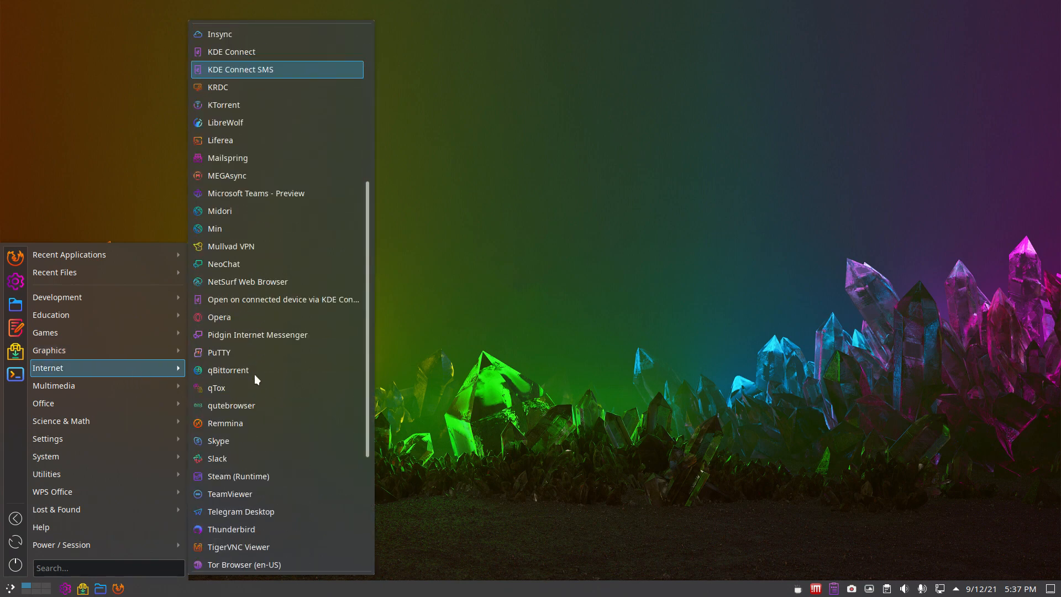
{"action": "scroll", "coordinate": [254, 374], "scroll_direction": "down", "scroll_amount": 2}
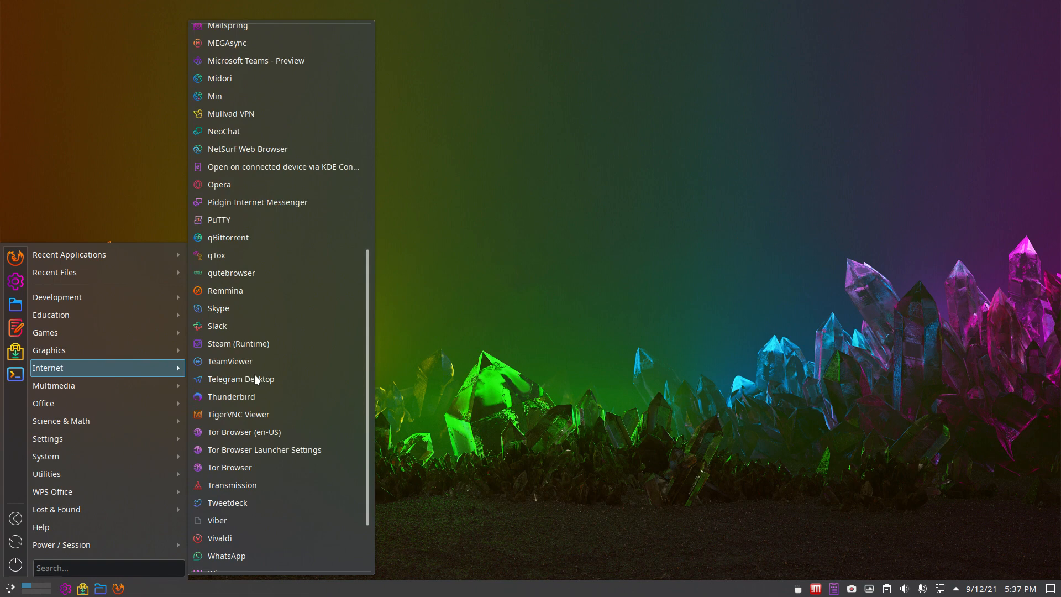
{"action": "scroll", "coordinate": [255, 377], "scroll_direction": "down", "scroll_amount": 2}
{"action": "scroll", "coordinate": [254, 374], "scroll_direction": "up", "scroll_amount": 1}
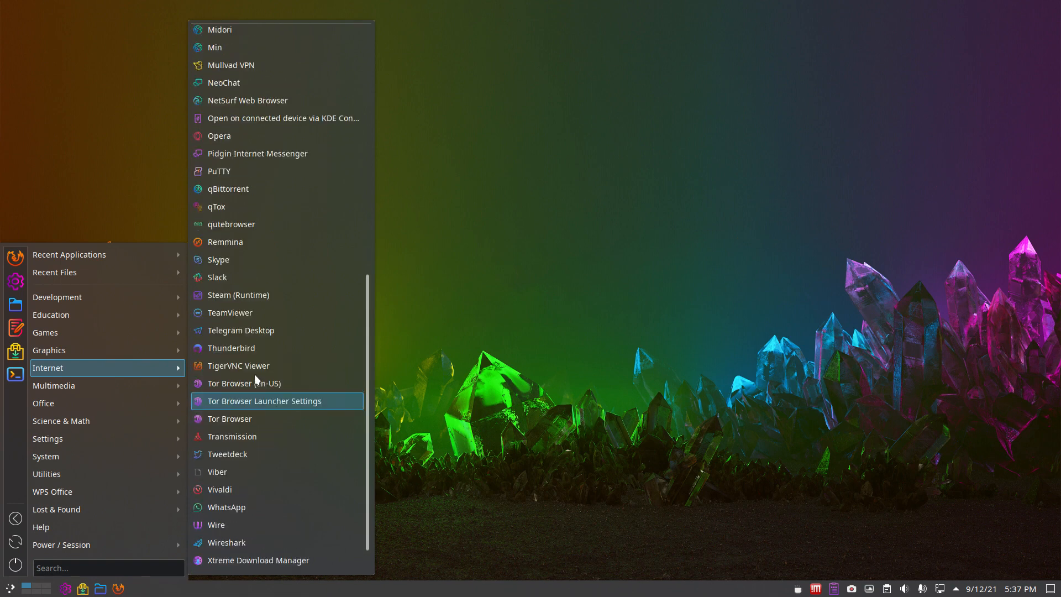
Look through the Multimedia and Office applications in the launcher
{"action": "mouse_move", "coordinate": [139, 391]}
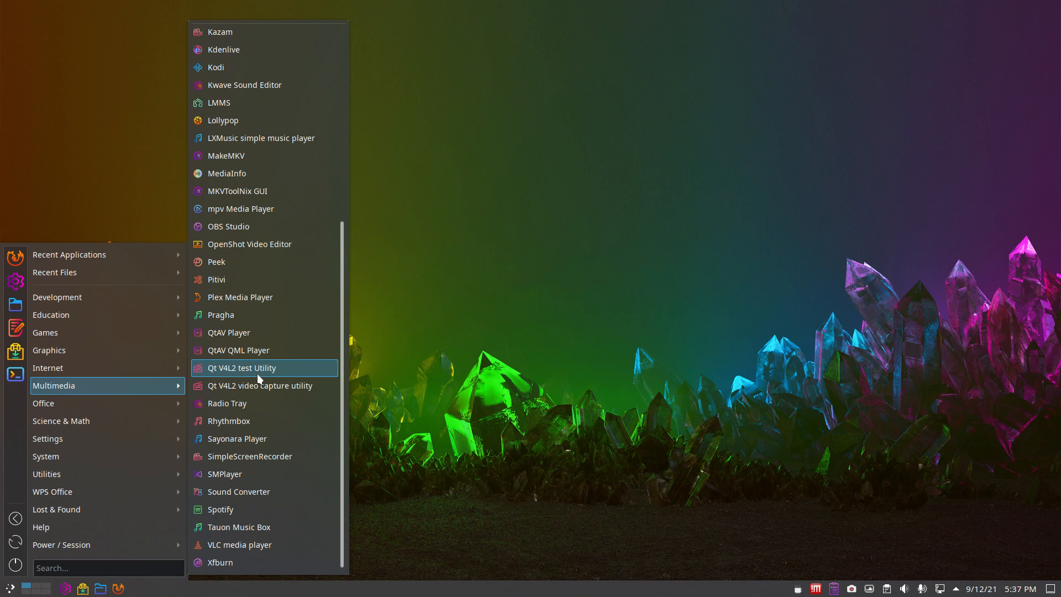
{"action": "scroll", "coordinate": [257, 373], "scroll_direction": "up", "scroll_amount": 4}
{"action": "scroll", "coordinate": [257, 374], "scroll_direction": "up", "scroll_amount": 1}
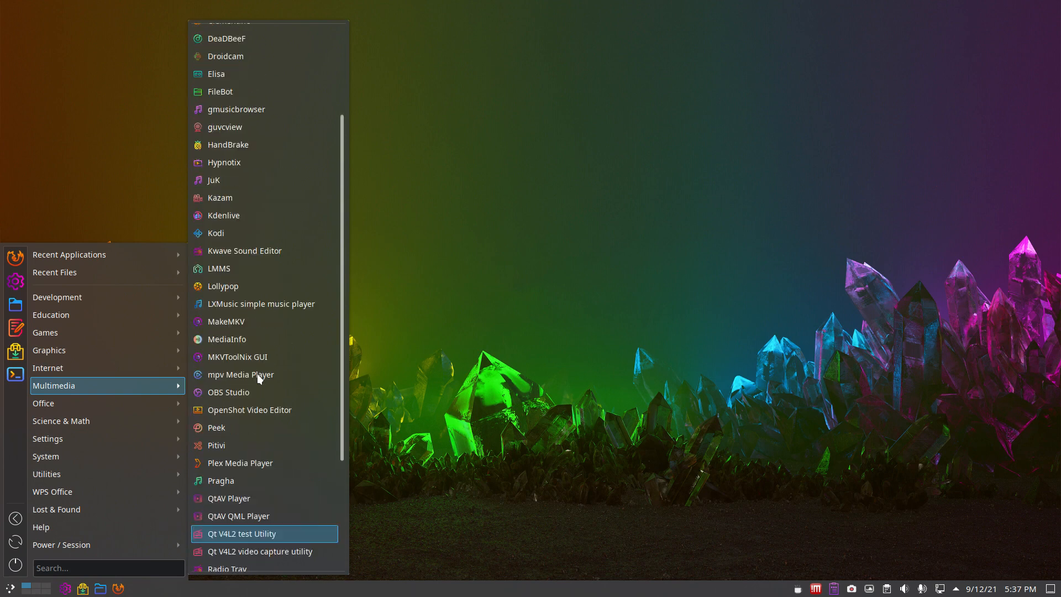
{"action": "scroll", "coordinate": [257, 374], "scroll_direction": "up", "scroll_amount": 4}
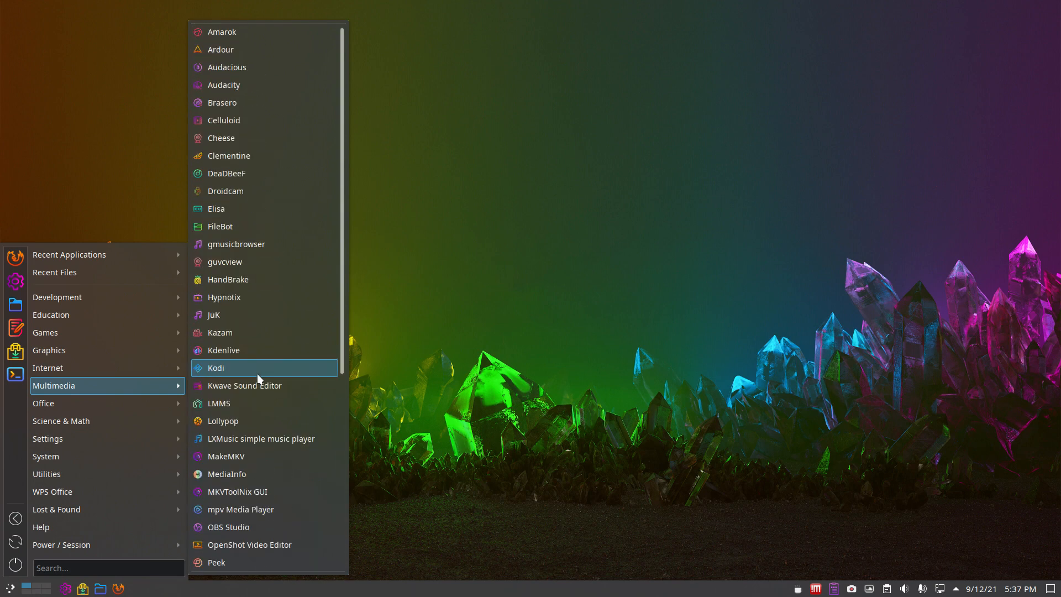
{"action": "mouse_move", "coordinate": [105, 400]}
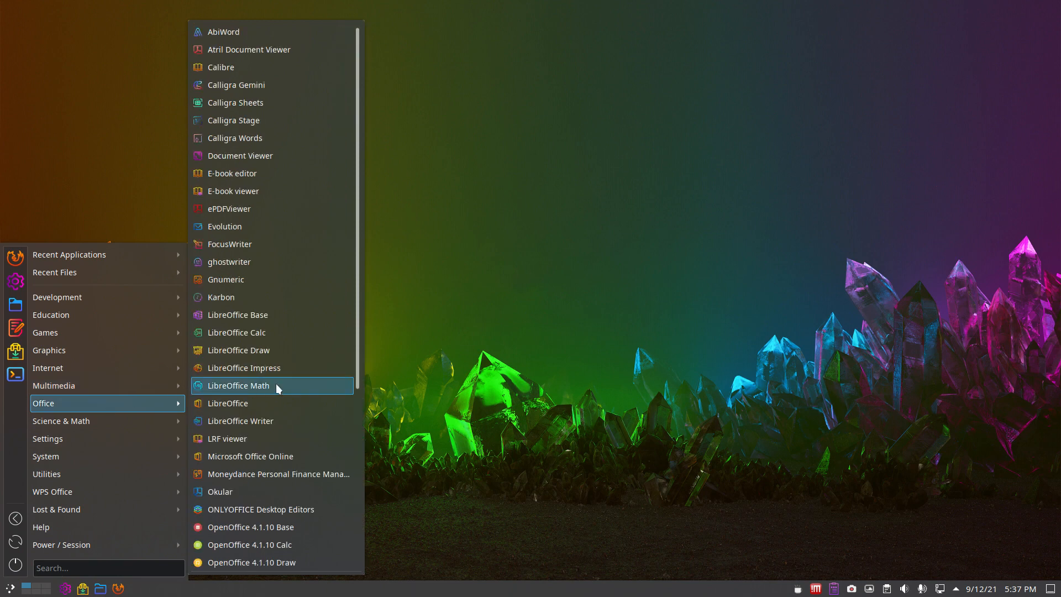
{"action": "scroll", "coordinate": [276, 384], "scroll_direction": "down", "scroll_amount": 5}
{"action": "scroll", "coordinate": [276, 383], "scroll_direction": "down", "scroll_amount": 2}
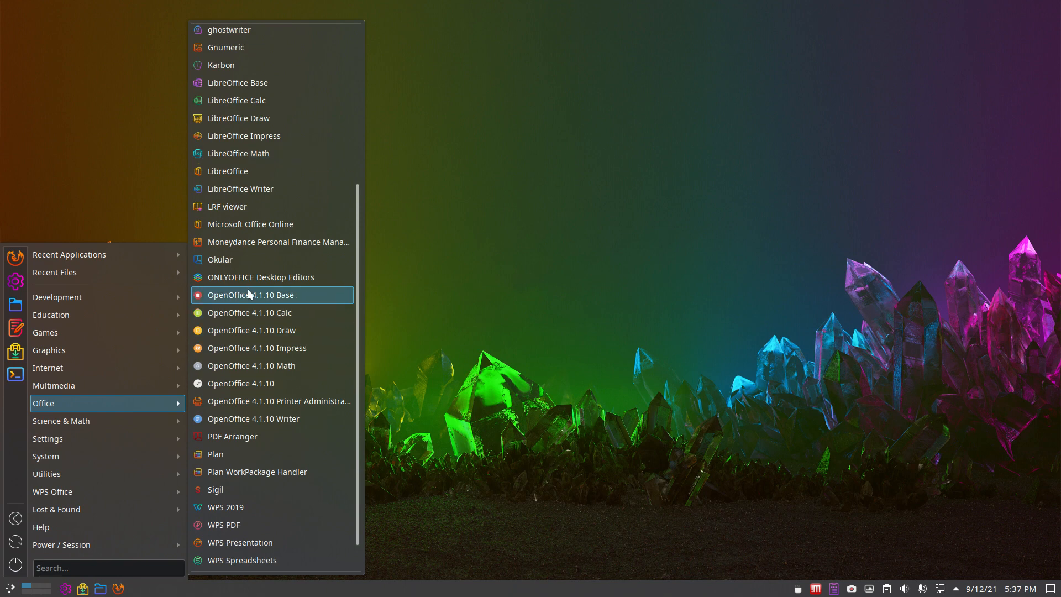
{"action": "scroll", "coordinate": [251, 385], "scroll_direction": "down", "scroll_amount": 1}
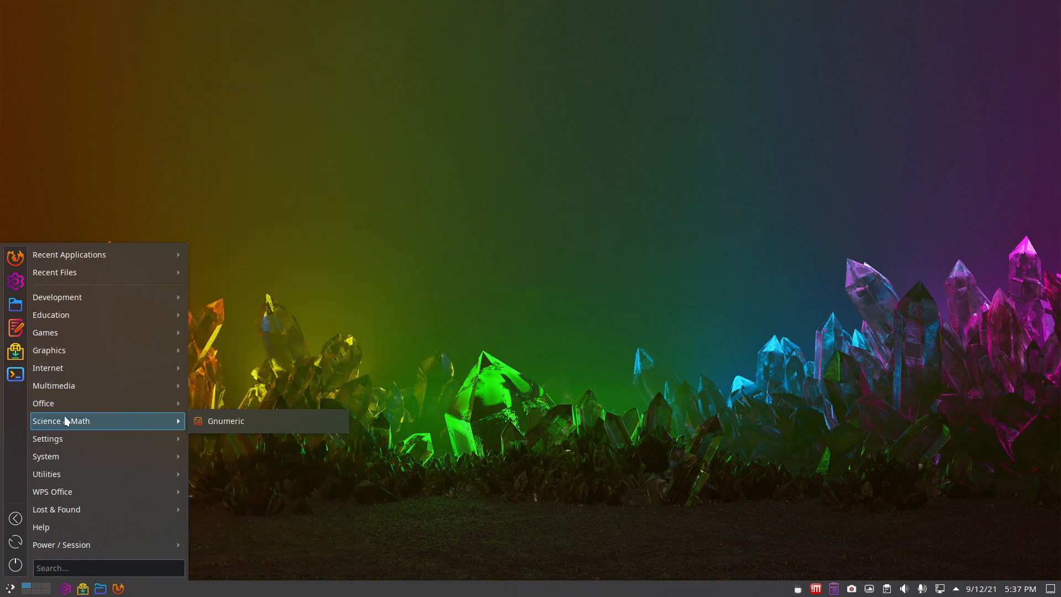
Inspect the System, Utilities and WPS Office applications in the launcher, and close it
{"action": "mouse_move", "coordinate": [75, 439]}
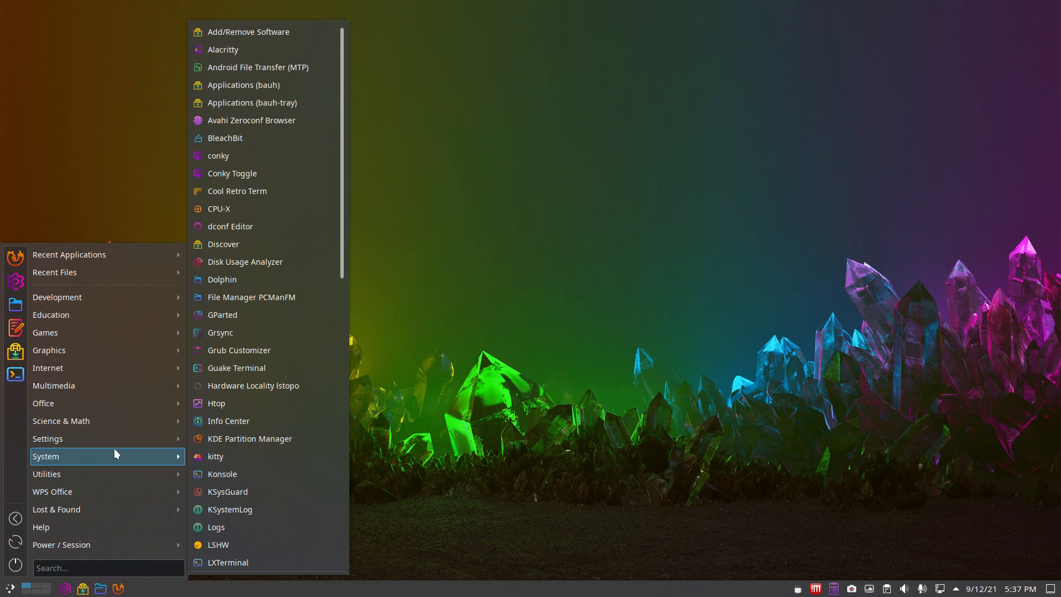
{"action": "scroll", "coordinate": [269, 456], "scroll_direction": "down", "scroll_amount": 6}
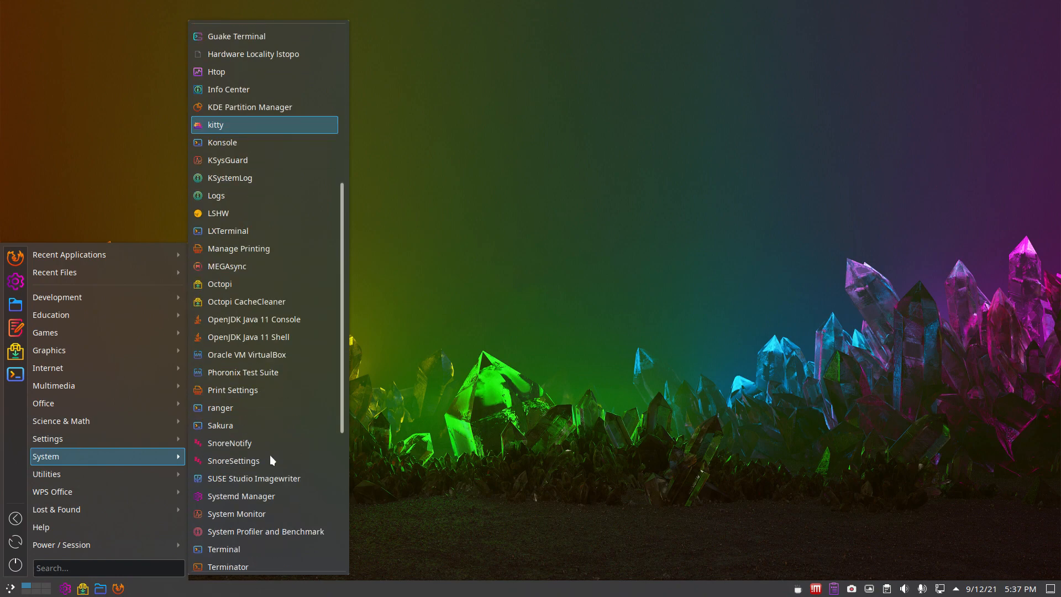
{"action": "scroll", "coordinate": [269, 455], "scroll_direction": "down", "scroll_amount": 5}
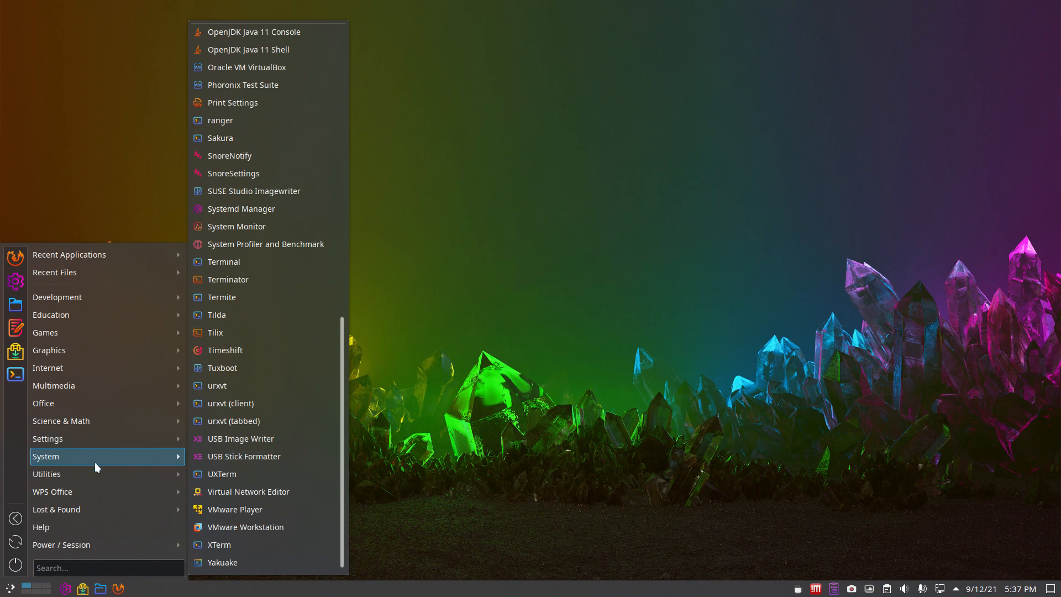
{"action": "scroll", "coordinate": [254, 474], "scroll_direction": "up", "scroll_amount": 7}
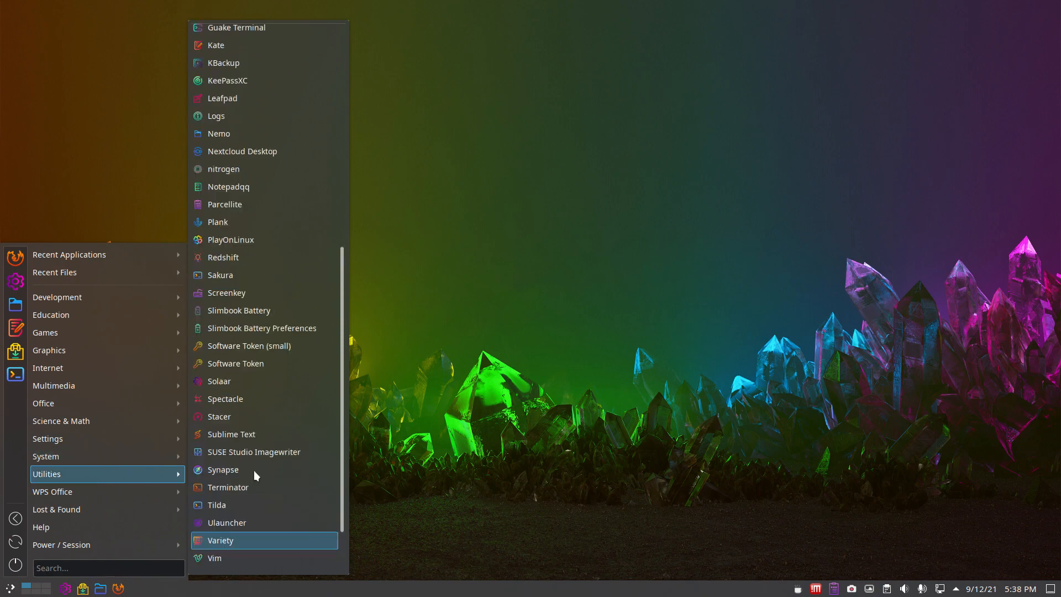
{"action": "scroll", "coordinate": [253, 474], "scroll_direction": "up", "scroll_amount": 2}
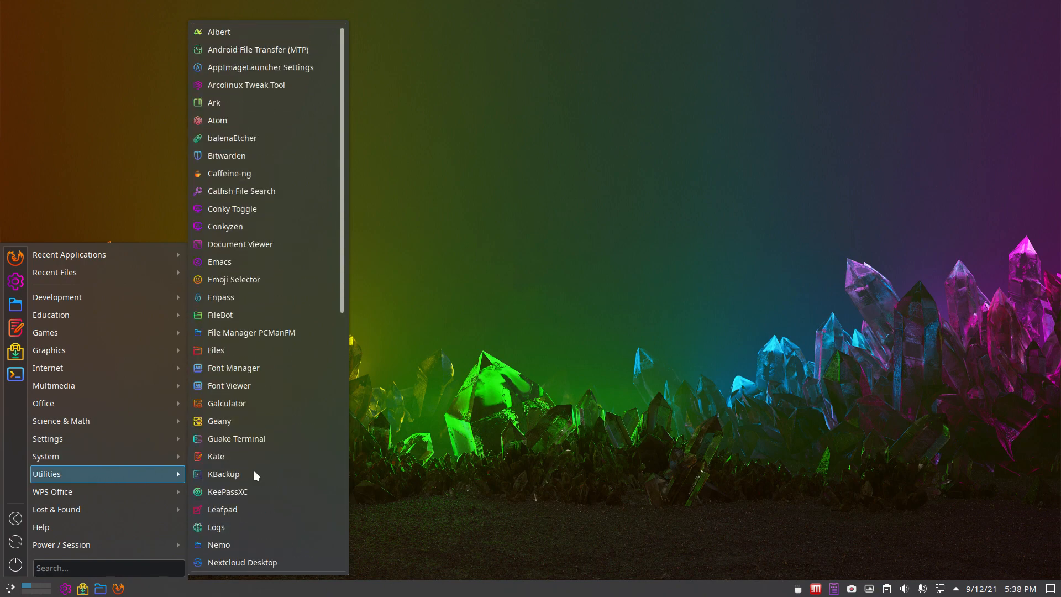
{"action": "scroll", "coordinate": [254, 470], "scroll_direction": "down", "scroll_amount": 10}
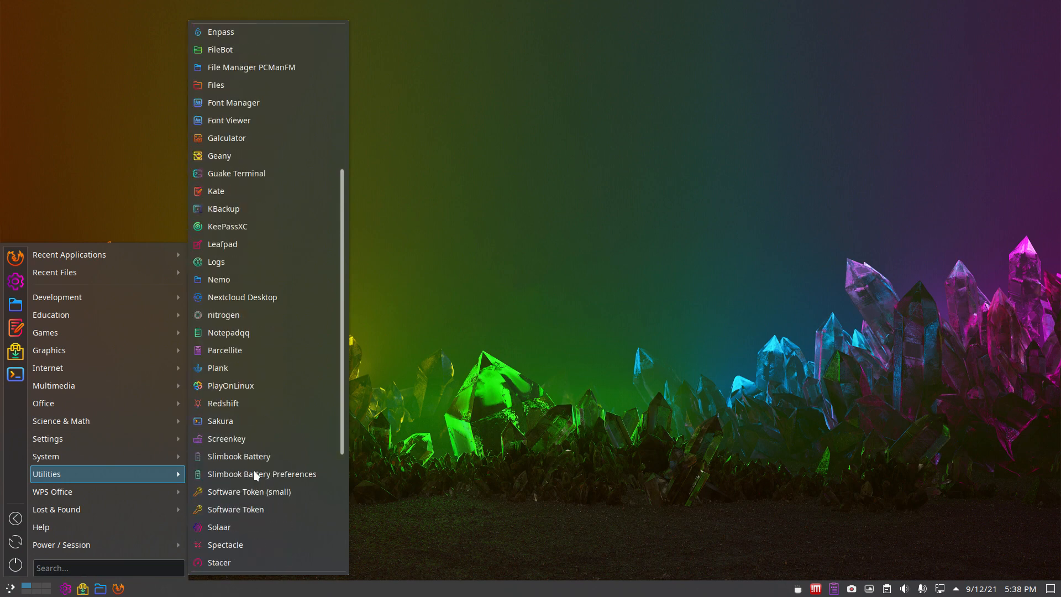
{"action": "mouse_move", "coordinate": [125, 490]}
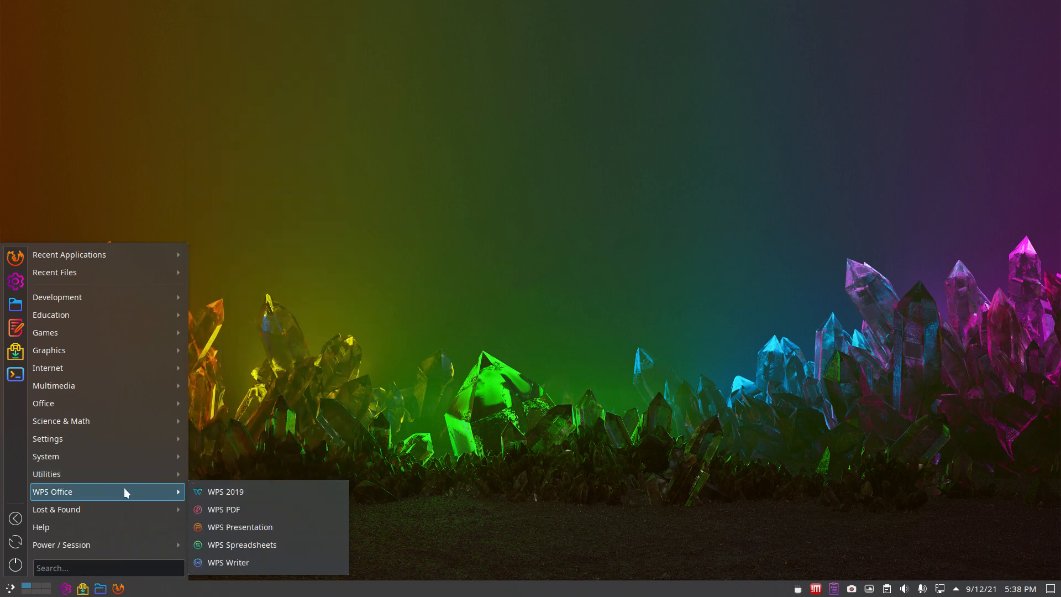
{"action": "mouse_move", "coordinate": [130, 513]}
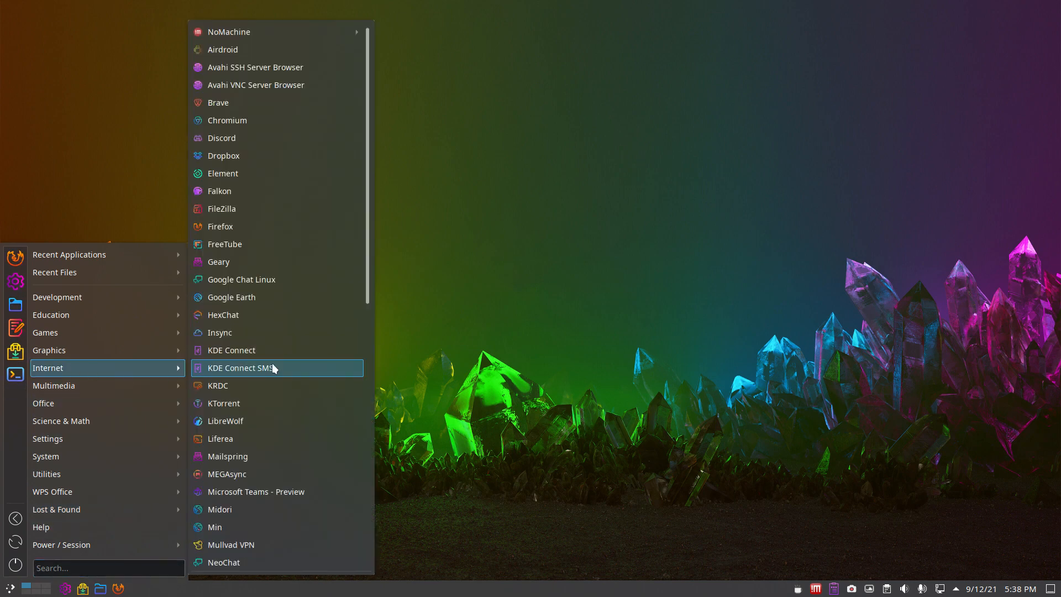
{"action": "left_click", "coordinate": [452, 343]}
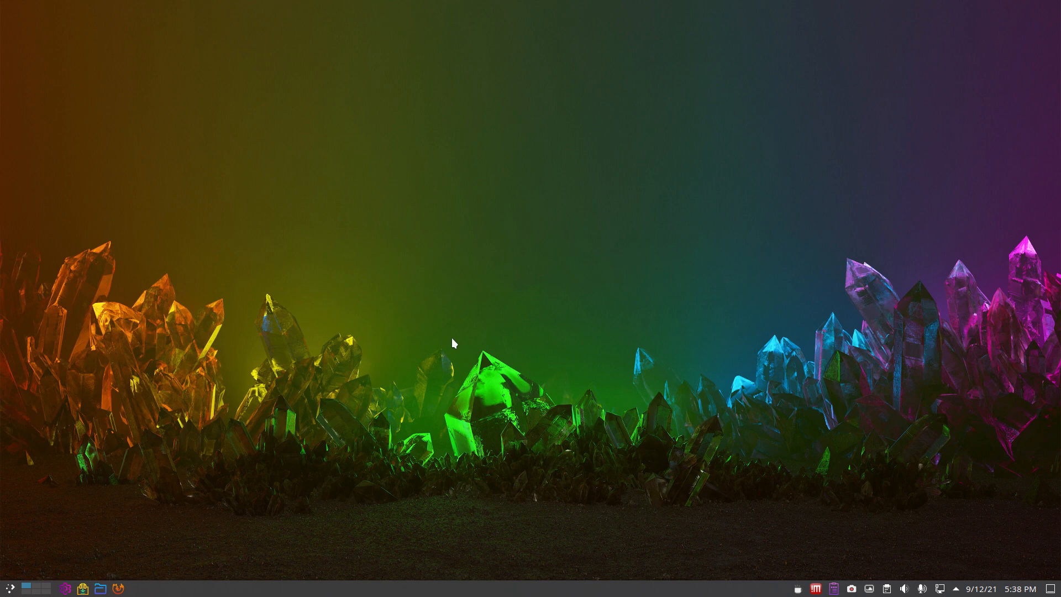
Put the desktop panel into edit mode and move it to the upper screen edge
{"action": "right_click", "coordinate": [464, 594]}
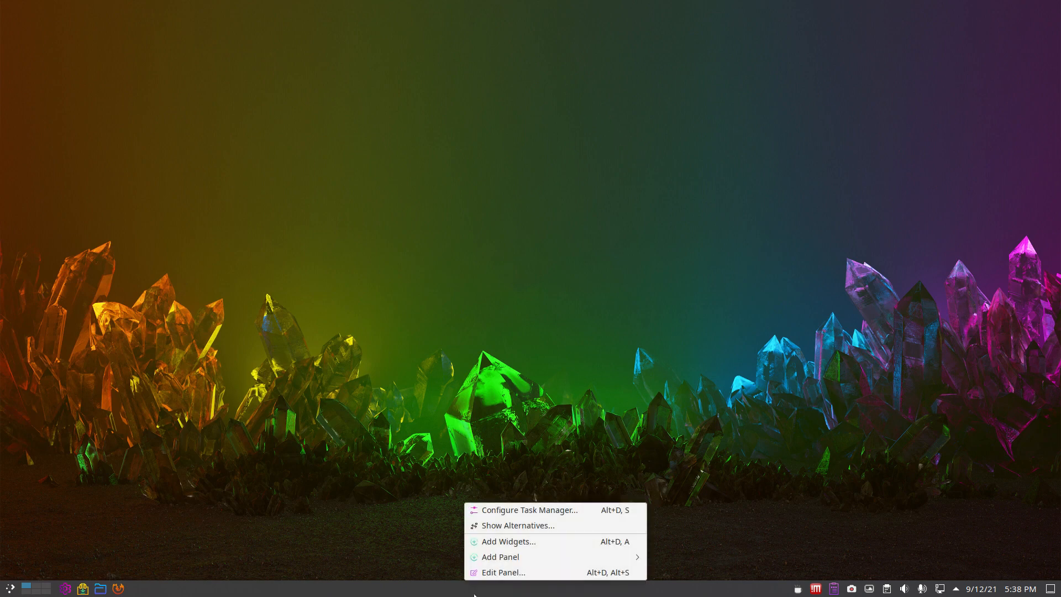
{"action": "mouse_move", "coordinate": [511, 561]}
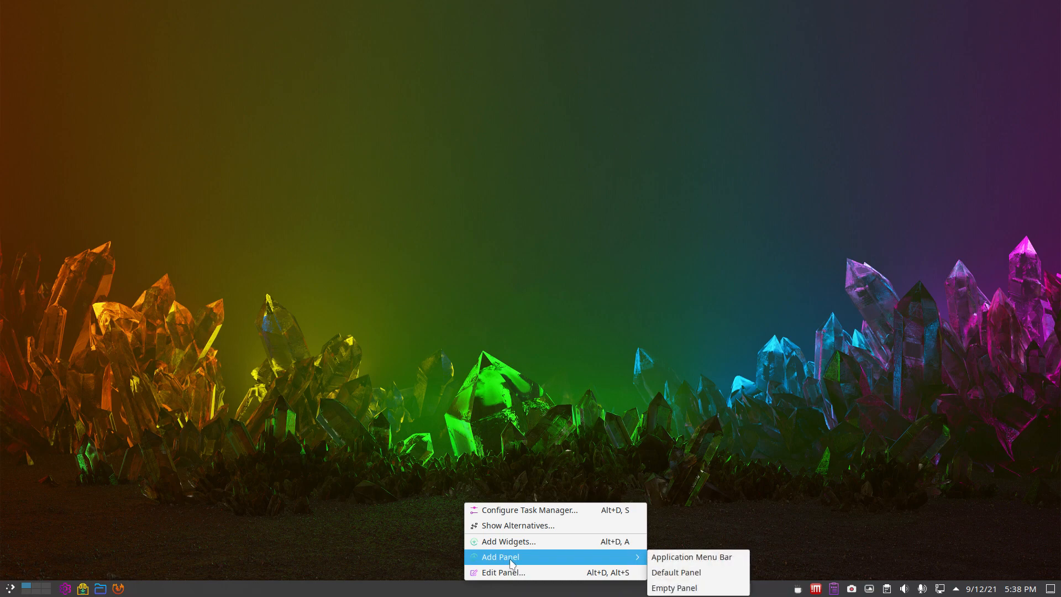
{"action": "left_click", "coordinate": [511, 572]}
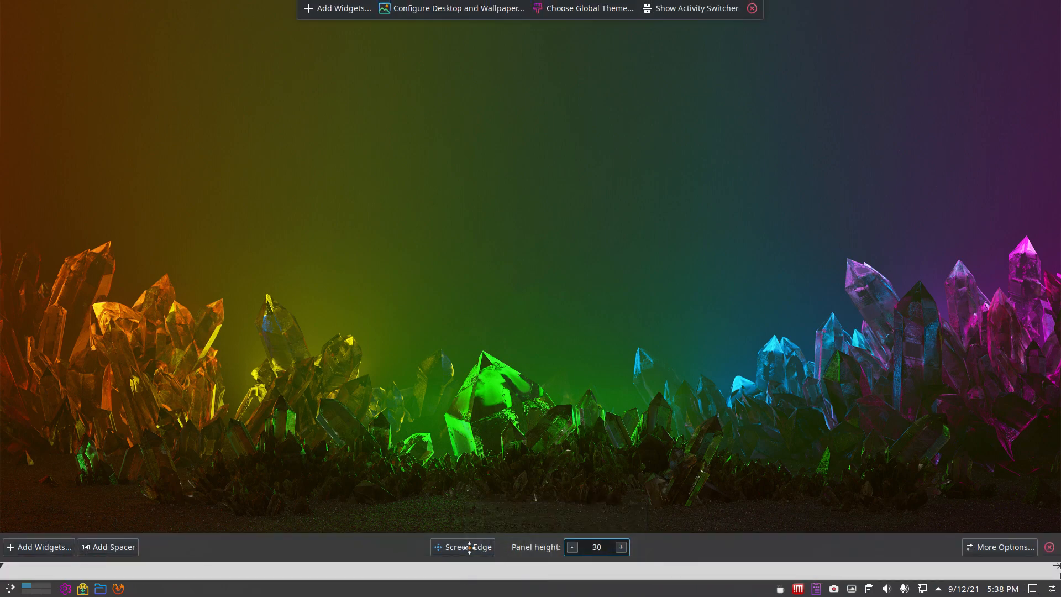
{"action": "left_click_drag", "start_coordinate": [469, 546], "coordinate": [387, 9]}
{"action": "mouse_move", "coordinate": [365, 8]}
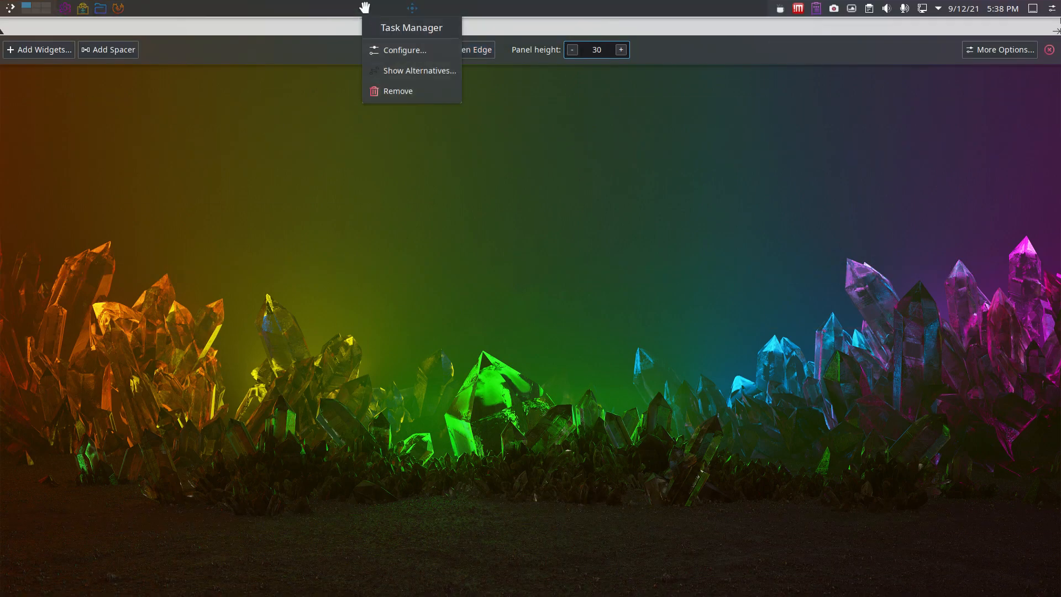
Leave the panel's edit mode and check the application menu on the moved panel, then close it
{"action": "left_click", "coordinate": [364, 8]}
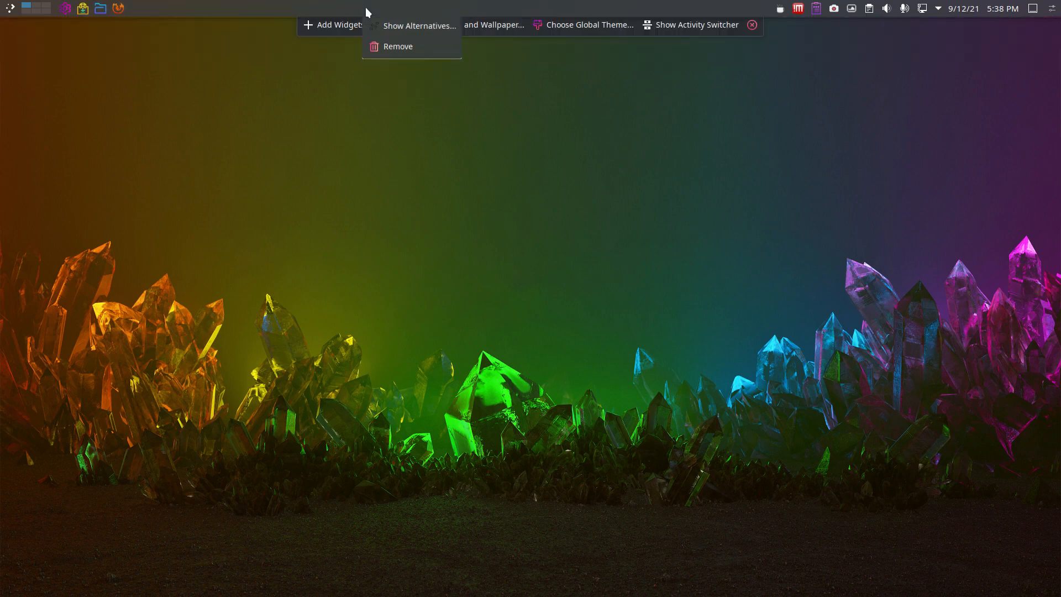
{"action": "left_click", "coordinate": [749, 26]}
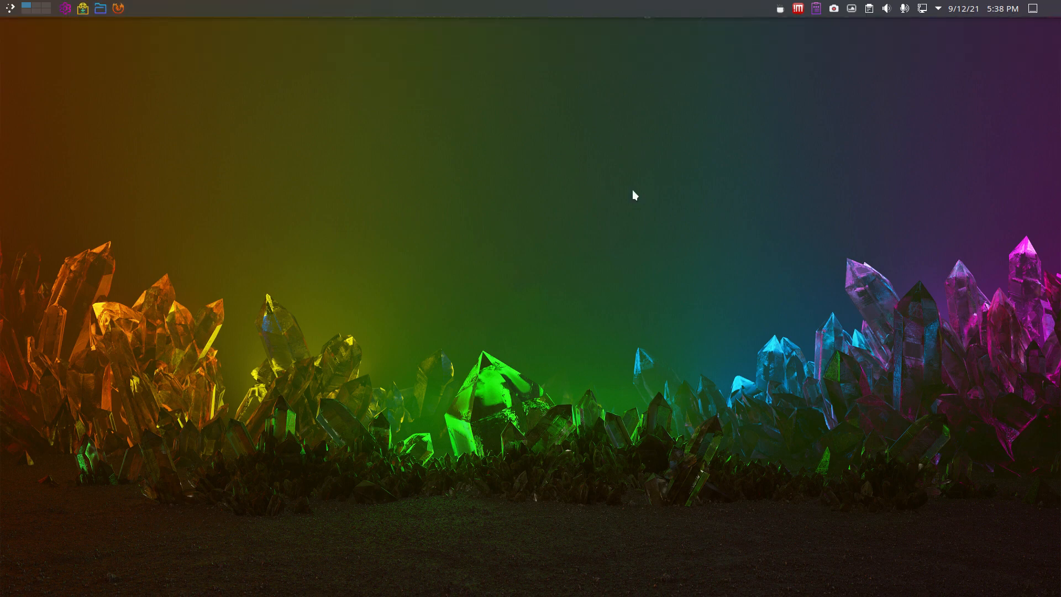
{"action": "left_click", "coordinate": [8, 9]}
{"action": "mouse_move", "coordinate": [81, 95]}
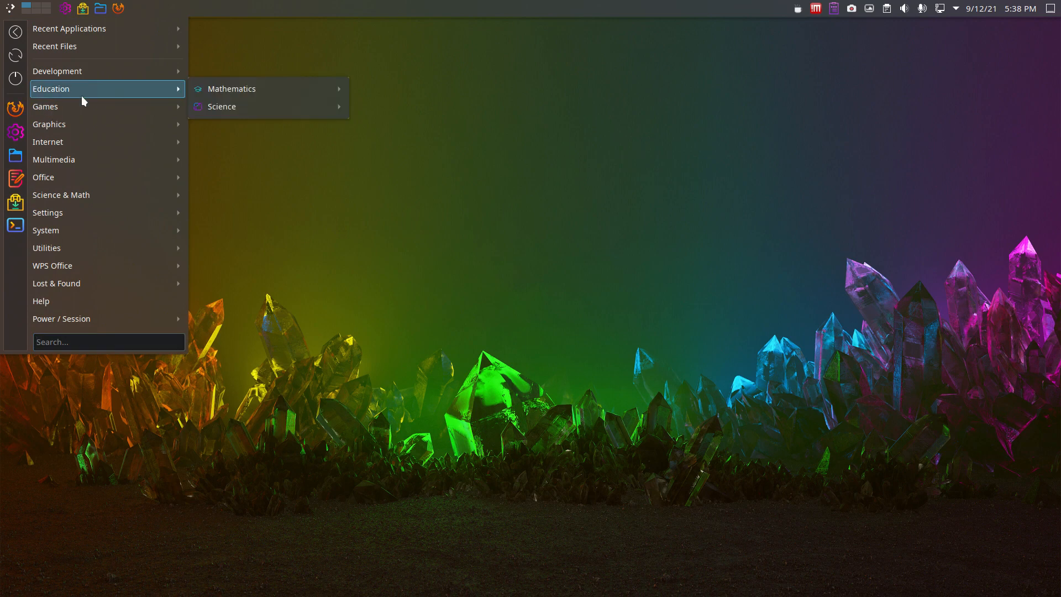
{"action": "left_click", "coordinate": [336, 260]}
Check which panel types the desktop offers for adding, without adding one
{"action": "right_click", "coordinate": [308, 158]}
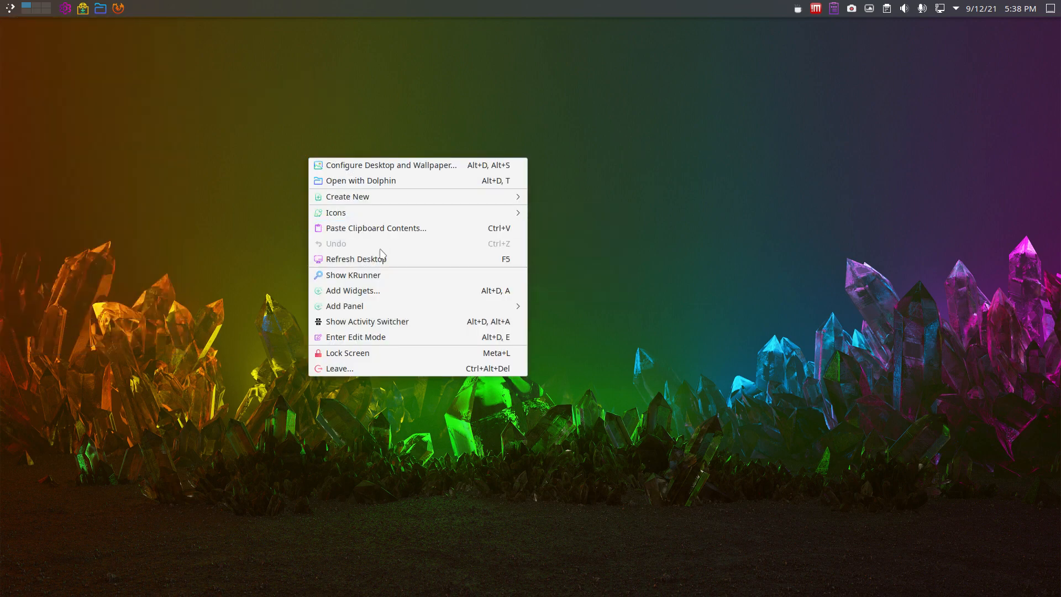
{"action": "mouse_move", "coordinate": [402, 308]}
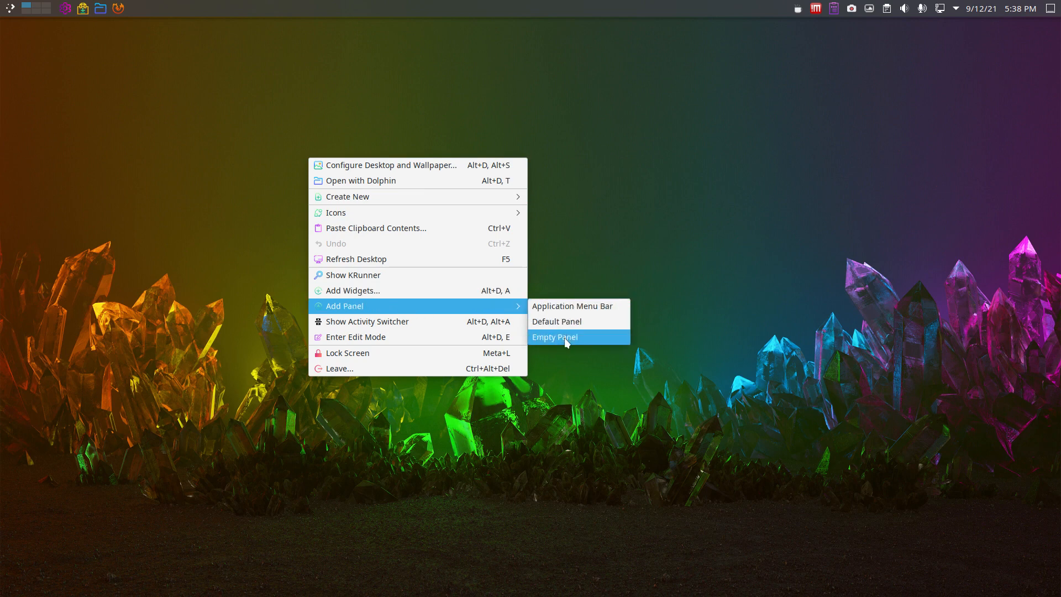
{"action": "left_click", "coordinate": [100, 185]}
Review the Application Menu's general settings and the clock's calendar, and close the settings without changing anything
{"action": "right_click", "coordinate": [10, 8]}
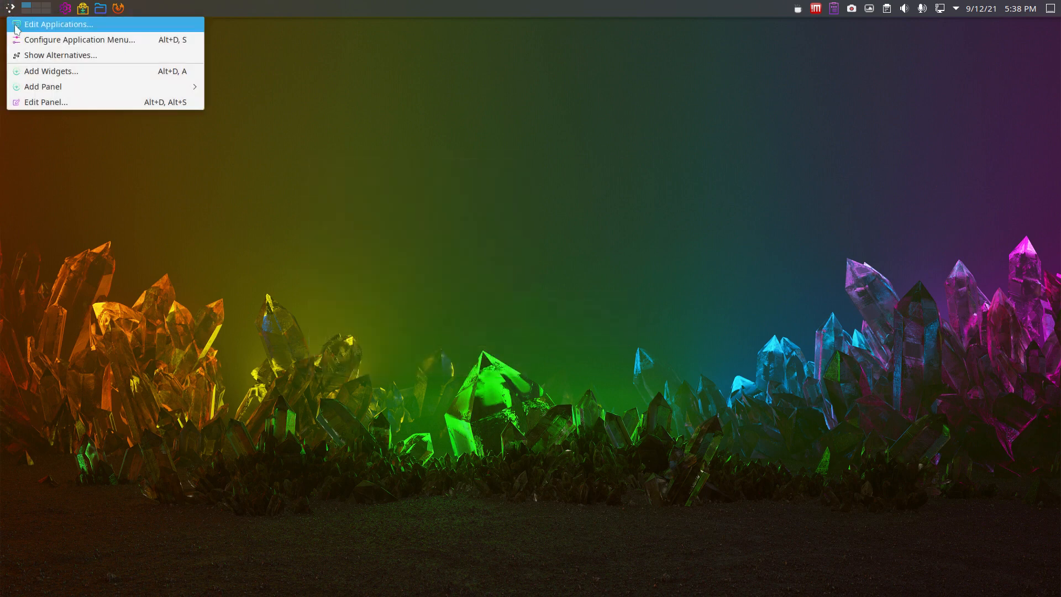
{"action": "left_click", "coordinate": [86, 39]}
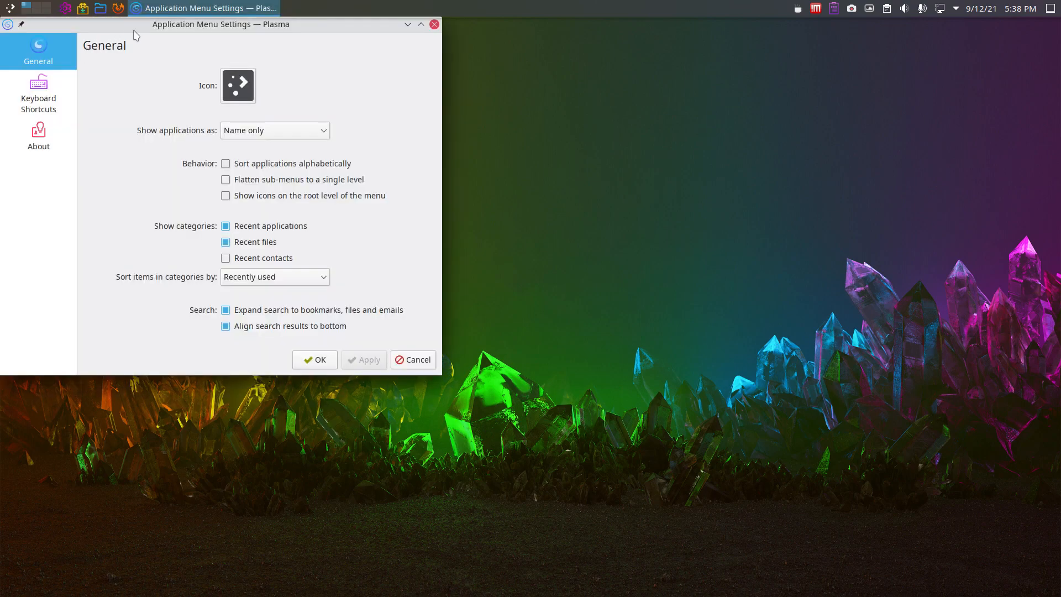
{"action": "left_click_drag", "start_coordinate": [140, 31], "coordinate": [372, 97]}
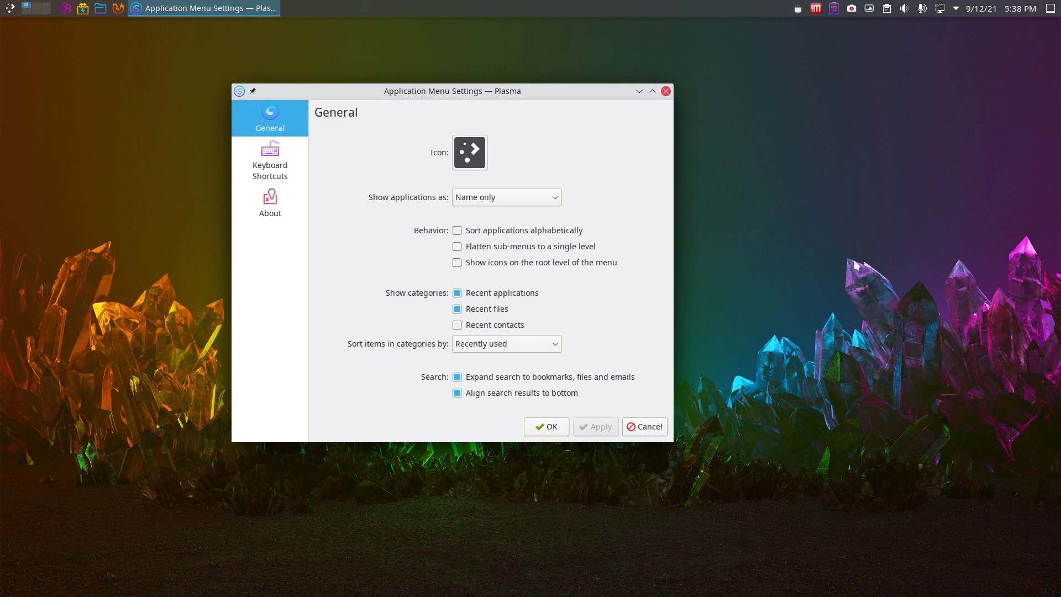
{"action": "left_click", "coordinate": [1001, 7]}
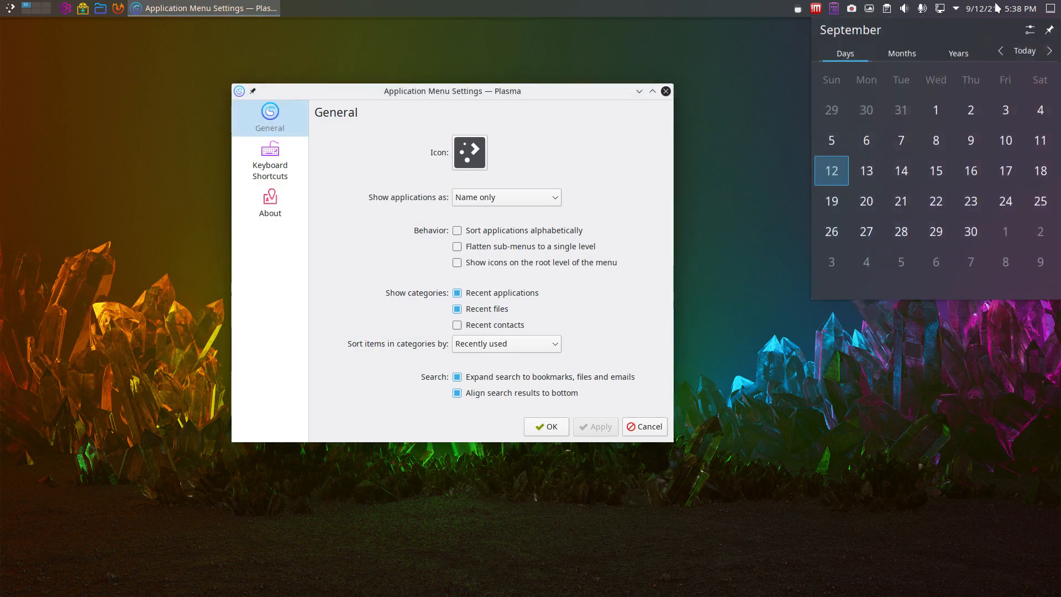
{"action": "left_click", "coordinate": [498, 96]}
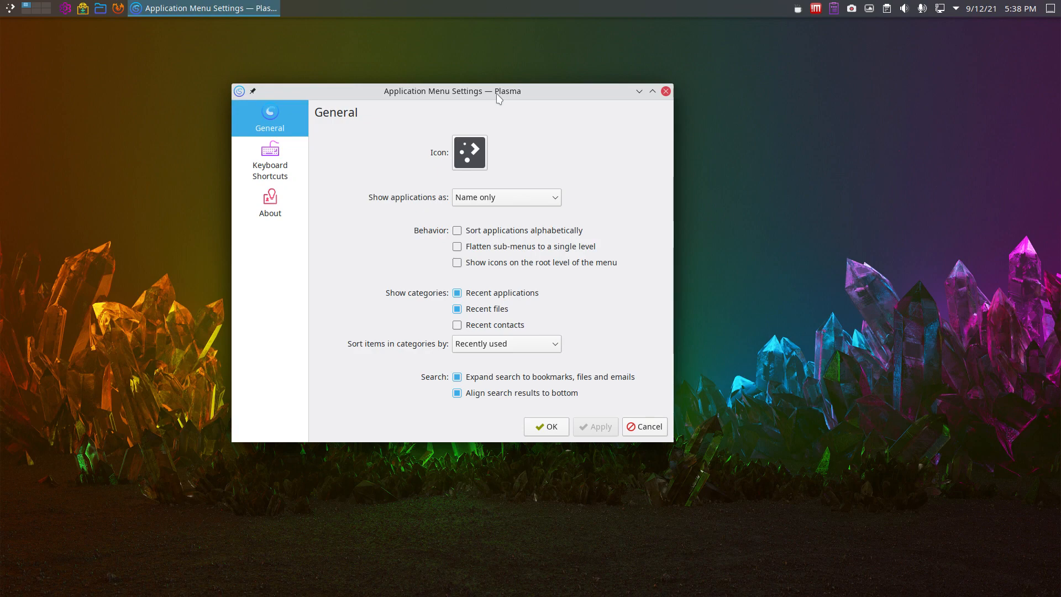
{"action": "left_click", "coordinate": [665, 91]}
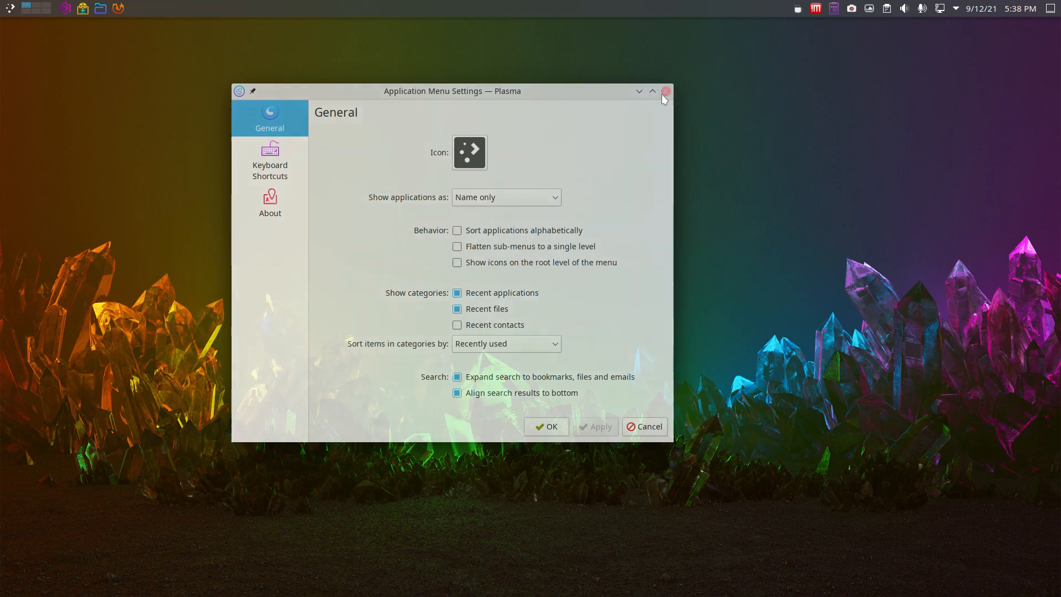
Switch the panel's application menu to the Application Launcher alternative and look through its categories
{"action": "right_click", "coordinate": [10, 10]}
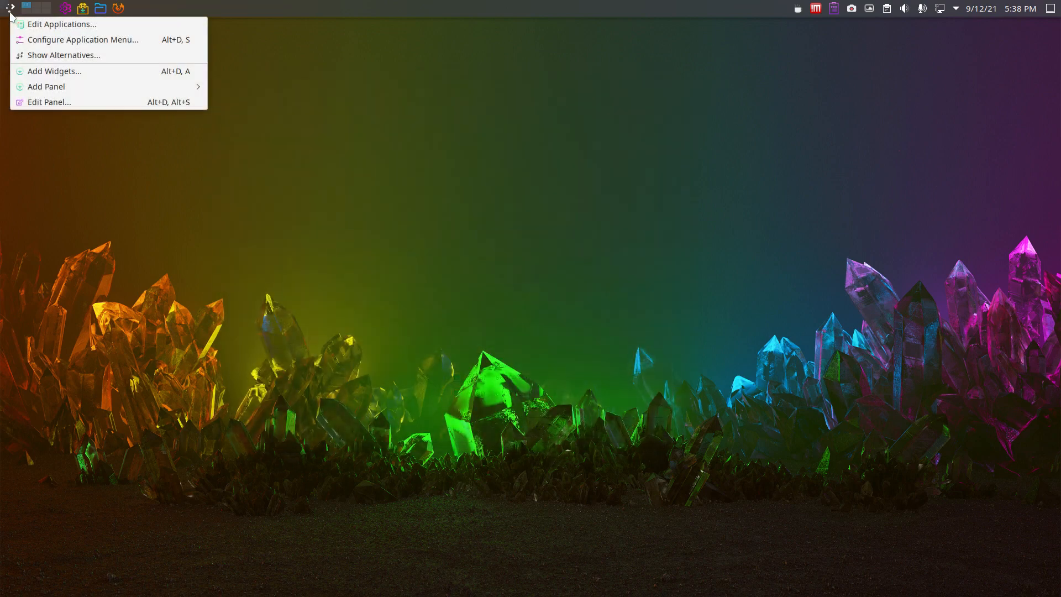
{"action": "left_click", "coordinate": [58, 55]}
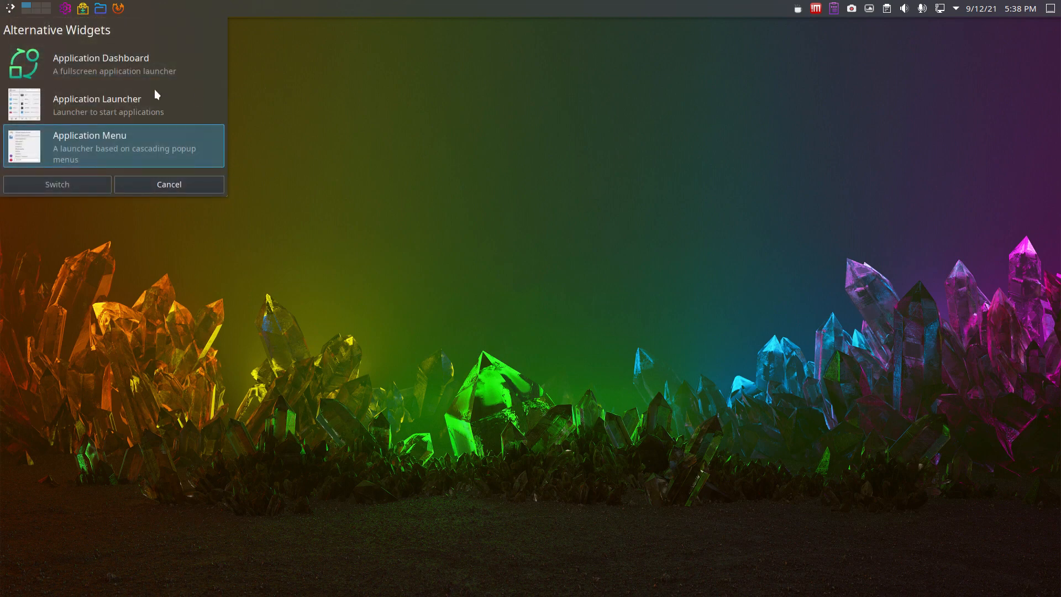
{"action": "left_click", "coordinate": [158, 105]}
{"action": "left_click", "coordinate": [85, 184]}
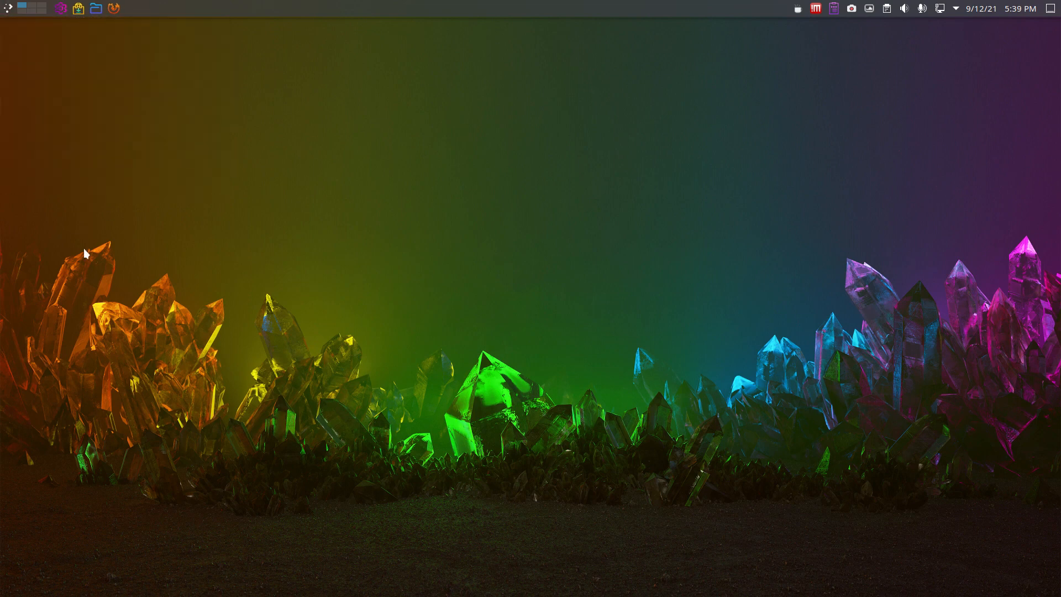
{"action": "left_click", "coordinate": [7, 10]}
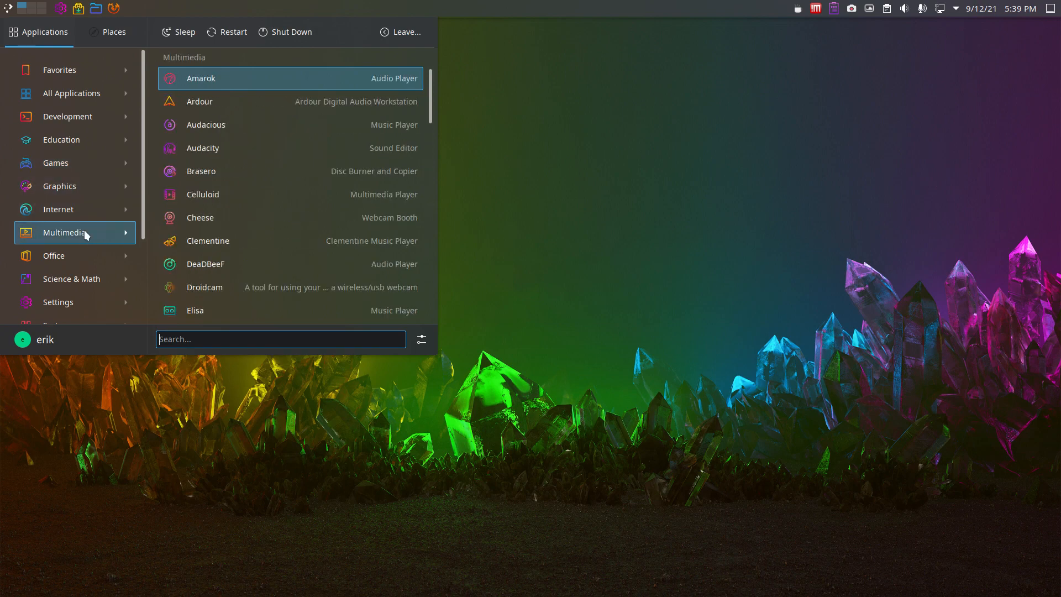
Switch the panel's launcher to the fullscreen Application Dashboard alternative
{"action": "right_click", "coordinate": [8, 8]}
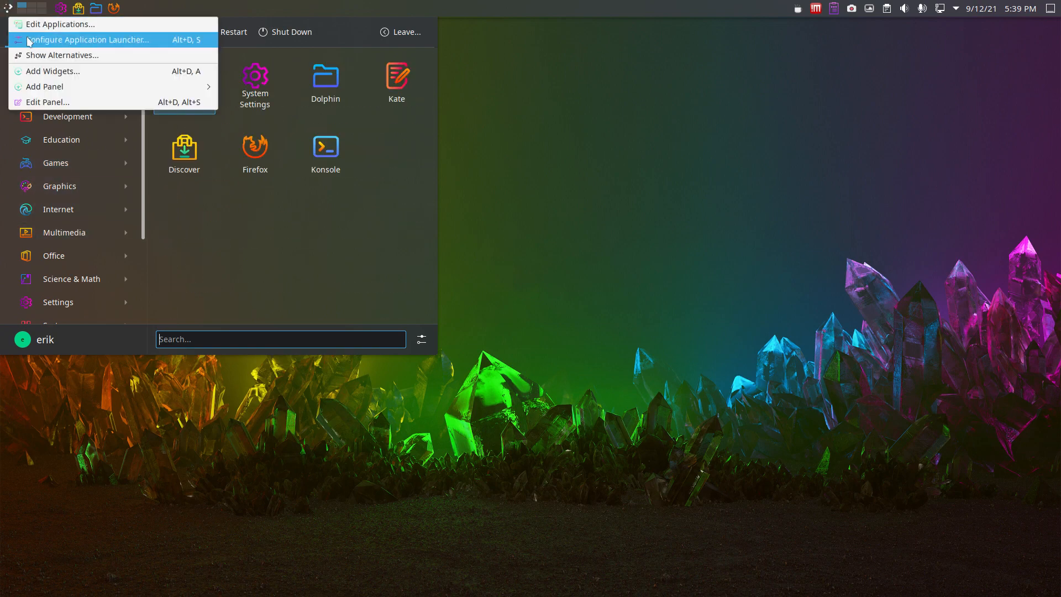
{"action": "left_click", "coordinate": [65, 56]}
{"action": "left_click", "coordinate": [170, 62]}
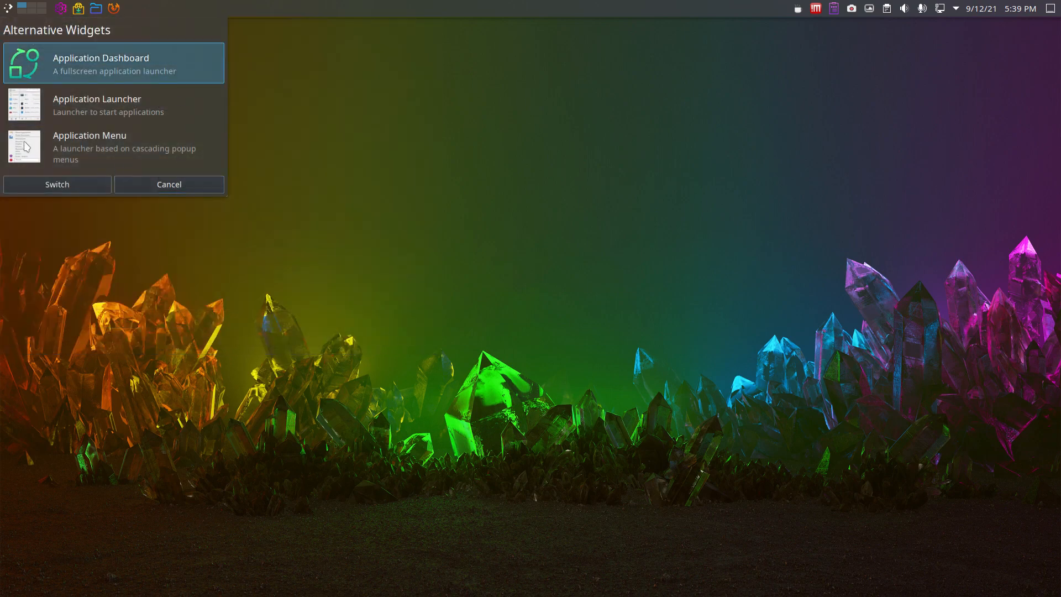
{"action": "left_click", "coordinate": [86, 183]}
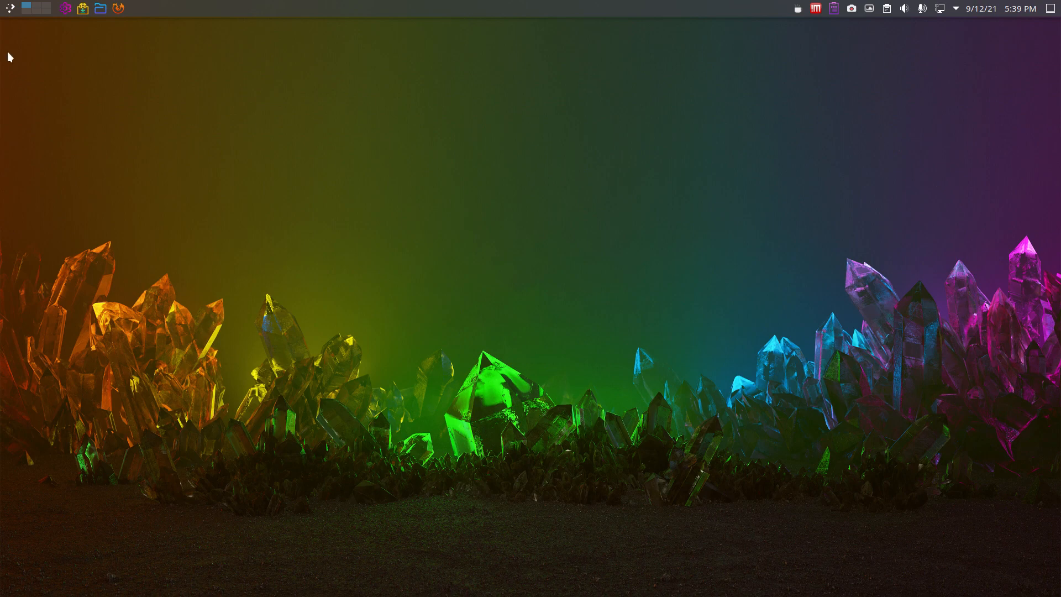
Look through the Application Dashboard's categories from Recent Applications to Internet, and close it
{"action": "left_click", "coordinate": [7, 9]}
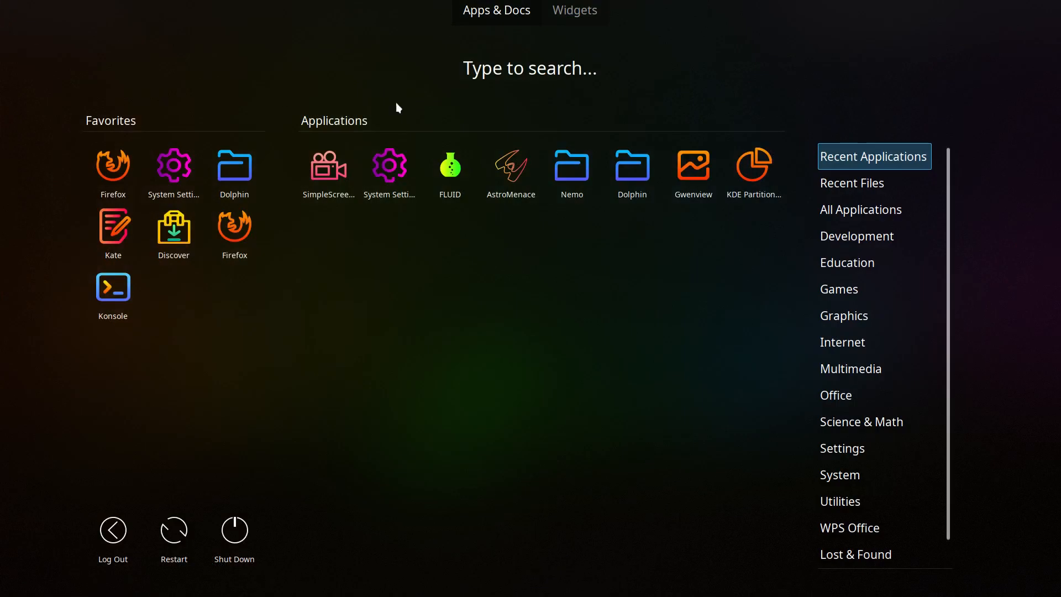
{"action": "left_click", "coordinate": [850, 185]}
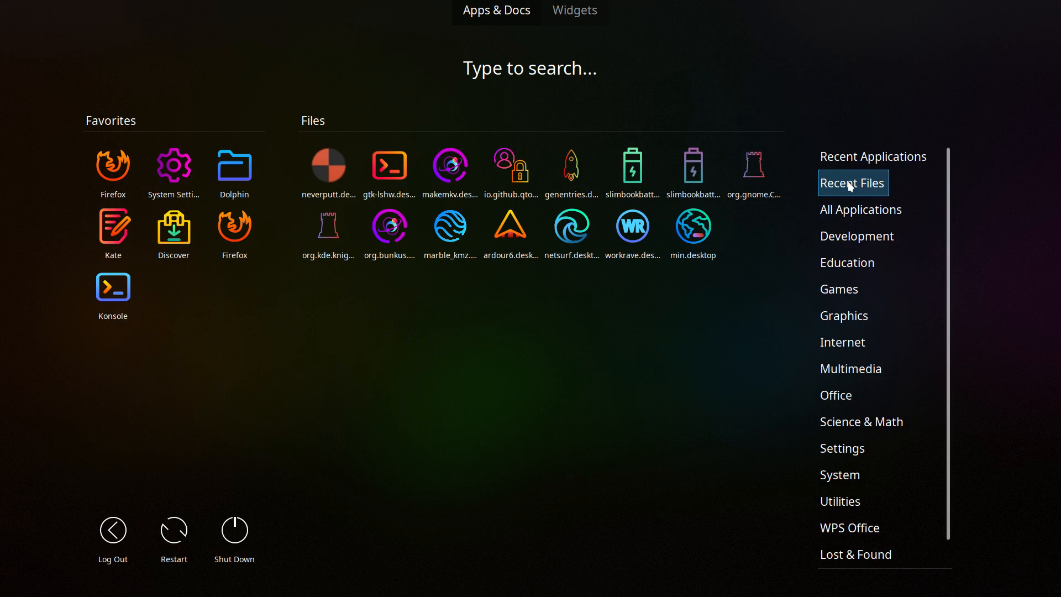
{"action": "left_click", "coordinate": [855, 209]}
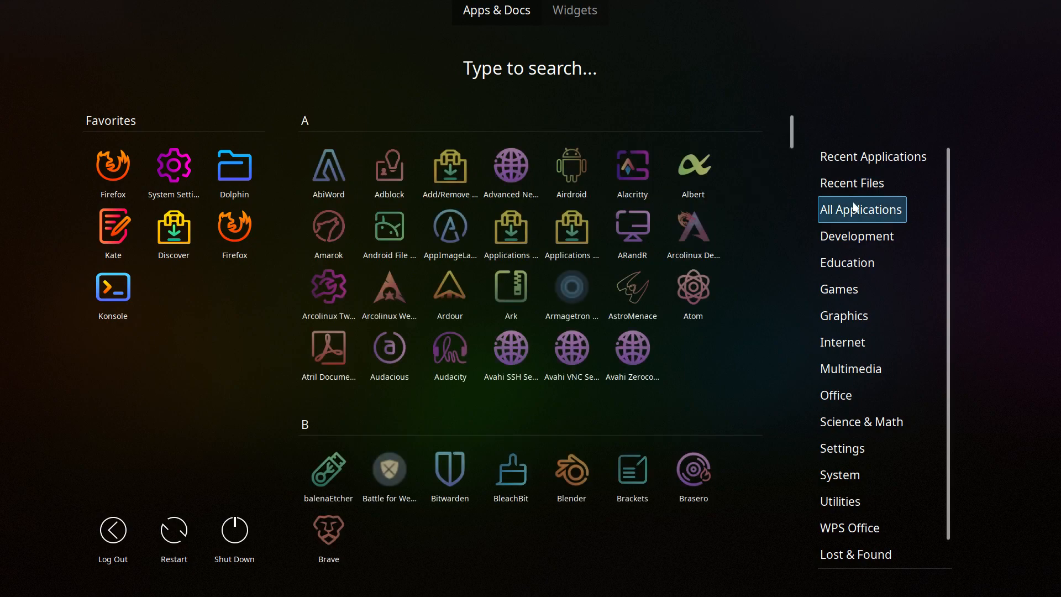
{"action": "left_click", "coordinate": [857, 236]}
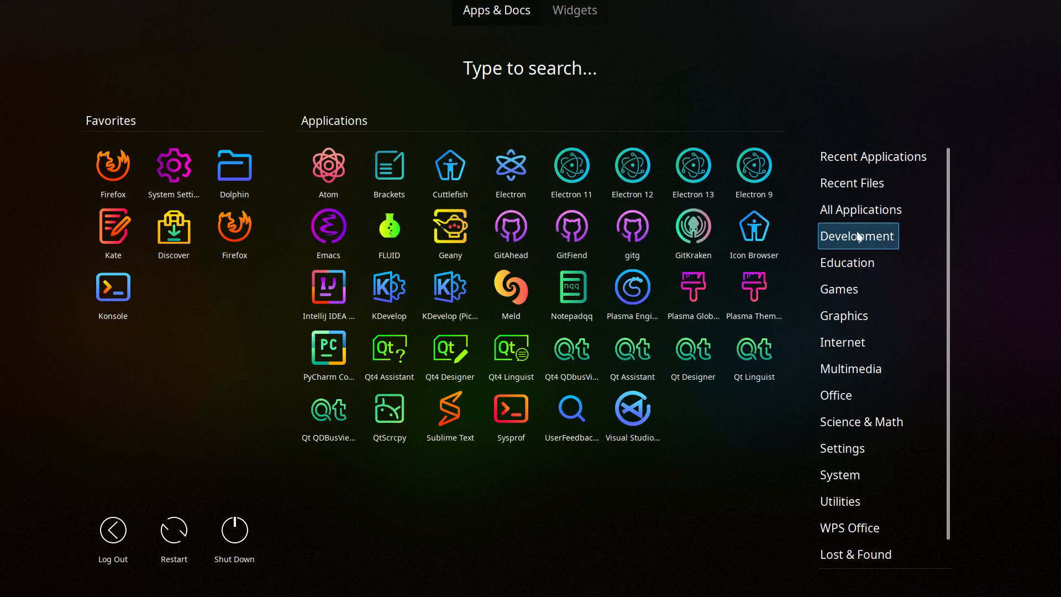
{"action": "left_click", "coordinate": [859, 265]}
{"action": "left_click", "coordinate": [860, 287]}
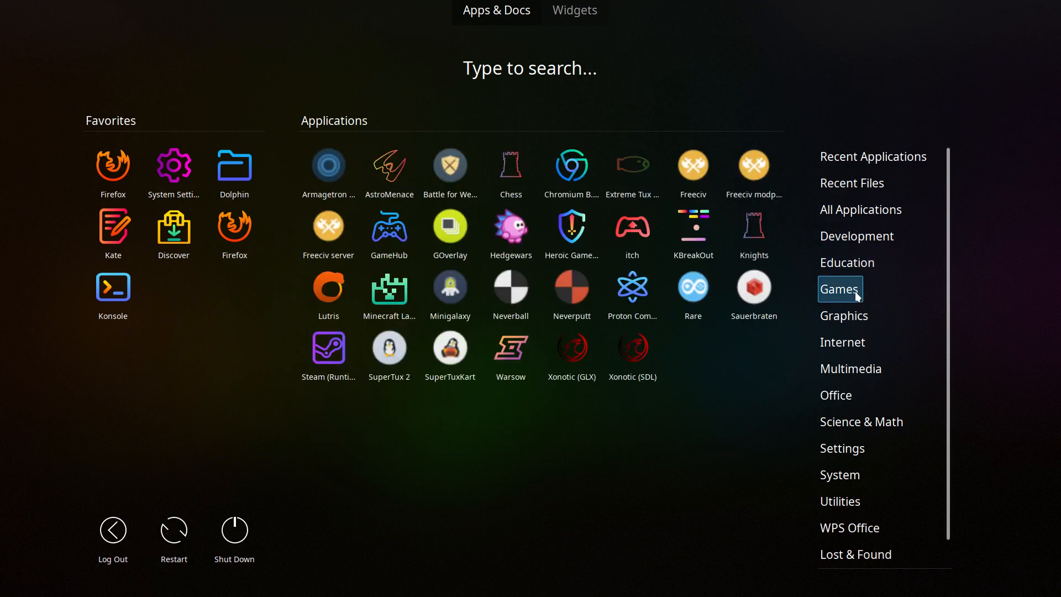
{"action": "left_click", "coordinate": [851, 316]}
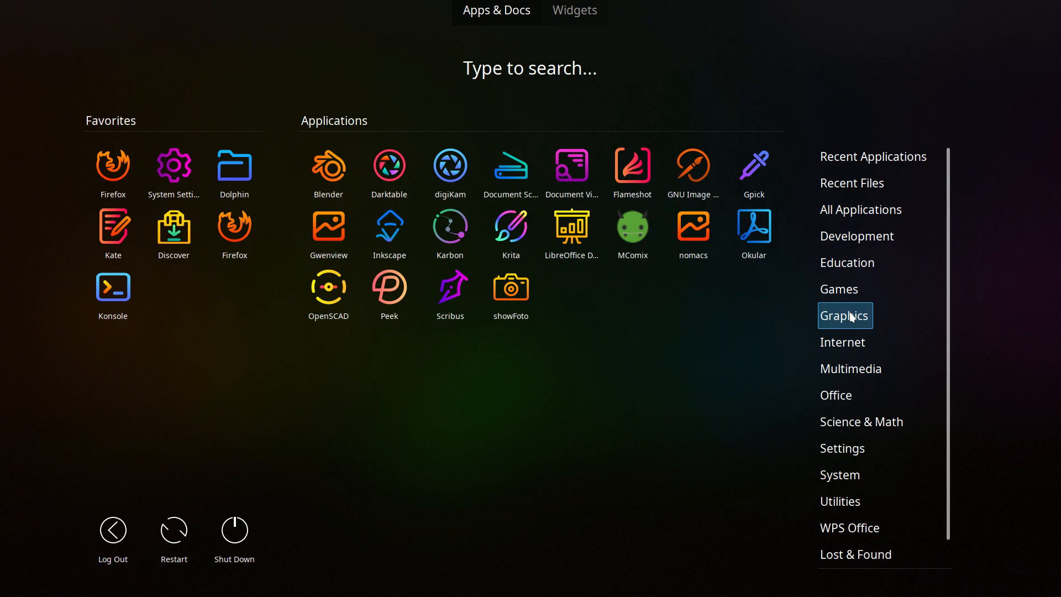
{"action": "left_click", "coordinate": [854, 339]}
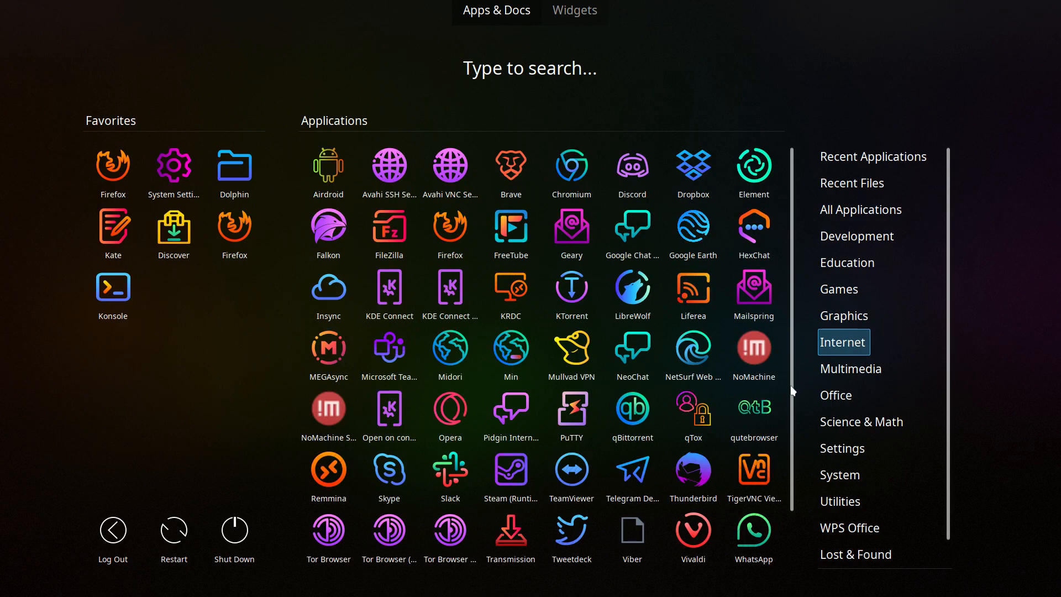
{"action": "left_click", "coordinate": [794, 399]}
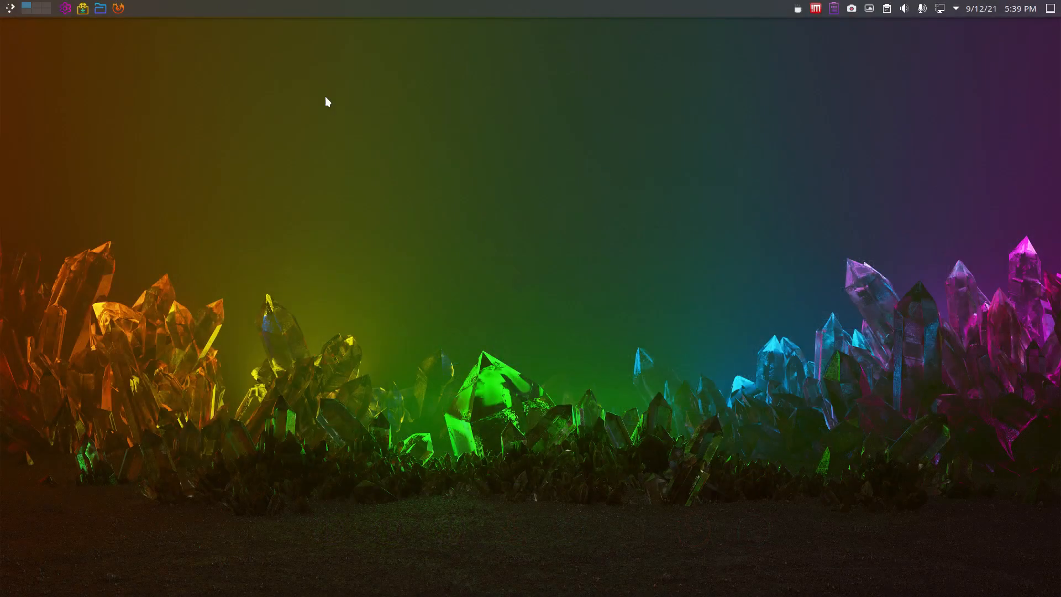
Inspect the Application Dashboard's remaining categories from Multimedia to Power / Session, including the full System list, and close it
{"action": "left_click", "coordinate": [10, 7]}
{"action": "mouse_move", "coordinate": [857, 370]}
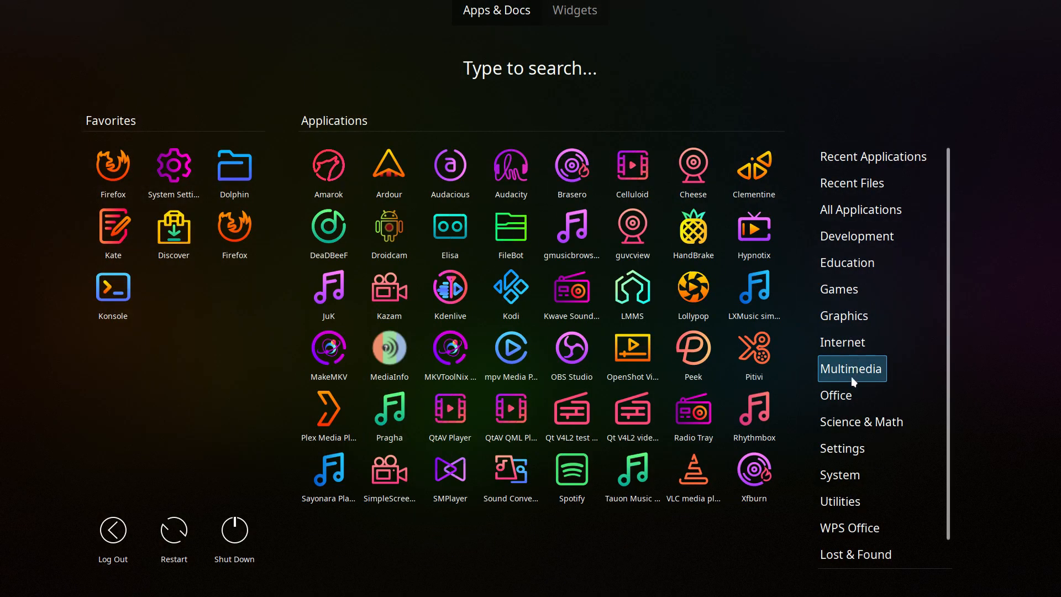
{"action": "mouse_move", "coordinate": [850, 389]}
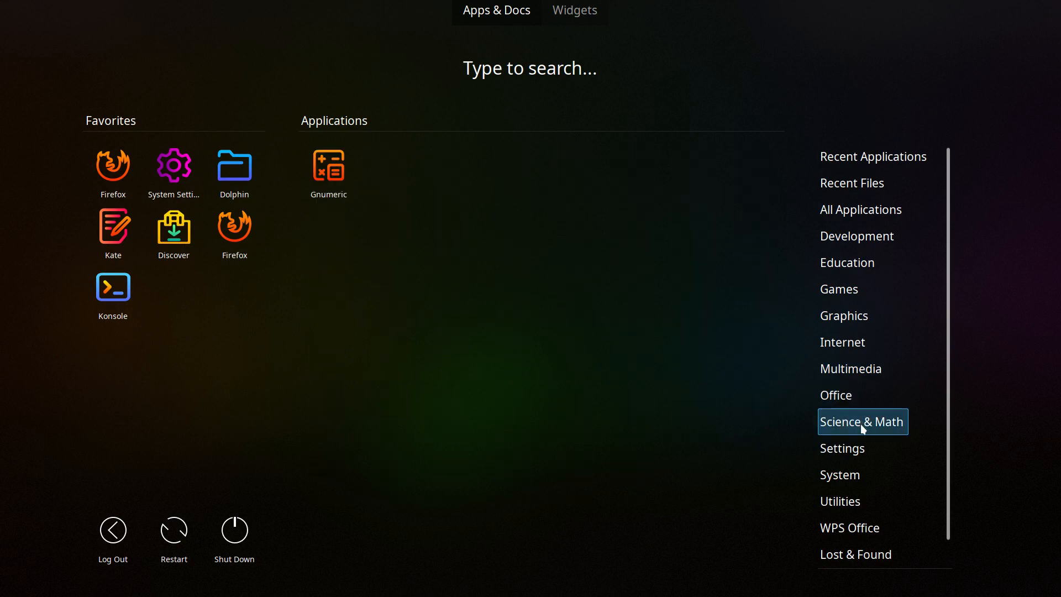
{"action": "mouse_move", "coordinate": [866, 454]}
{"action": "mouse_move", "coordinate": [867, 475]}
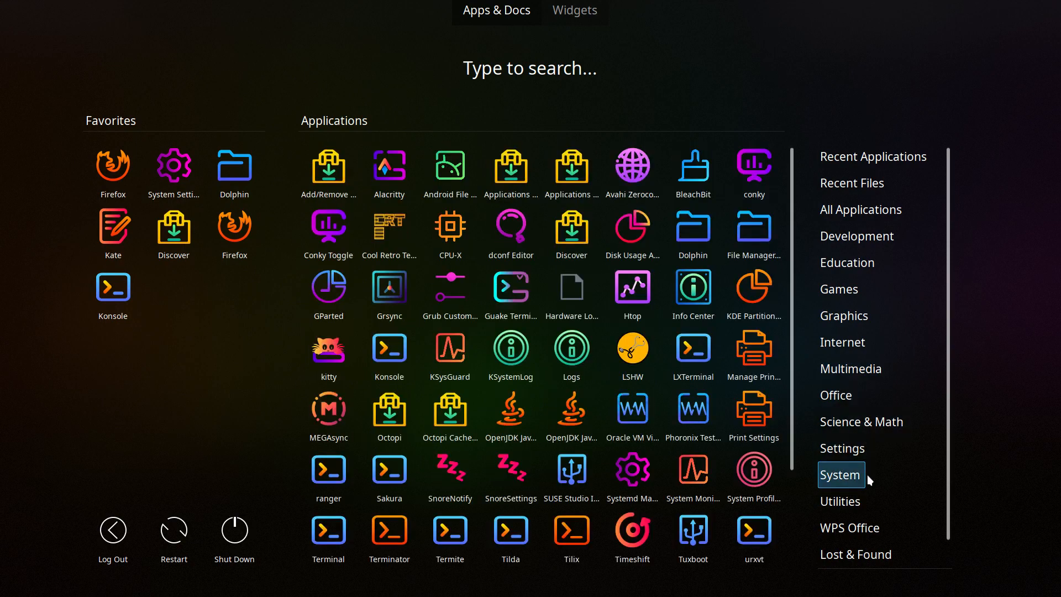
{"action": "scroll", "coordinate": [774, 459], "scroll_direction": "down", "scroll_amount": 2}
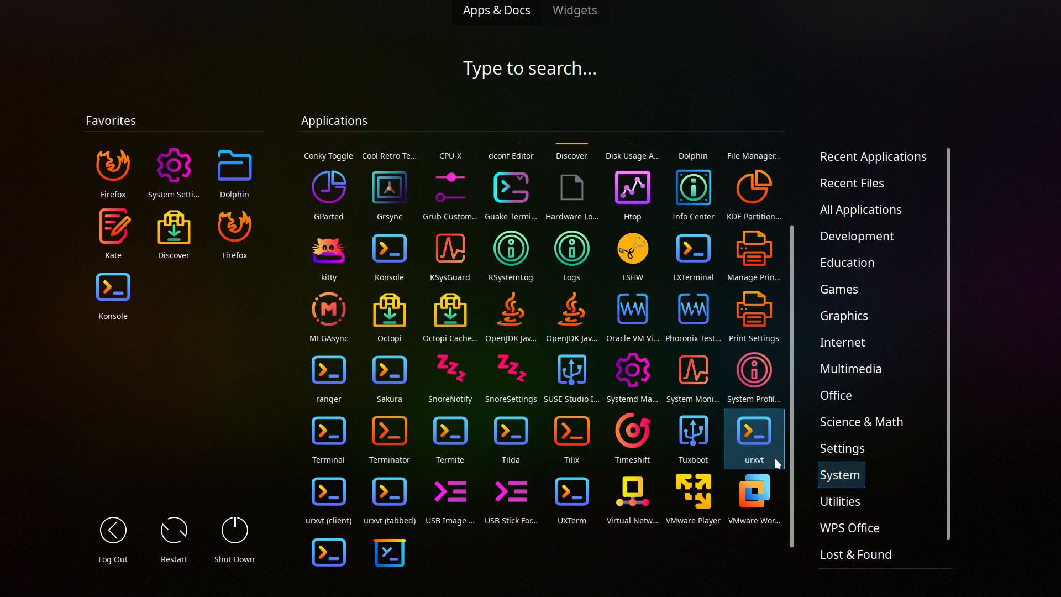
{"action": "mouse_move", "coordinate": [847, 497]}
{"action": "scroll", "coordinate": [847, 498], "scroll_direction": "down", "scroll_amount": 1}
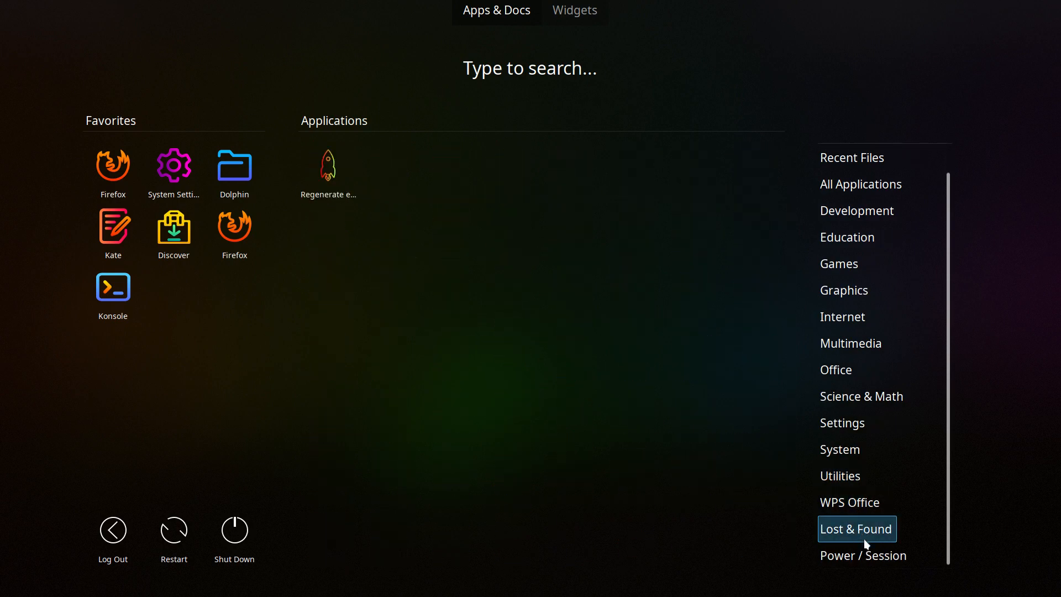
{"action": "mouse_move", "coordinate": [869, 555]}
{"action": "left_click", "coordinate": [458, 372]}
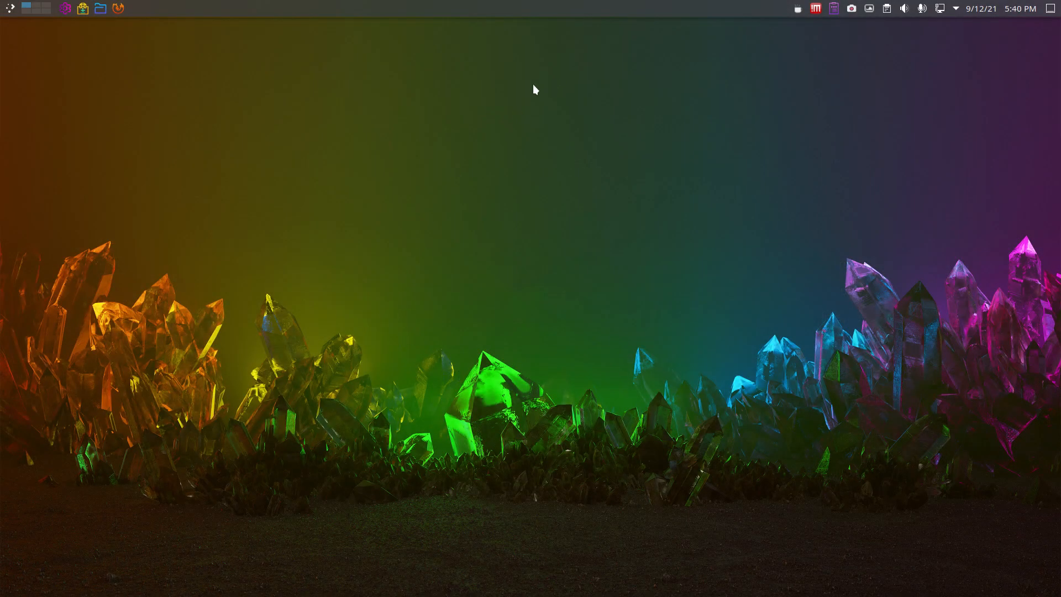
Browse the available desktop widgets, add Memory Usage to the middle of the desktop, and close the widget list
{"action": "right_click", "coordinate": [473, 87]}
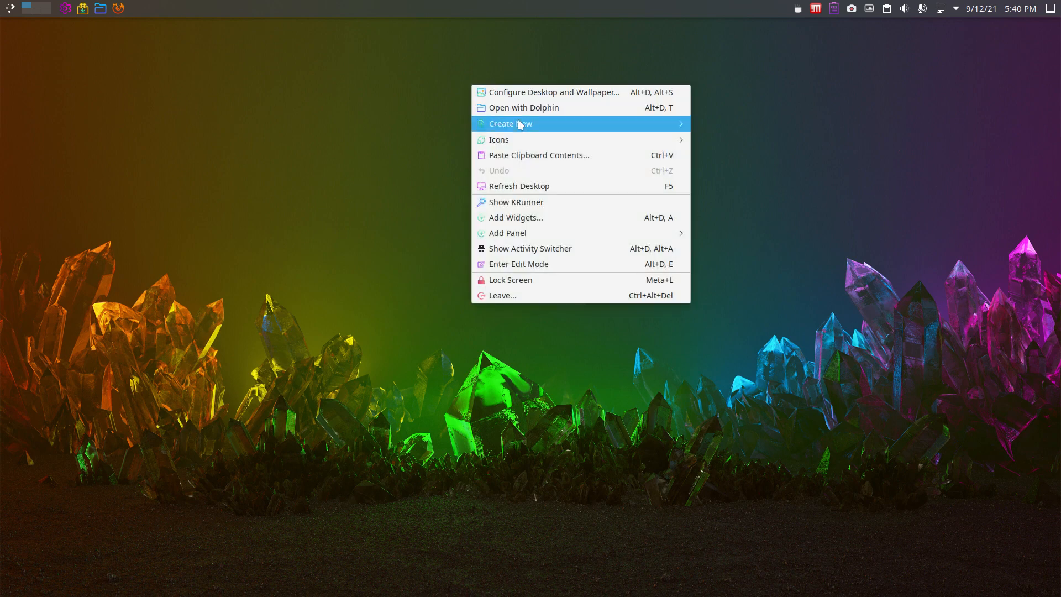
{"action": "left_click", "coordinate": [556, 221]}
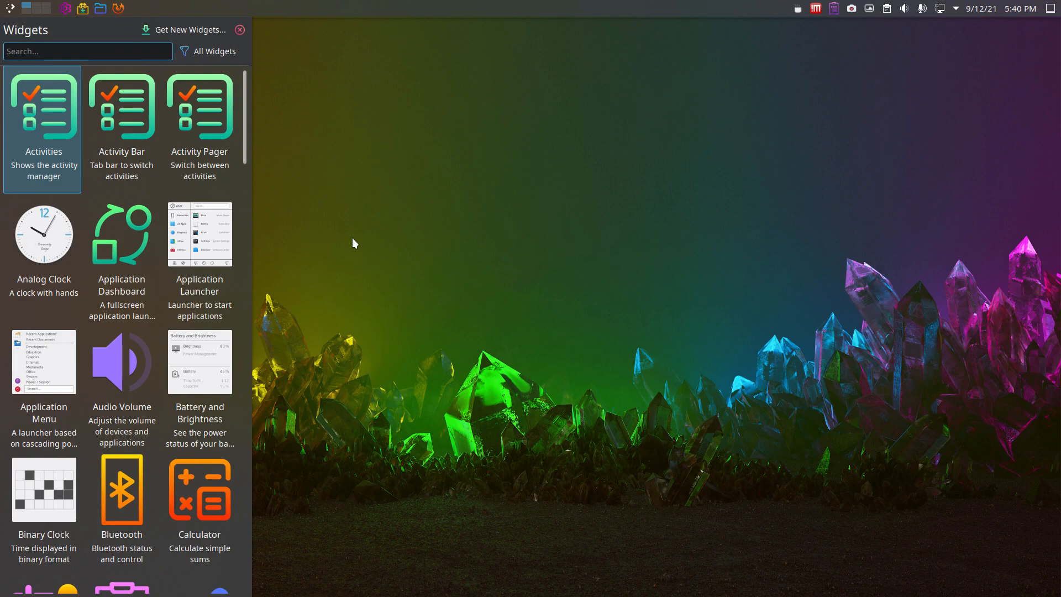
{"action": "scroll", "coordinate": [208, 332], "scroll_direction": "down", "scroll_amount": 2}
{"action": "scroll", "coordinate": [208, 329], "scroll_direction": "down", "scroll_amount": 4}
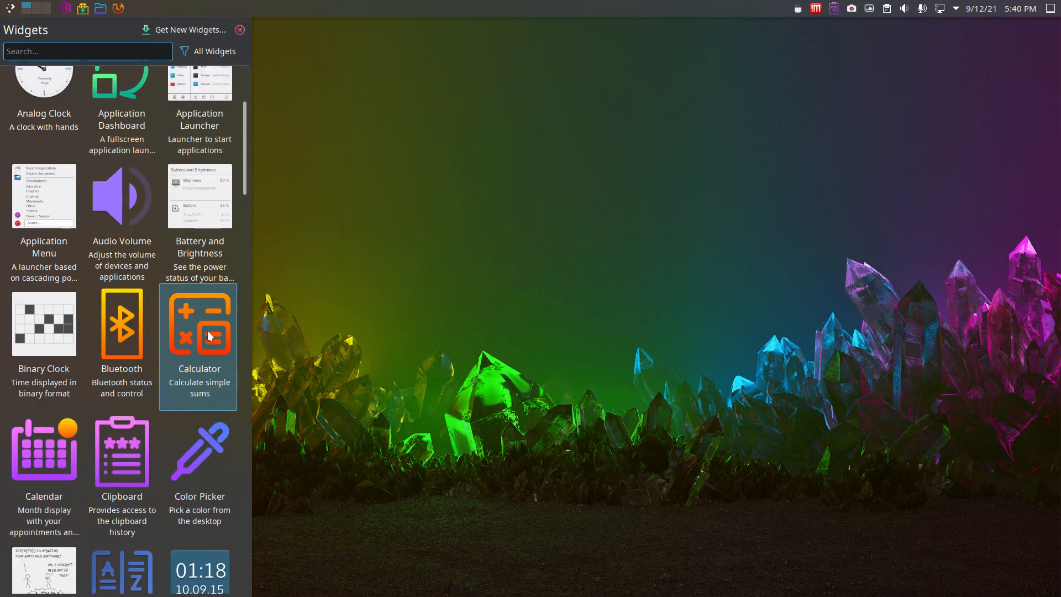
{"action": "scroll", "coordinate": [206, 320], "scroll_direction": "down", "scroll_amount": 3}
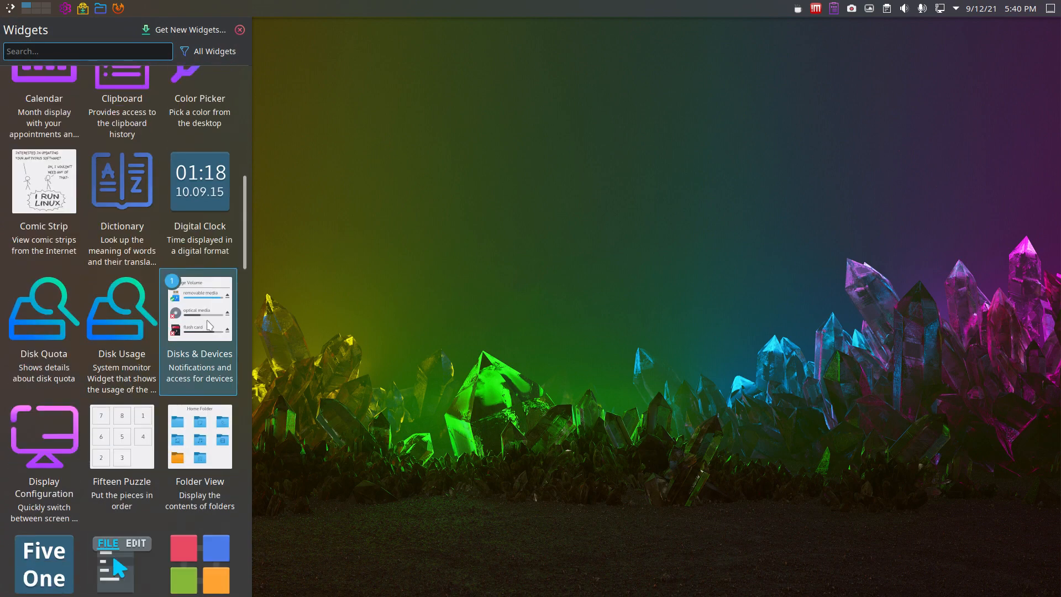
{"action": "scroll", "coordinate": [209, 325], "scroll_direction": "down", "scroll_amount": 2}
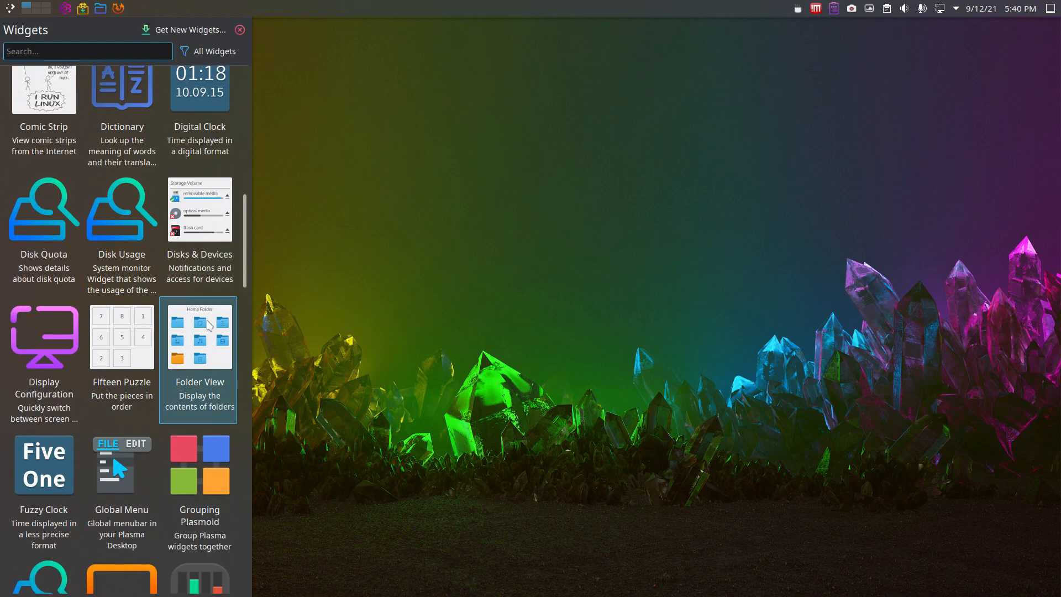
{"action": "scroll", "coordinate": [209, 325], "scroll_direction": "down", "scroll_amount": 2}
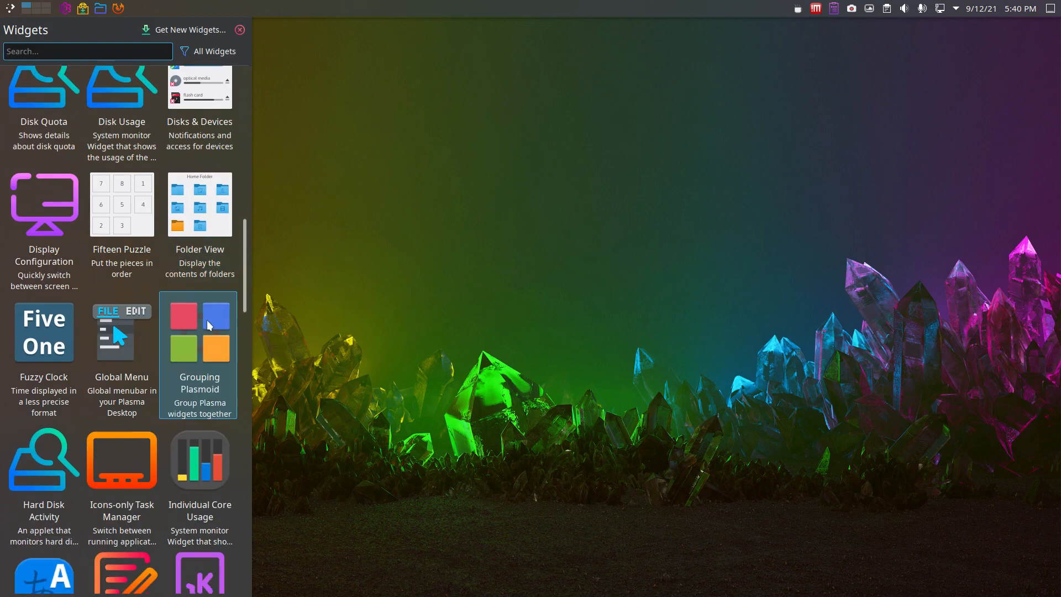
{"action": "scroll", "coordinate": [209, 325], "scroll_direction": "down", "scroll_amount": 3}
{"action": "scroll", "coordinate": [207, 325], "scroll_direction": "down", "scroll_amount": 6}
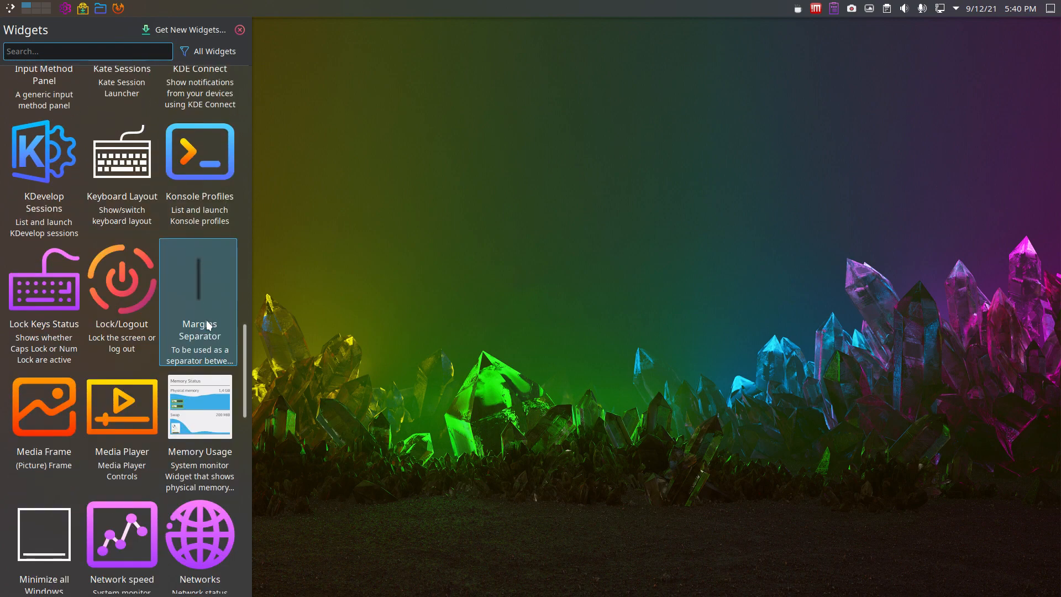
{"action": "scroll", "coordinate": [207, 323], "scroll_direction": "down", "scroll_amount": 3}
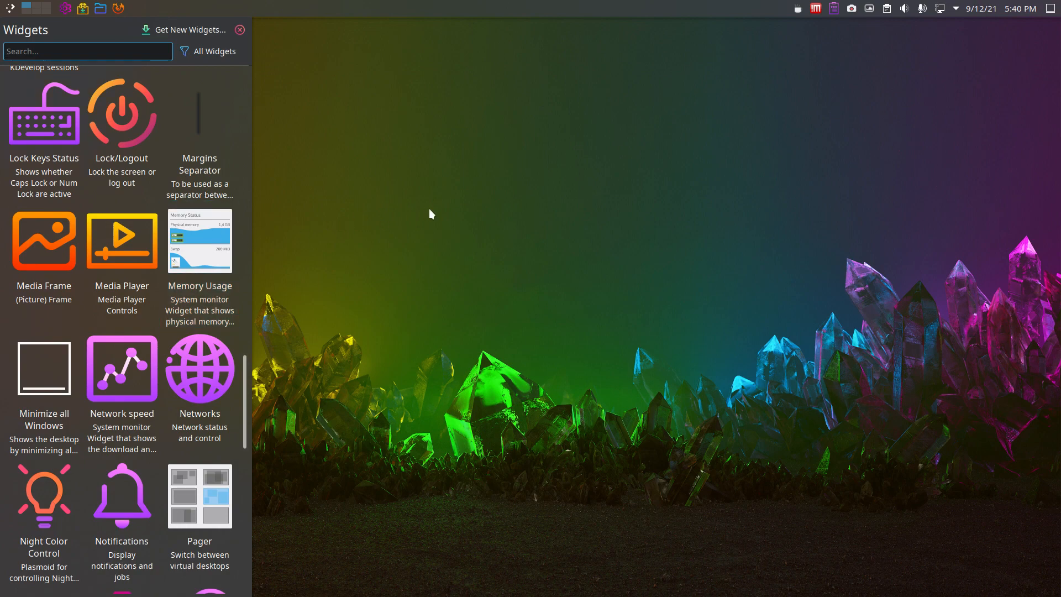
{"action": "left_click_drag", "start_coordinate": [397, 221], "coordinate": [546, 205]}
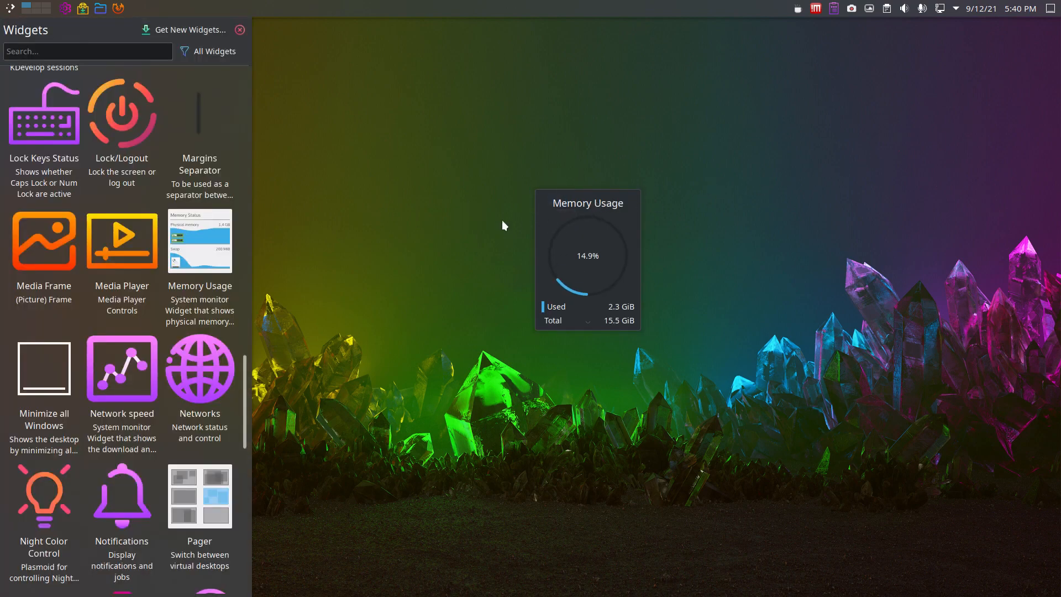
{"action": "left_click", "coordinate": [239, 30]}
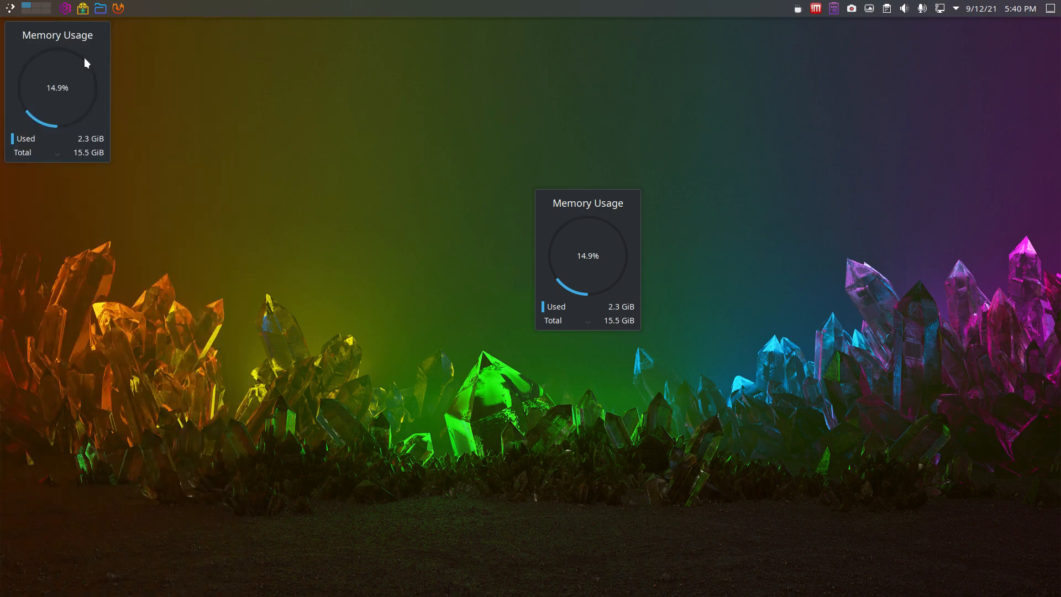
Remove the duplicate Memory Usage widget from the desktop's upper-left corner and move the remaining one to the right side
{"action": "mouse_move", "coordinate": [84, 59]}
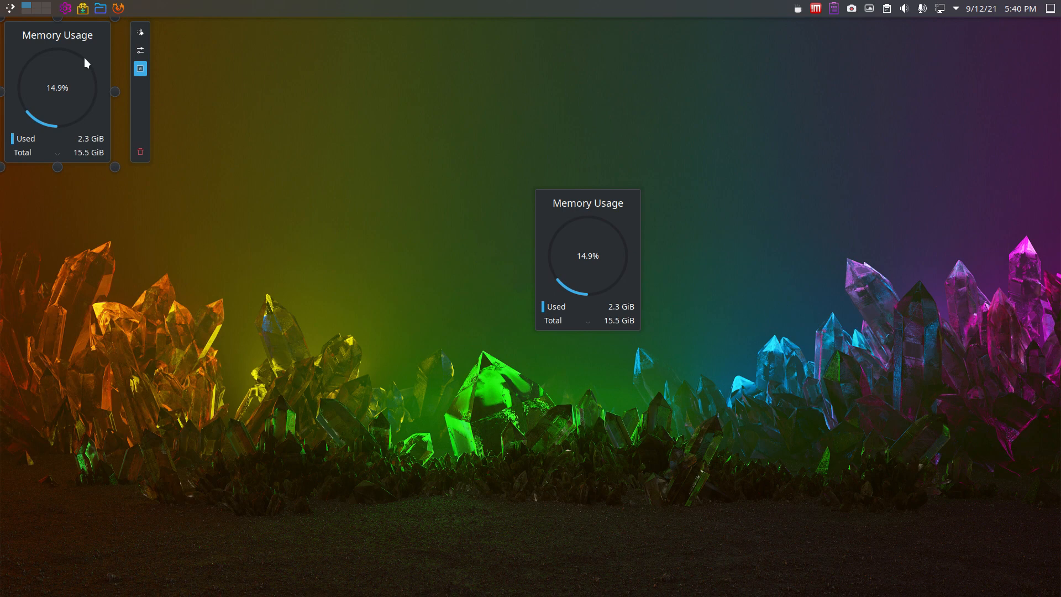
{"action": "left_click", "coordinate": [141, 151]}
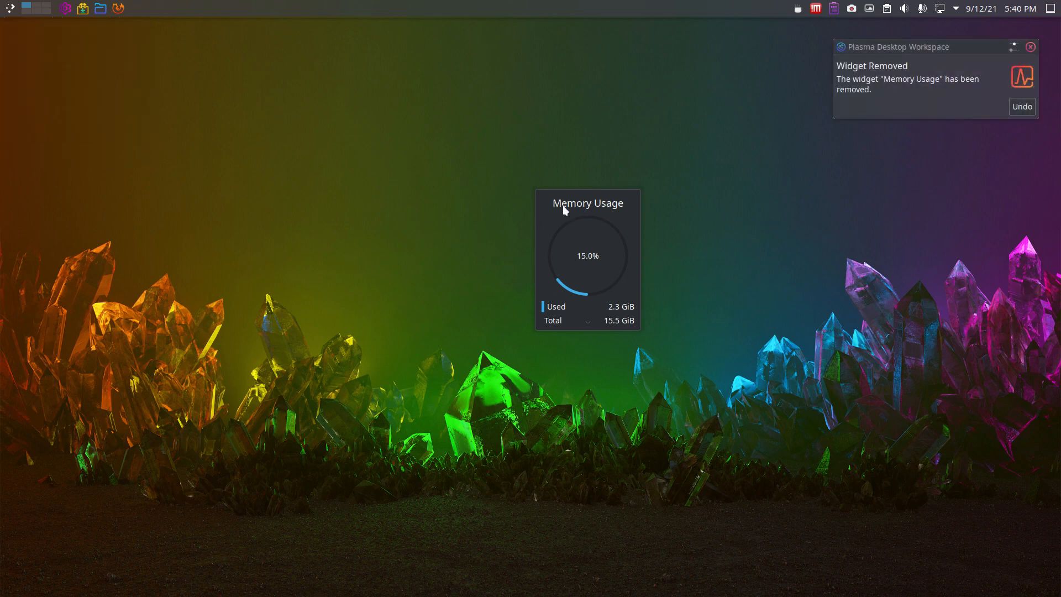
{"action": "left_click_drag", "start_coordinate": [562, 205], "coordinate": [998, 329]}
{"action": "left_click", "coordinate": [1030, 47]}
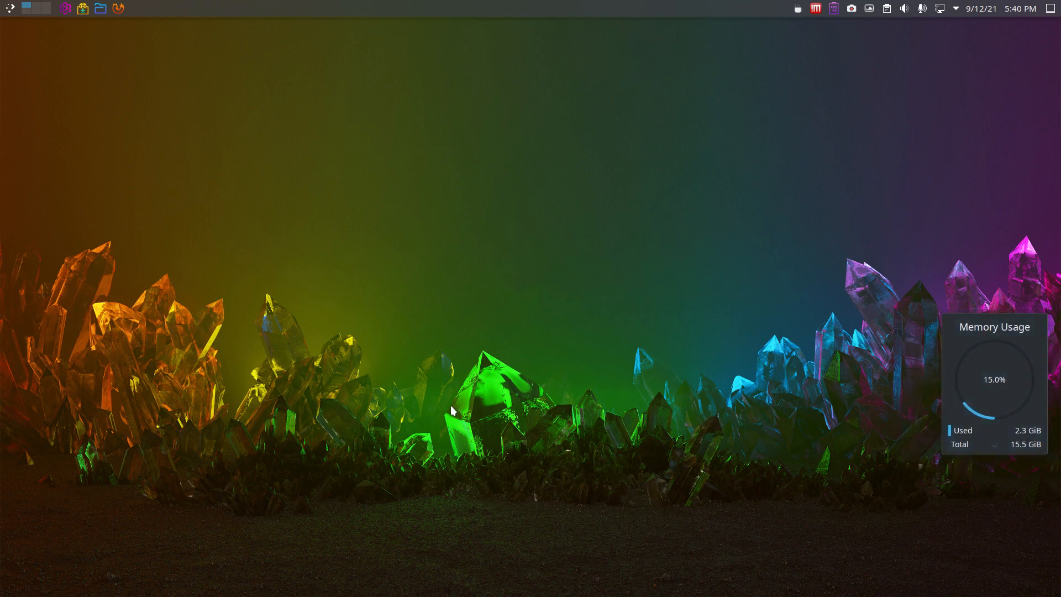
Install the latte-dock package with "sudo pacman -S latte-dock" in the drop-down terminal, entering the account password, and hide the terminal
{"action": "key", "text": "F12"}
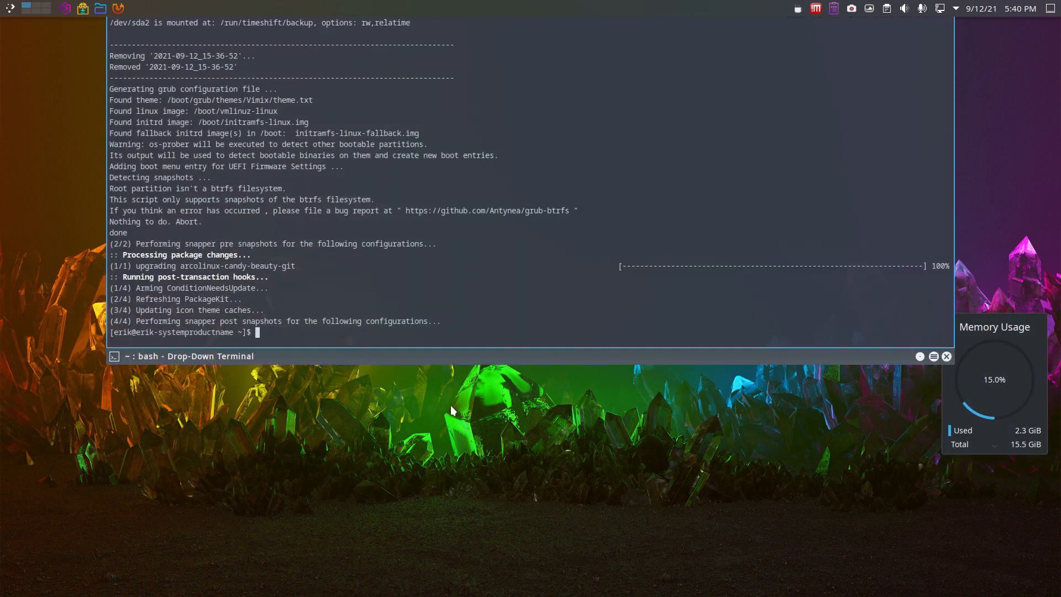
{"action": "type", "text": "sudo pacman -S latte-"}
{"action": "key", "text": "Tab"}
{"action": "key", "text": "Tab"}
{"action": "type", "text": "do"}
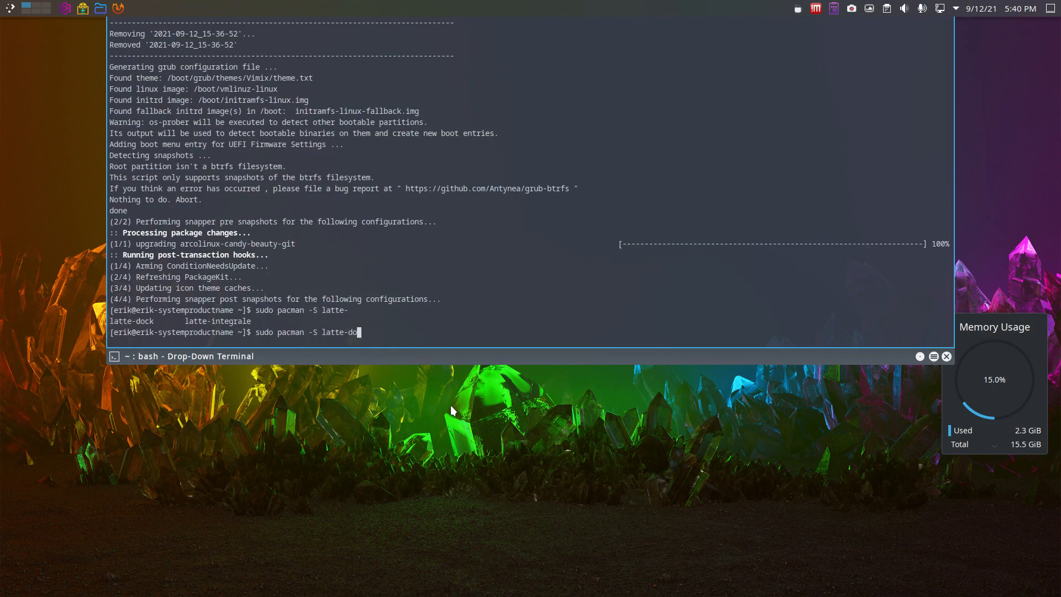
{"action": "type", "text": "ck"}
{"action": "key", "text": "Return"}
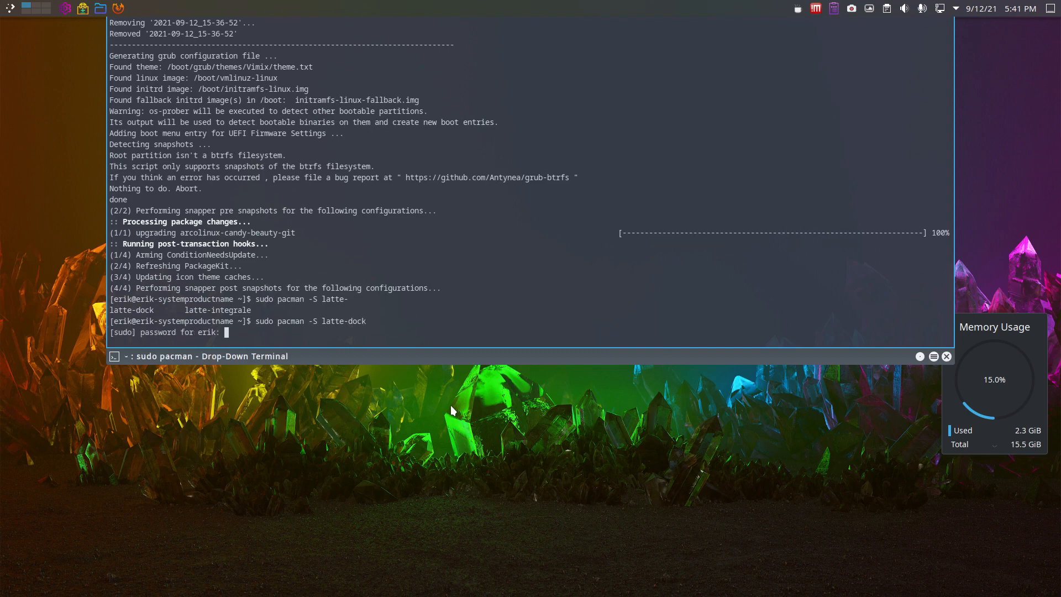
{"action": "key", "text": "Return"}
{"action": "key", "text": "Return"}
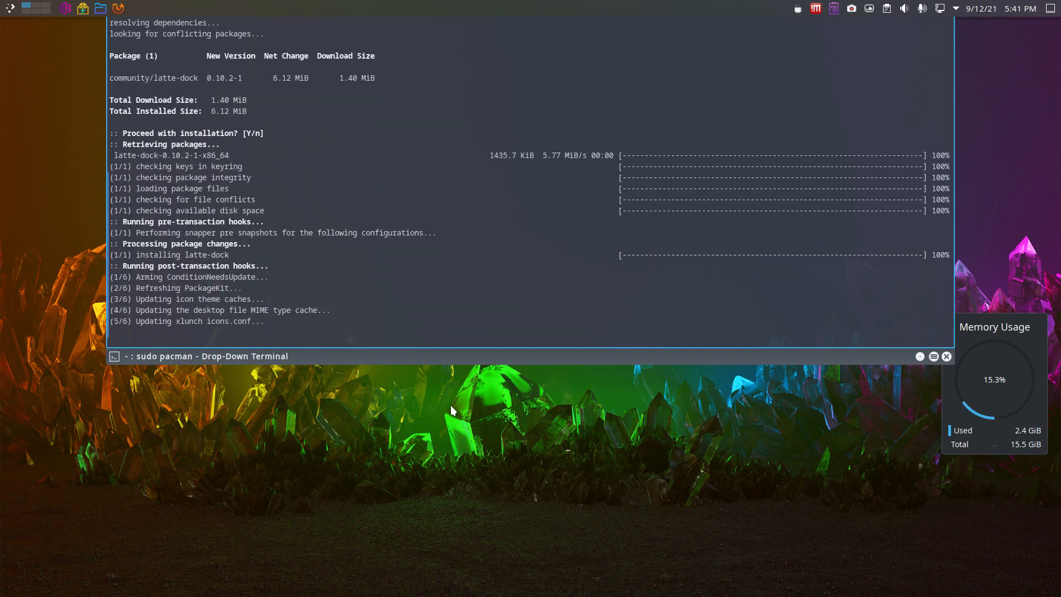
{"action": "key", "text": "F12"}
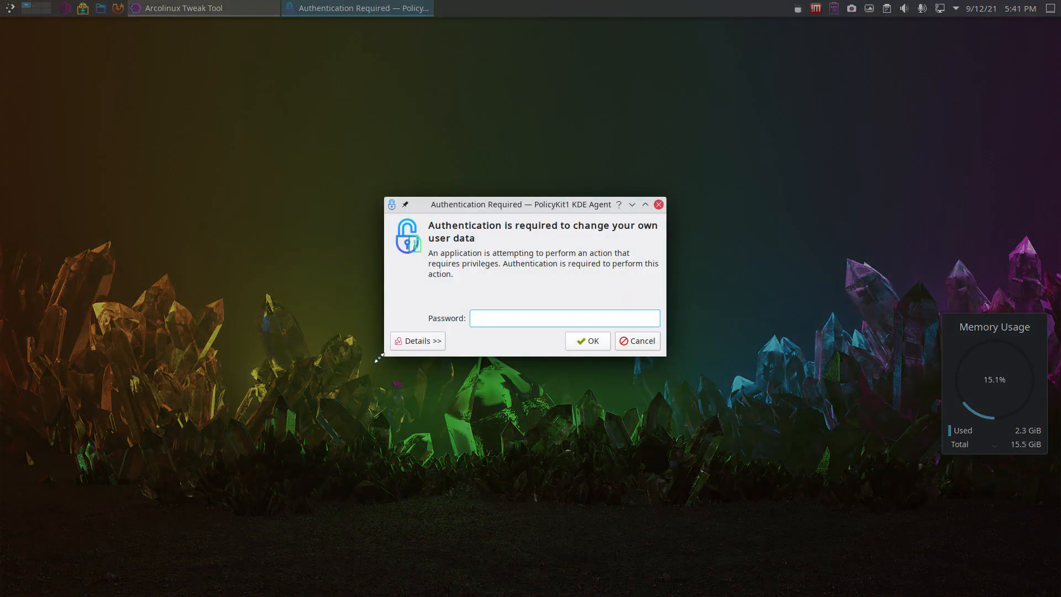
{"action": "key", "text": "Escape"}
Search the Application Dashboard for "latt" and launch Latte Dock
{"action": "left_click", "coordinate": [7, 14]}
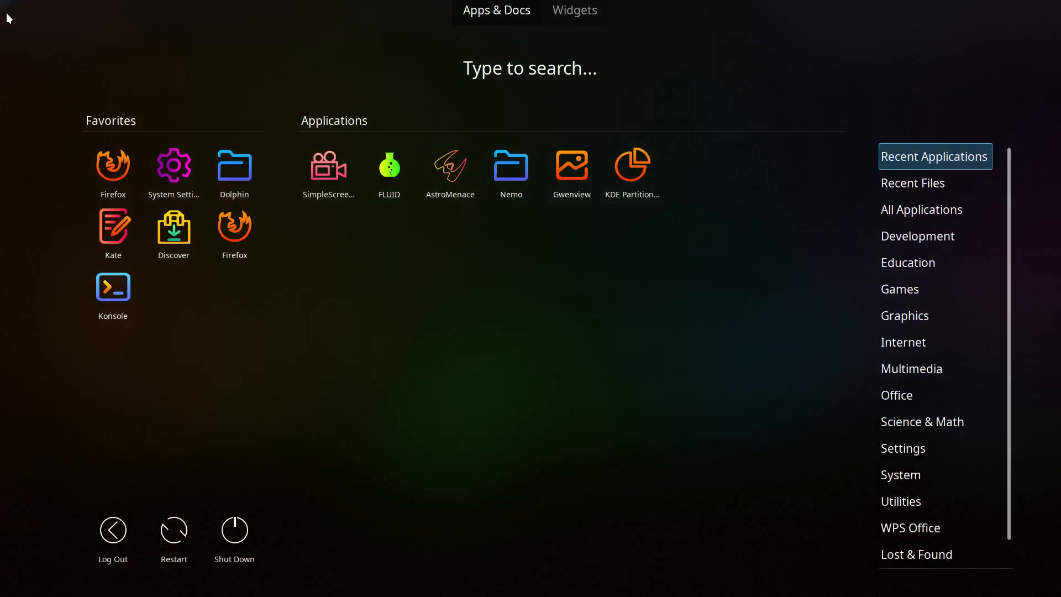
{"action": "type", "text": "late"}
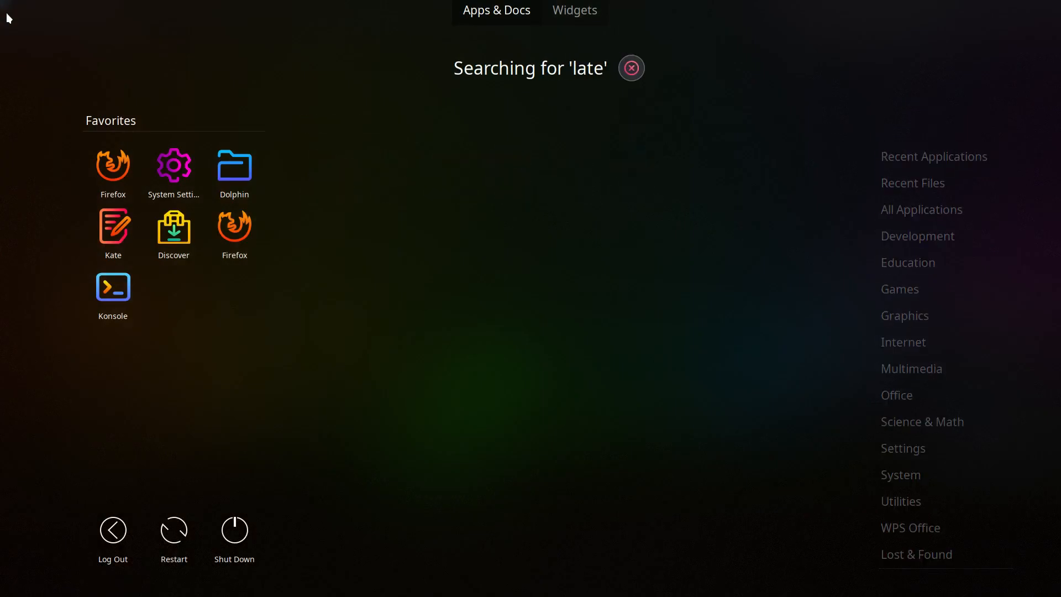
{"action": "key", "text": "BackSpace"}
{"action": "type", "text": "e"}
{"action": "key", "text": "BackSpace"}
{"action": "key", "text": "BackSpace"}
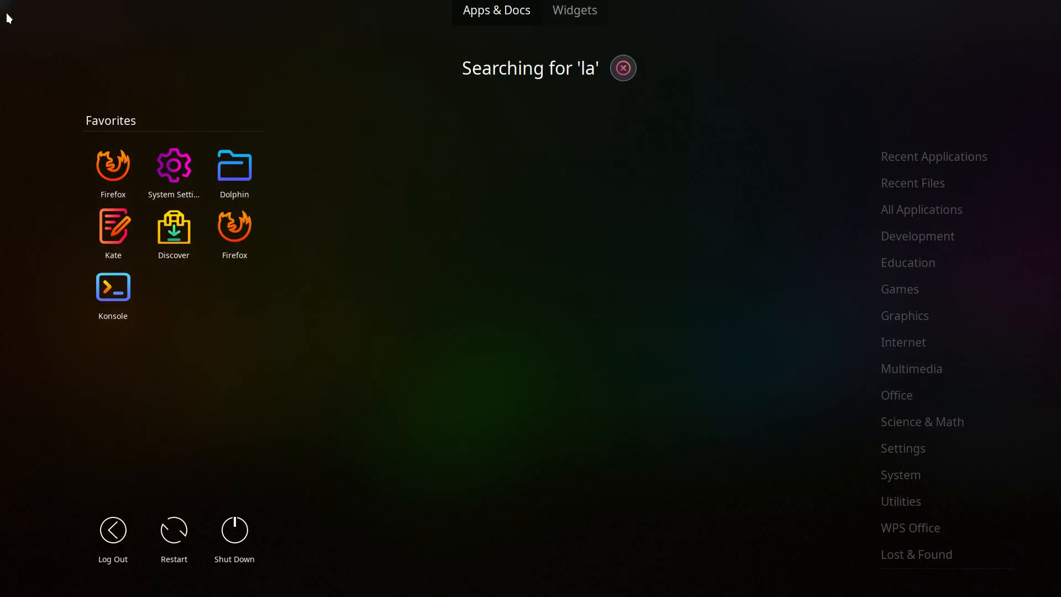
{"action": "type", "text": "tt"}
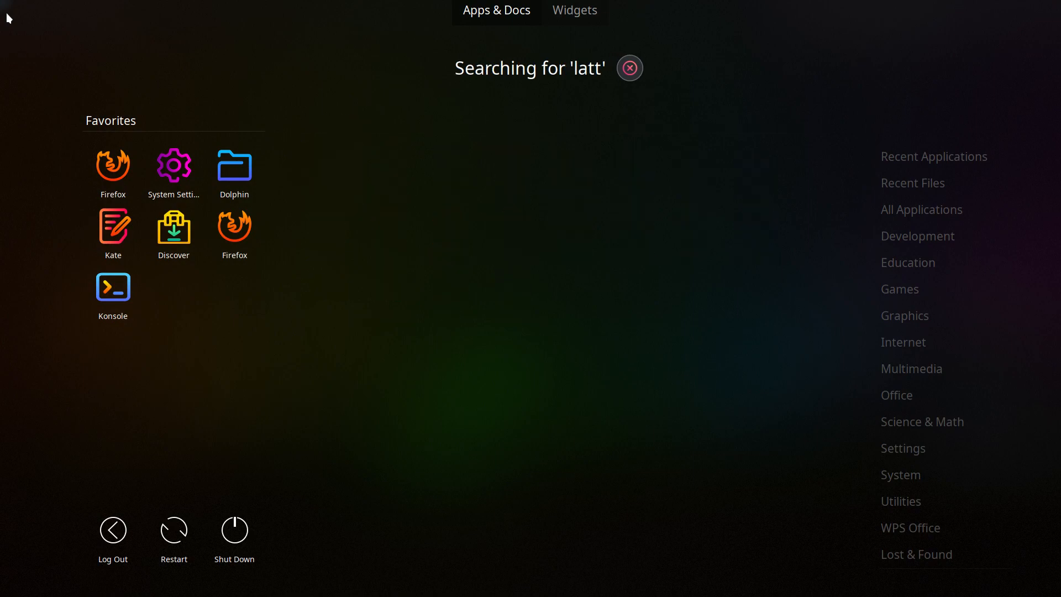
{"action": "key", "text": "Return"}
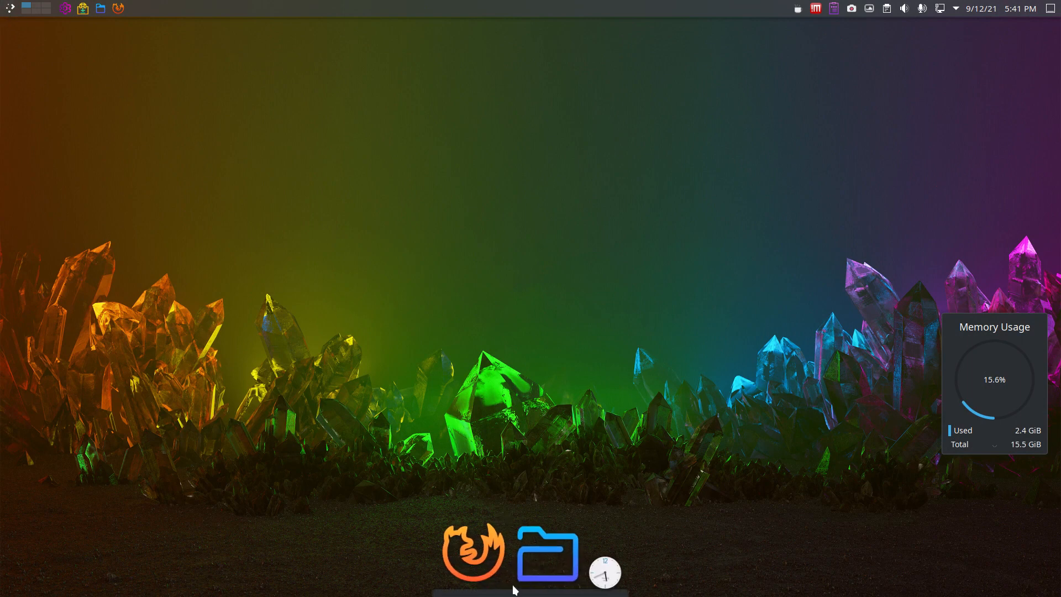
Open Latte Dock's settings and select the Extended layout in the list of layouts
{"action": "right_click", "coordinate": [568, 592]}
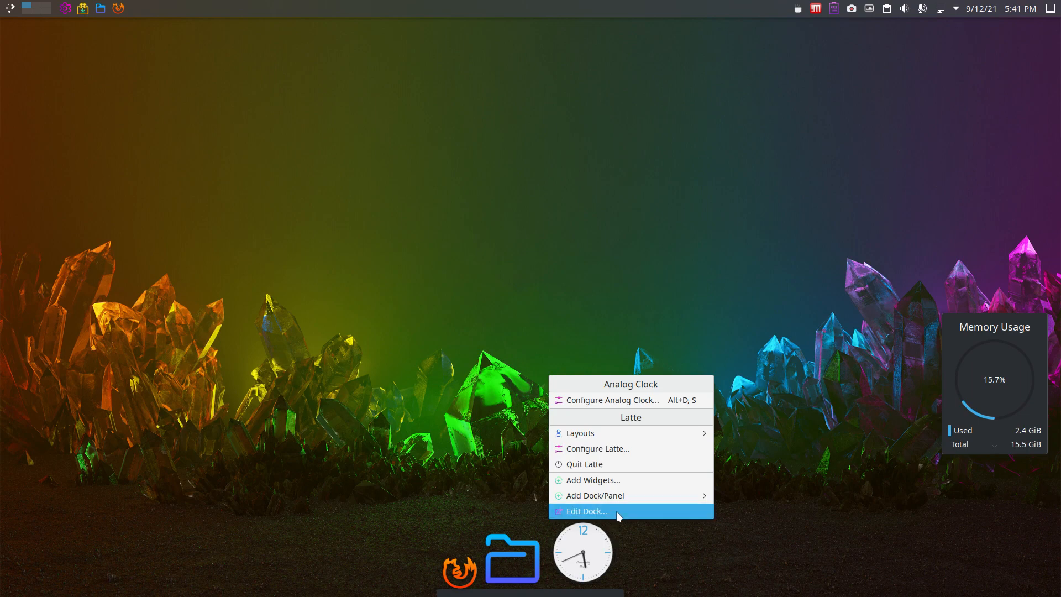
{"action": "left_click", "coordinate": [614, 449]}
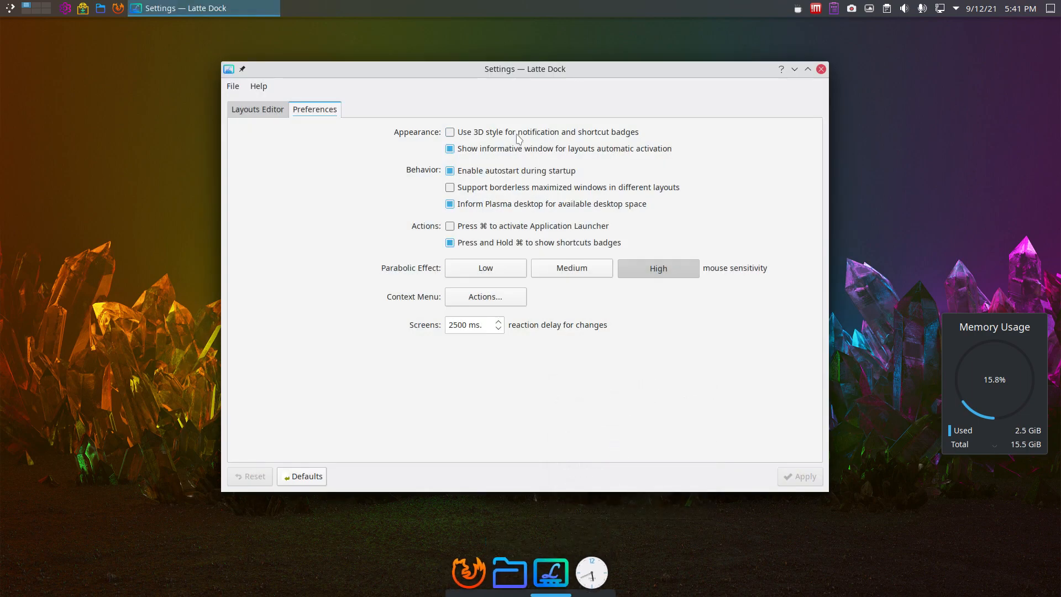
{"action": "left_click", "coordinate": [272, 111]}
{"action": "left_click", "coordinate": [278, 193]}
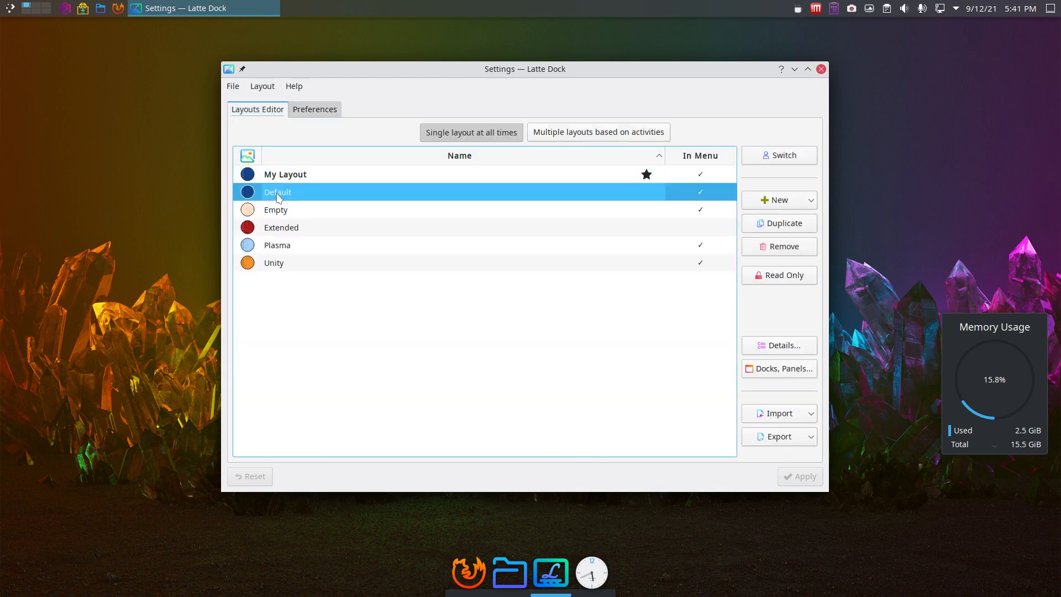
{"action": "left_click", "coordinate": [285, 211]}
{"action": "left_click", "coordinate": [290, 227]}
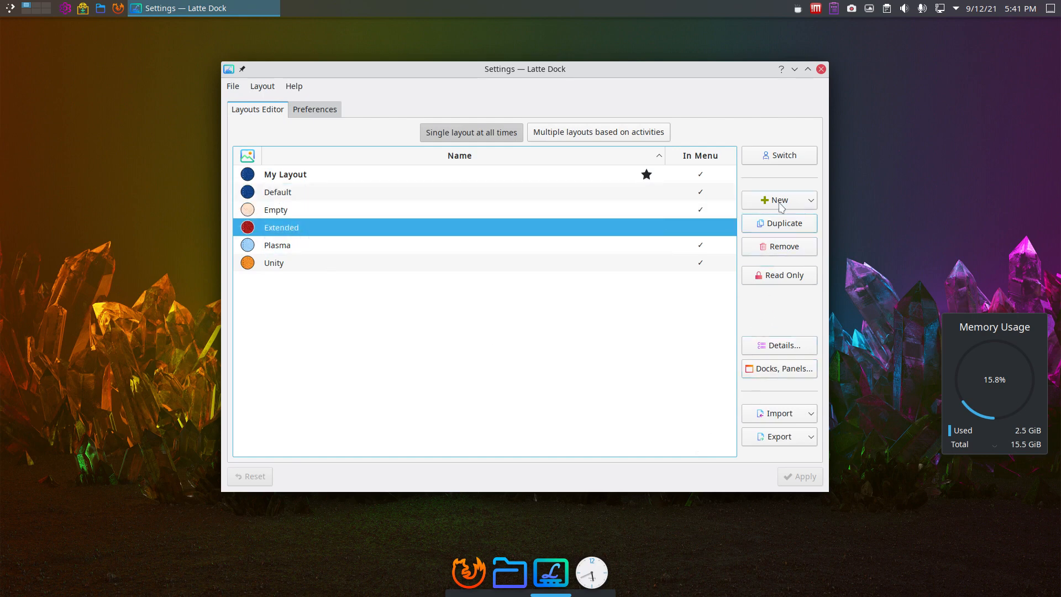
Try Medium mouse sensitivity for Latte Dock's parabolic effect and return it to High
{"action": "left_click", "coordinate": [295, 113]}
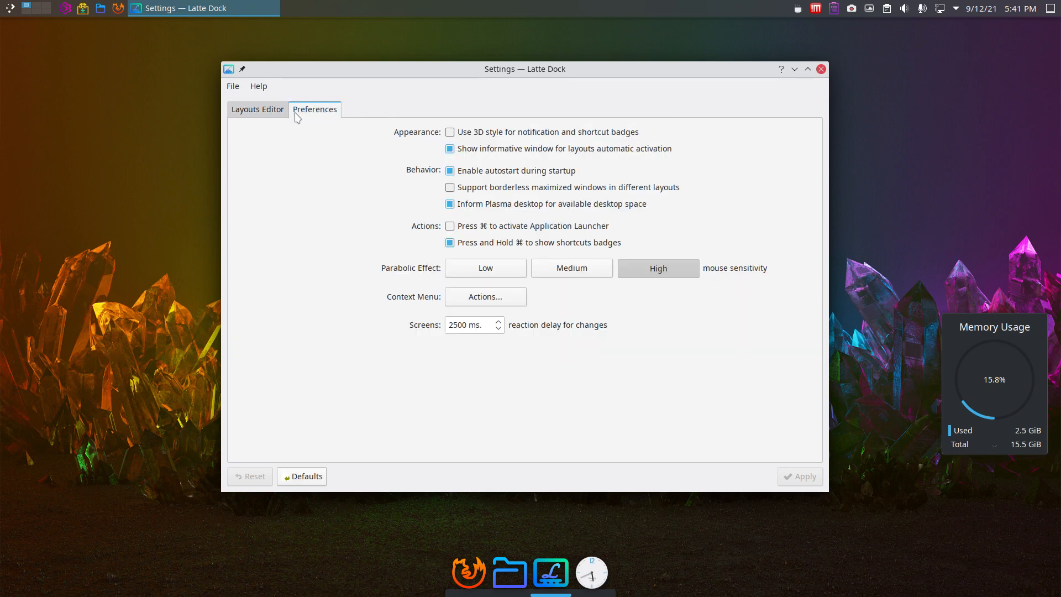
{"action": "left_click", "coordinate": [572, 264]}
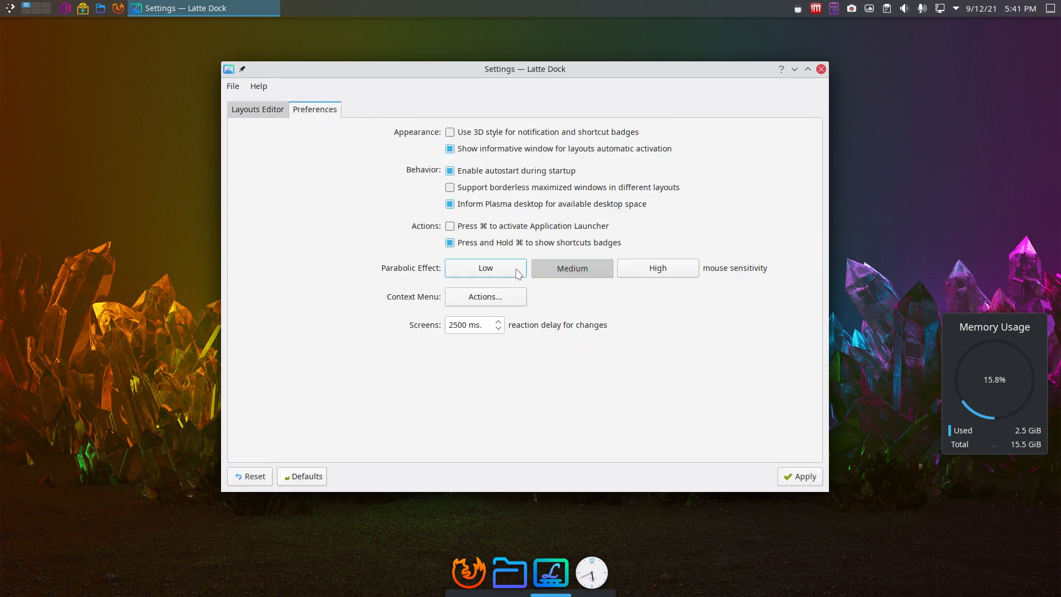
{"action": "left_click", "coordinate": [663, 268]}
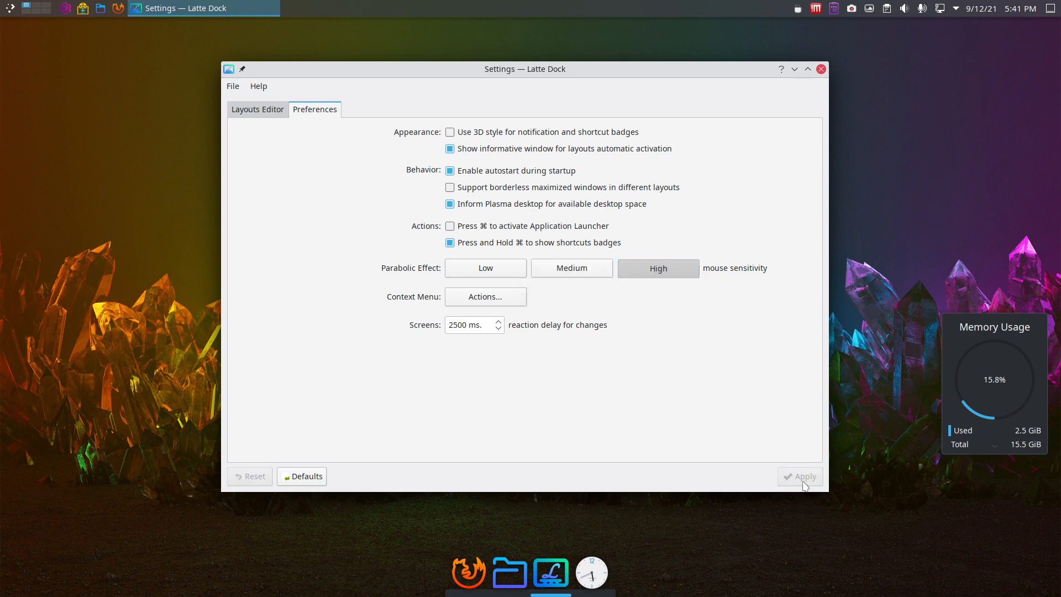
Inspect the docks and panels of the Extended layout and switch Latte Dock to that layout
{"action": "left_click", "coordinate": [261, 115]}
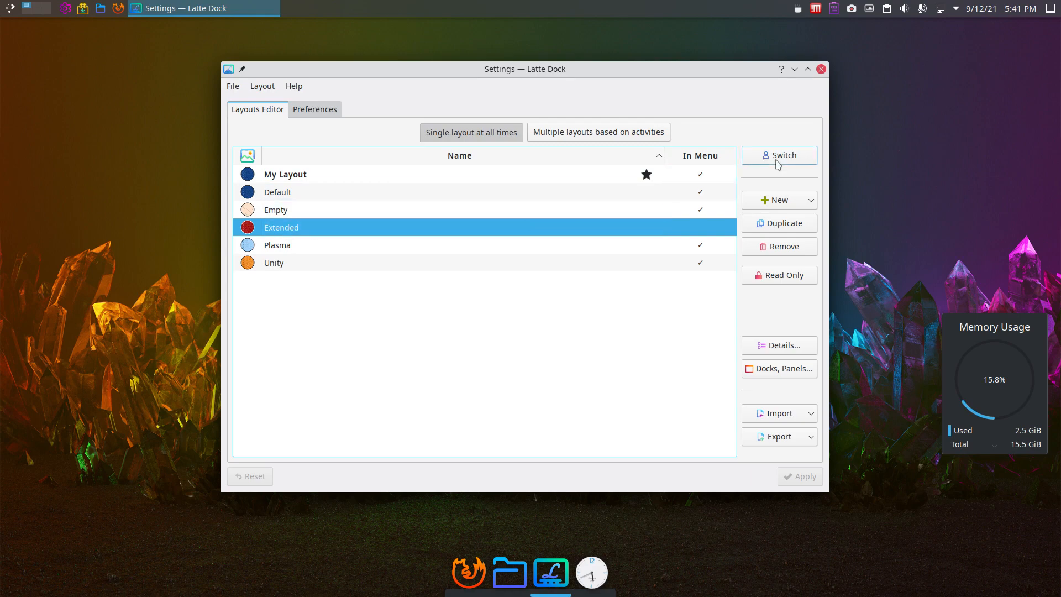
{"action": "left_click", "coordinate": [795, 369]}
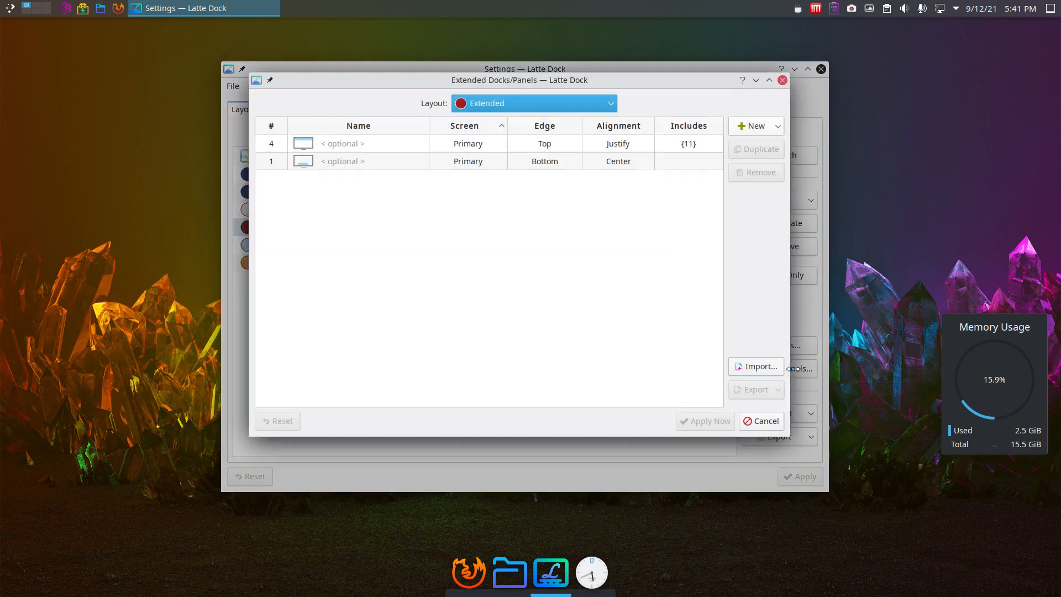
{"action": "left_click", "coordinate": [782, 80]}
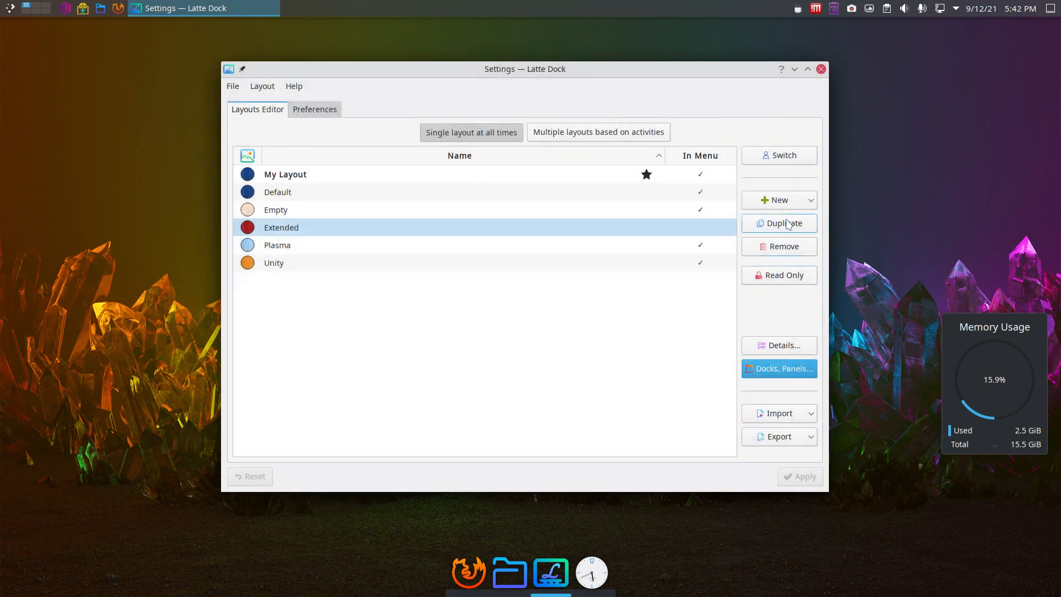
{"action": "left_click", "coordinate": [787, 160]}
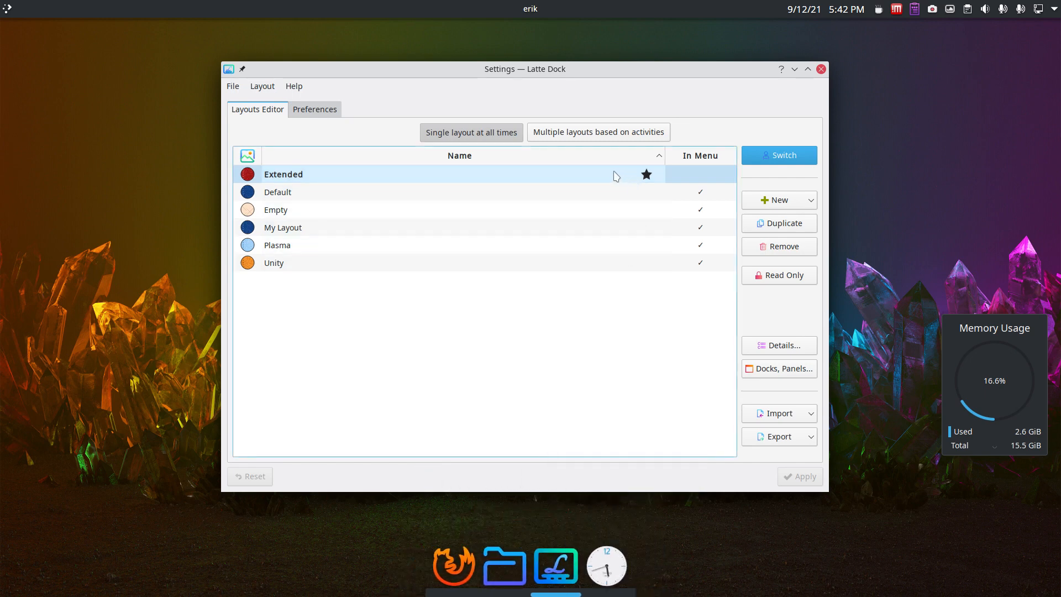
Try Low mouse sensitivity for the parabolic effect, and restore and apply Latte Dock's default preferences
{"action": "left_click", "coordinate": [323, 113]}
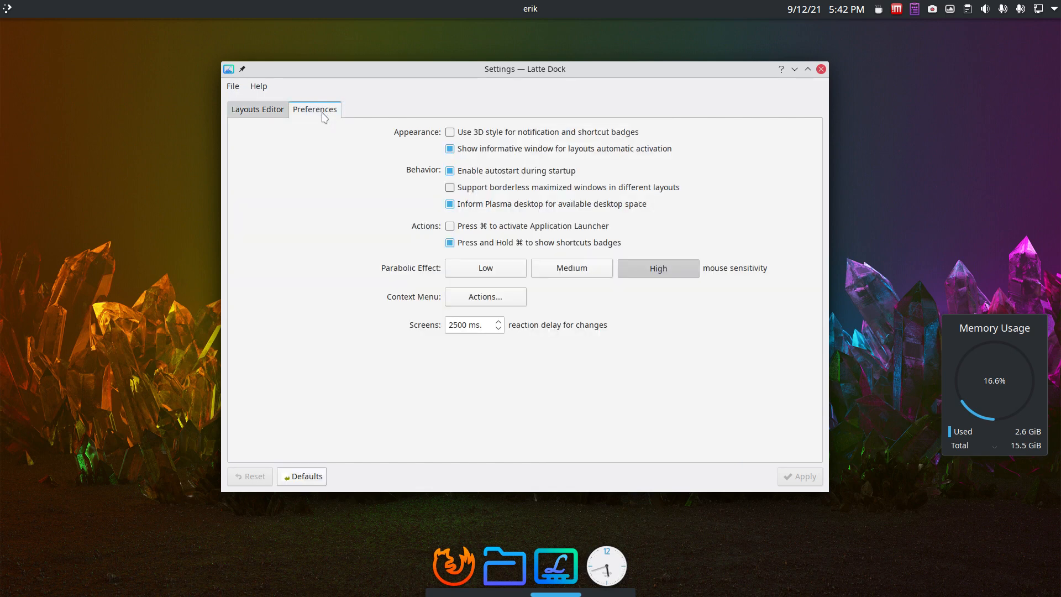
{"action": "left_click", "coordinate": [485, 268]}
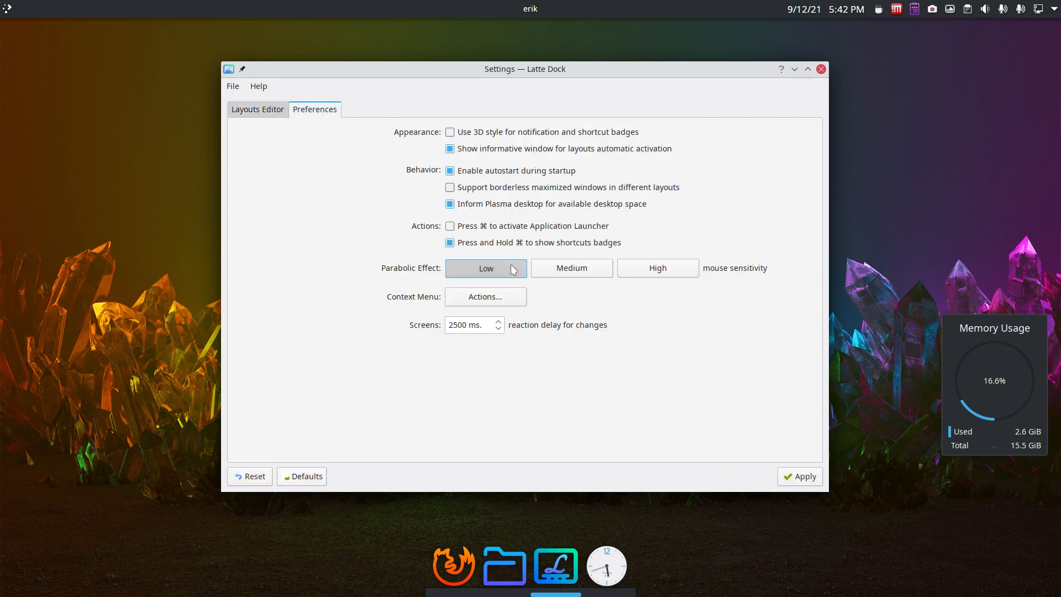
{"action": "left_click", "coordinate": [805, 477]}
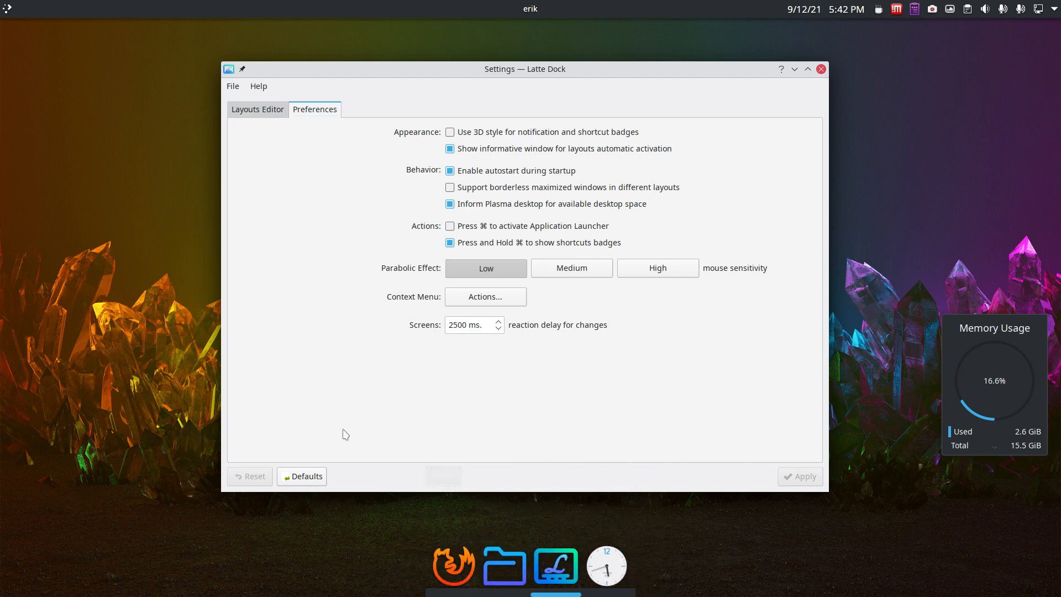
{"action": "left_click", "coordinate": [312, 478]}
{"action": "left_click", "coordinate": [796, 477]}
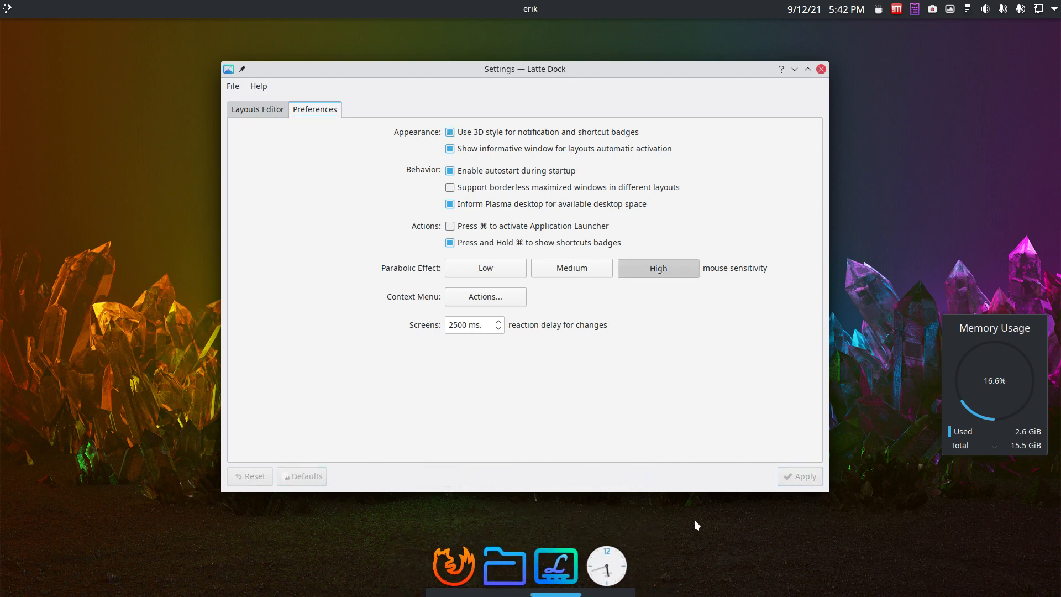
Switch Latte Dock to the Default layout and close its settings
{"action": "left_click", "coordinate": [278, 114]}
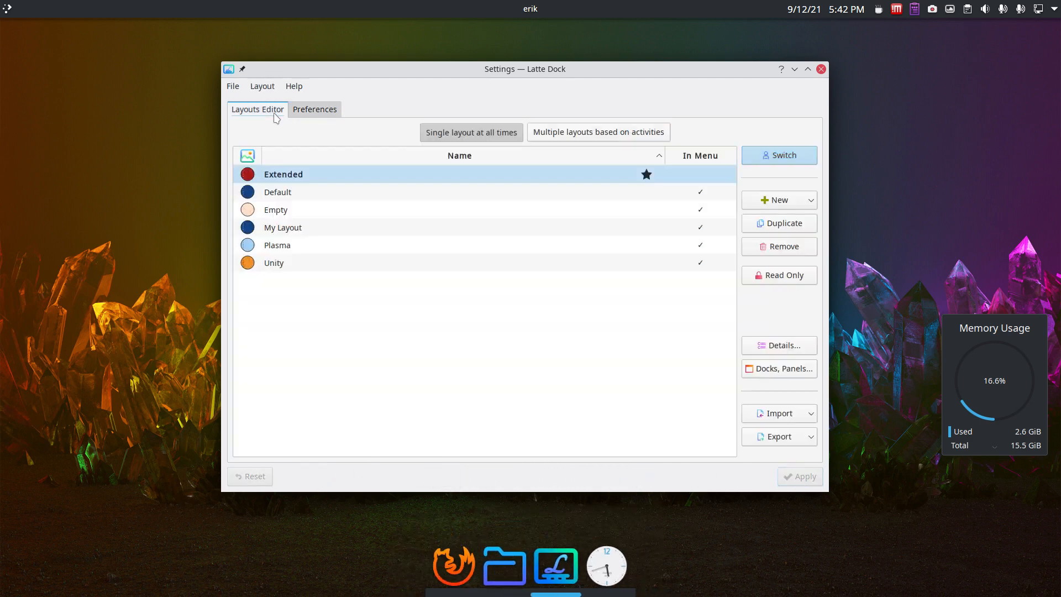
{"action": "left_click", "coordinate": [382, 200]}
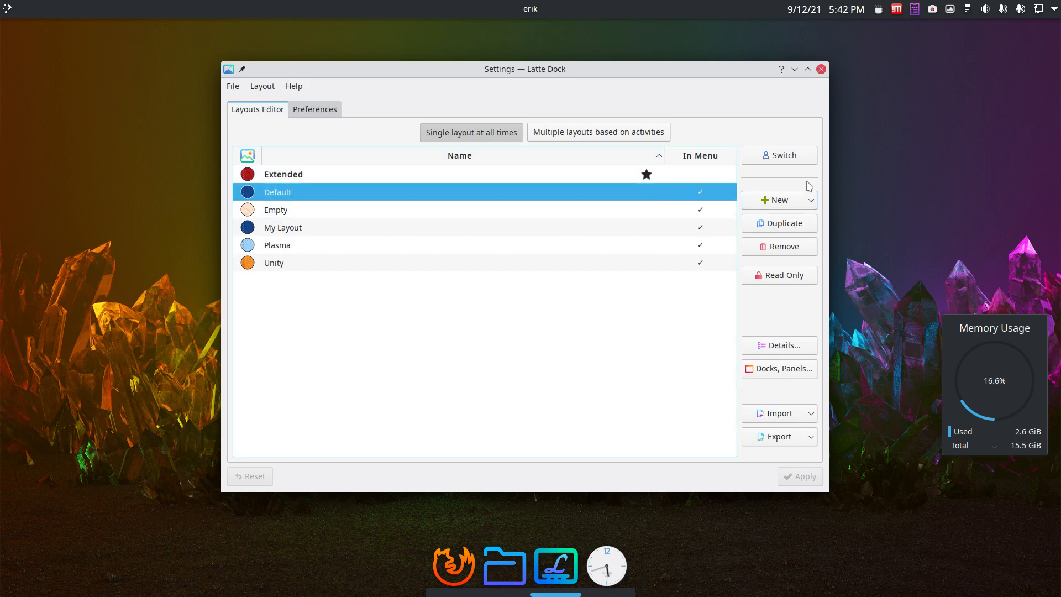
{"action": "left_click", "coordinate": [793, 162]}
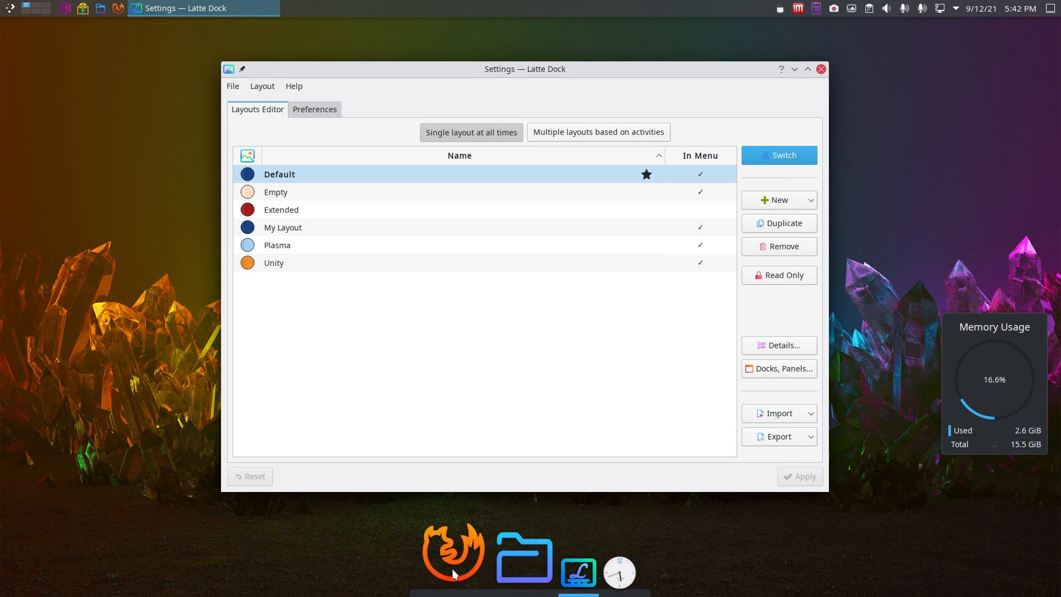
{"action": "left_click", "coordinate": [330, 112]}
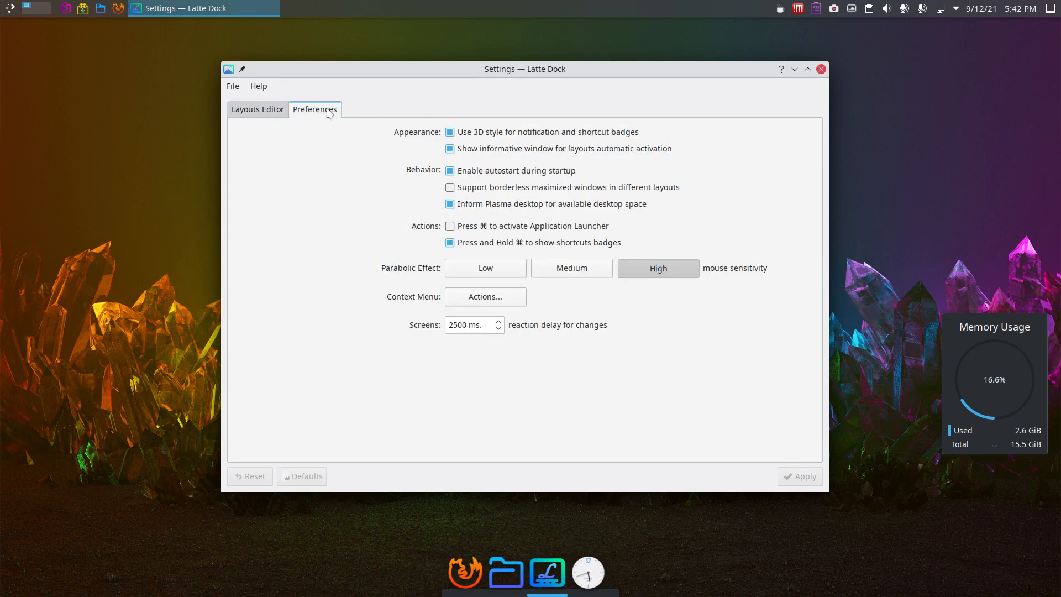
{"action": "left_click", "coordinate": [821, 69]}
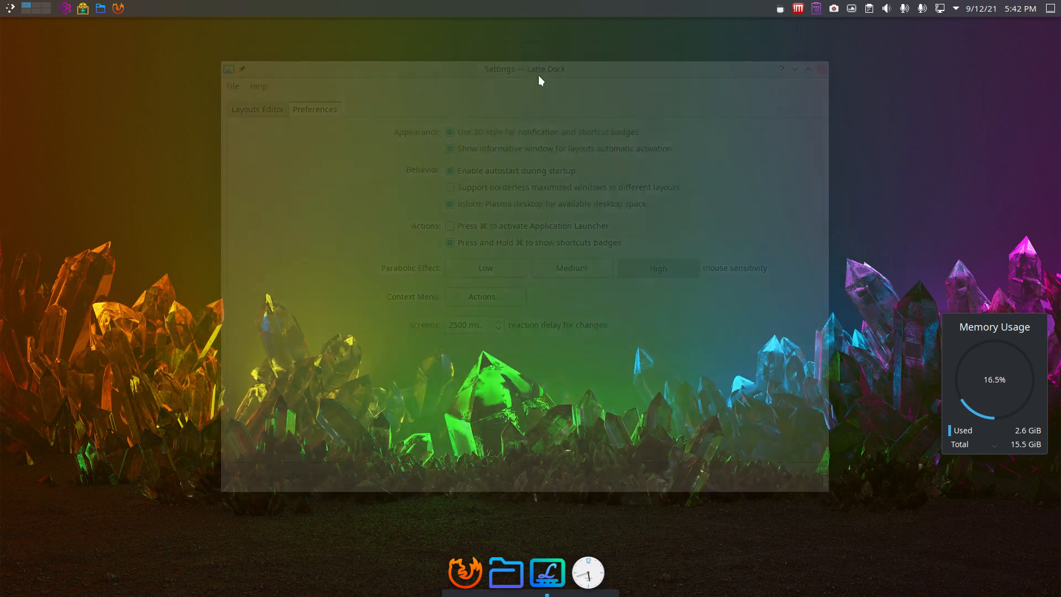
Search the Application Dashboard for "viv" and launch Vivaldi
{"action": "left_click", "coordinate": [10, 8]}
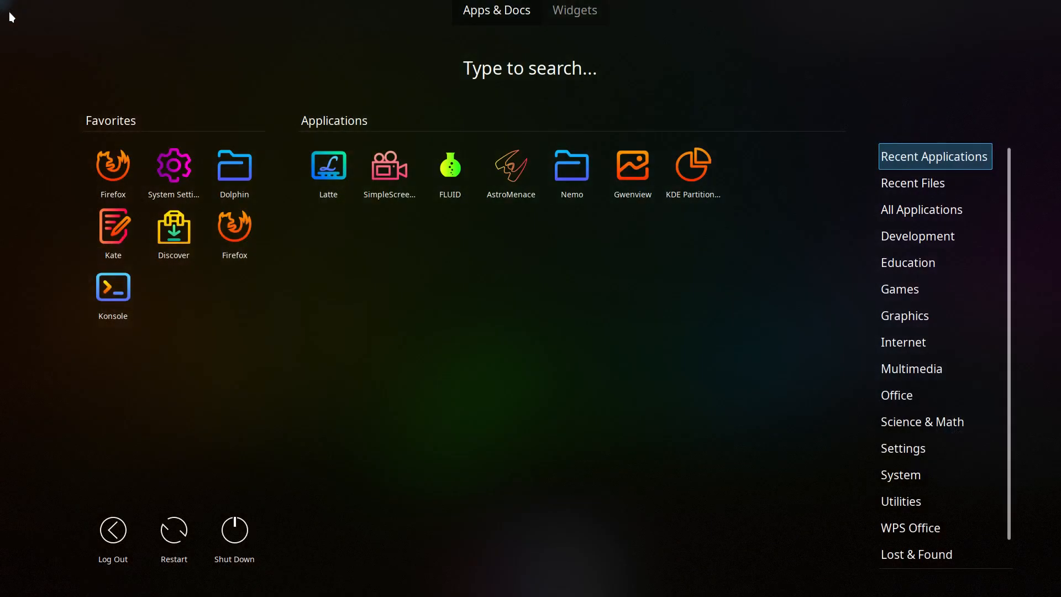
{"action": "type", "text": "viv"}
{"action": "key", "text": "Return"}
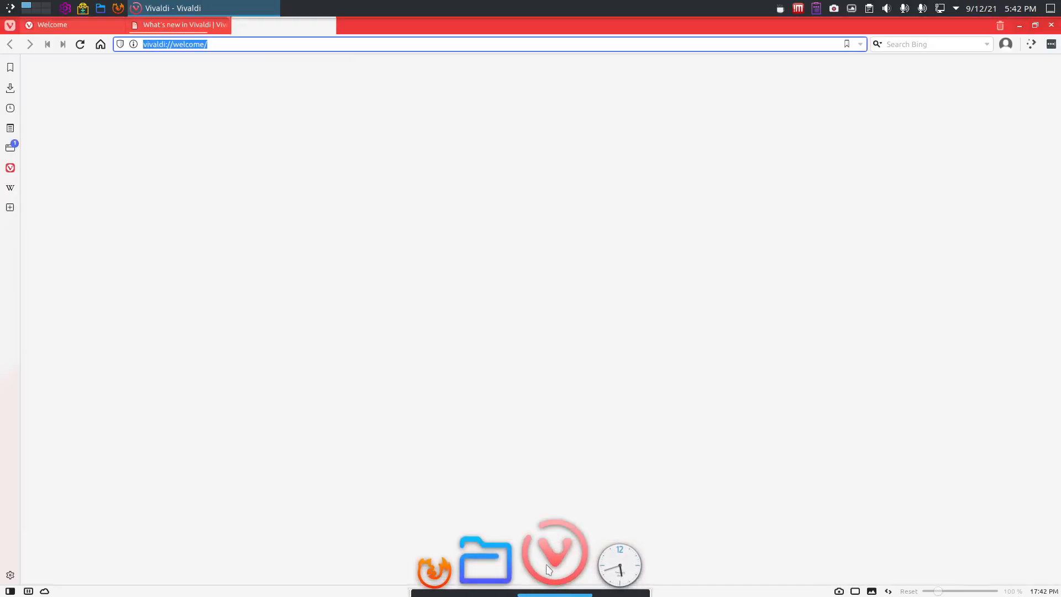
Pin Vivaldi's launcher to the Latte dock and exit the browser
{"action": "right_click", "coordinate": [553, 560]}
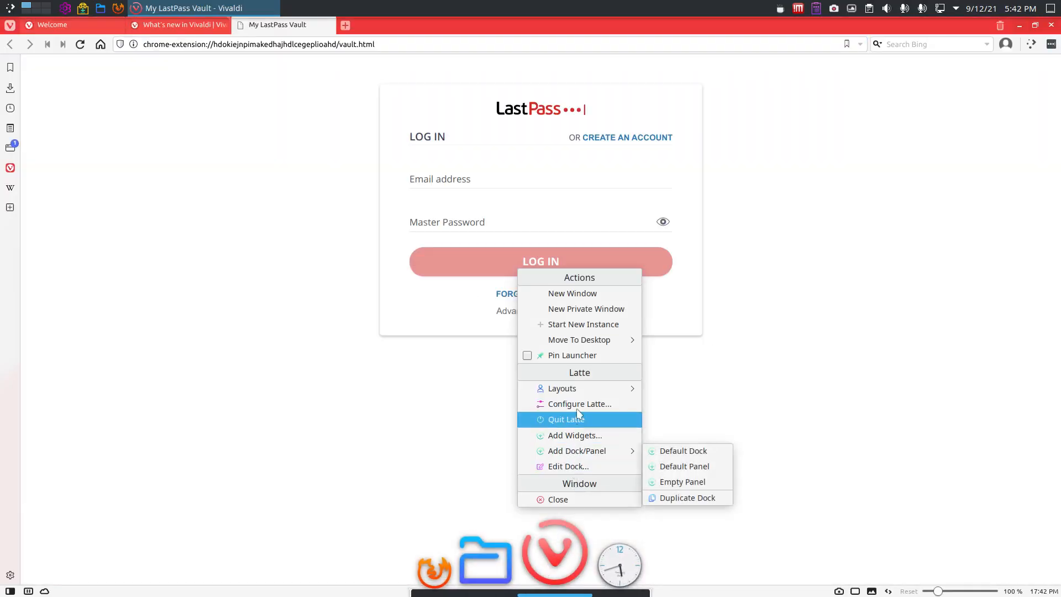
{"action": "left_click", "coordinate": [613, 356]}
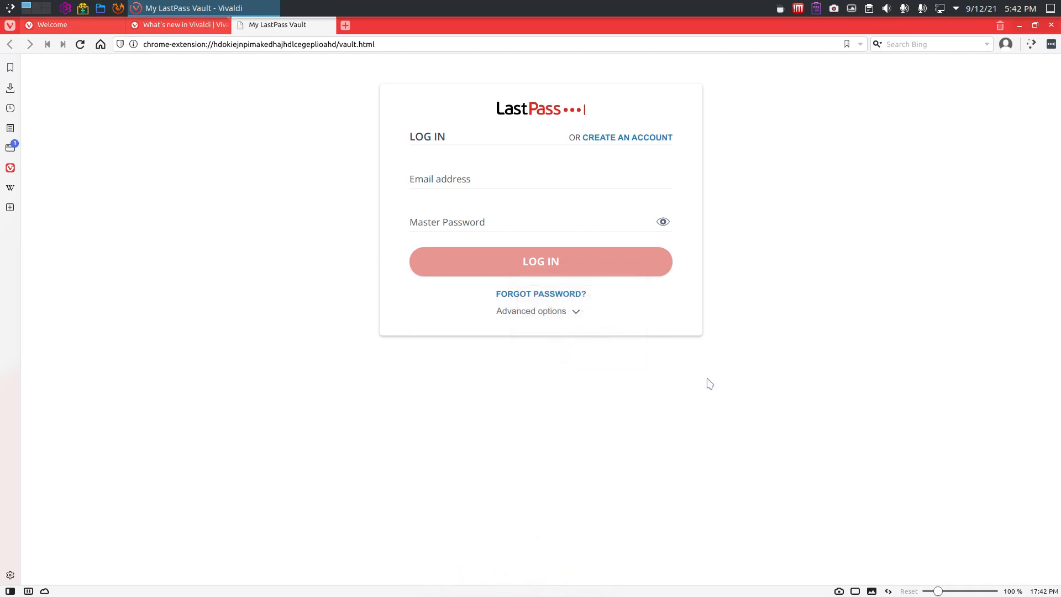
{"action": "left_click", "coordinate": [1052, 26]}
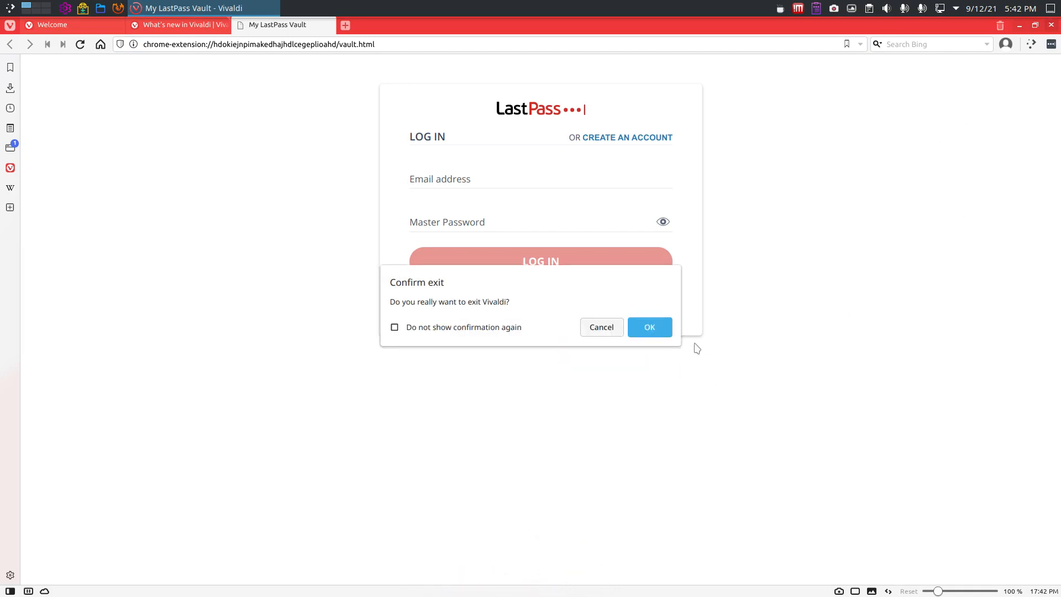
{"action": "left_click", "coordinate": [658, 326]}
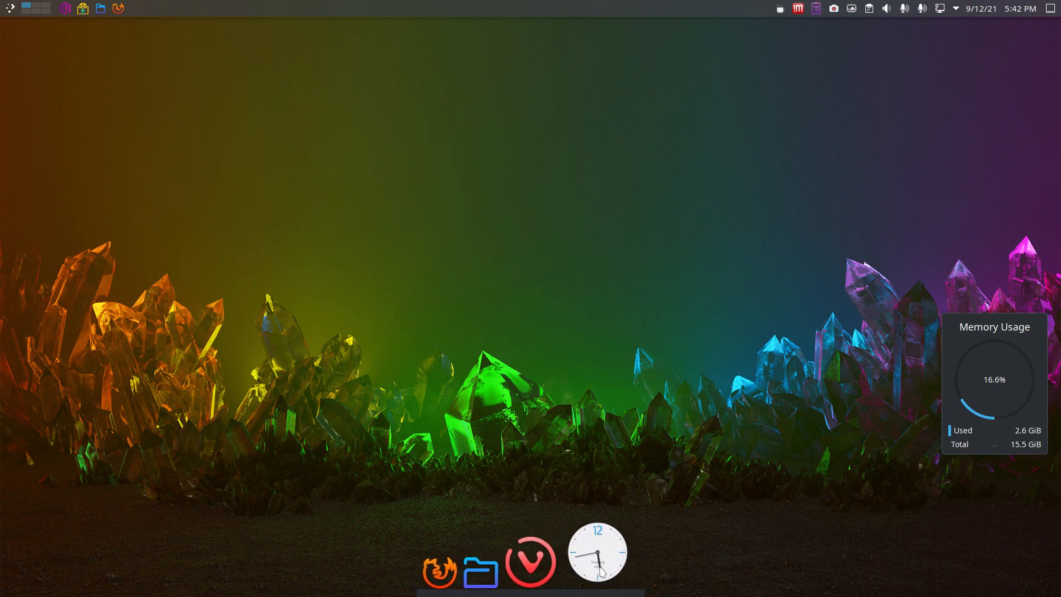
Open Latte Dock's layout editor from the dock and inspect the details of the Default layout without changing them
{"action": "right_click", "coordinate": [554, 557]}
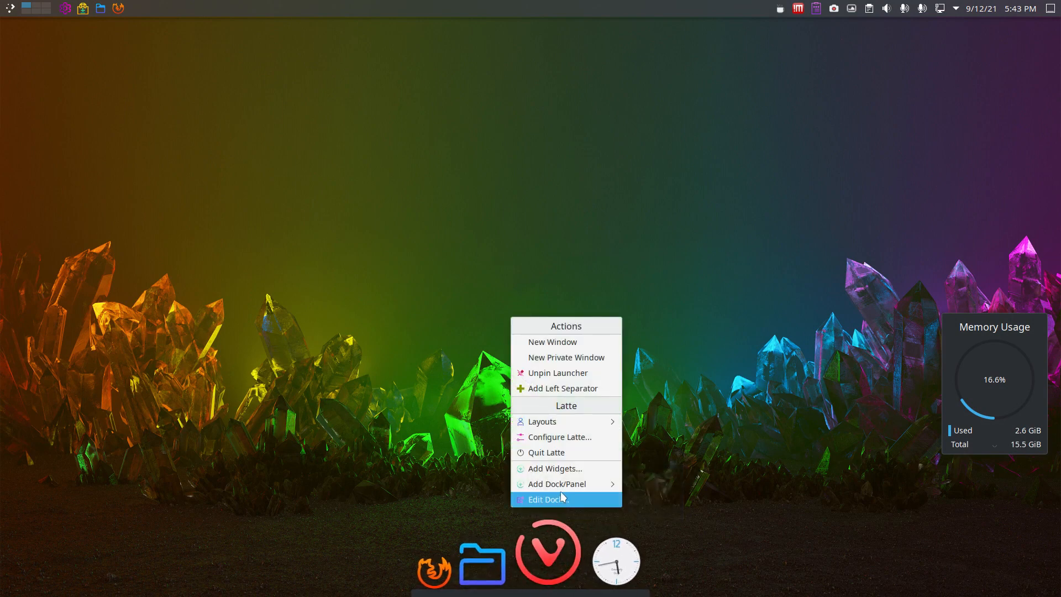
{"action": "mouse_move", "coordinate": [584, 424]}
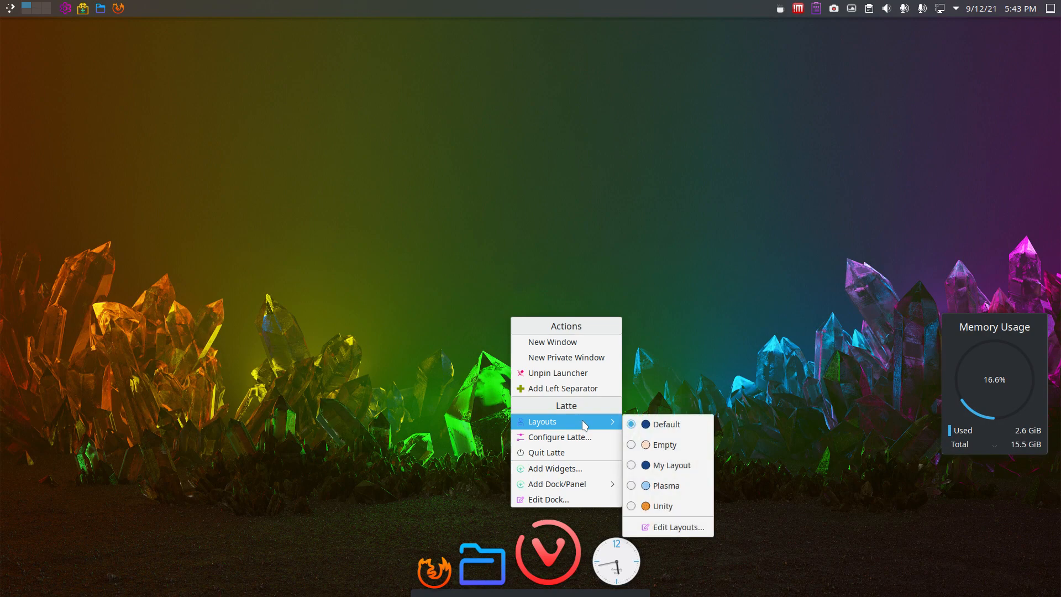
{"action": "left_click", "coordinate": [665, 526]}
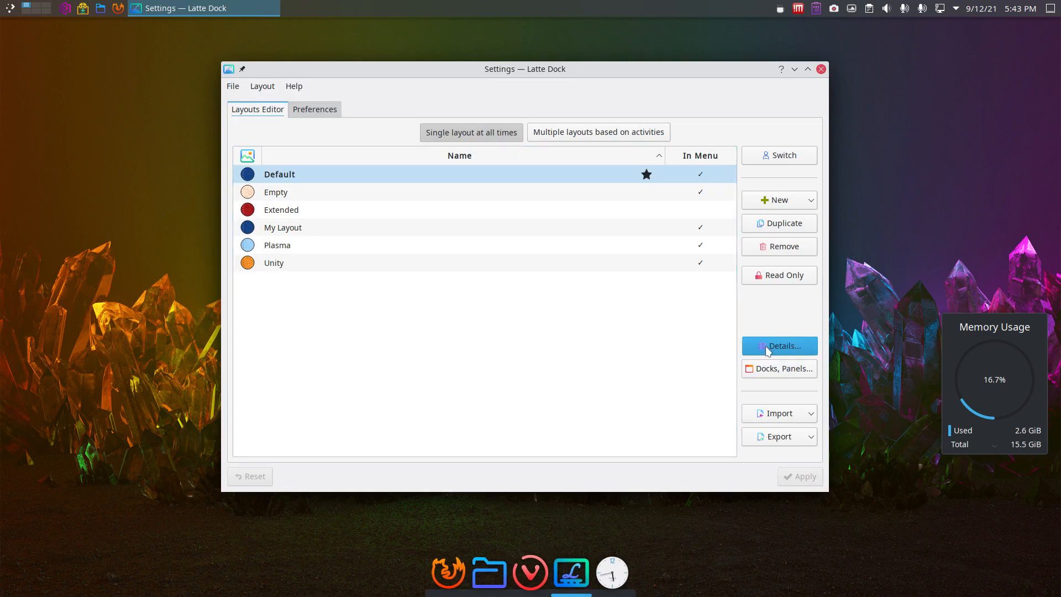
{"action": "left_click", "coordinate": [783, 345]}
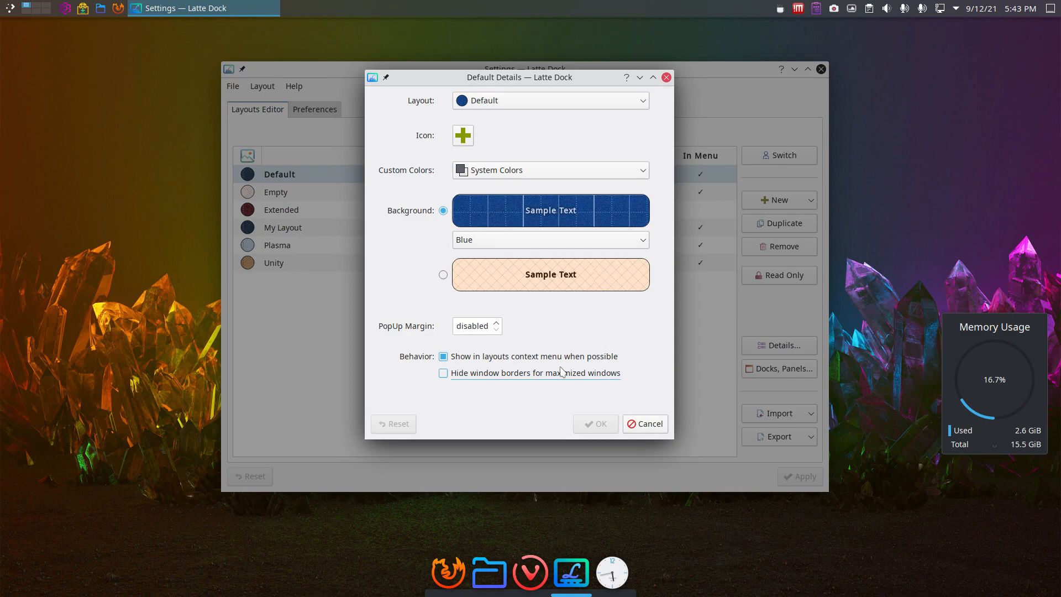
{"action": "left_click", "coordinate": [626, 423]}
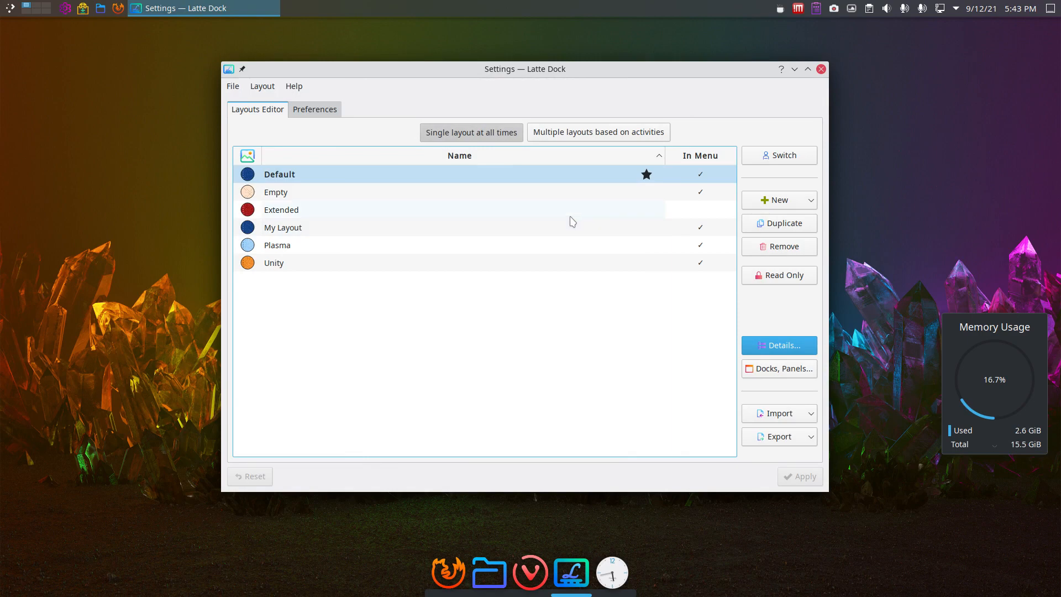
Examine the context menu actions available in Latte Dock's preferences without changing them
{"action": "left_click", "coordinate": [304, 111]}
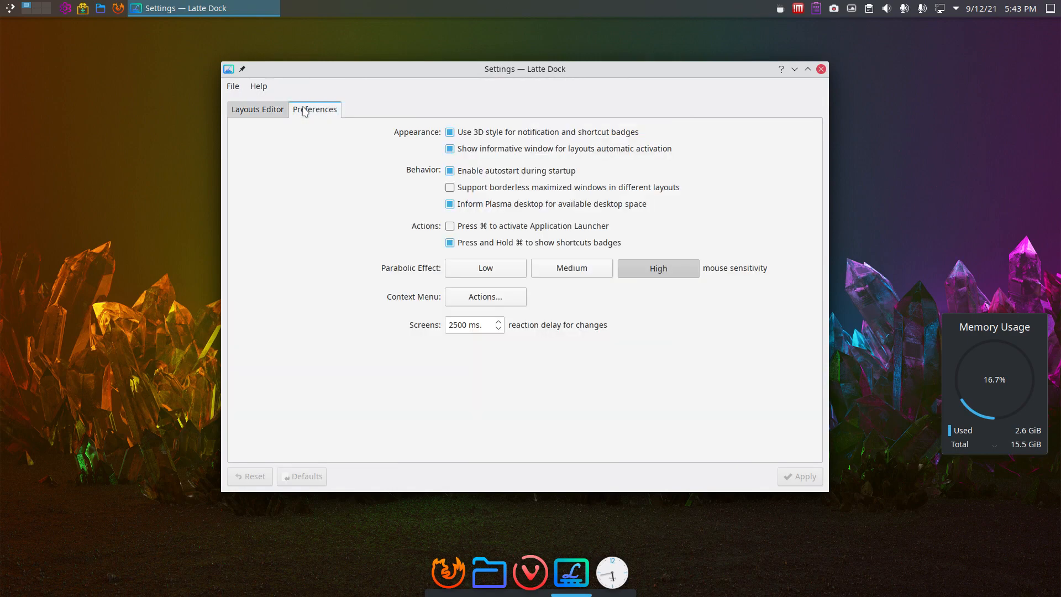
{"action": "left_click", "coordinate": [485, 297]}
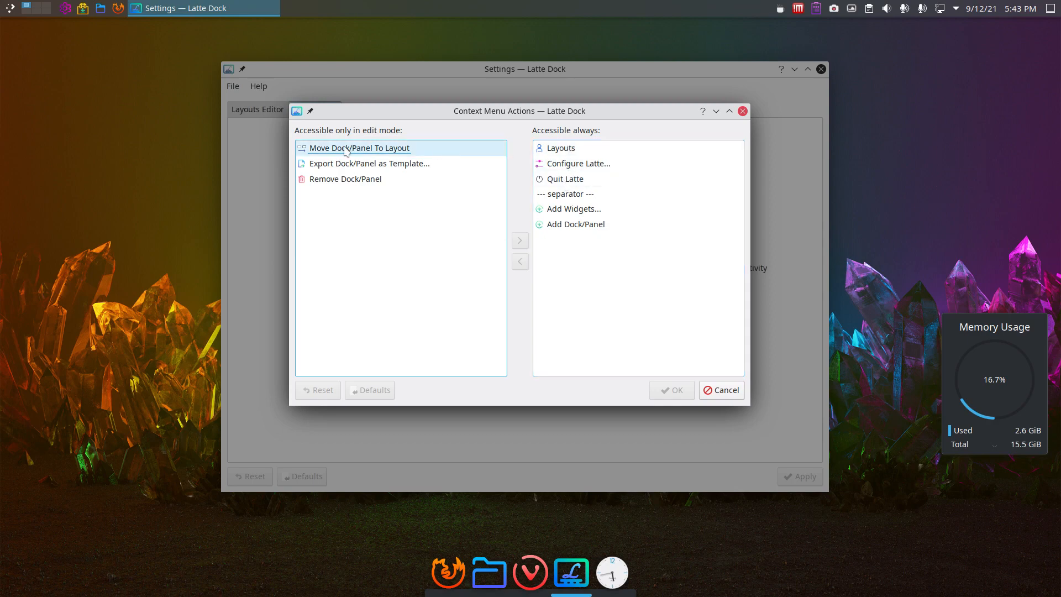
{"action": "left_click", "coordinate": [716, 392]}
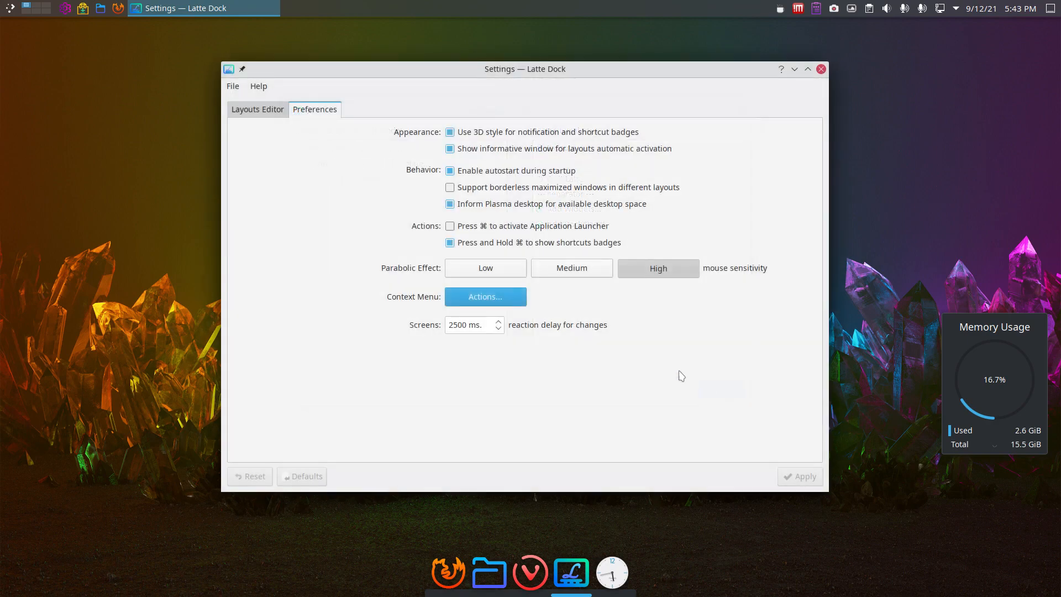
Inspect the docks and panels of the Default layout and close Latte Dock's settings
{"action": "left_click", "coordinate": [268, 113]}
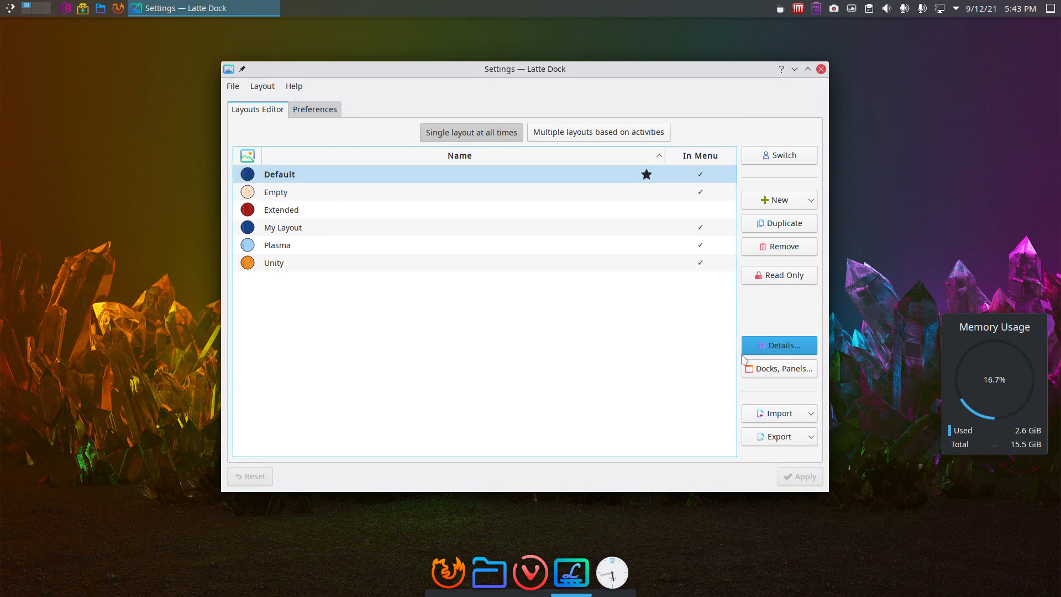
{"action": "left_click", "coordinate": [751, 367]}
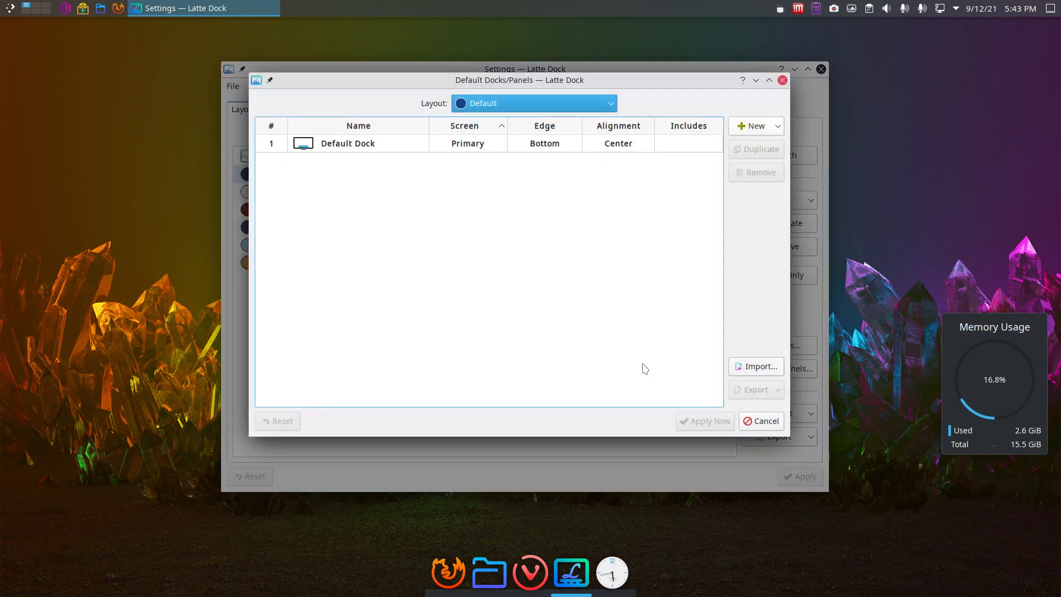
{"action": "left_click", "coordinate": [395, 146]}
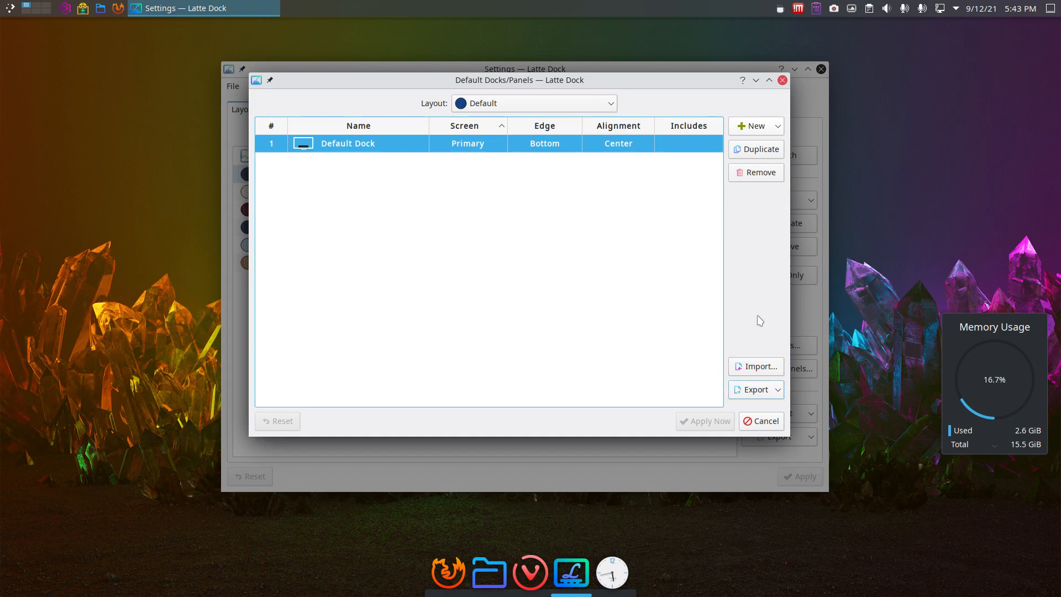
{"action": "left_click", "coordinate": [782, 80]}
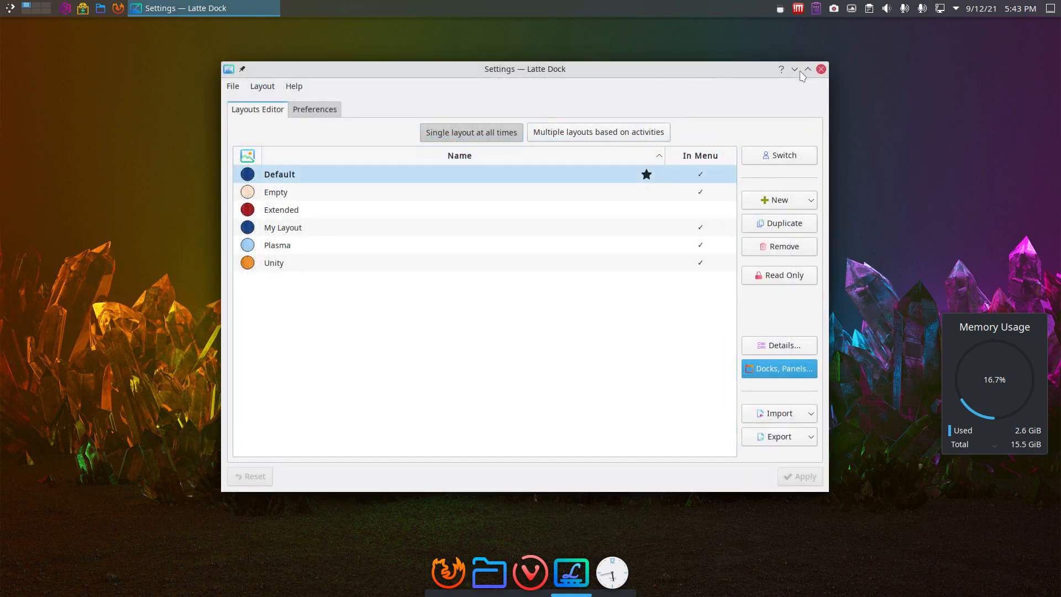
{"action": "left_click", "coordinate": [821, 69]}
Put the bottom Latte dock into edit mode and set the absolute size of its items to 40 px
{"action": "right_click", "coordinate": [607, 561]}
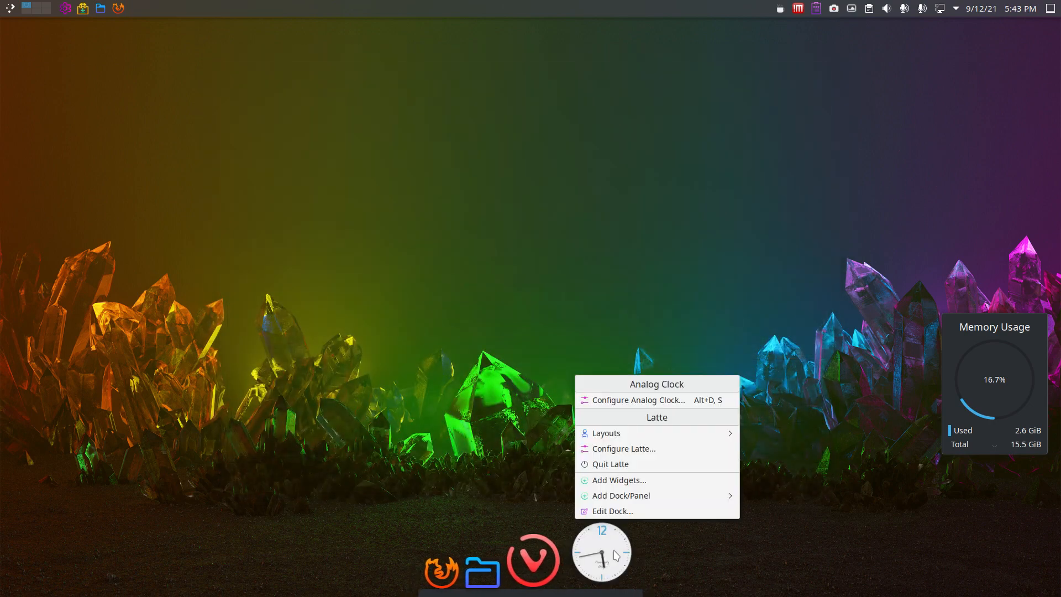
{"action": "left_click", "coordinate": [640, 513]}
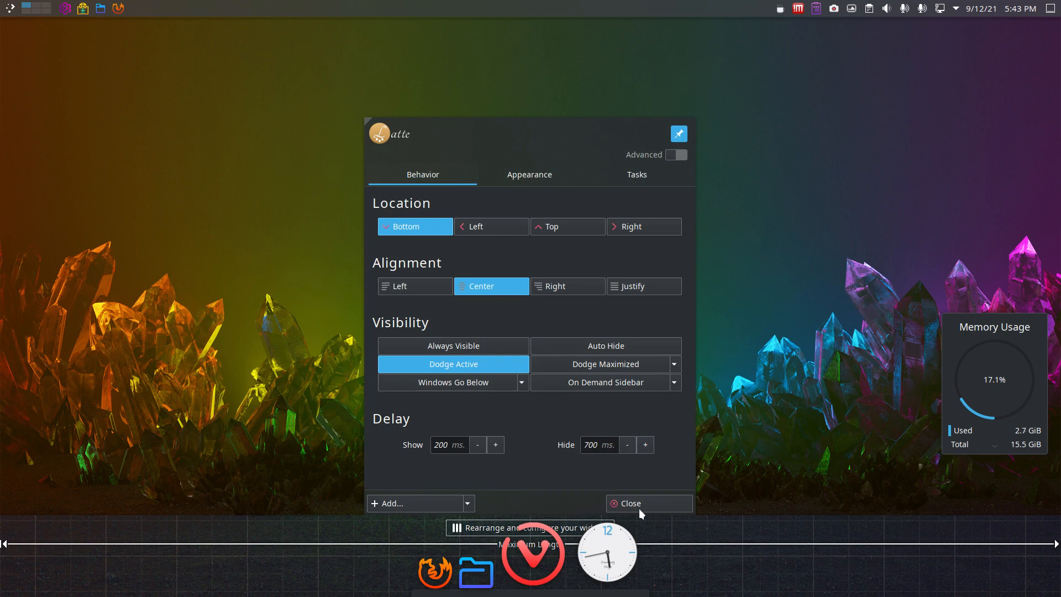
{"action": "left_click", "coordinate": [527, 180]}
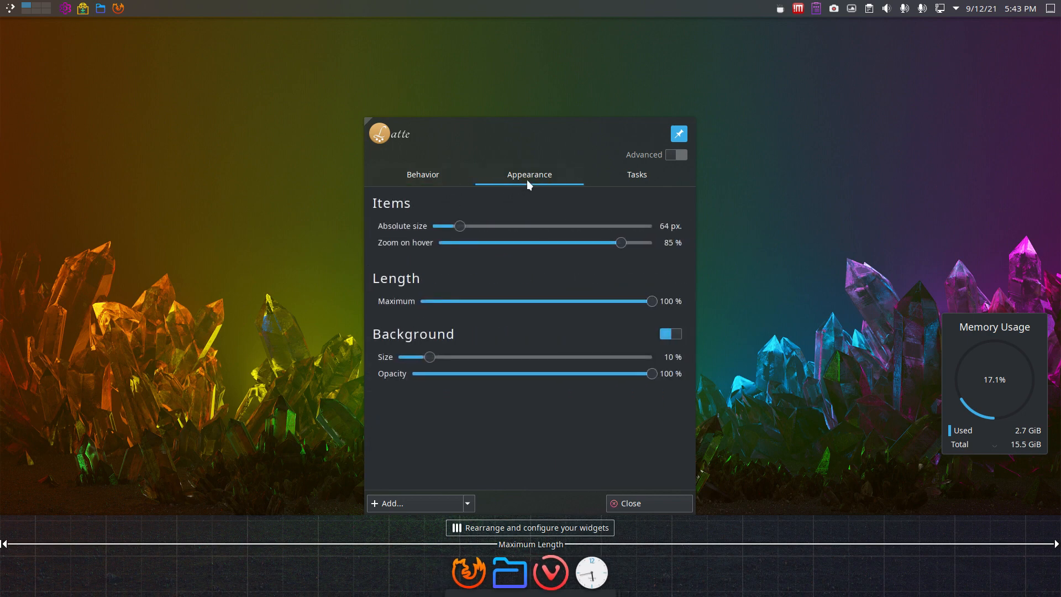
{"action": "left_click_drag", "start_coordinate": [461, 229], "coordinate": [445, 231]}
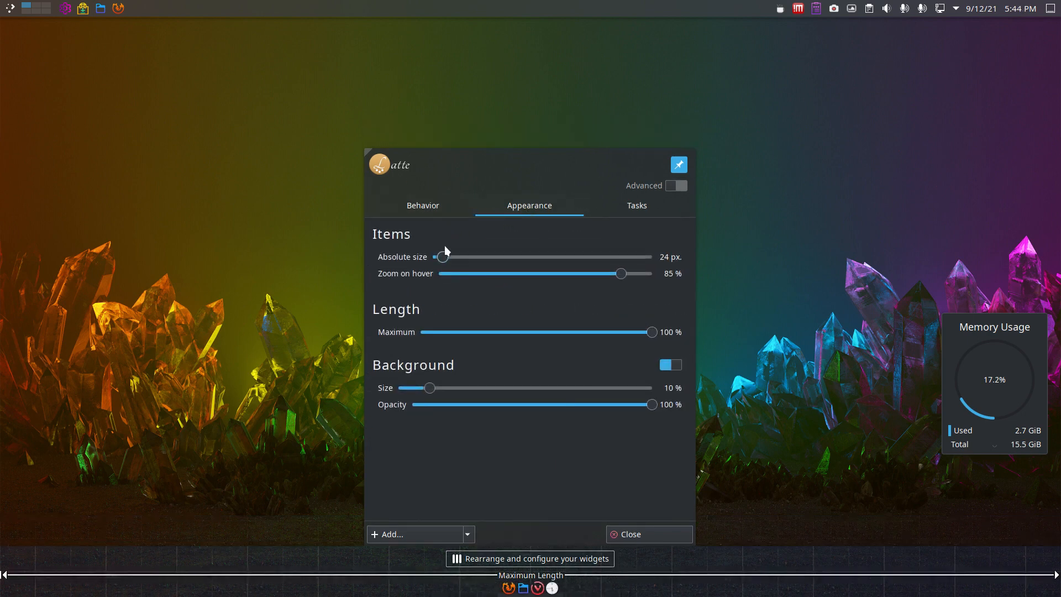
{"action": "left_click_drag", "start_coordinate": [445, 261], "coordinate": [452, 261]}
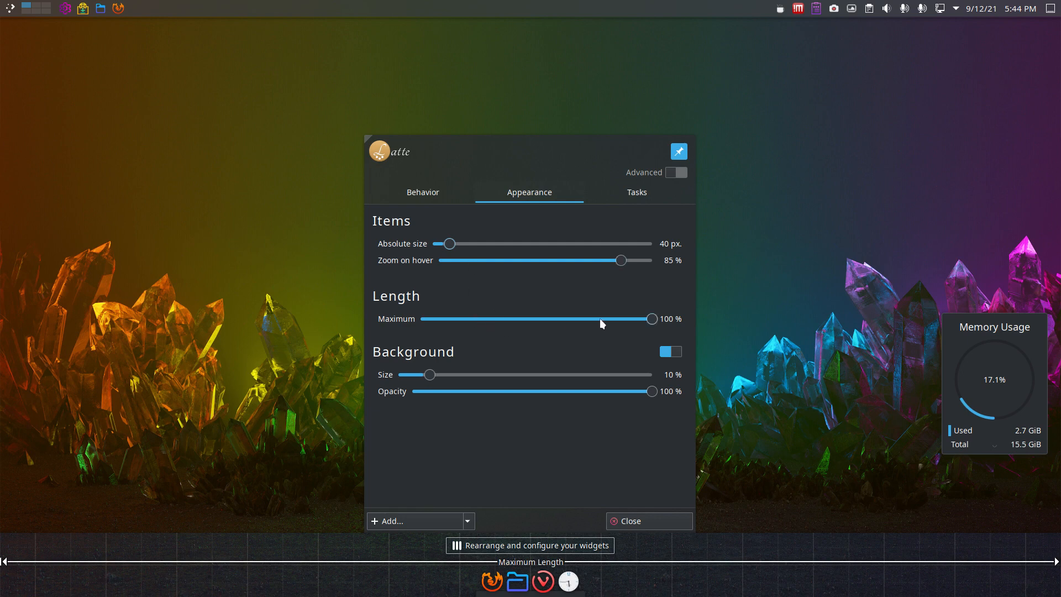
Set the dock's maximum length to 38 %, its background size to 26 % and its background opacity to 44 %
{"action": "left_click_drag", "start_coordinate": [527, 338], "coordinate": [515, 564]}
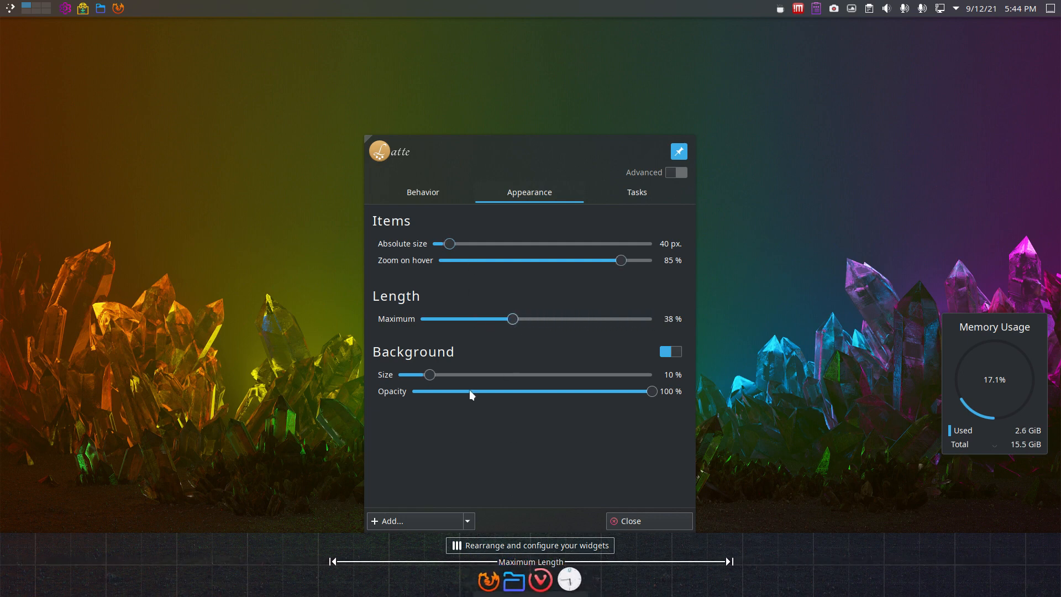
{"action": "left_click_drag", "start_coordinate": [430, 374], "coordinate": [454, 374]}
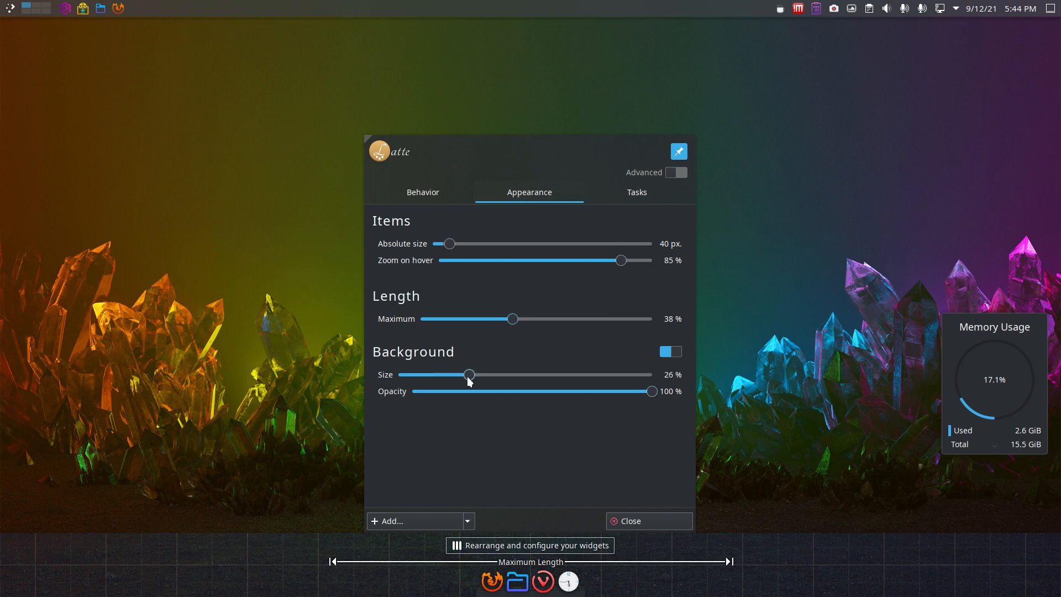
{"action": "left_click", "coordinate": [473, 391]}
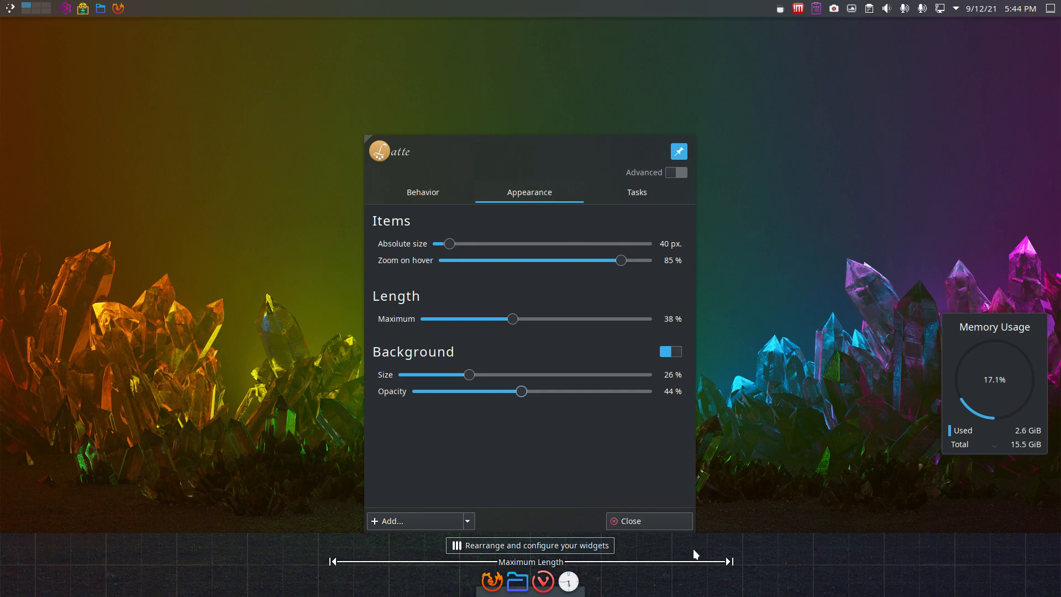
Close the bottom Latte dock's settings and examine the context menu of its analog clock
{"action": "left_click", "coordinate": [651, 522]}
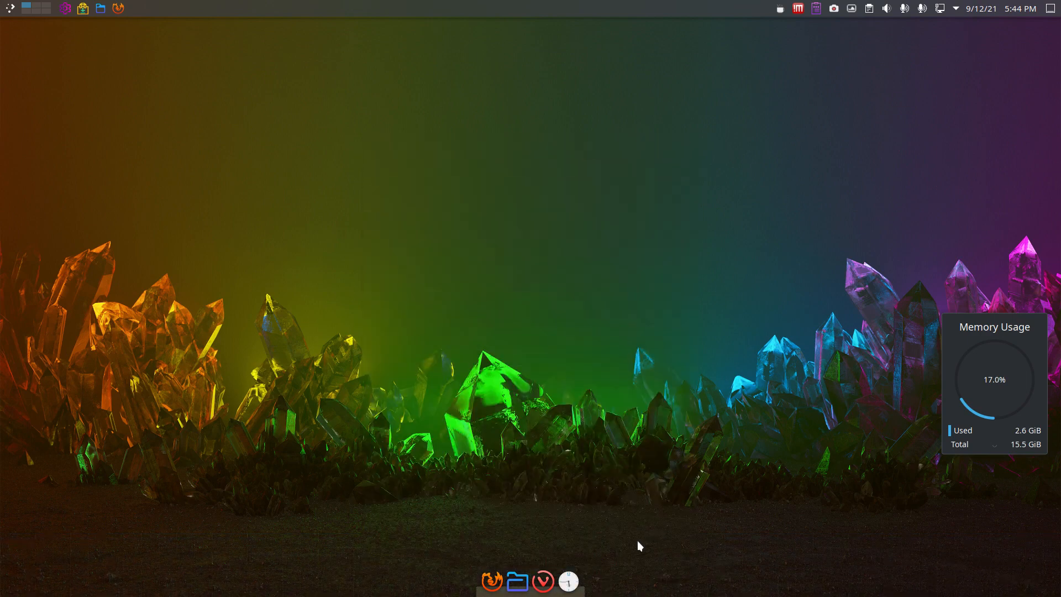
{"action": "right_click", "coordinate": [580, 572]}
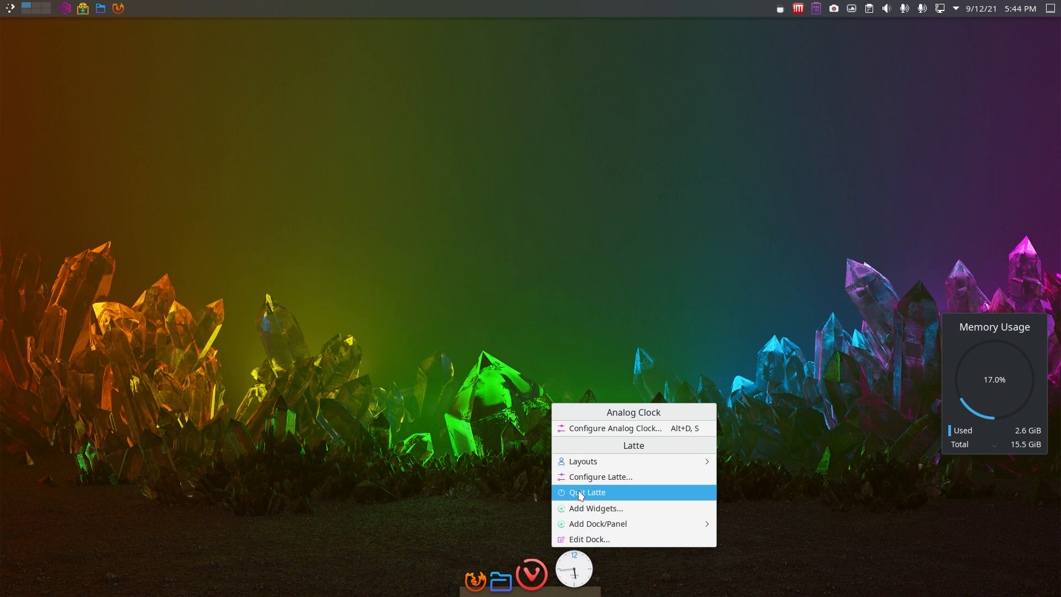
{"action": "left_click", "coordinate": [496, 453]}
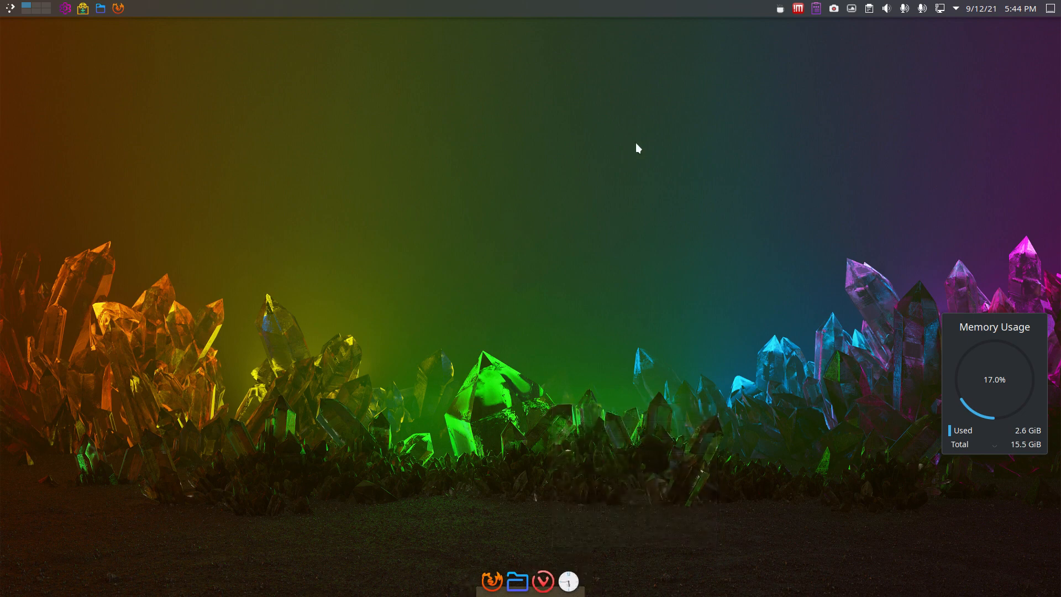
Add an Application Menu Bar panel to the desktop
{"action": "right_click", "coordinate": [394, 8]}
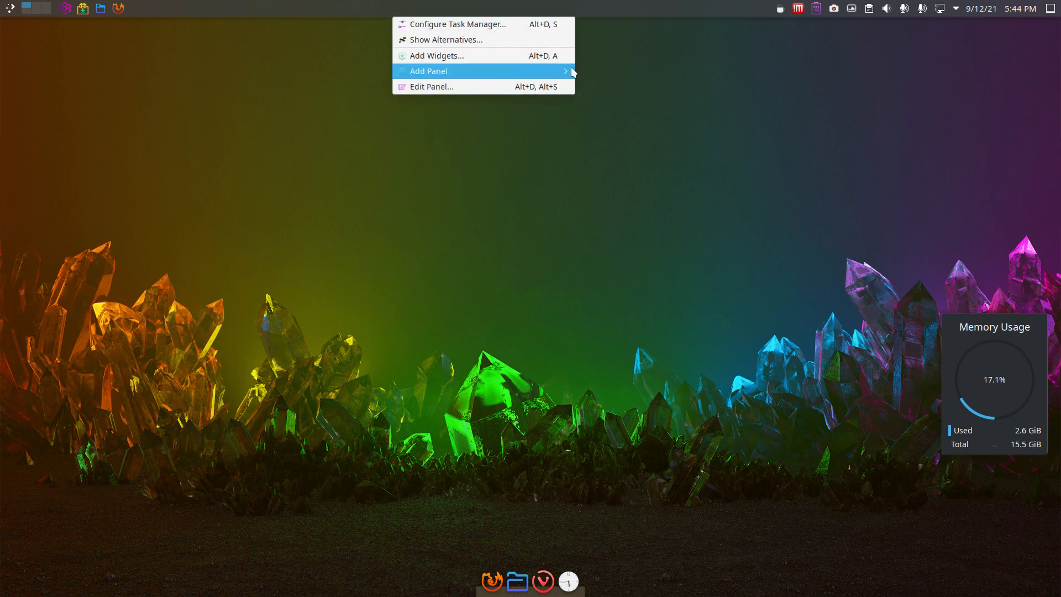
{"action": "mouse_move", "coordinate": [558, 72]}
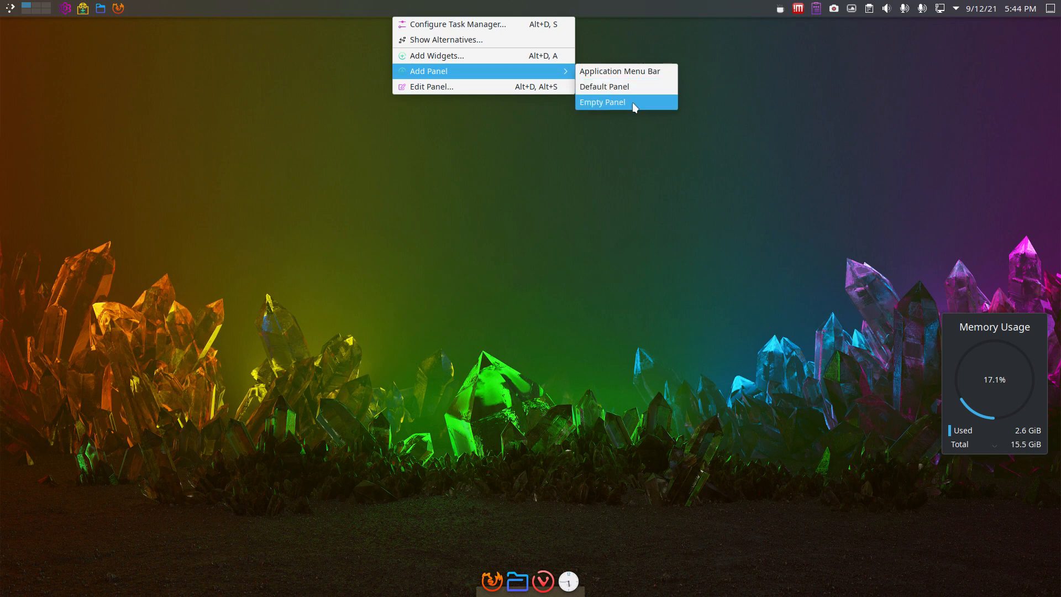
{"action": "left_click", "coordinate": [650, 74]}
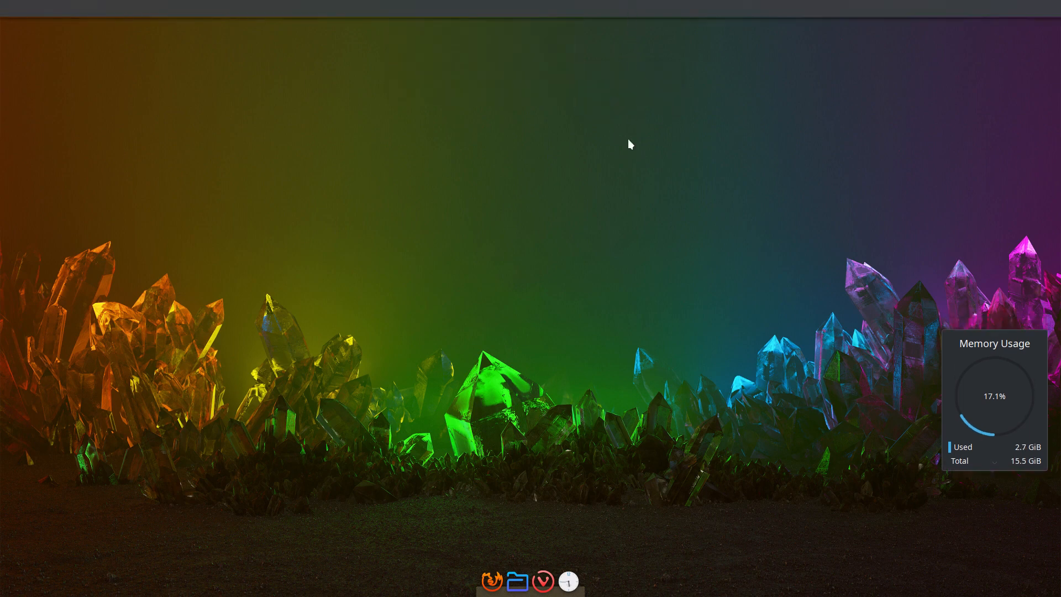
Put the new application menu bar into edit mode, inspect its Global Menu widget's options and close the panel's editing controls
{"action": "right_click", "coordinate": [757, 11]}
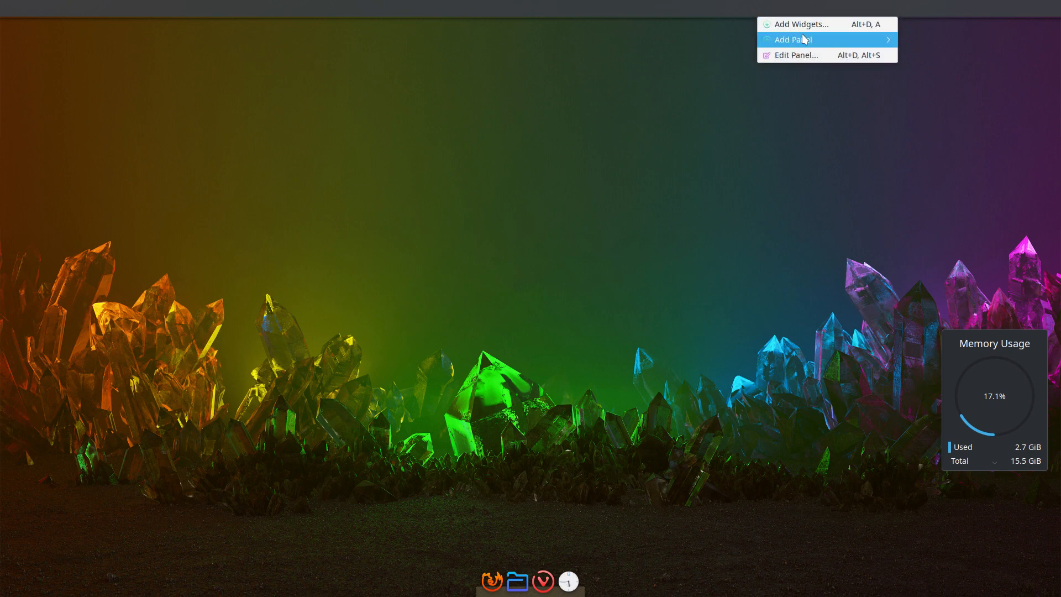
{"action": "mouse_move", "coordinate": [803, 37]}
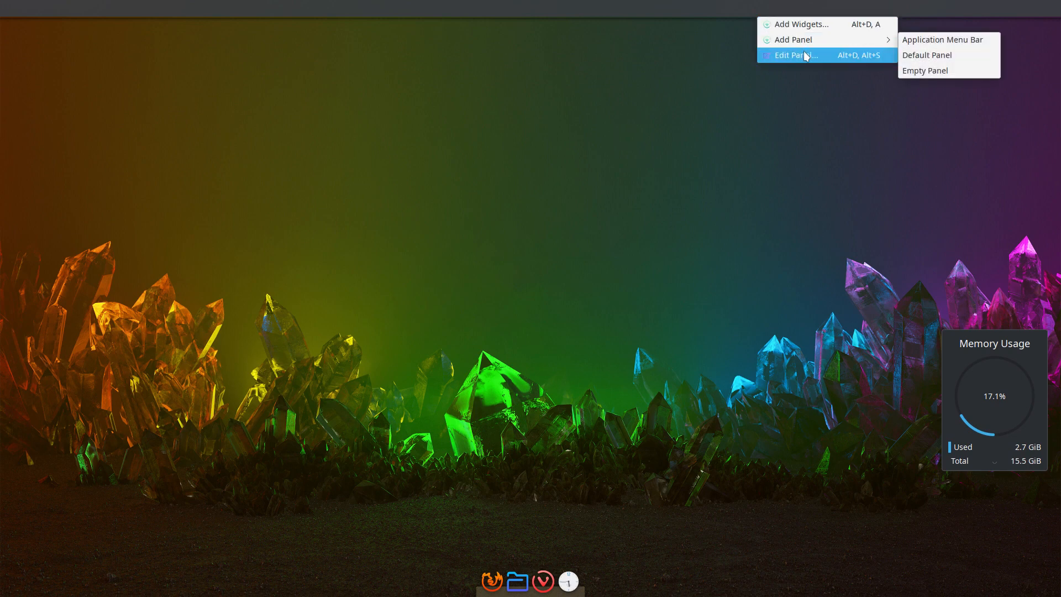
{"action": "left_click", "coordinate": [805, 54]}
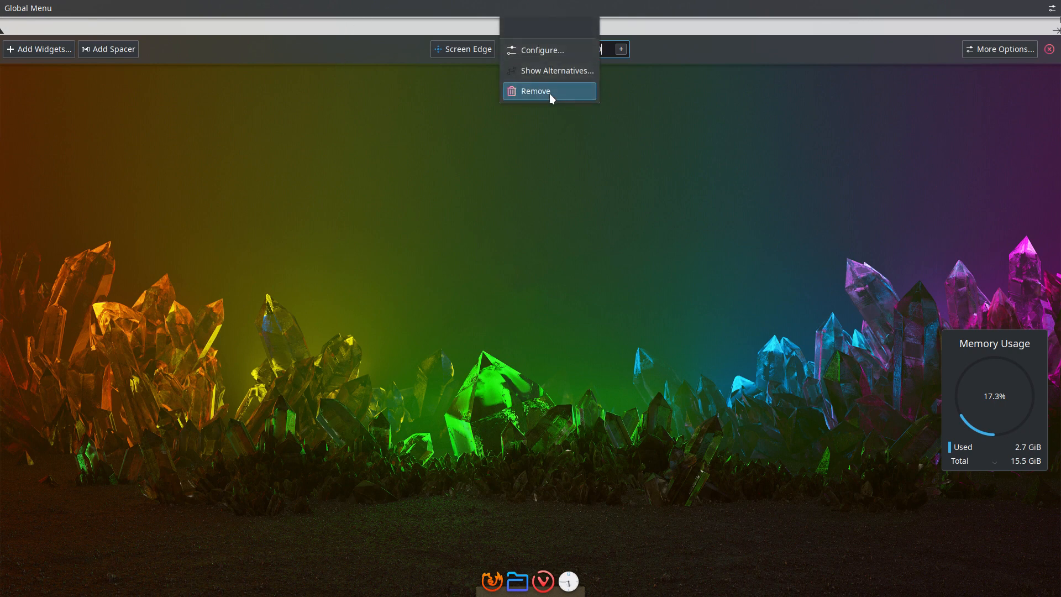
{"action": "left_click", "coordinate": [1049, 50]}
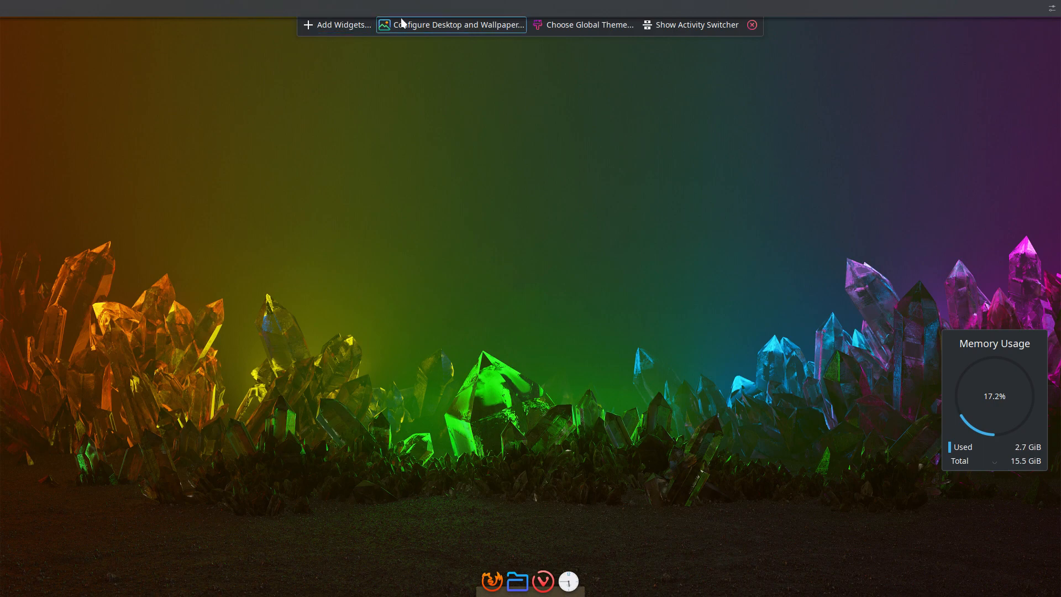
Examine the widgets list, wallpaper settings entry and activity switcher available in desktop edit mode, and leave edit mode
{"action": "left_click", "coordinate": [335, 24]}
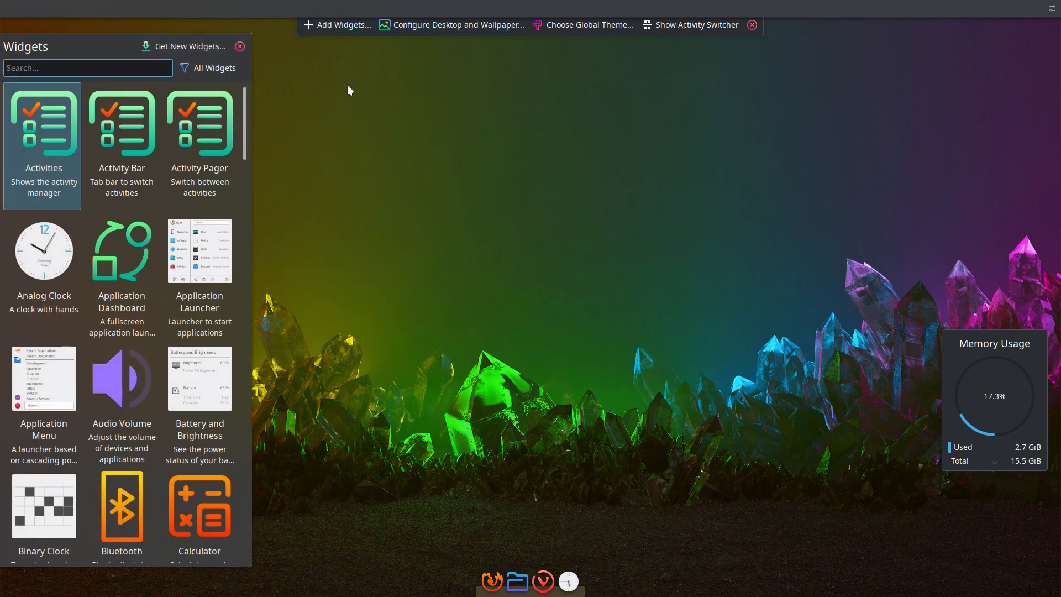
{"action": "left_click", "coordinate": [448, 27]}
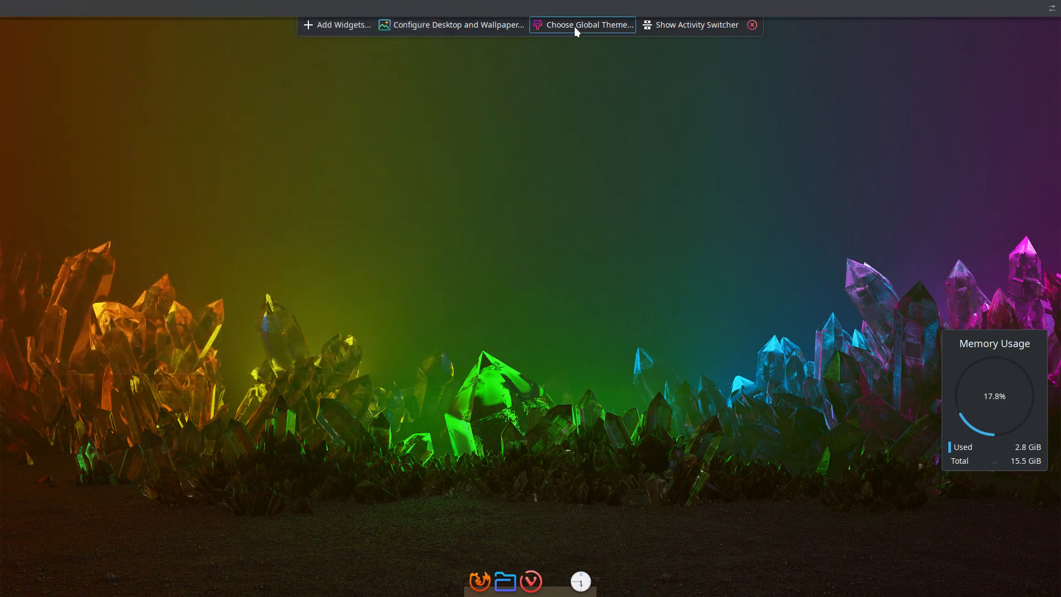
{"action": "left_click", "coordinate": [677, 24]}
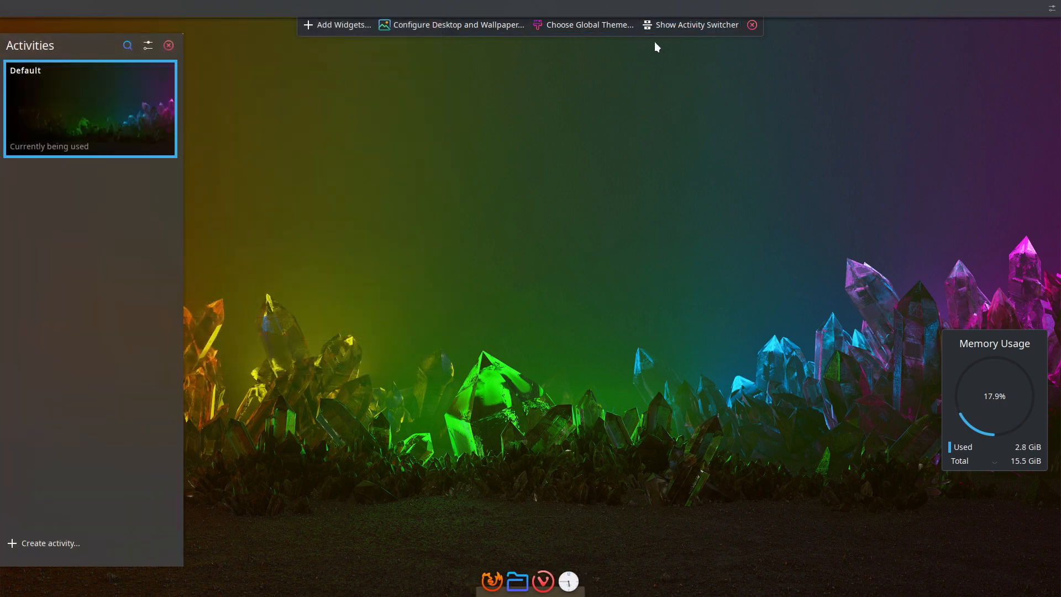
{"action": "left_click", "coordinate": [161, 45]}
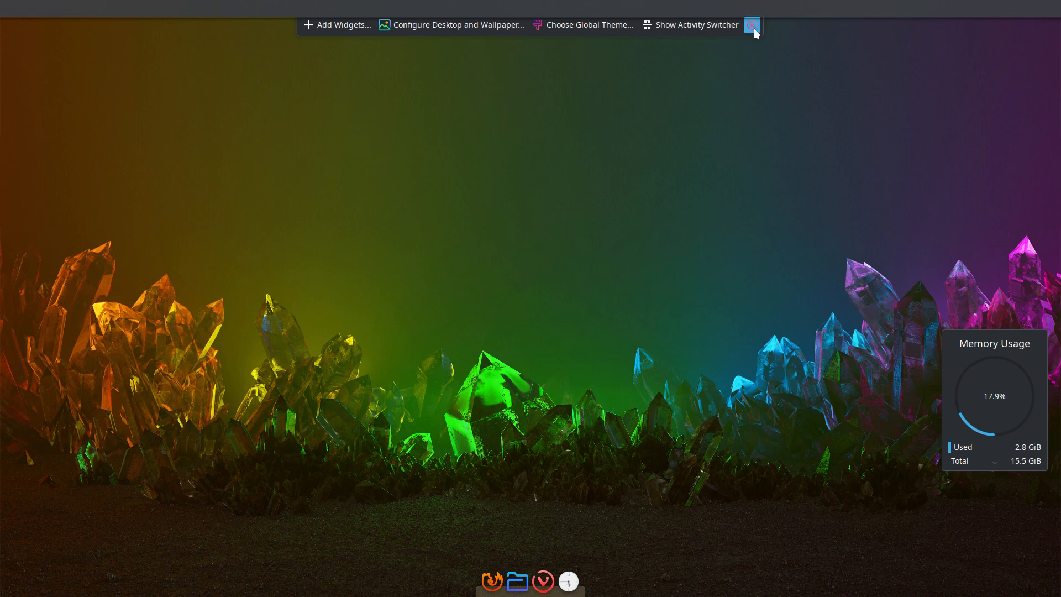
{"action": "left_click", "coordinate": [751, 25]}
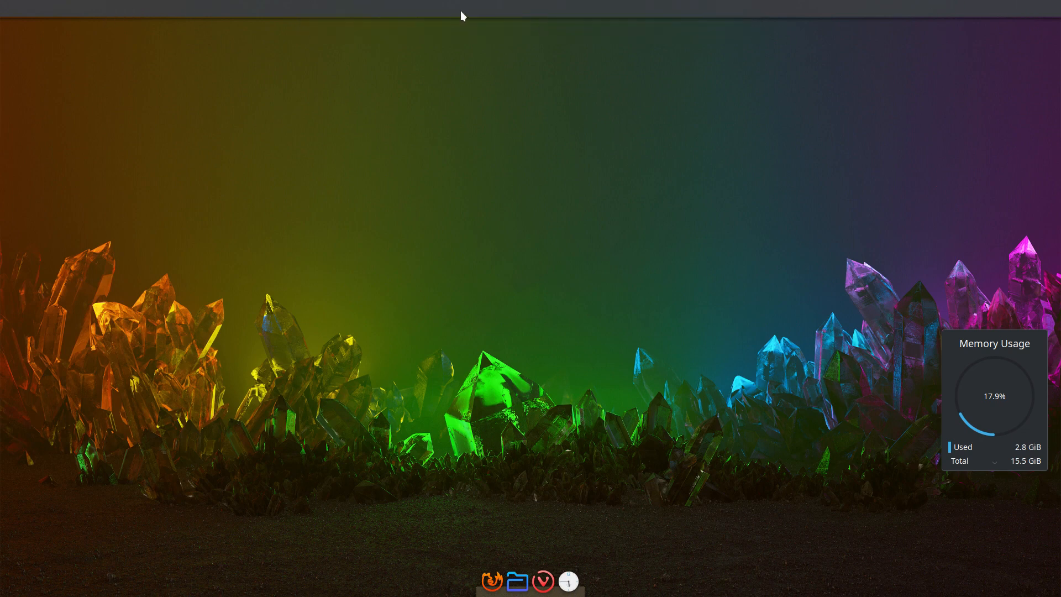
Add a second Application Menu Bar panel to the desktop
{"action": "right_click", "coordinate": [477, 10]}
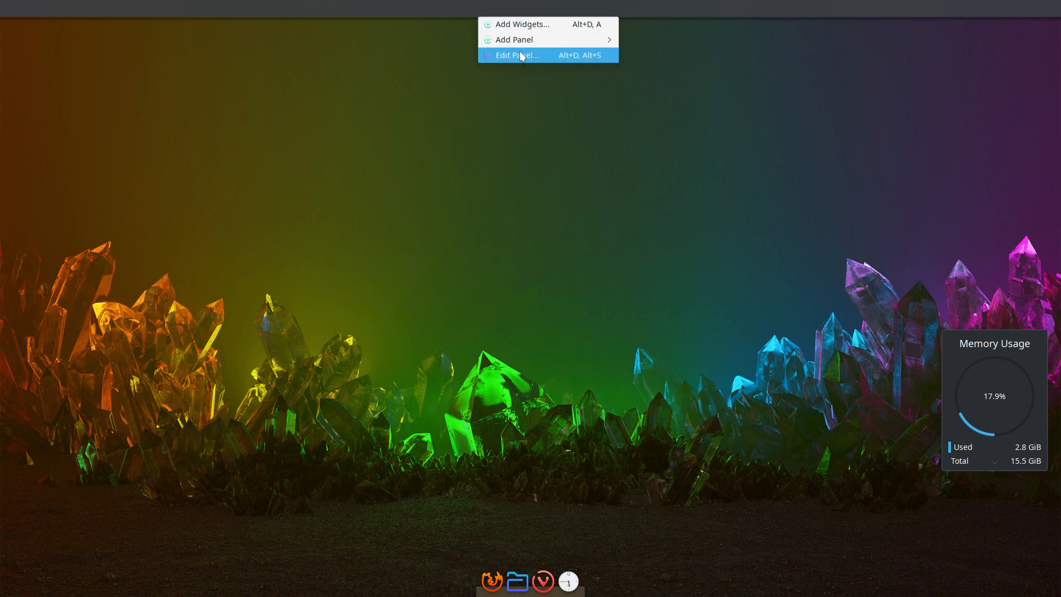
{"action": "mouse_move", "coordinate": [536, 40]}
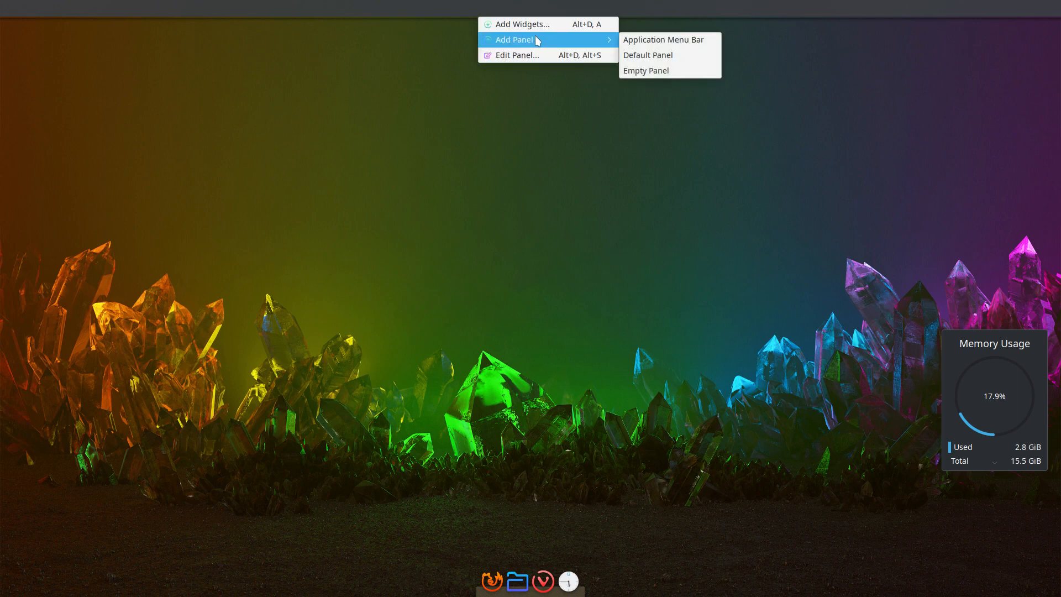
{"action": "left_click", "coordinate": [637, 40]}
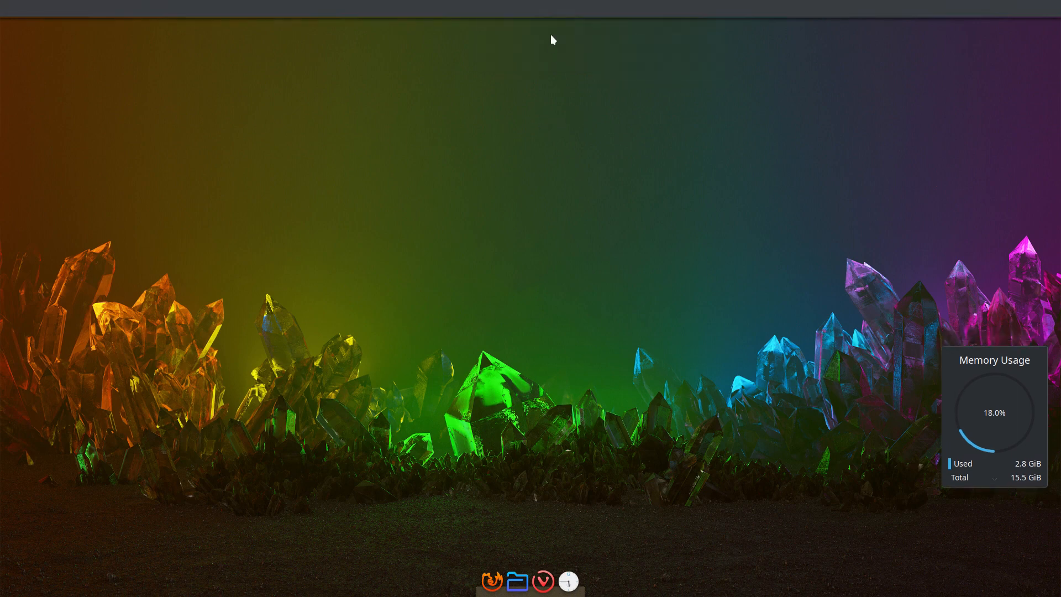
Add a Default Panel to the desktop alongside the application menu bars
{"action": "right_click", "coordinate": [560, 6]}
{"action": "mouse_move", "coordinate": [603, 40]}
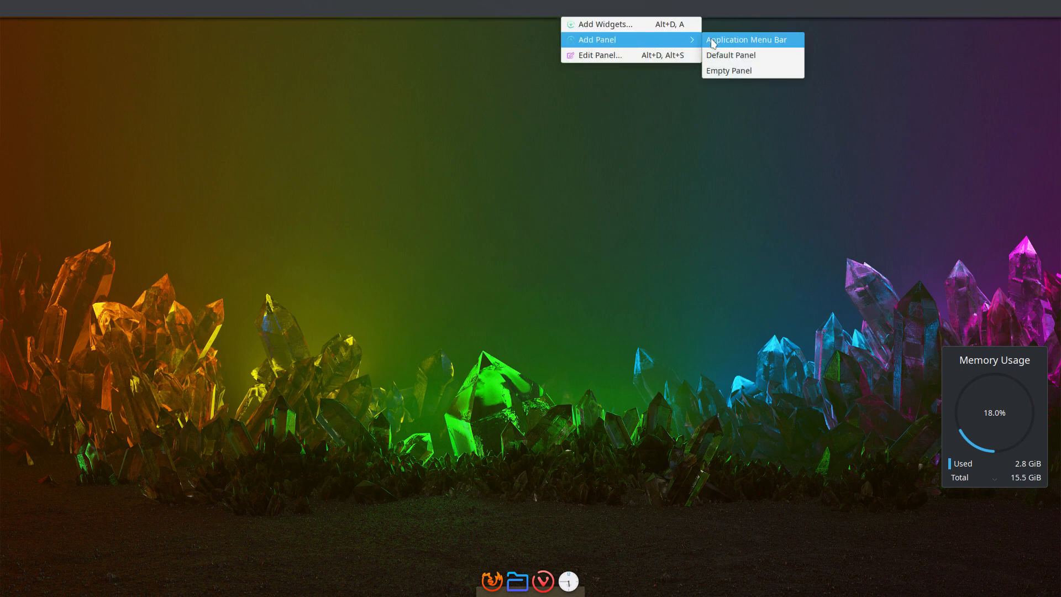
{"action": "left_click", "coordinate": [729, 55]}
{"action": "right_click", "coordinate": [571, 14]}
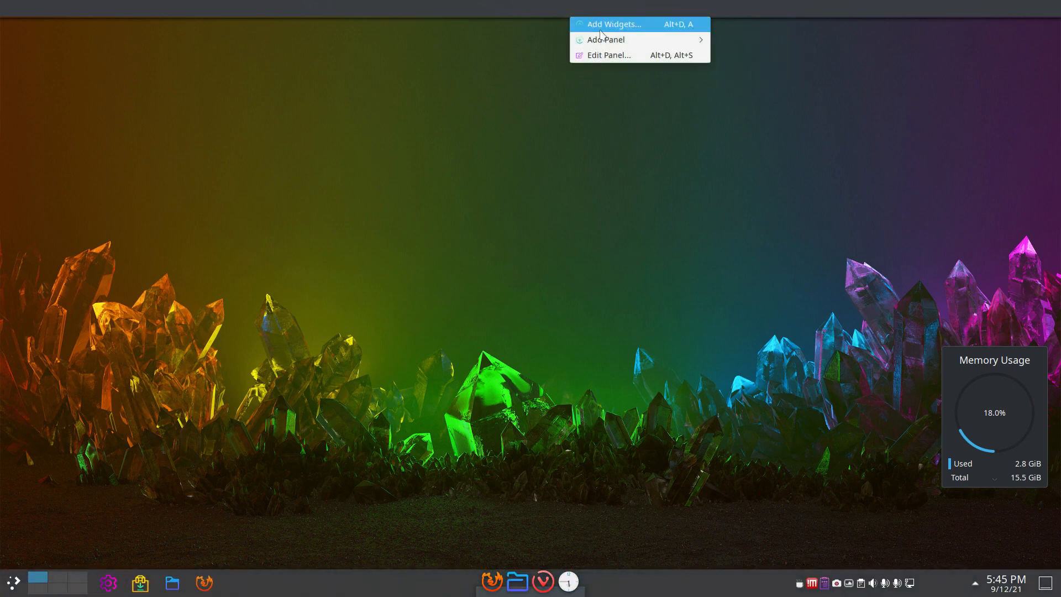
{"action": "left_click", "coordinate": [320, 133]}
{"action": "right_click", "coordinate": [554, 18]}
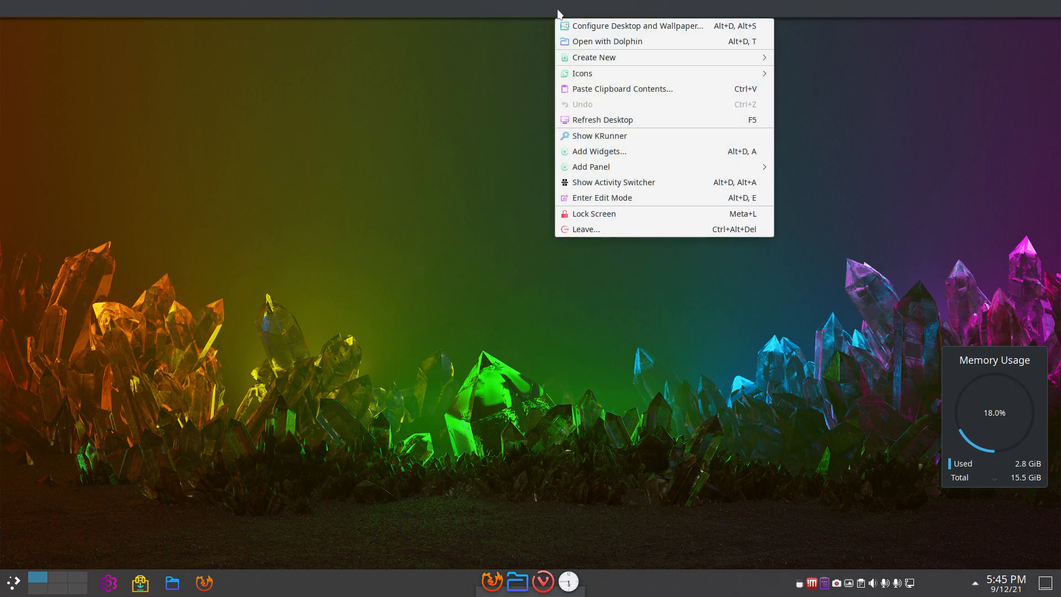
{"action": "left_click", "coordinate": [560, 6]}
Add an Empty Panel to the desktop
{"action": "right_click", "coordinate": [562, 10]}
{"action": "mouse_move", "coordinate": [606, 39]}
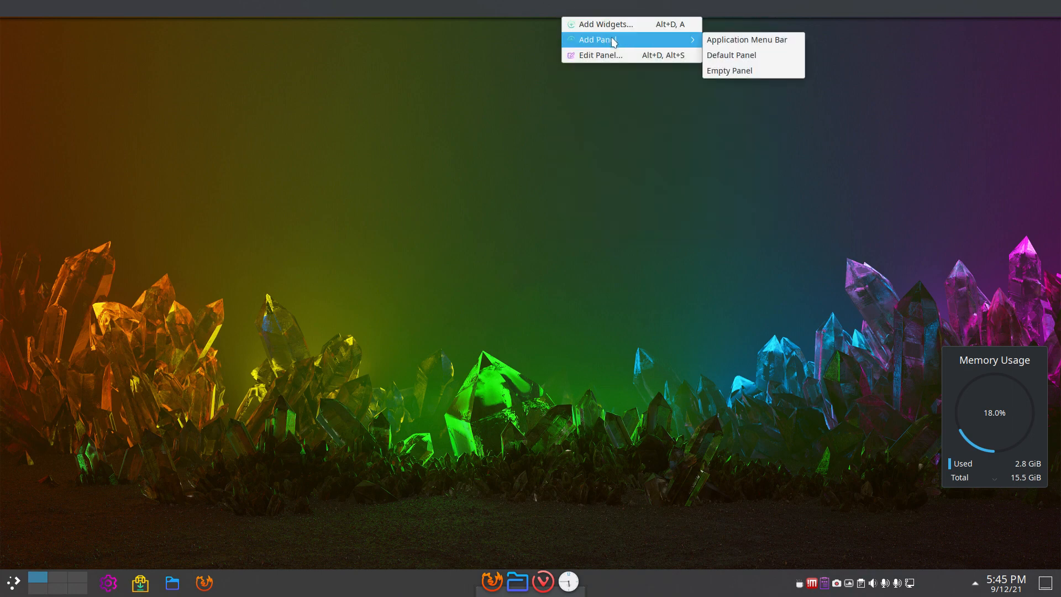
{"action": "left_click", "coordinate": [741, 70]}
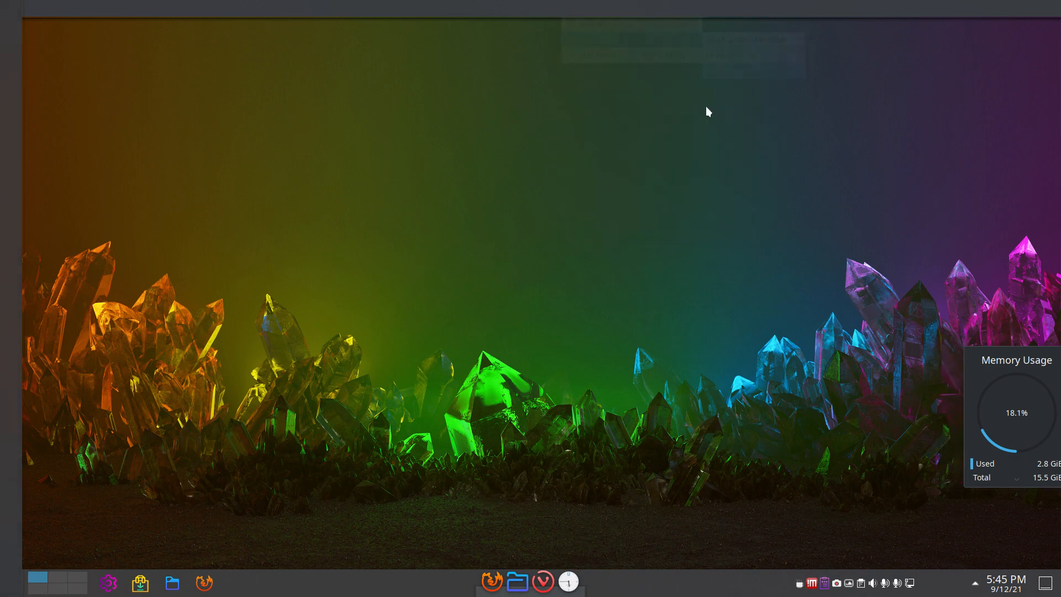
Put the empty vertical panel into edit mode, add the Color Picker widget to it and dismiss the widgets list
{"action": "right_click", "coordinate": [8, 245]}
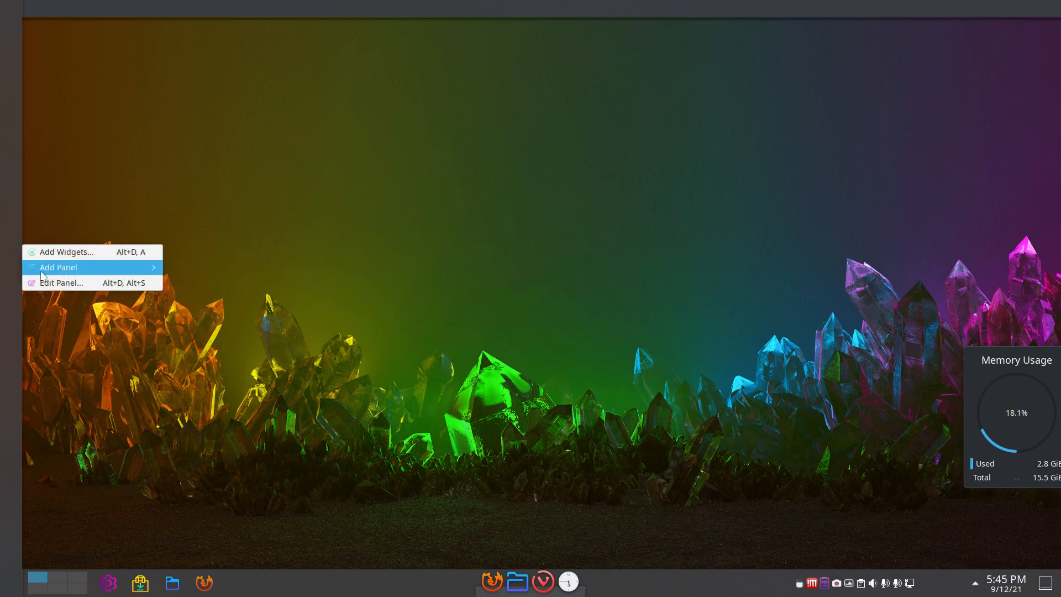
{"action": "left_click", "coordinate": [61, 283]}
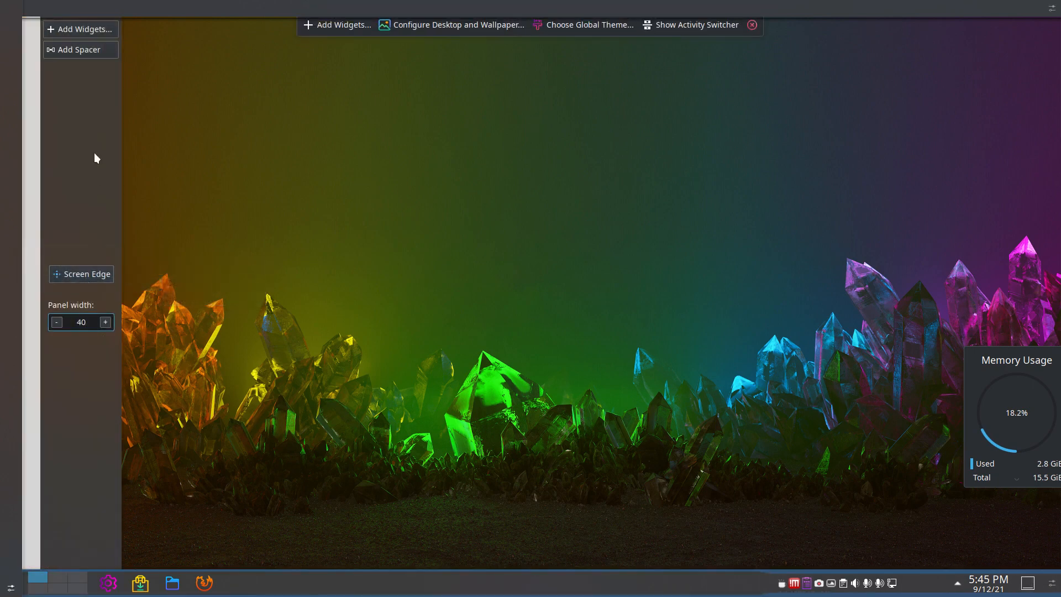
{"action": "left_click", "coordinate": [73, 29]}
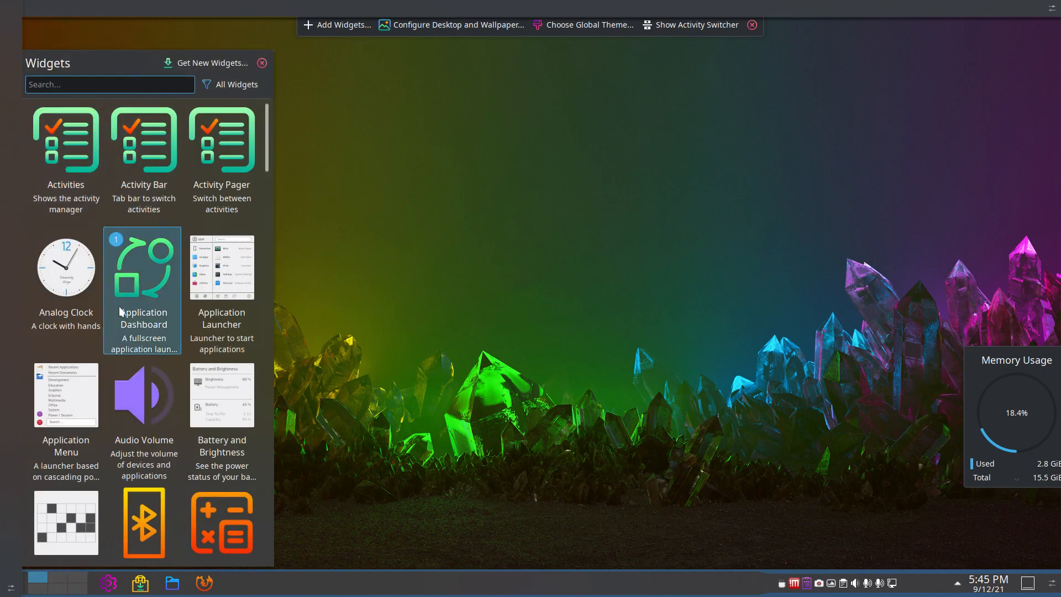
{"action": "scroll", "coordinate": [117, 308], "scroll_direction": "down", "scroll_amount": 3}
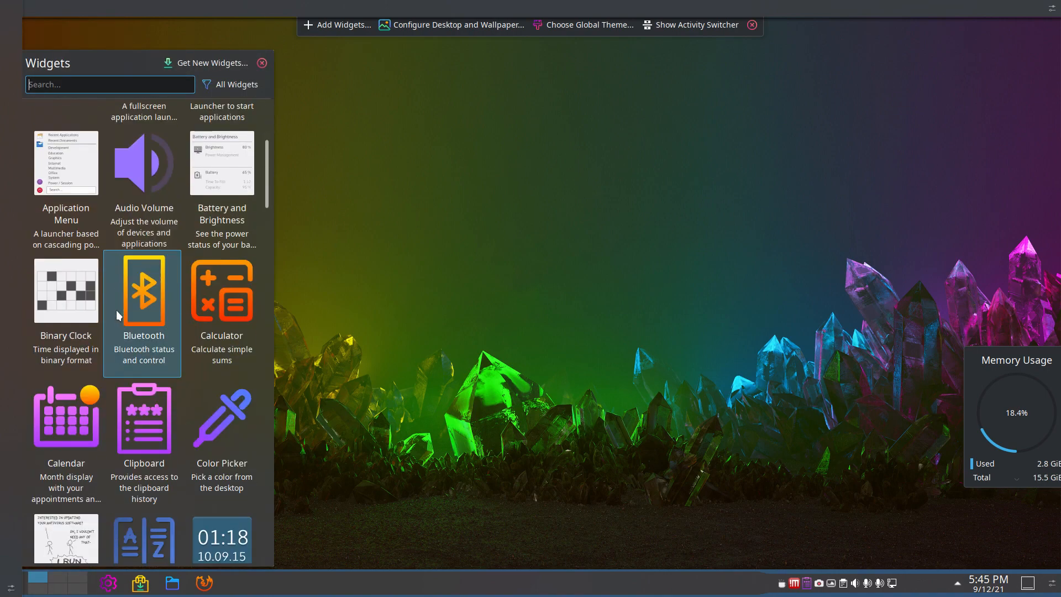
{"action": "double_click", "coordinate": [216, 426]}
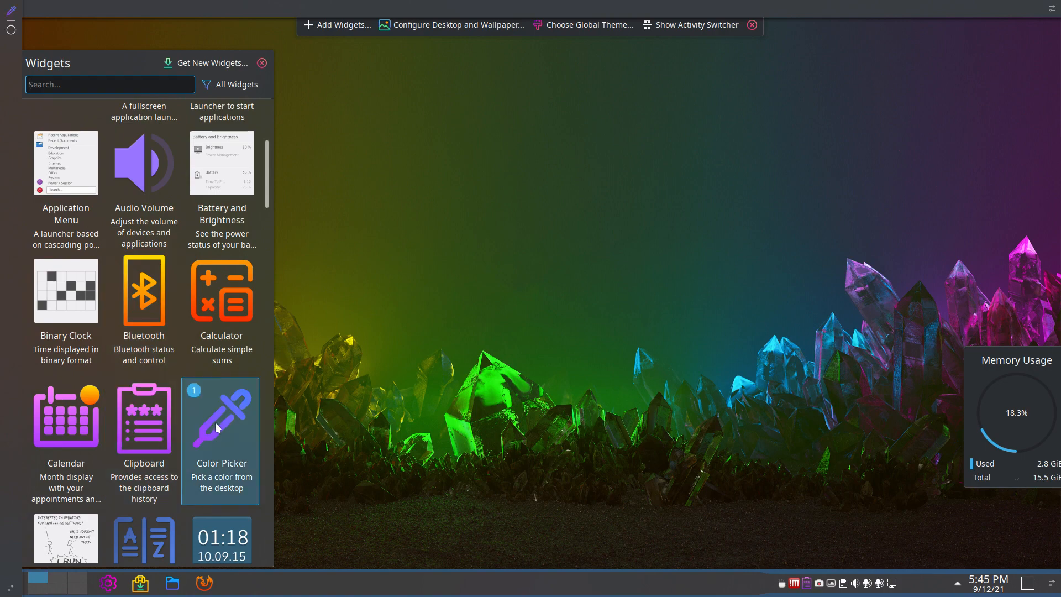
{"action": "left_click", "coordinate": [292, 373]}
Pick an olive green color from the wallpaper with the vertical panel's Color Picker and leave edit mode
{"action": "left_click", "coordinate": [11, 13]}
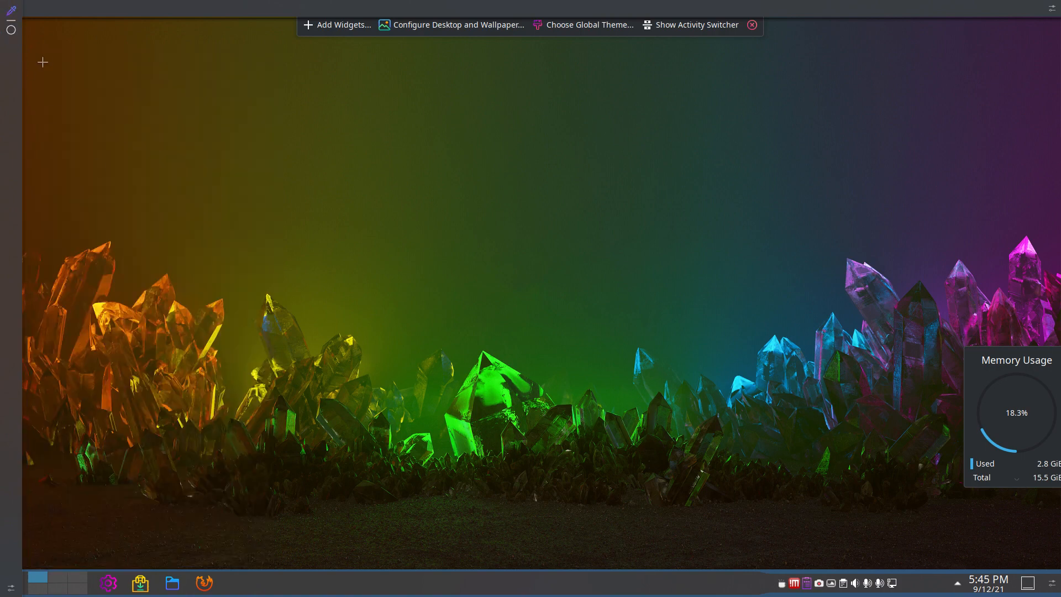
{"action": "left_click", "coordinate": [11, 30]}
{"action": "left_click", "coordinate": [343, 161]}
{"action": "left_click", "coordinate": [752, 25]}
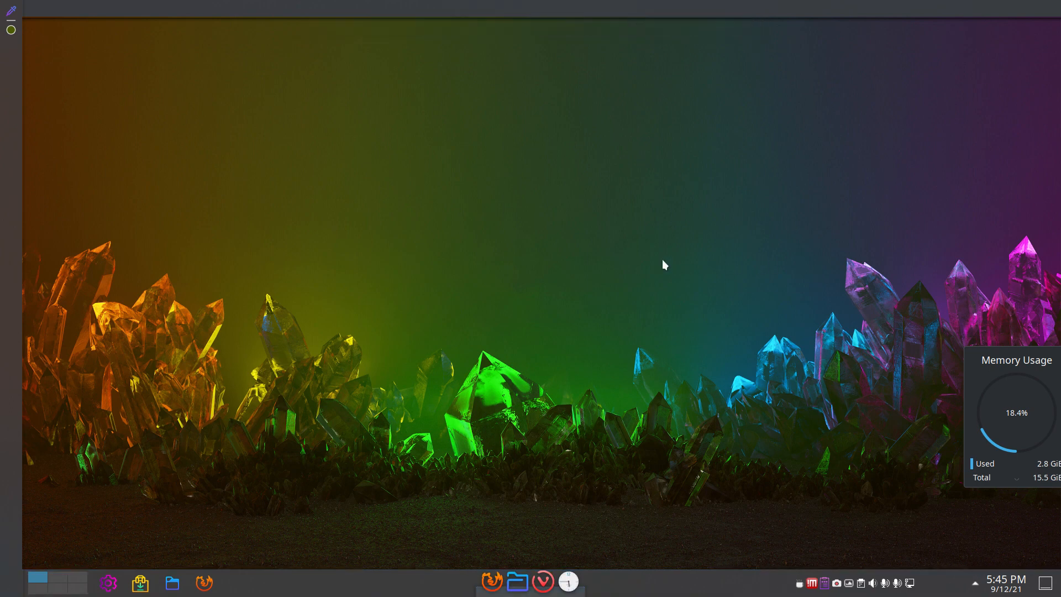
Put the bottom default panel into edit mode, set its panel height to 38 and close its editing controls
{"action": "right_click", "coordinate": [281, 590]}
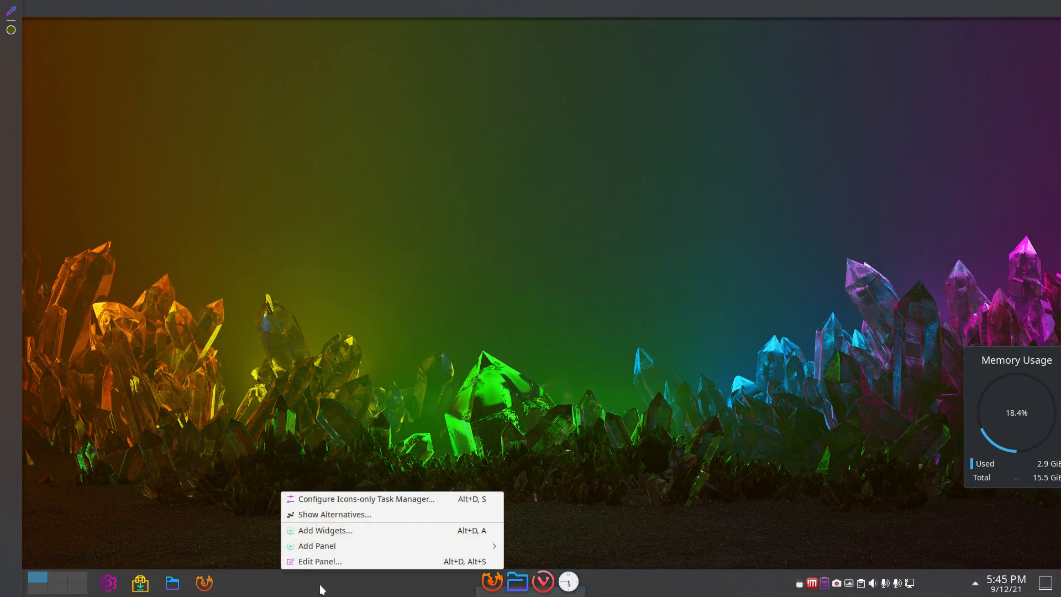
{"action": "left_click", "coordinate": [359, 564]}
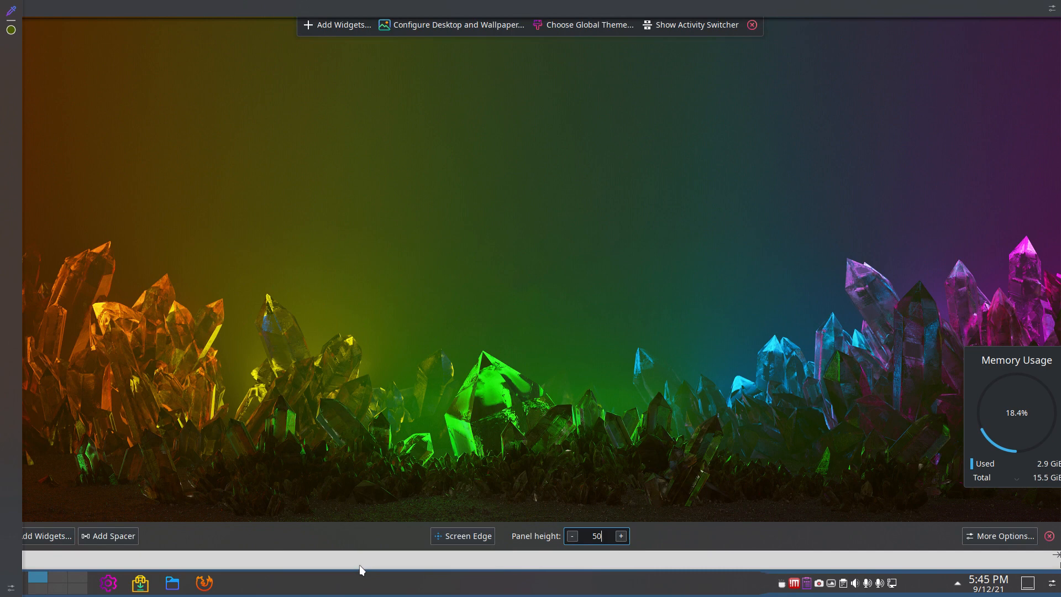
{"action": "left_click", "coordinate": [572, 540]}
{"action": "left_click", "coordinate": [572, 539]}
{"action": "left_click", "coordinate": [573, 540]}
{"action": "left_click", "coordinate": [572, 539]}
{"action": "left_click", "coordinate": [572, 539]}
{"action": "left_click", "coordinate": [572, 538]}
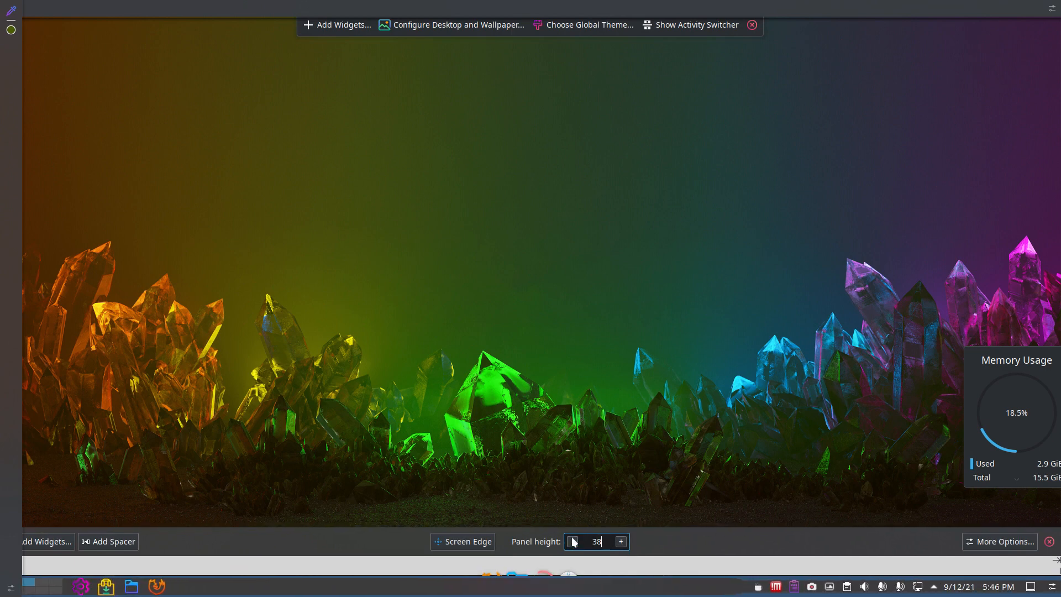
{"action": "left_click", "coordinate": [648, 499]}
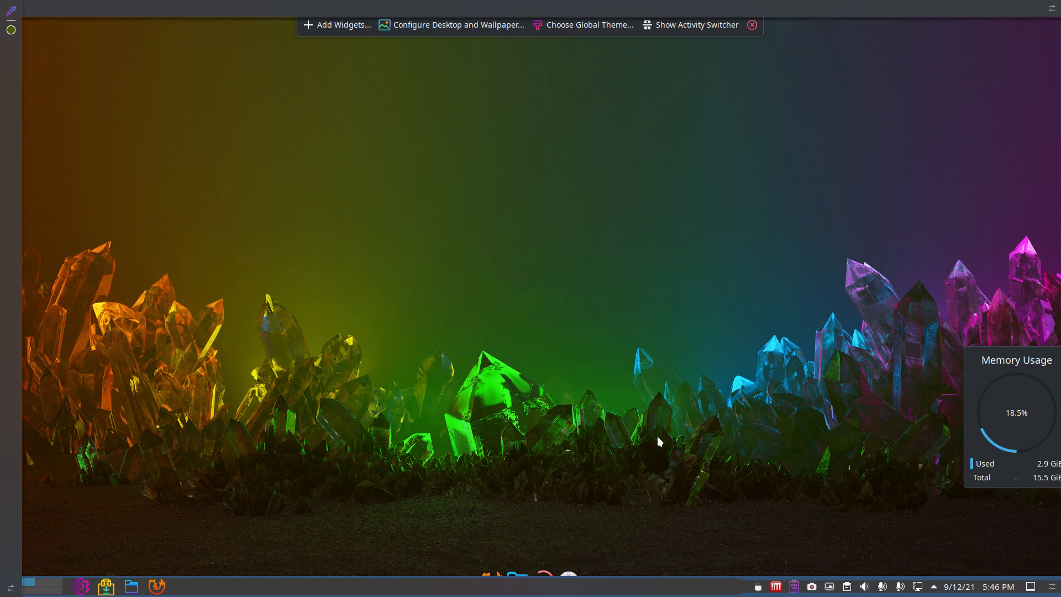
Open the uppermost Application Menu Bar panel for editing and remove that panel
{"action": "right_click", "coordinate": [695, 9]}
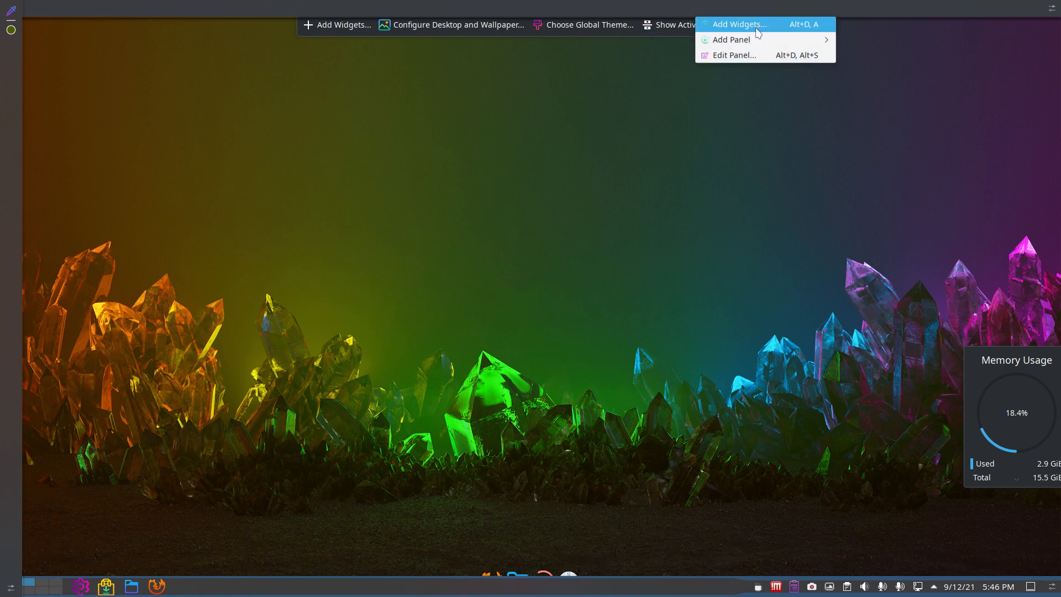
{"action": "mouse_move", "coordinate": [761, 40]}
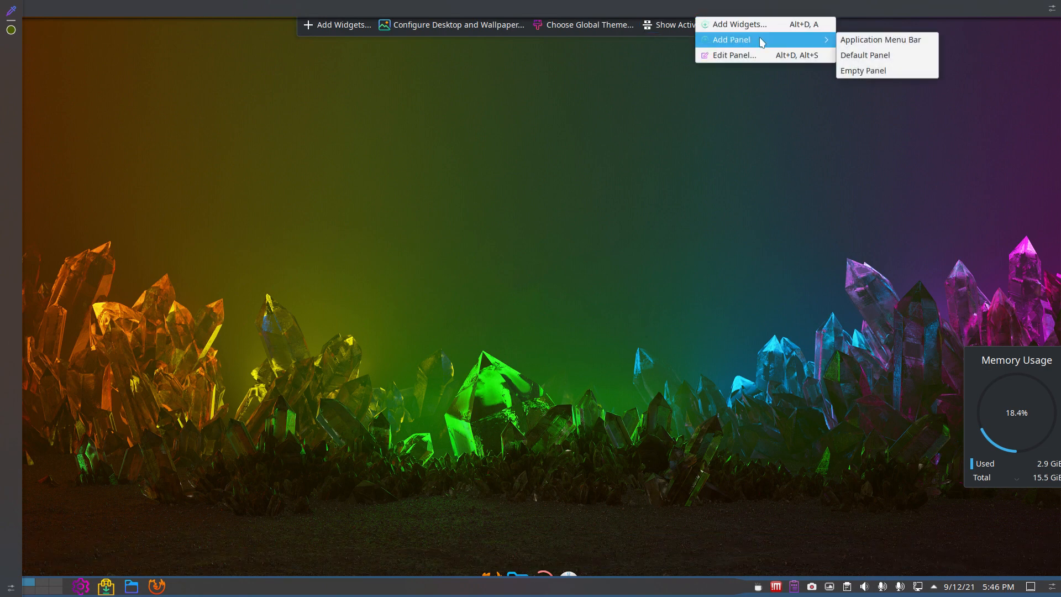
{"action": "left_click", "coordinate": [880, 39]}
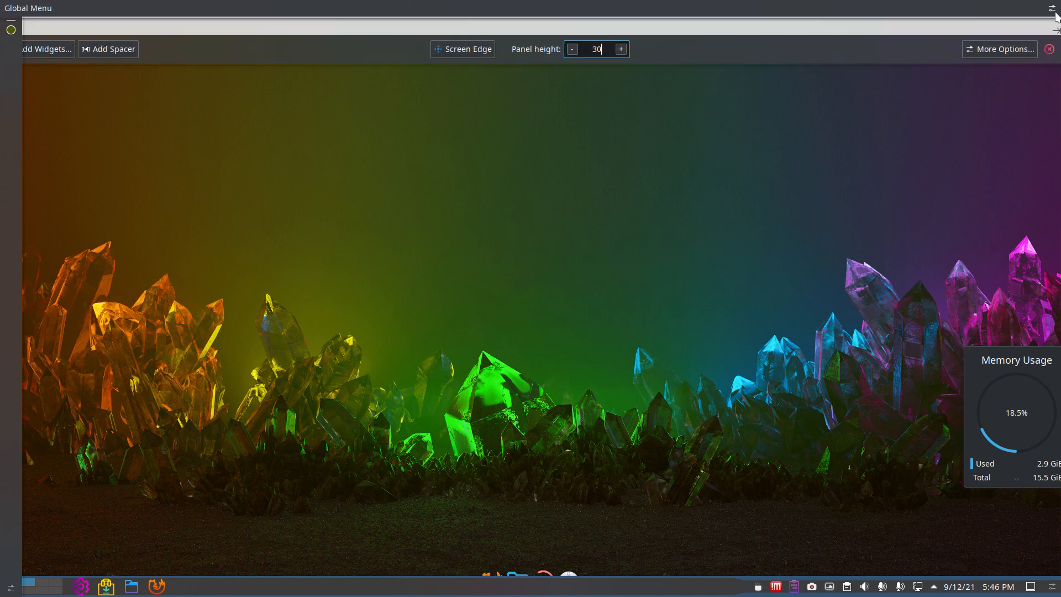
{"action": "left_click", "coordinate": [1049, 49]}
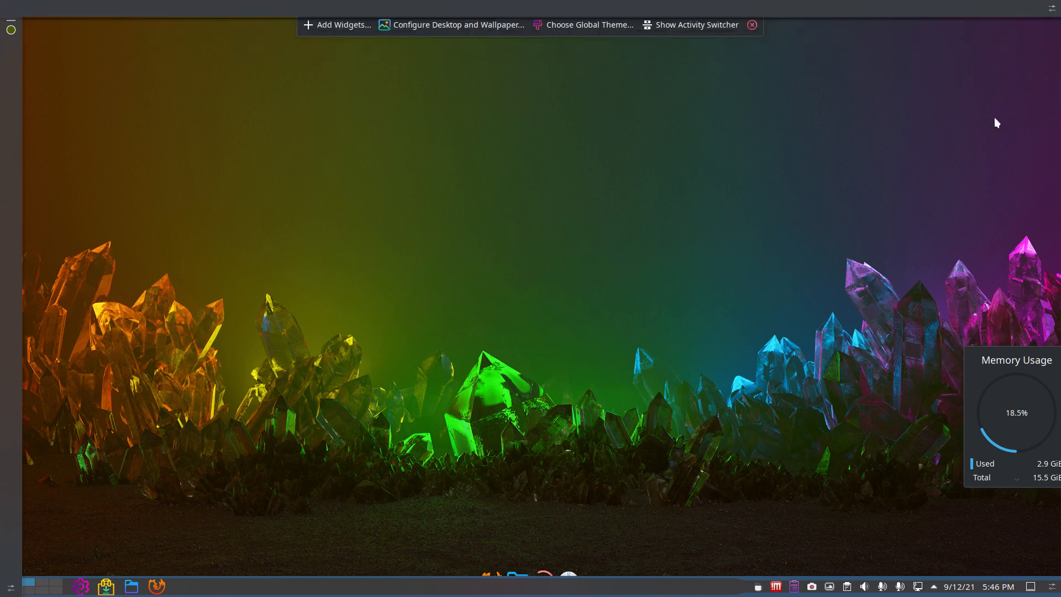
{"action": "left_click", "coordinate": [1051, 8]}
{"action": "left_click", "coordinate": [1049, 49]}
{"action": "left_click", "coordinate": [1051, 8]}
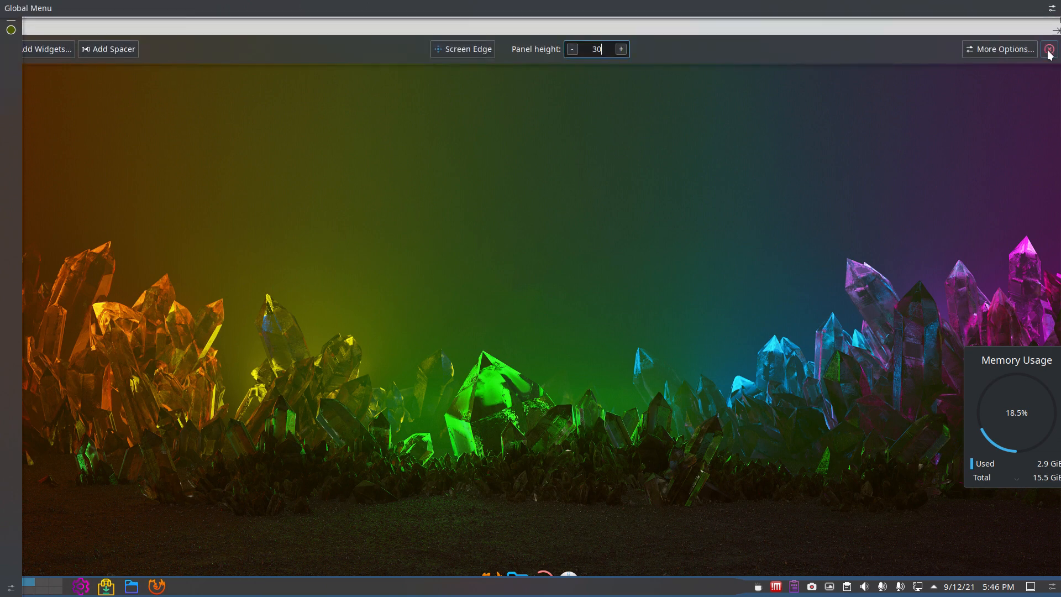
{"action": "left_click", "coordinate": [1014, 54]}
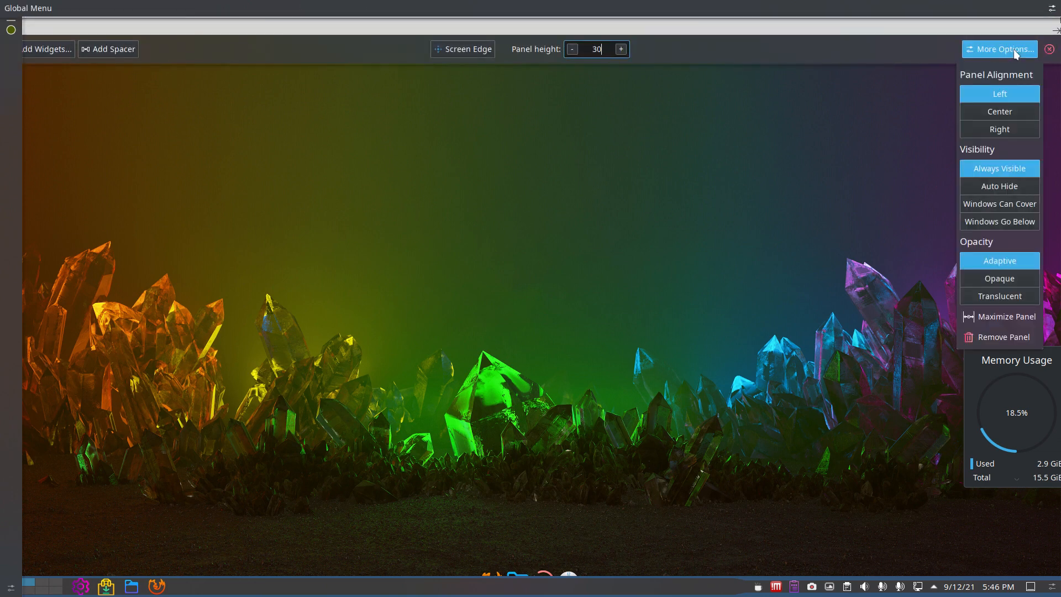
{"action": "left_click", "coordinate": [967, 337]}
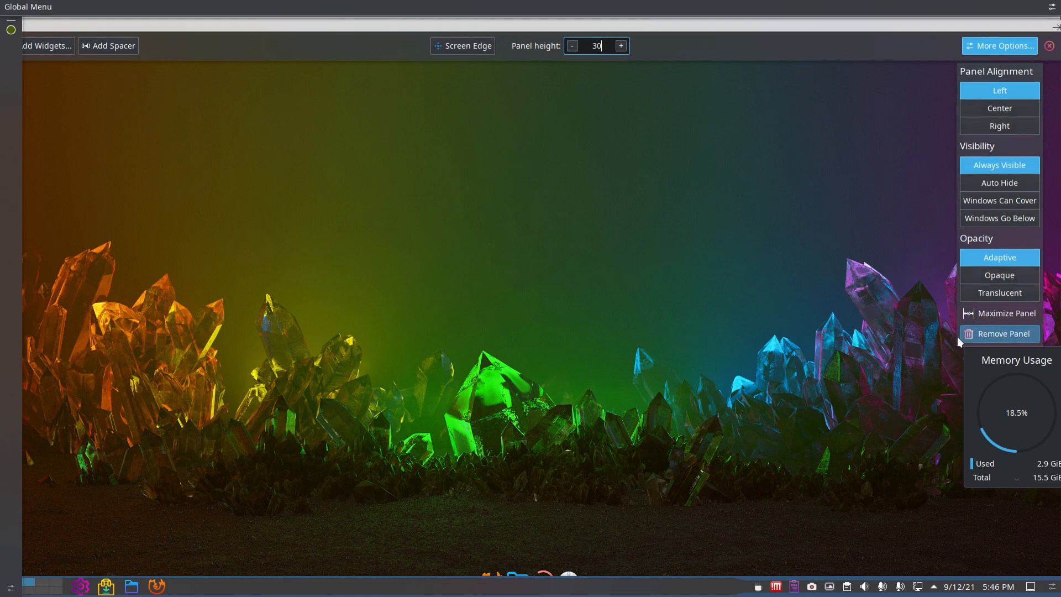
Remove the remaining Application Menu Bar panel that covers the top default panel
{"action": "left_click", "coordinate": [1052, 9]}
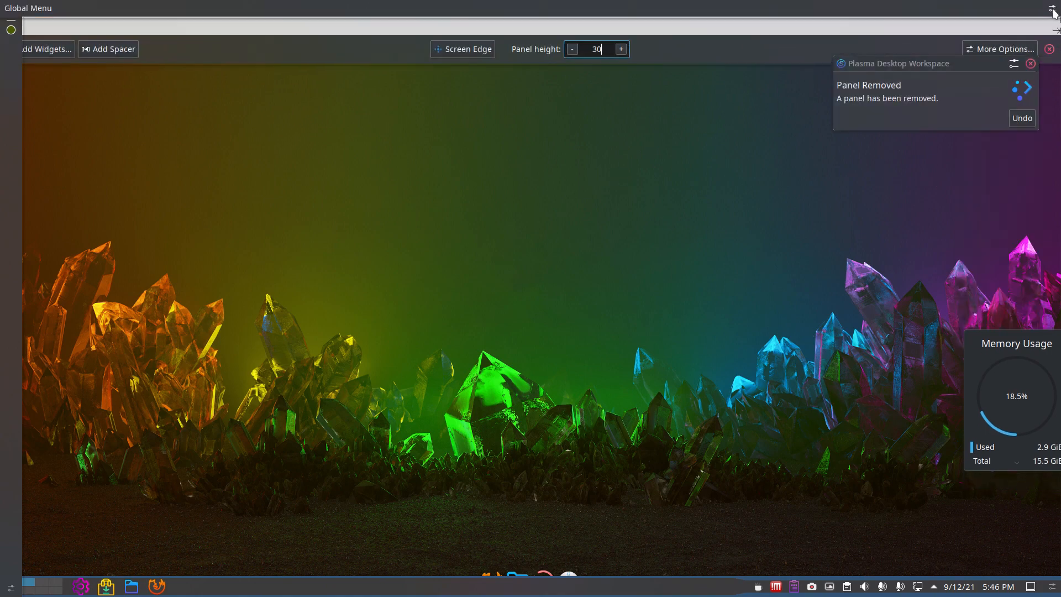
{"action": "left_click", "coordinate": [1018, 51]}
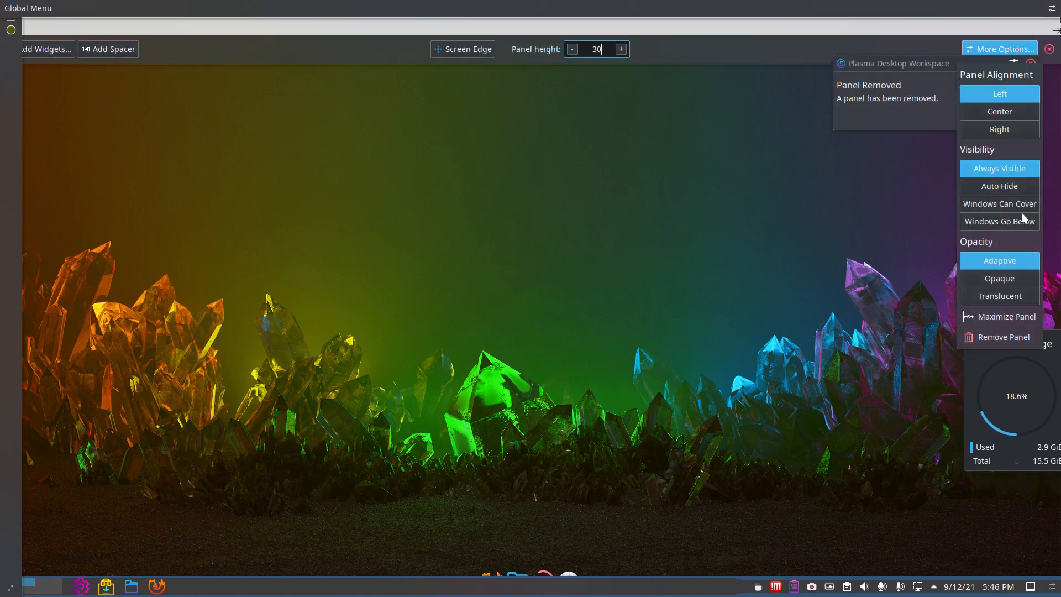
{"action": "left_click", "coordinate": [1011, 335]}
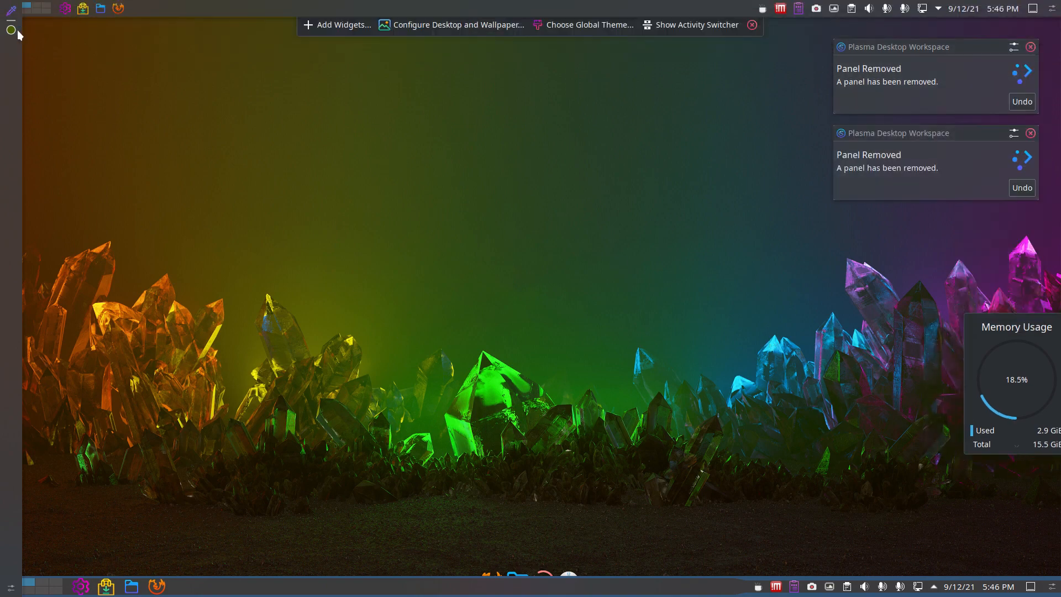
Remove the vertical panel with the Color Picker from the left screen edge
{"action": "right_click", "coordinate": [14, 55]}
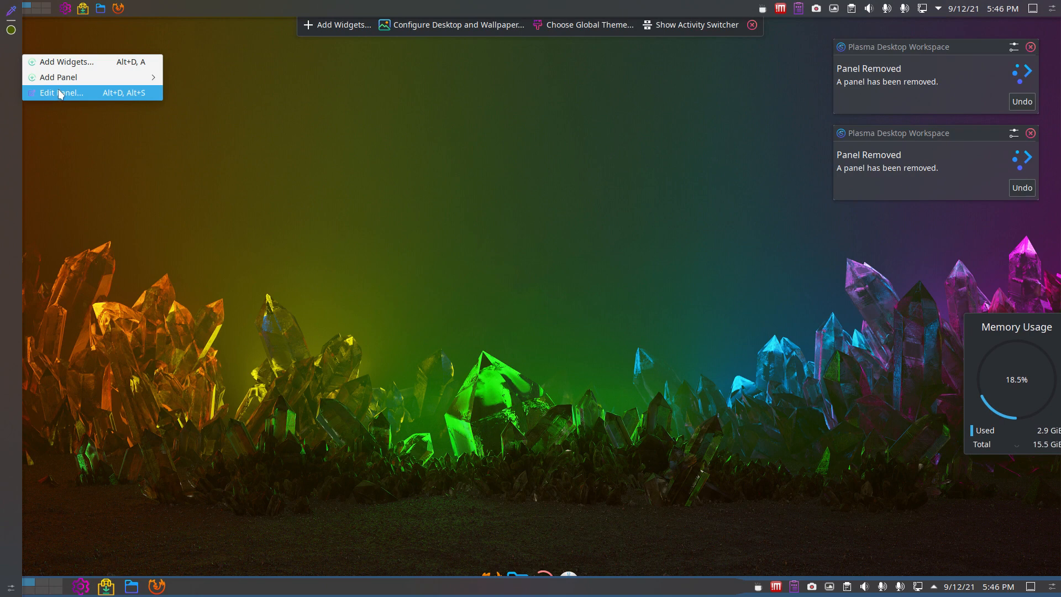
{"action": "mouse_move", "coordinate": [83, 78]}
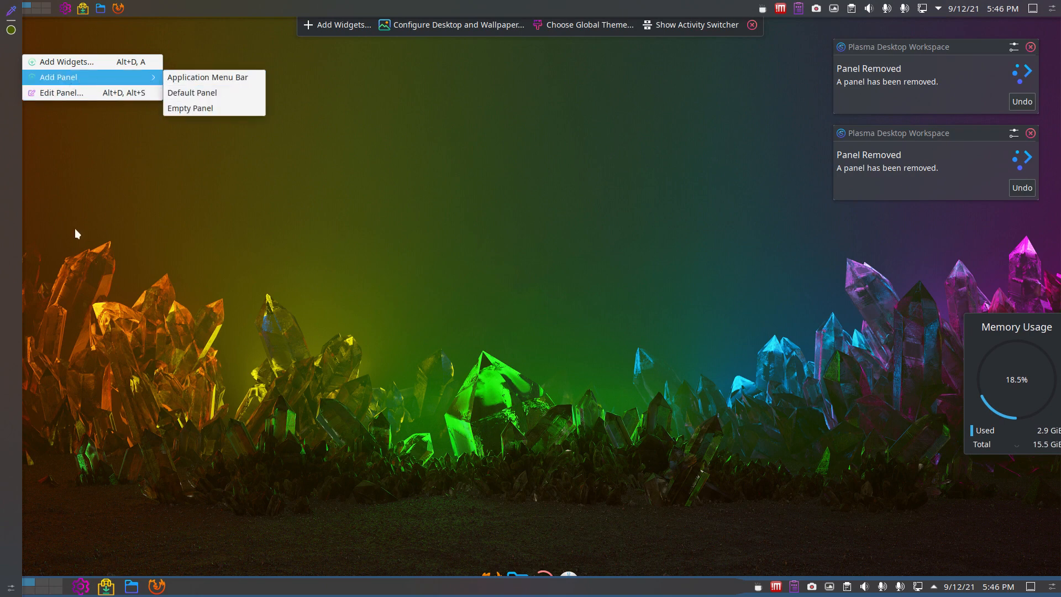
{"action": "left_click", "coordinate": [11, 588]}
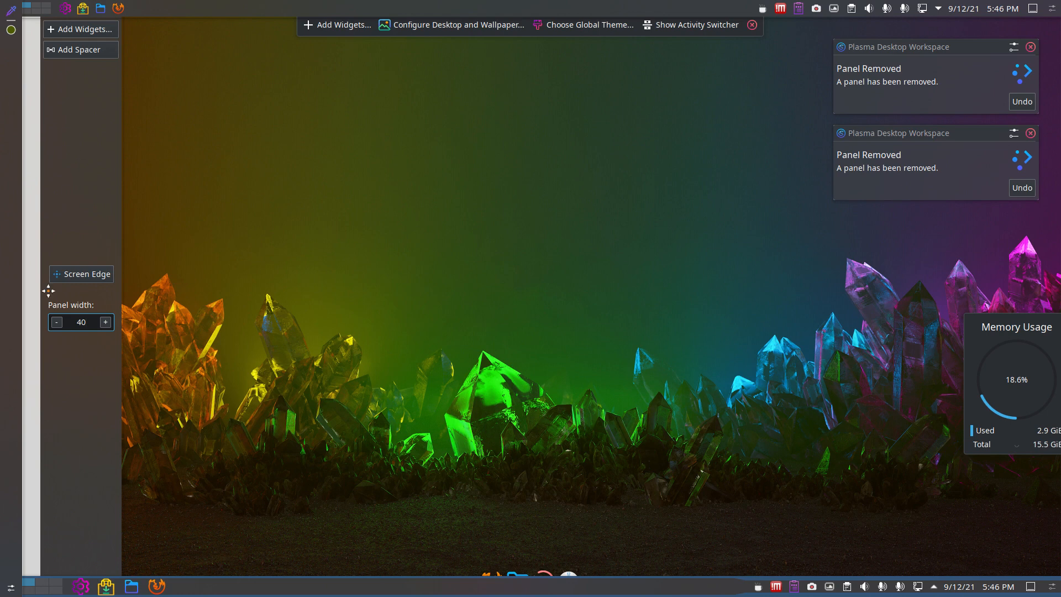
{"action": "left_click", "coordinate": [12, 590]}
{"action": "left_click", "coordinate": [13, 590]}
{"action": "right_click", "coordinate": [10, 587]}
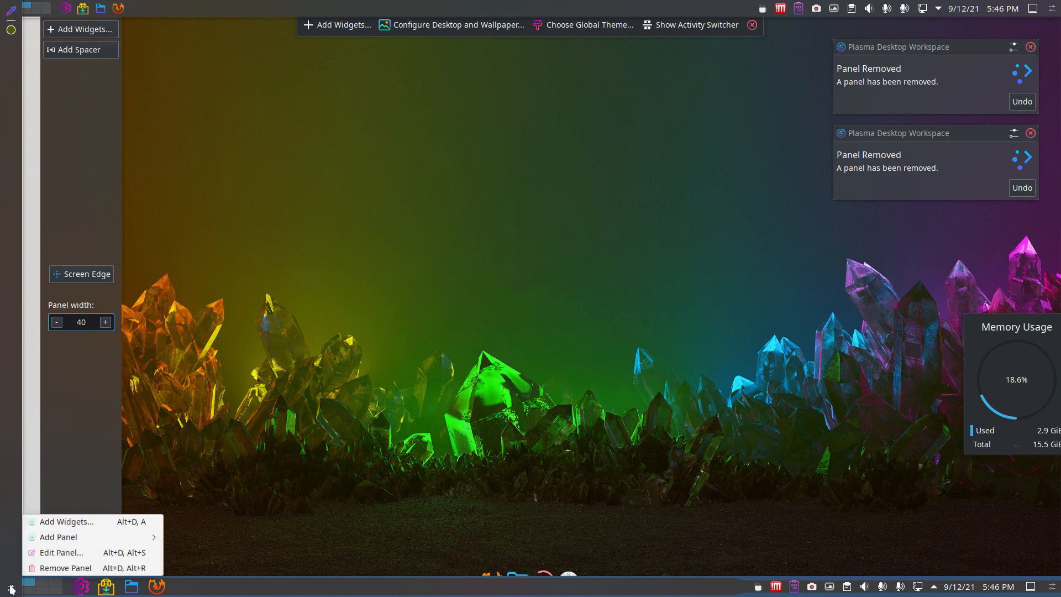
{"action": "left_click", "coordinate": [77, 568]}
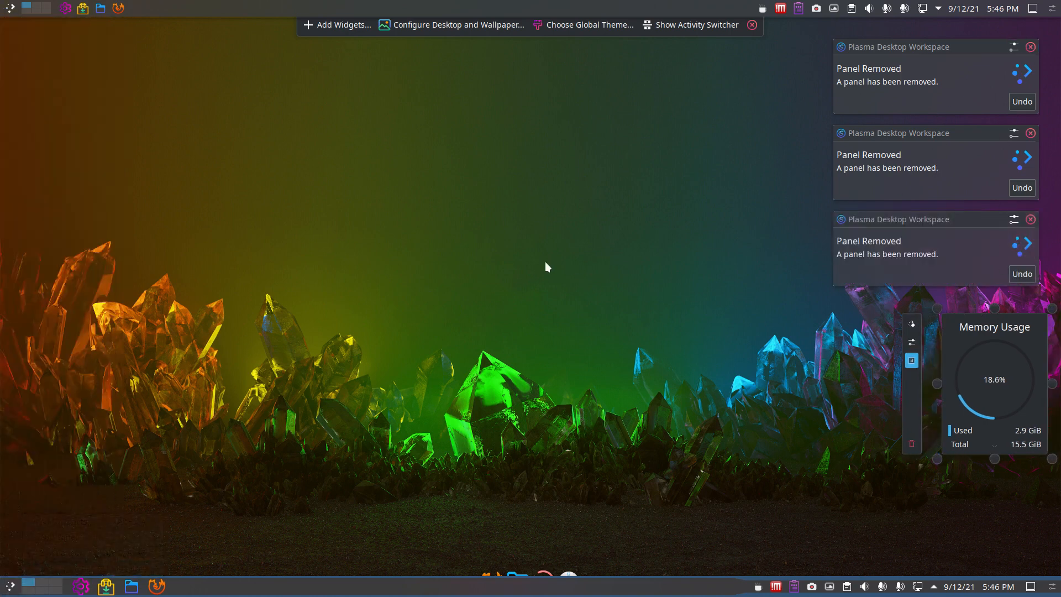
View the top panel's full-screen application launcher and the bottom panel's launcher menu, and dismiss both
{"action": "left_click", "coordinate": [10, 8]}
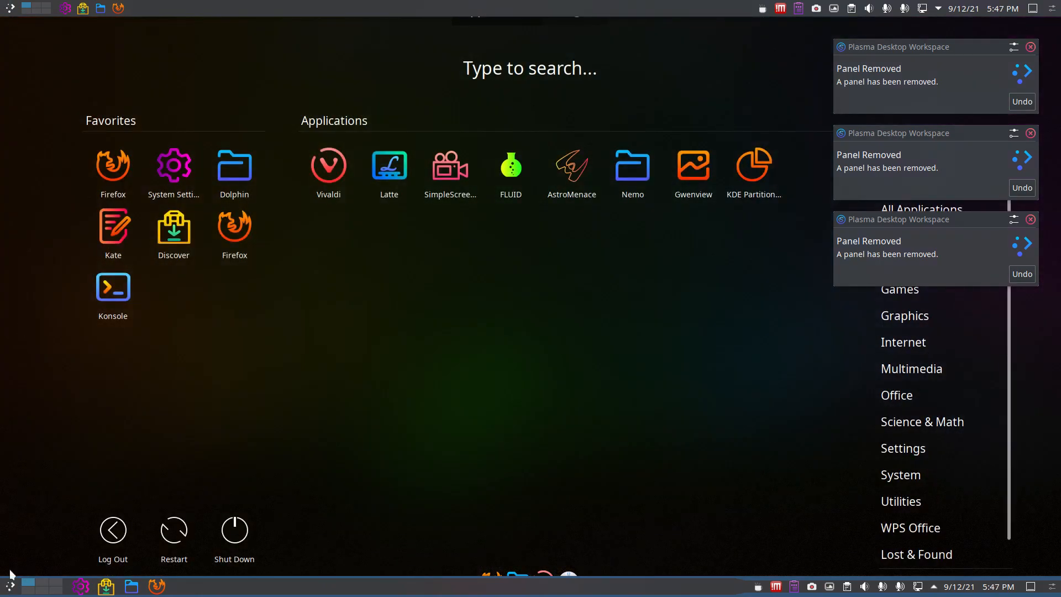
{"action": "left_click", "coordinate": [19, 540]}
{"action": "left_click", "coordinate": [5, 586]}
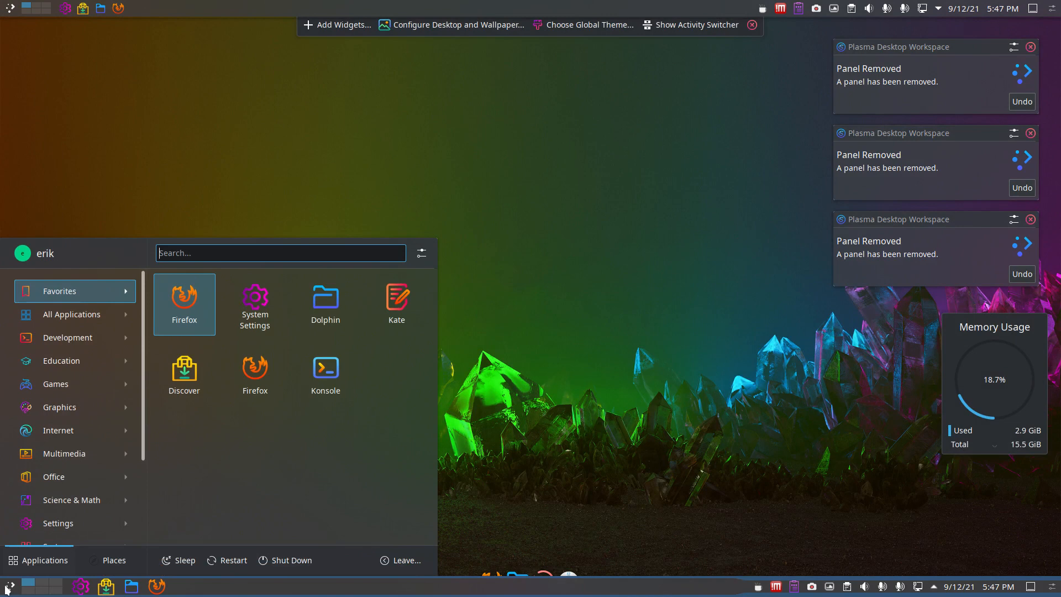
{"action": "left_click", "coordinate": [600, 413]}
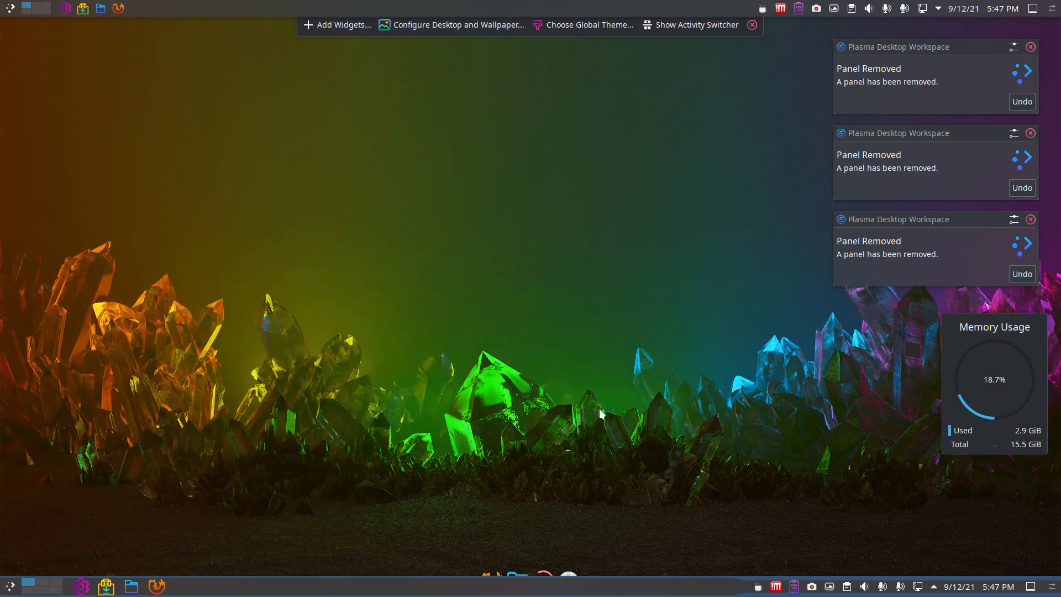
Put the bottom default panel into edit mode and remove it from the desktop
{"action": "right_click", "coordinate": [434, 586]}
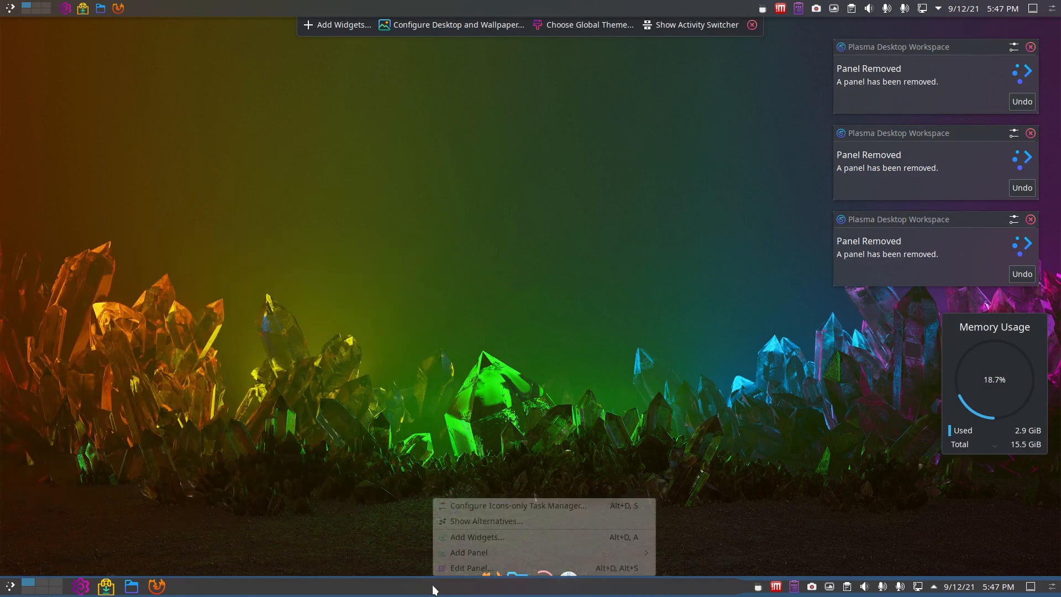
{"action": "left_click", "coordinate": [490, 569]}
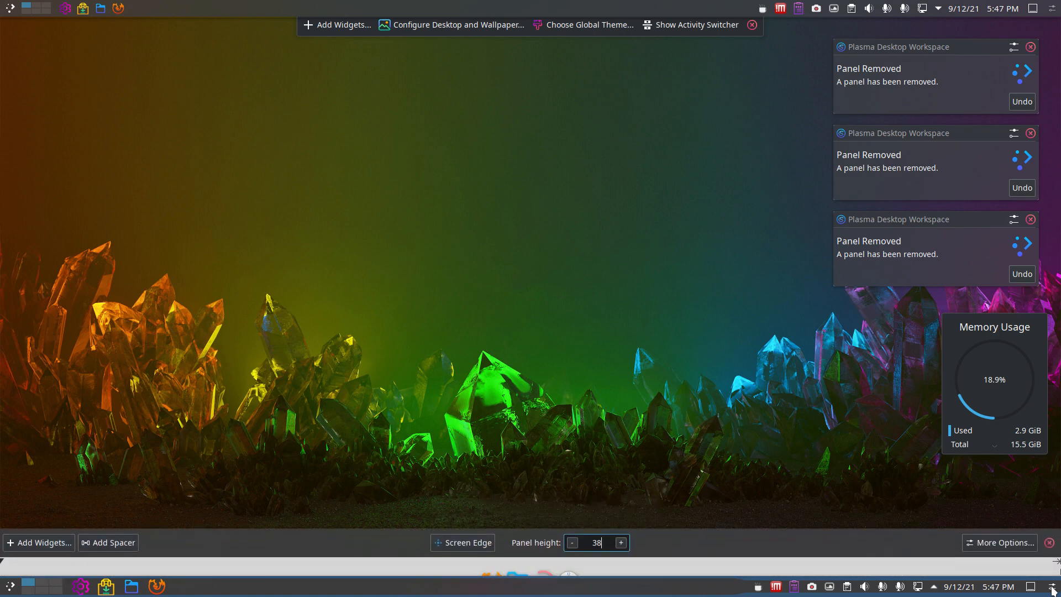
{"action": "left_click", "coordinate": [1012, 543]}
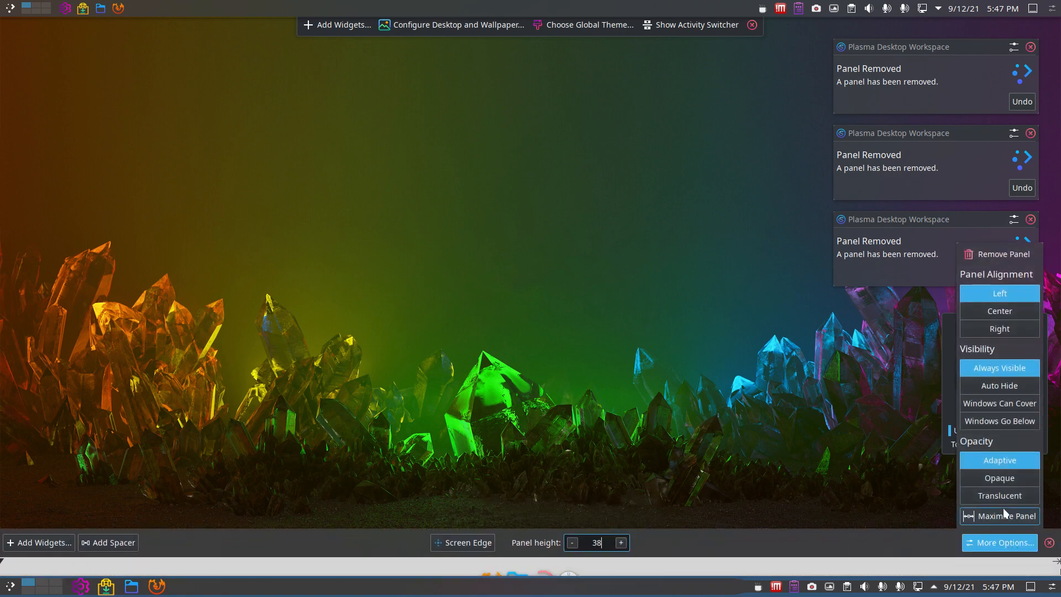
{"action": "left_click", "coordinate": [1016, 255]}
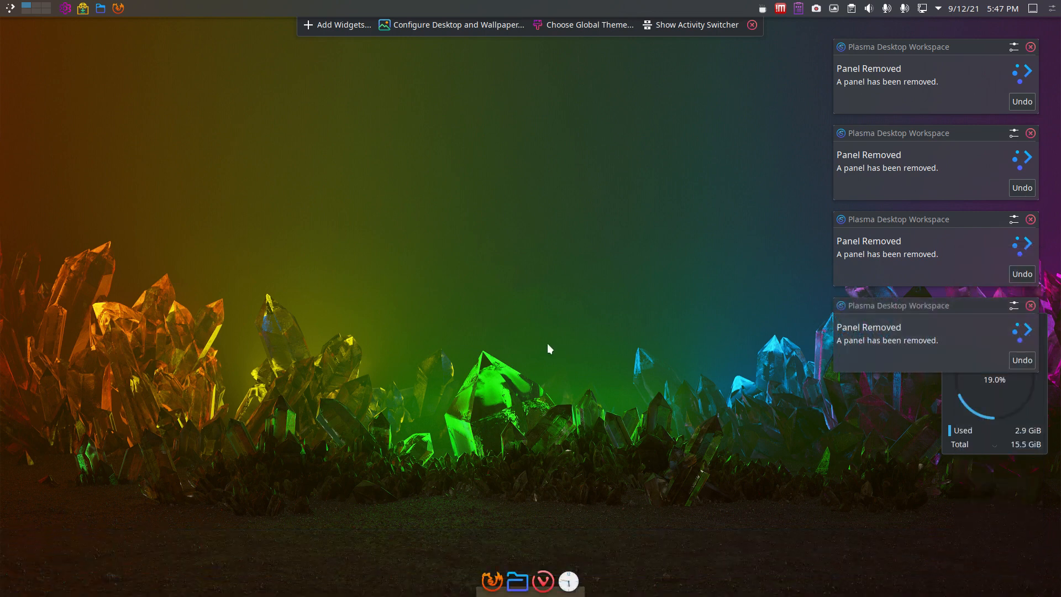
Dismiss the four panel removal notifications
{"action": "left_click", "coordinate": [1030, 306]}
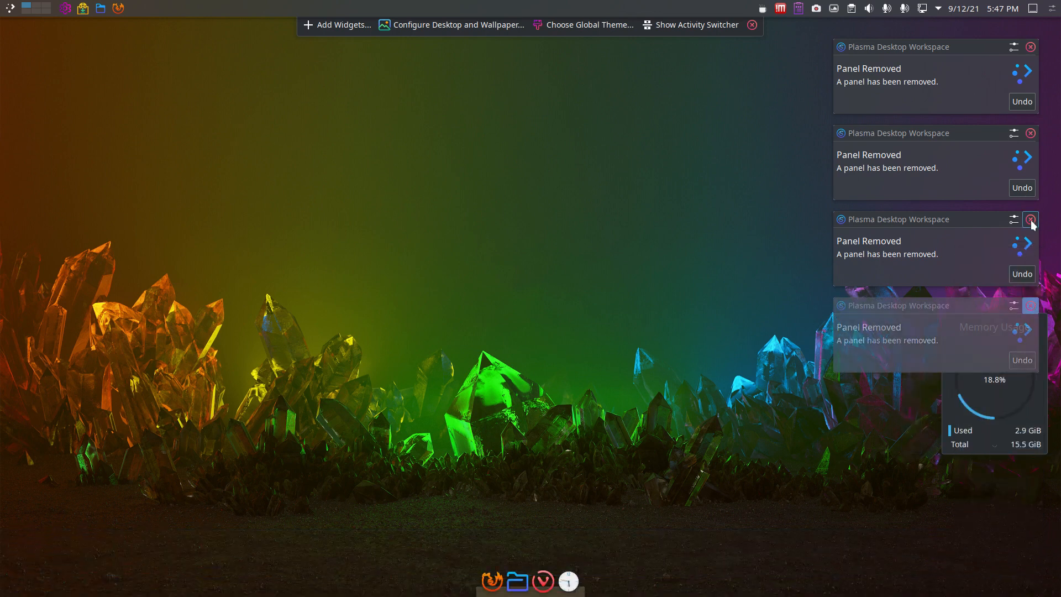
{"action": "left_click", "coordinate": [1030, 219]}
{"action": "left_click", "coordinate": [1031, 133]}
{"action": "left_click", "coordinate": [1029, 47]}
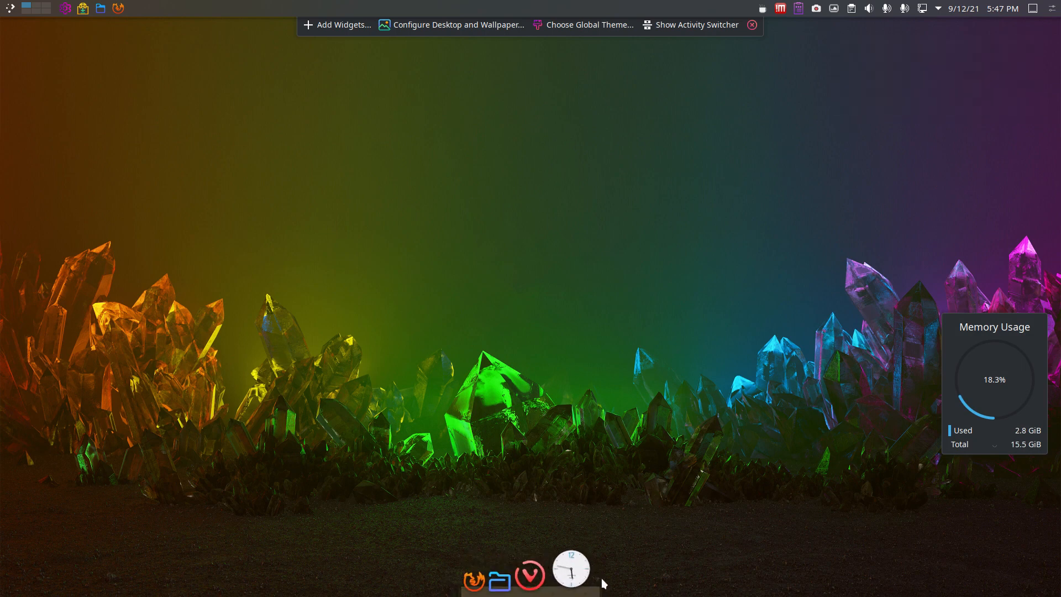
Review the Appearance, Behavior, Keyboard Shortcuts and About pages of the top panel's Task Manager settings, and close the settings
{"action": "right_click", "coordinate": [724, 11]}
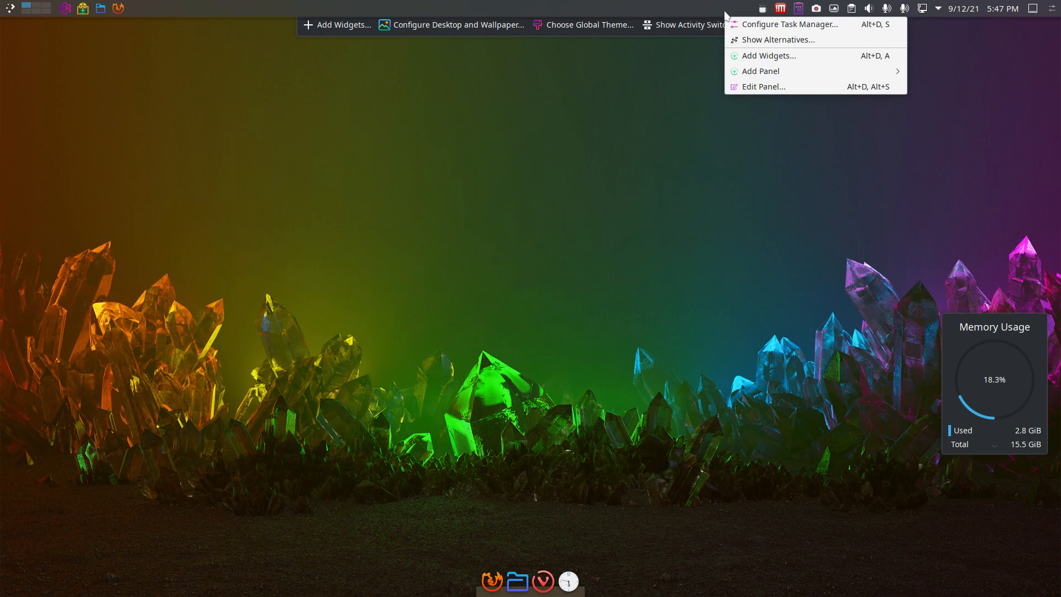
{"action": "left_click", "coordinate": [760, 26]}
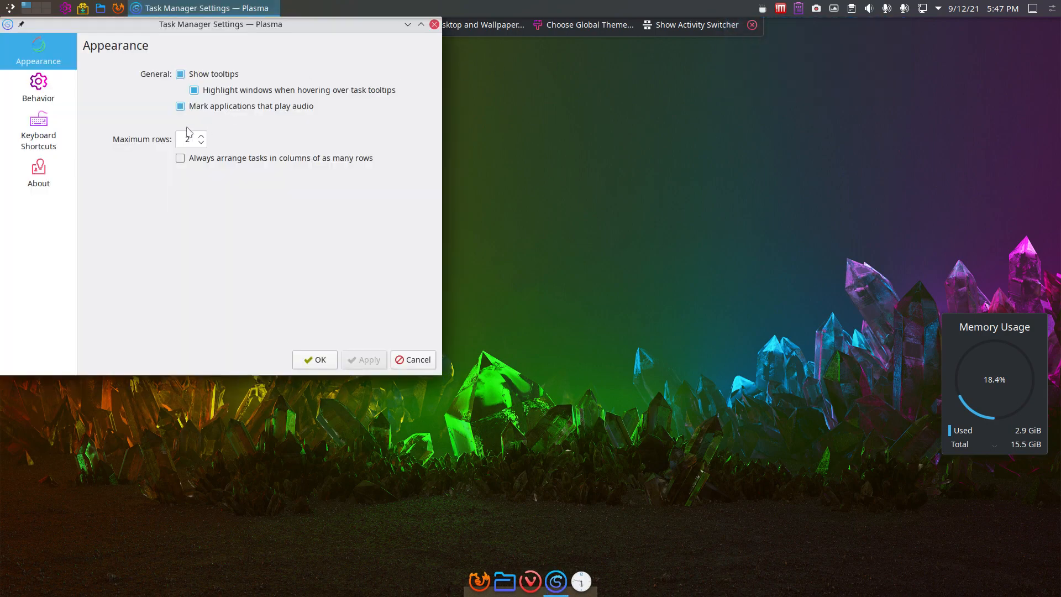
{"action": "left_click", "coordinate": [43, 88]}
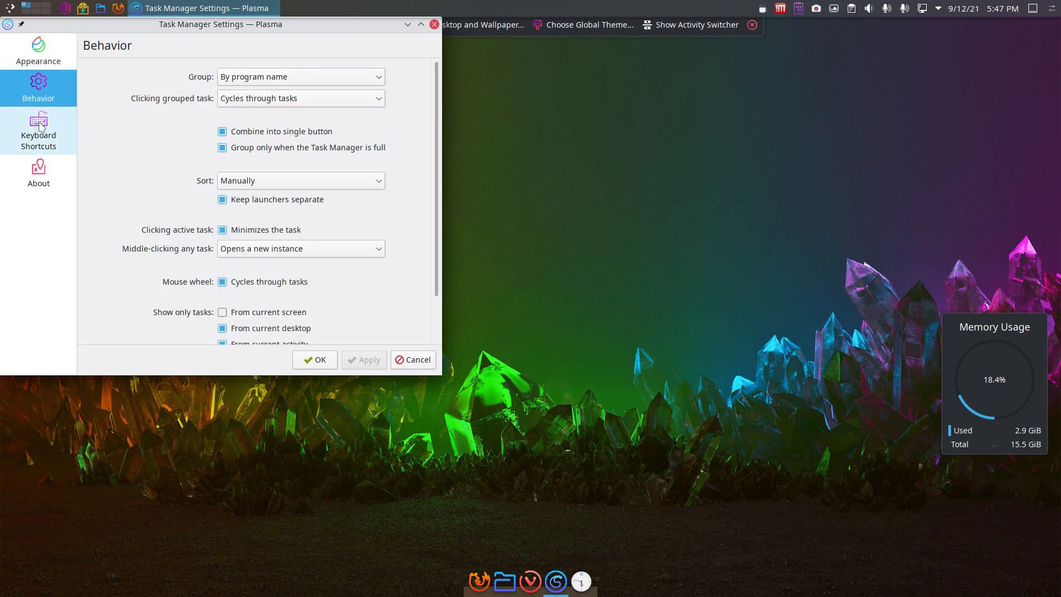
{"action": "left_click", "coordinate": [39, 126]}
{"action": "left_click", "coordinate": [38, 166]}
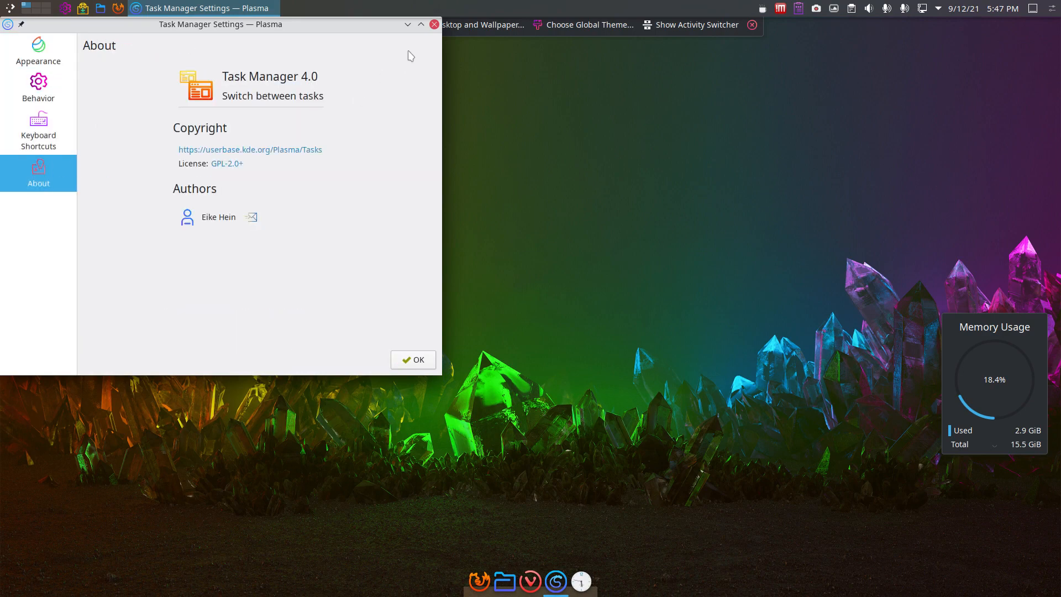
{"action": "left_click", "coordinate": [434, 25]}
View the alternative widgets offered for the top panel's Task Manager and dismiss the list without switching
{"action": "right_click", "coordinate": [747, 10]}
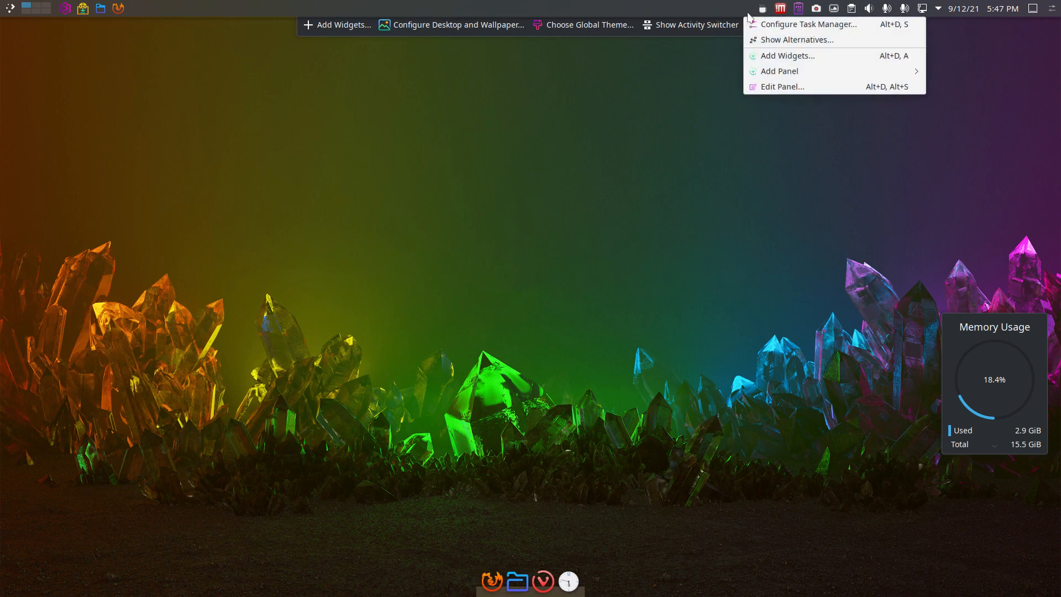
{"action": "left_click", "coordinate": [797, 41]}
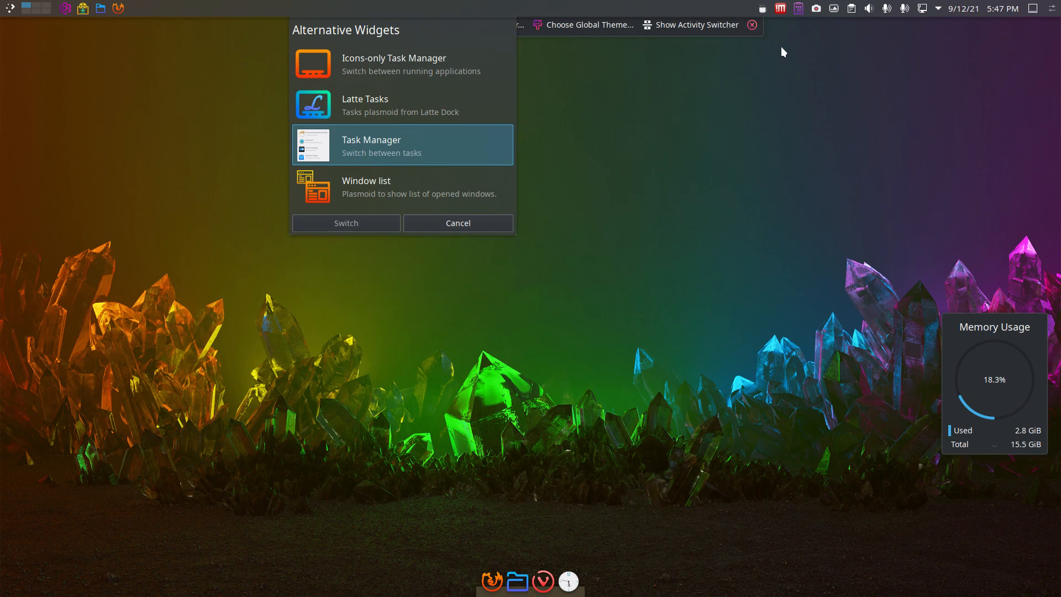
{"action": "key", "text": "Escape"}
Show the list of available widgets for the top panel and filter it by Uninstallable and by Running
{"action": "right_click", "coordinate": [694, 6]}
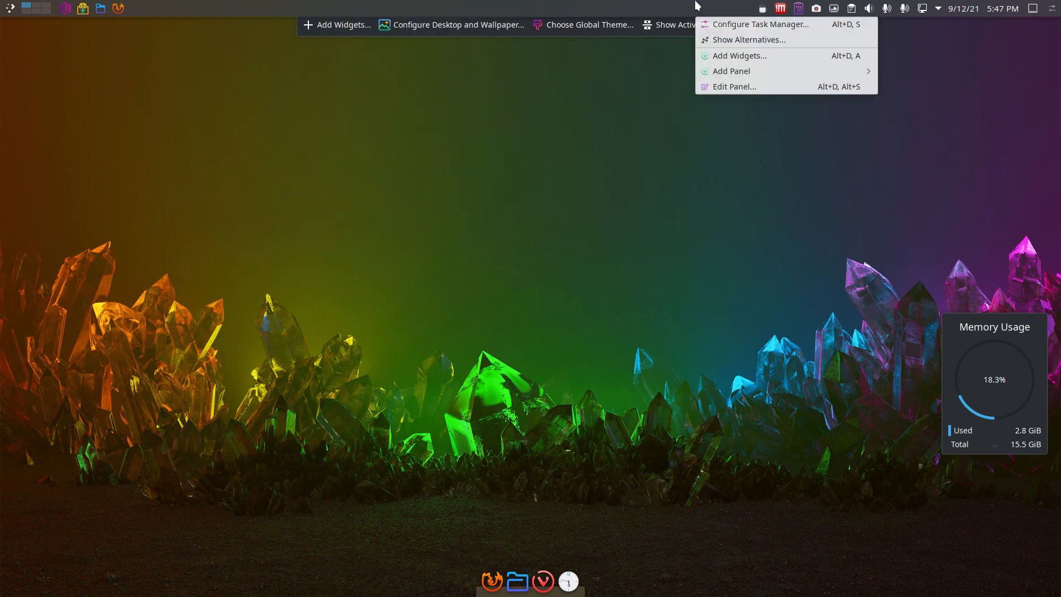
{"action": "left_click", "coordinate": [734, 58]}
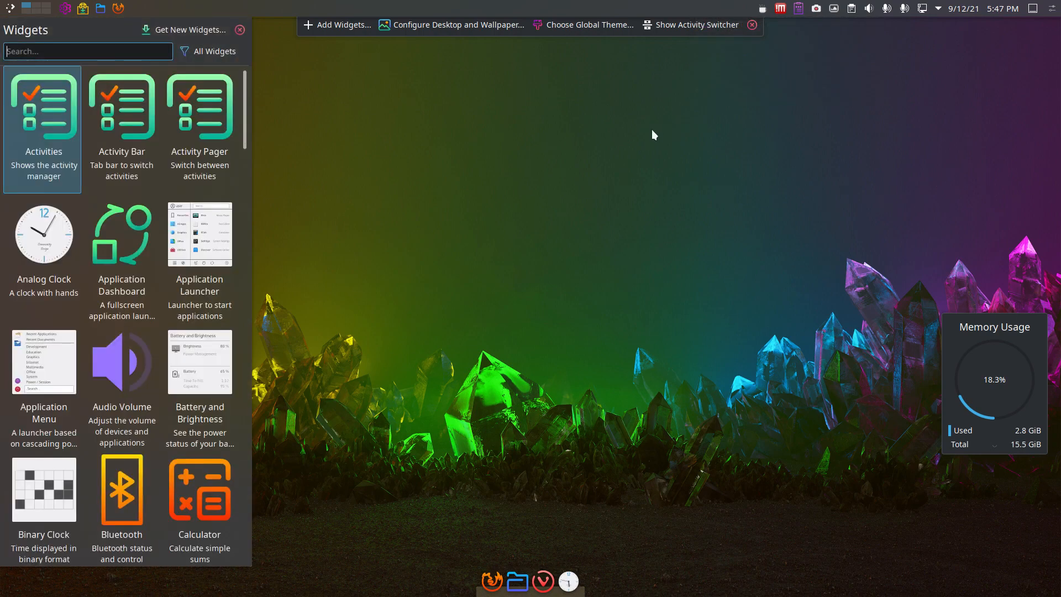
{"action": "left_click", "coordinate": [224, 54]}
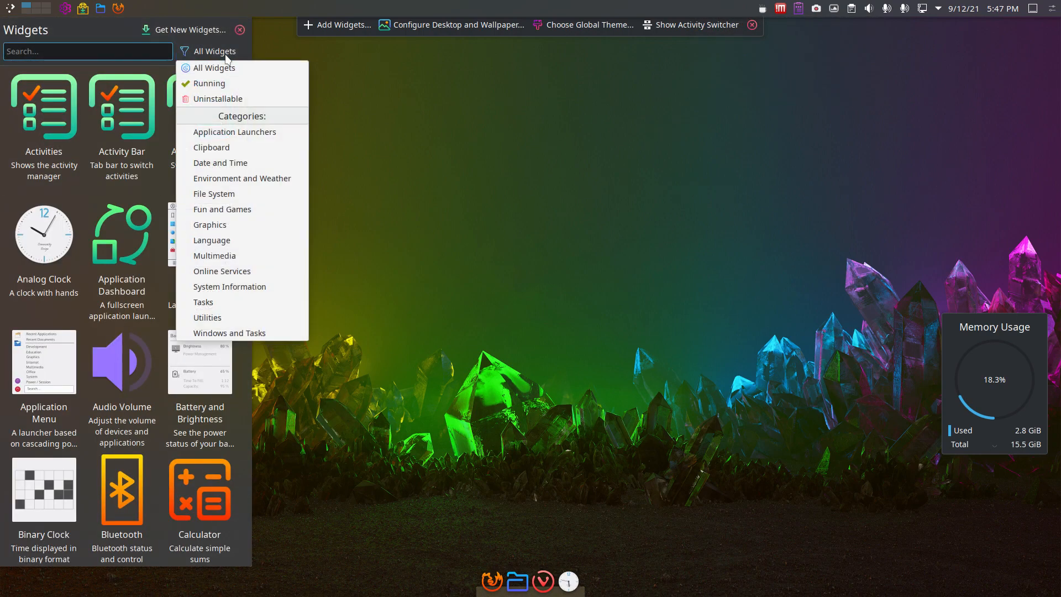
{"action": "left_click", "coordinate": [246, 99]}
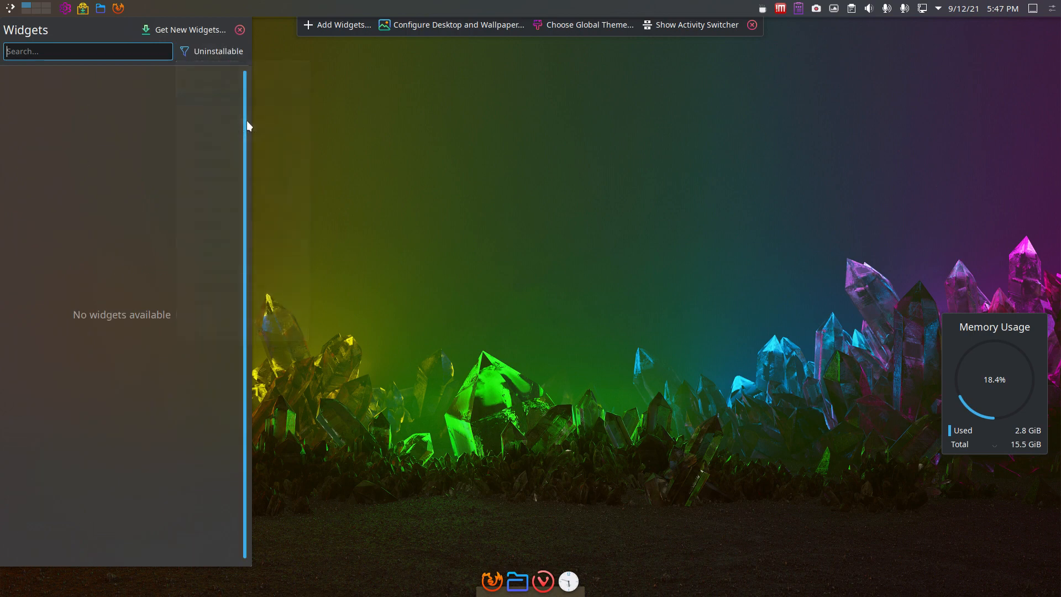
{"action": "left_click", "coordinate": [209, 56]}
{"action": "left_click", "coordinate": [213, 84]}
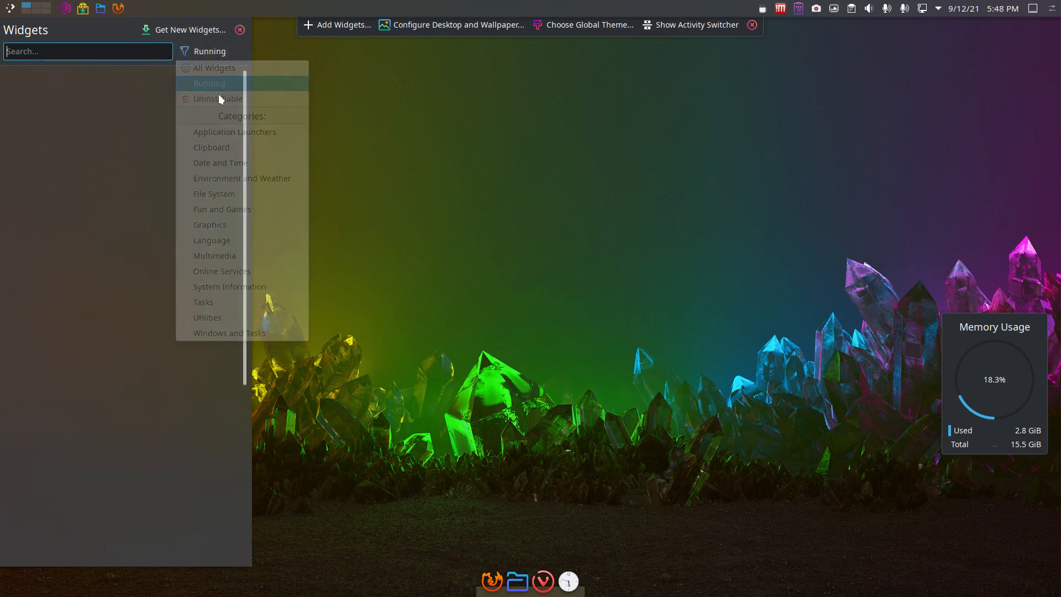
Reset the widget filter to All Widgets and bring up the downloadable Plasma widgets in a window nearer the desktop's centre
{"action": "left_click", "coordinate": [214, 55]}
{"action": "left_click", "coordinate": [216, 68]}
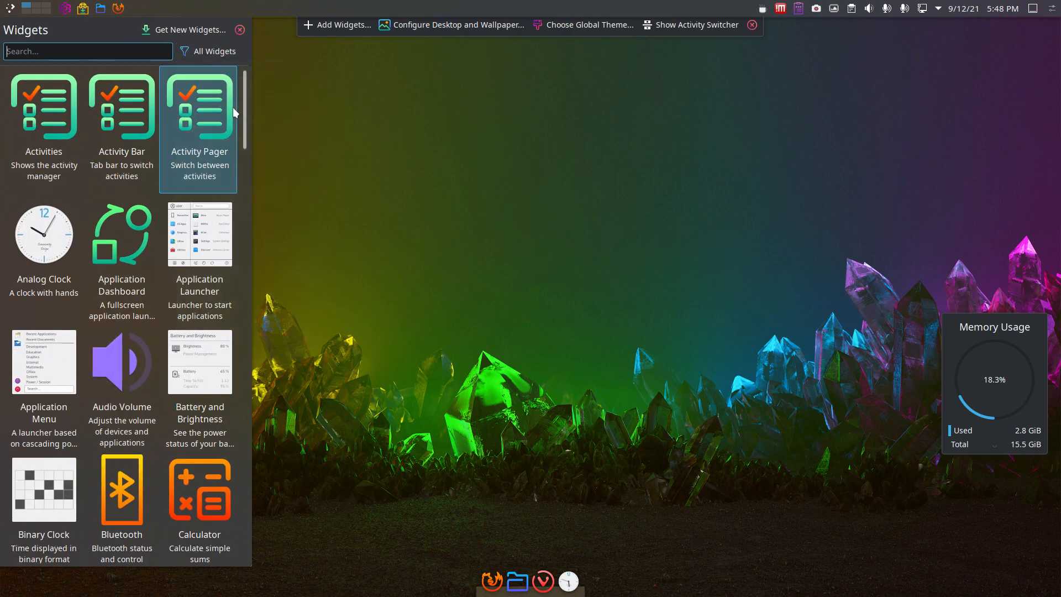
{"action": "left_click", "coordinate": [198, 32]}
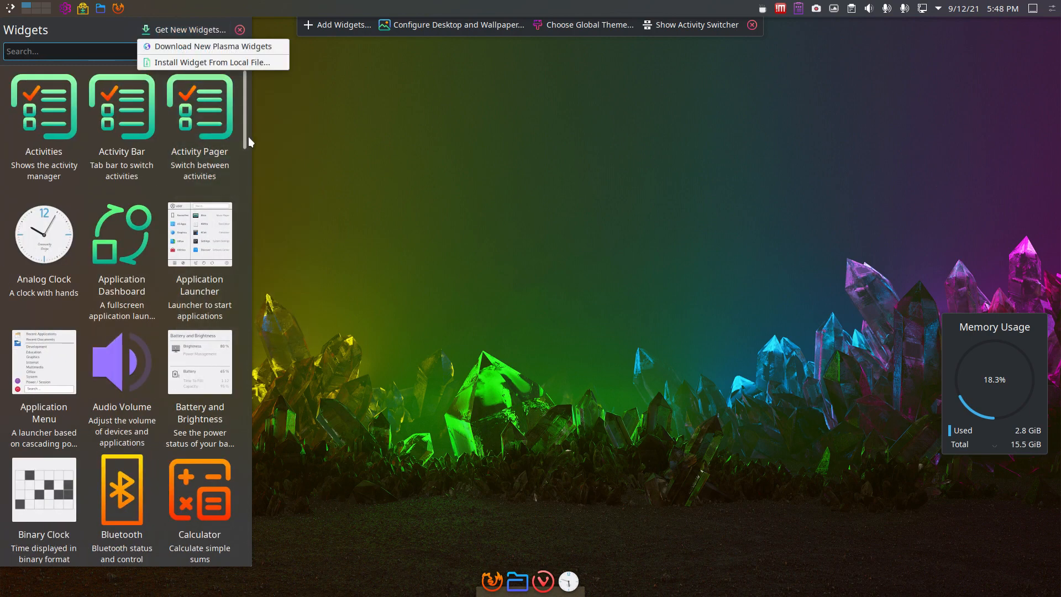
{"action": "left_click", "coordinate": [236, 55]}
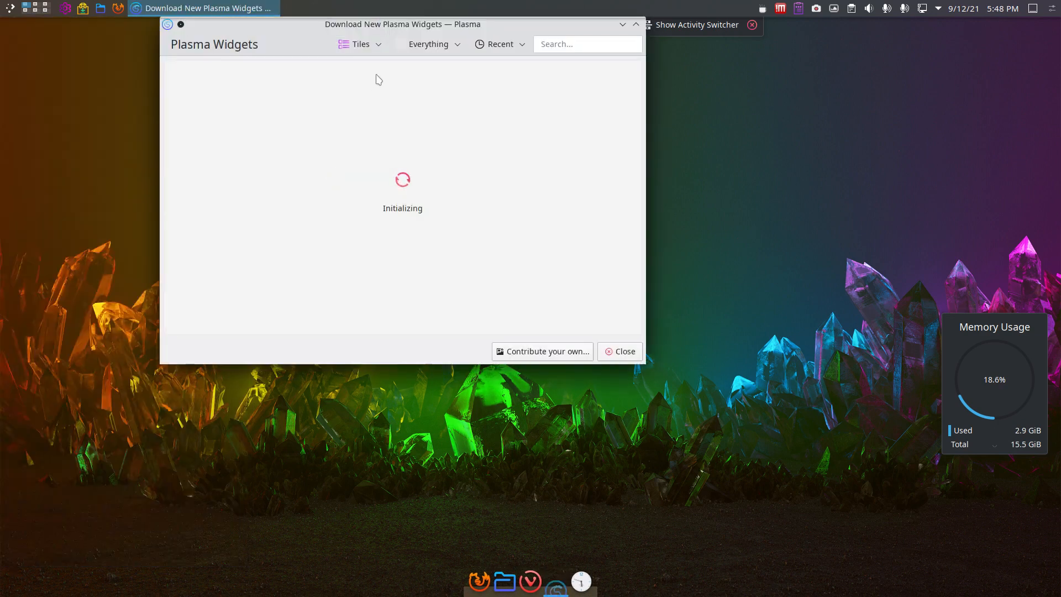
{"action": "left_click_drag", "start_coordinate": [405, 32], "coordinate": [476, 128]}
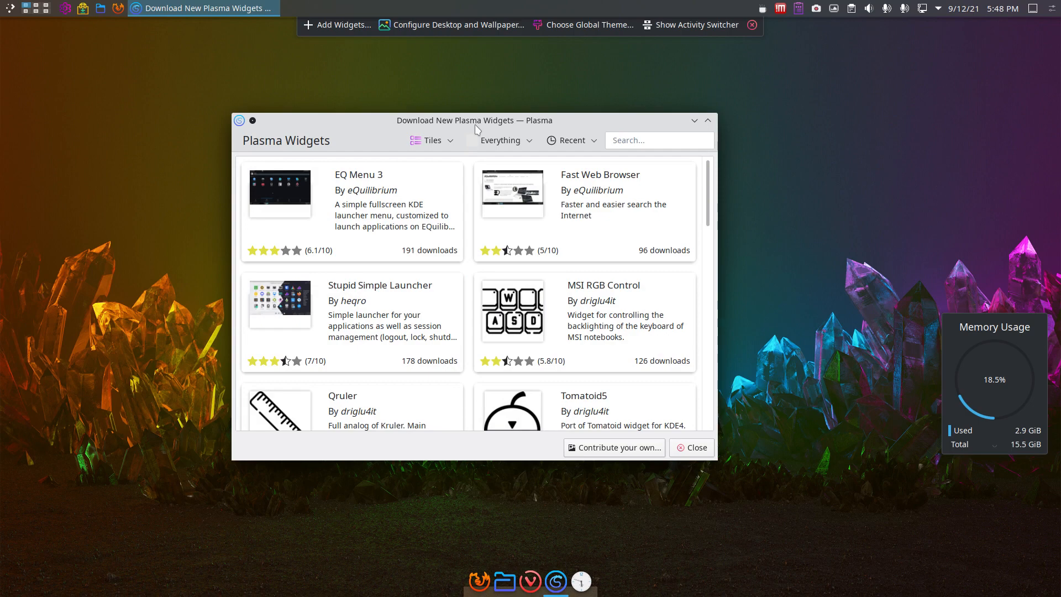
Search the downloadable Plasma widgets for "panel" and review the details of OnzeMenu [11]
{"action": "left_click", "coordinate": [635, 141]}
{"action": "type", "text": "panel"}
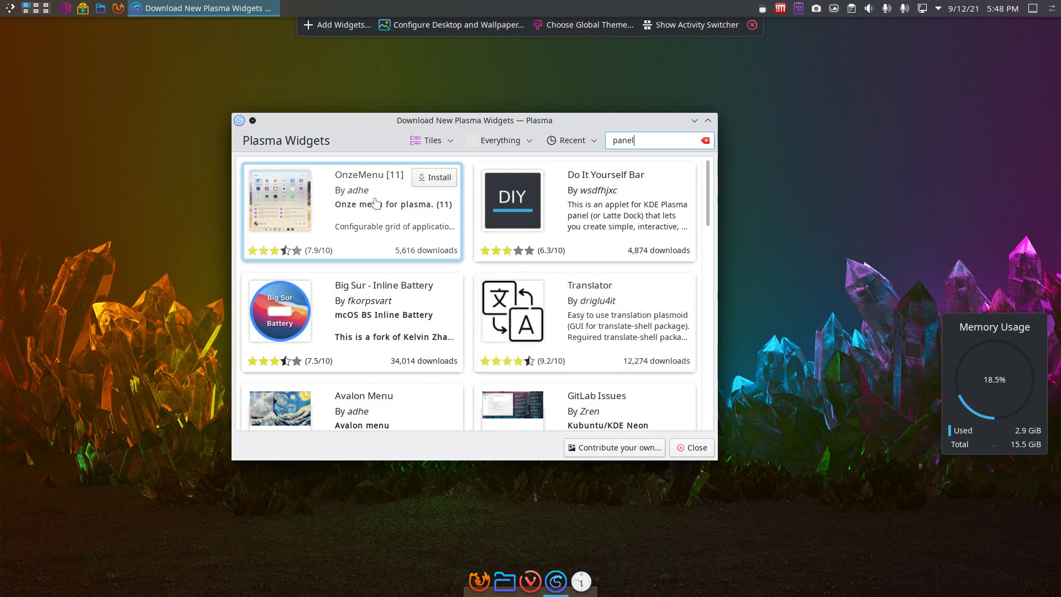
{"action": "left_click", "coordinate": [287, 203]}
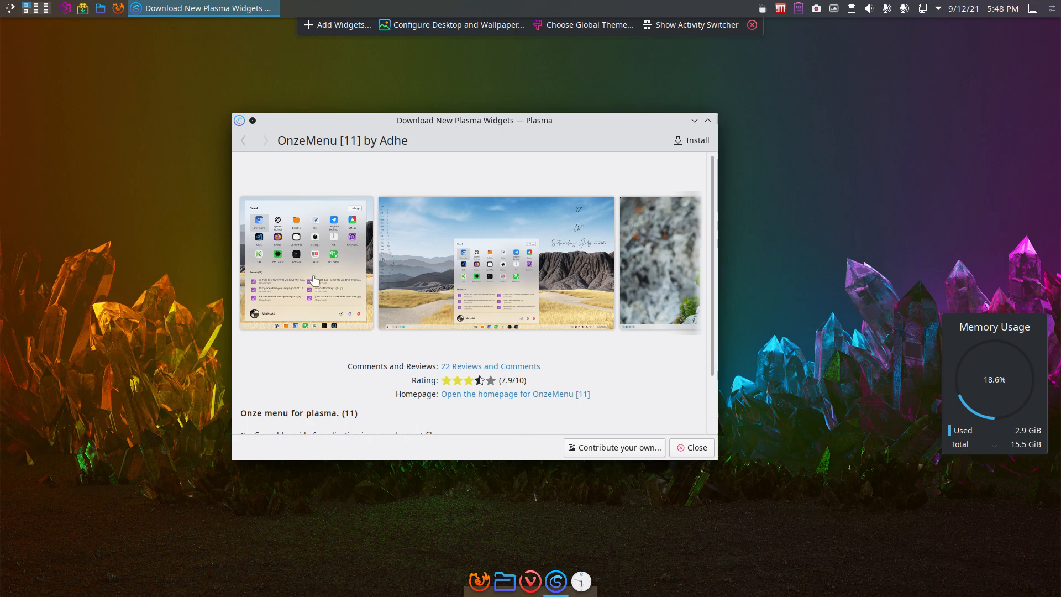
{"action": "scroll", "coordinate": [314, 280], "scroll_direction": "down", "scroll_amount": 2}
View the OnzeMenu [11] homepage in Firefox, closing the LastPass, Adblock Plus and Firefox Privacy Notice tabs, and read its description and usage instructions
{"action": "left_click", "coordinate": [556, 324]}
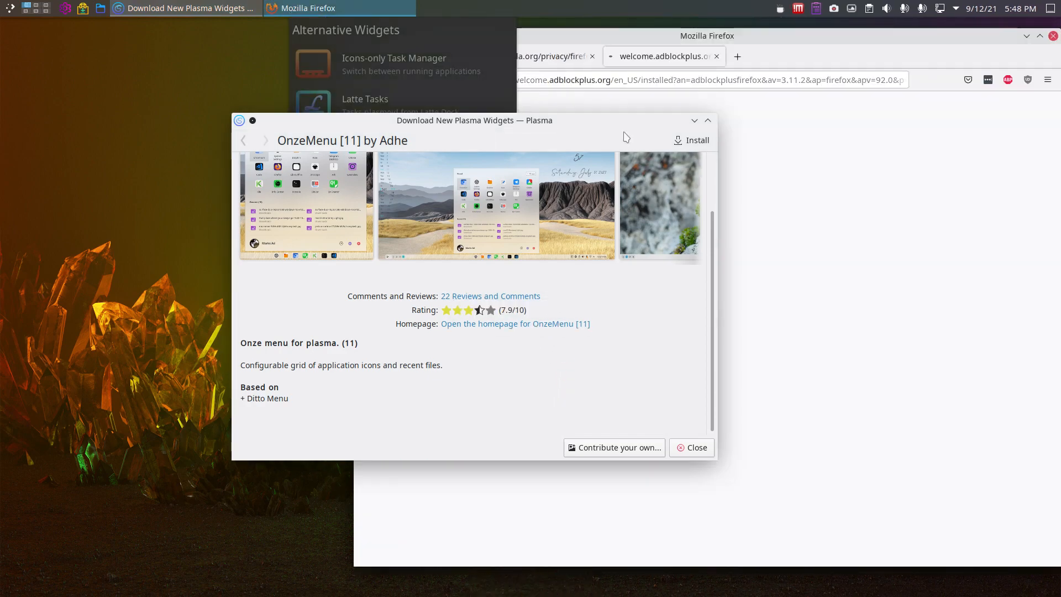
{"action": "left_click_drag", "start_coordinate": [715, 142], "coordinate": [492, 198]}
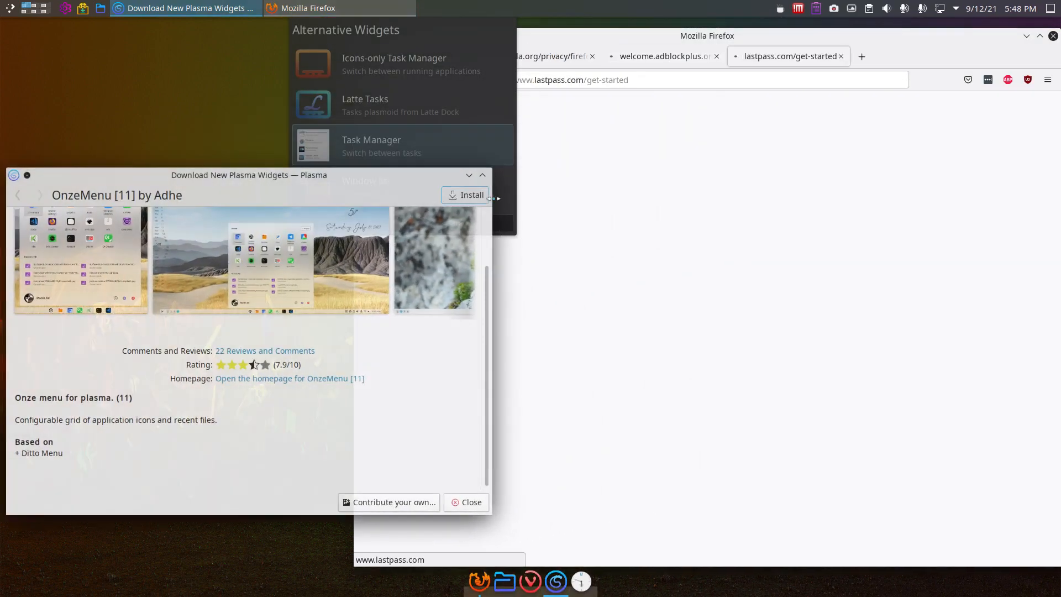
{"action": "left_click", "coordinate": [840, 56]}
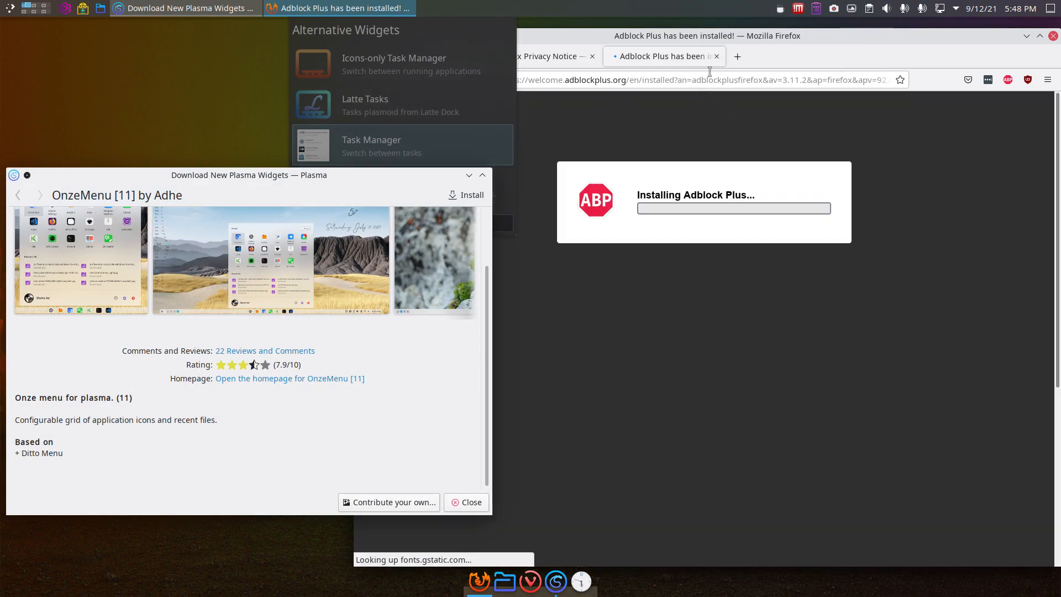
{"action": "left_click", "coordinate": [716, 55]}
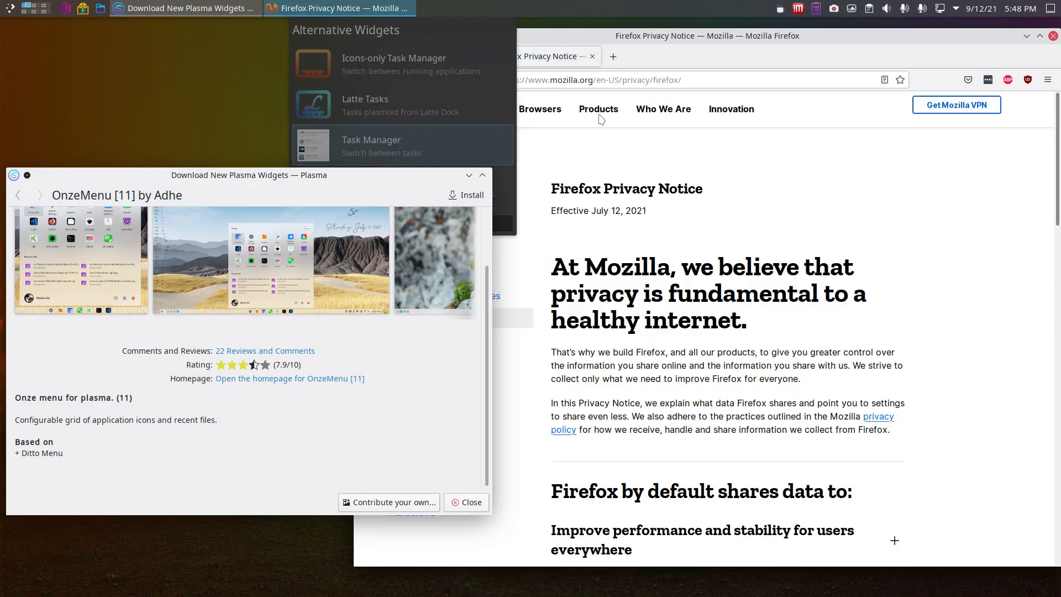
{"action": "left_click", "coordinate": [590, 57]}
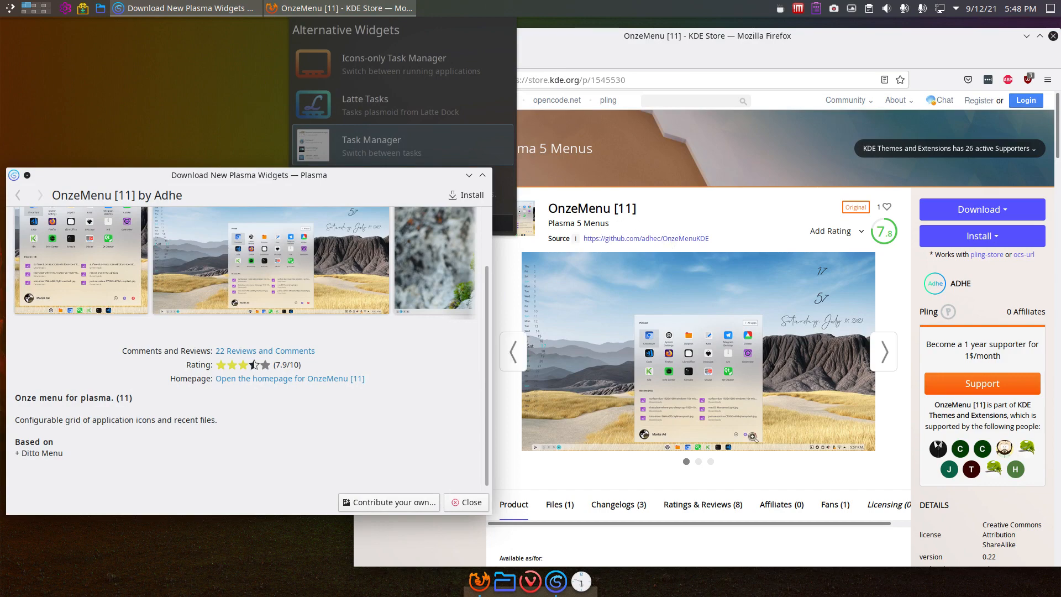
{"action": "scroll", "coordinate": [752, 436], "scroll_direction": "down", "scroll_amount": 6}
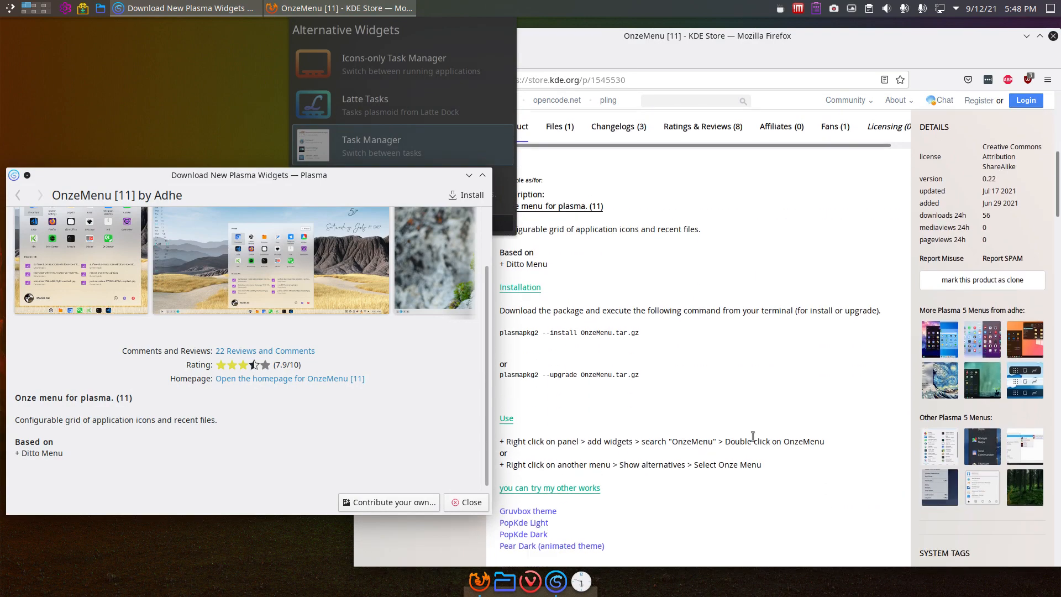
Install the OnzeMenu [11] widget, and close the download window, Firefox and the leftover Alternative Widgets list
{"action": "left_click", "coordinate": [468, 195]}
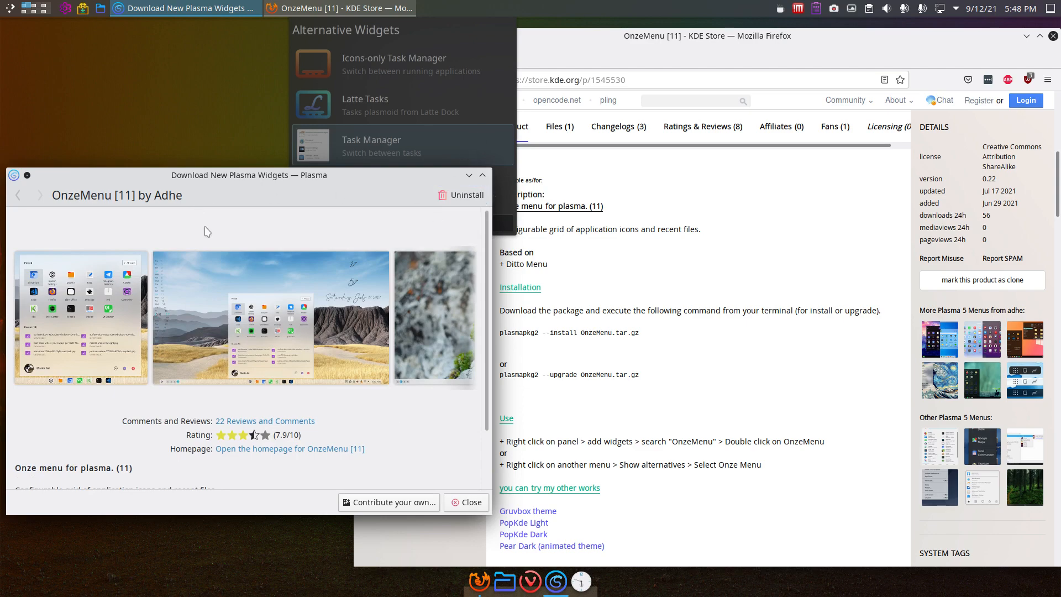
{"action": "left_click", "coordinate": [461, 502]}
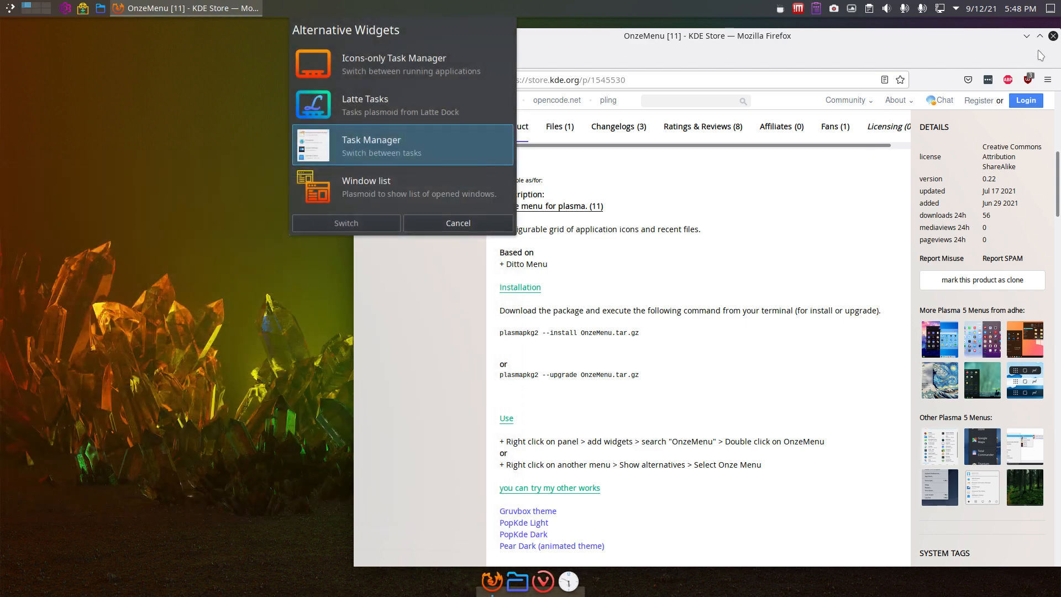
{"action": "left_click", "coordinate": [1052, 37]}
{"action": "left_click", "coordinate": [435, 219]}
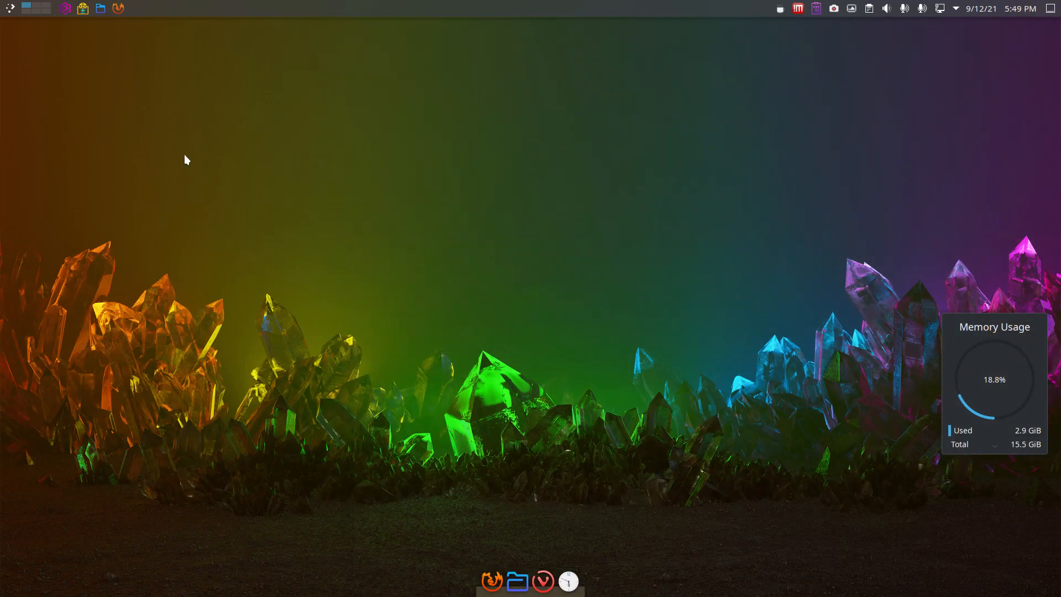
{"action": "left_click", "coordinate": [7, 9]}
{"action": "right_click", "coordinate": [5, 11]}
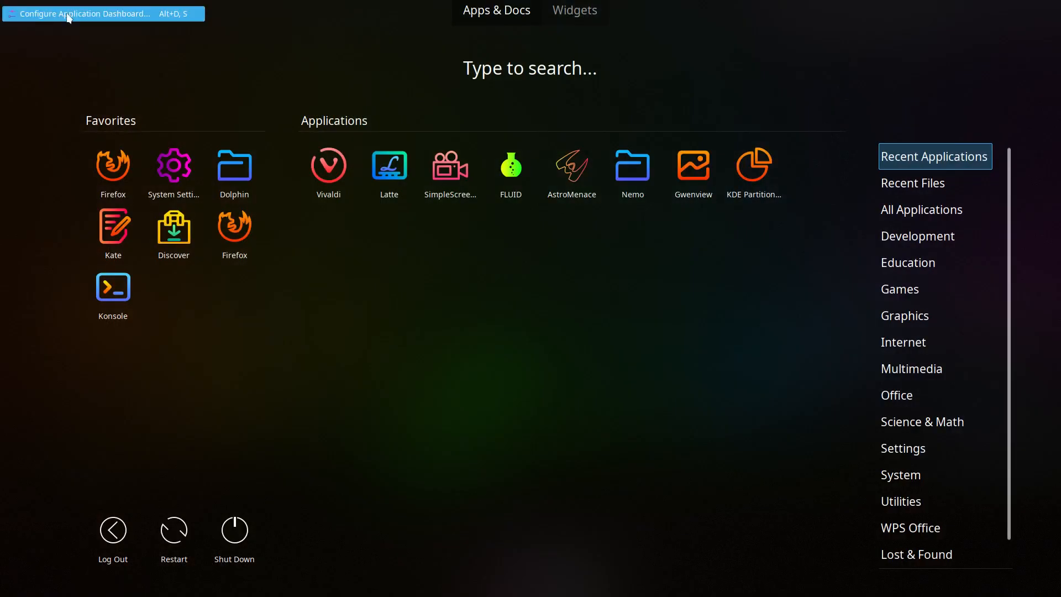
{"action": "left_click", "coordinate": [8, 13]}
{"action": "key", "text": "Escape"}
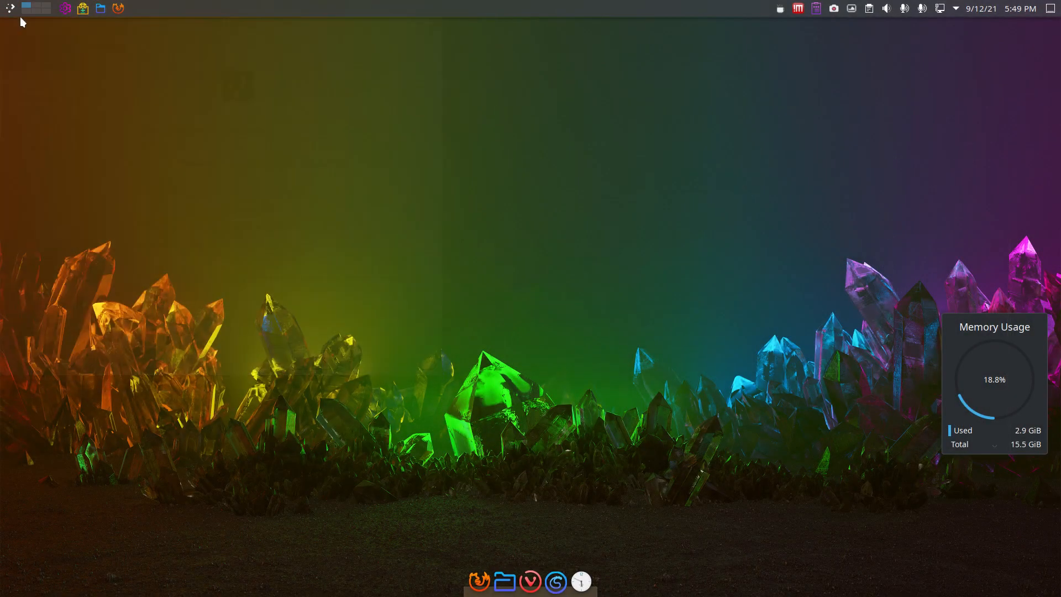
Switch the top panel's application launcher to the alternative widget OnzeMenu
{"action": "right_click", "coordinate": [9, 8]}
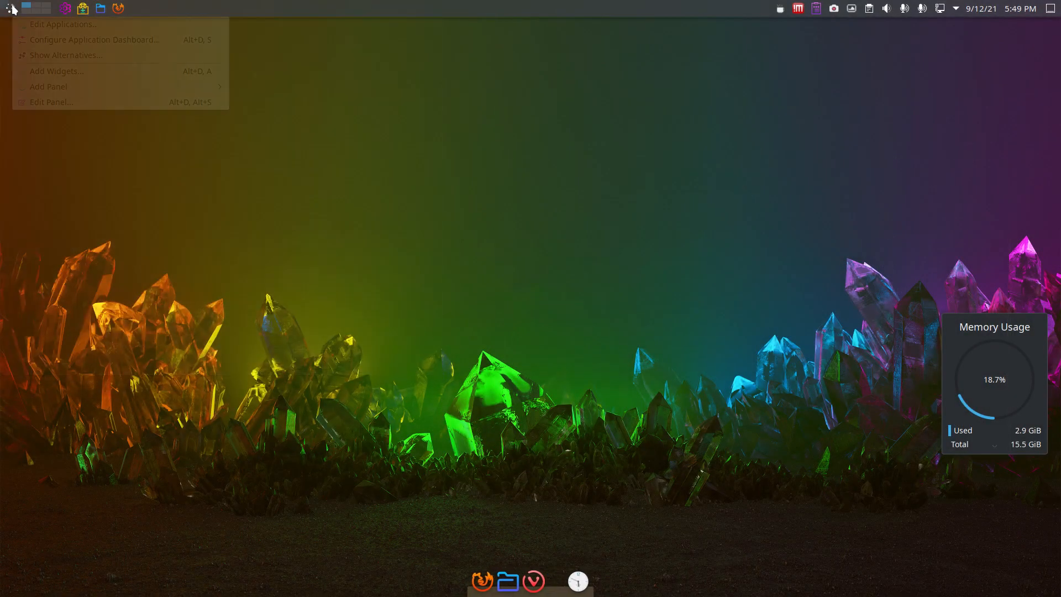
{"action": "left_click", "coordinate": [113, 56]}
{"action": "left_click", "coordinate": [117, 197]}
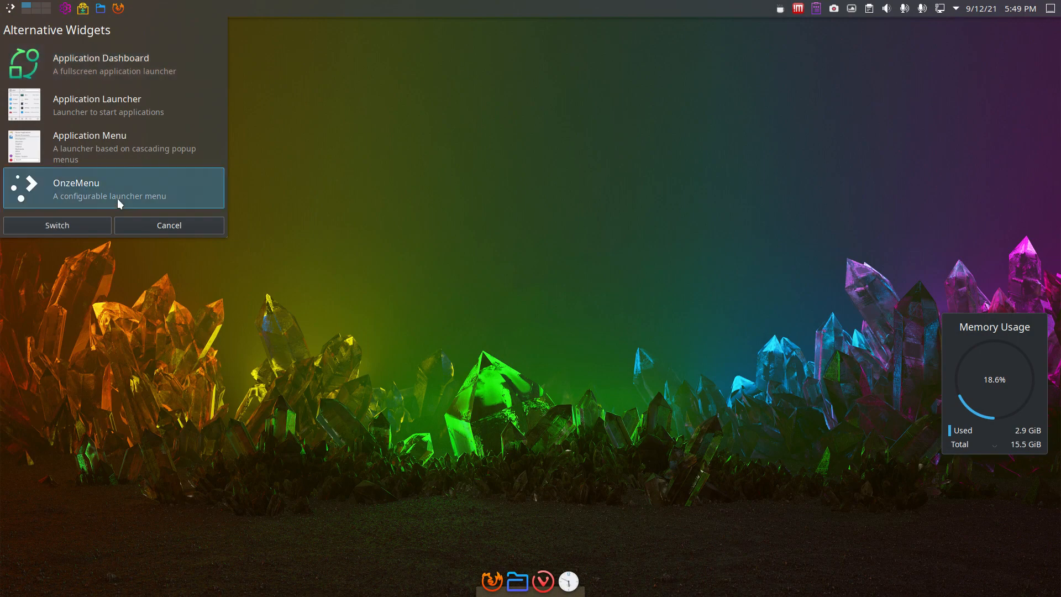
{"action": "left_click", "coordinate": [85, 230]}
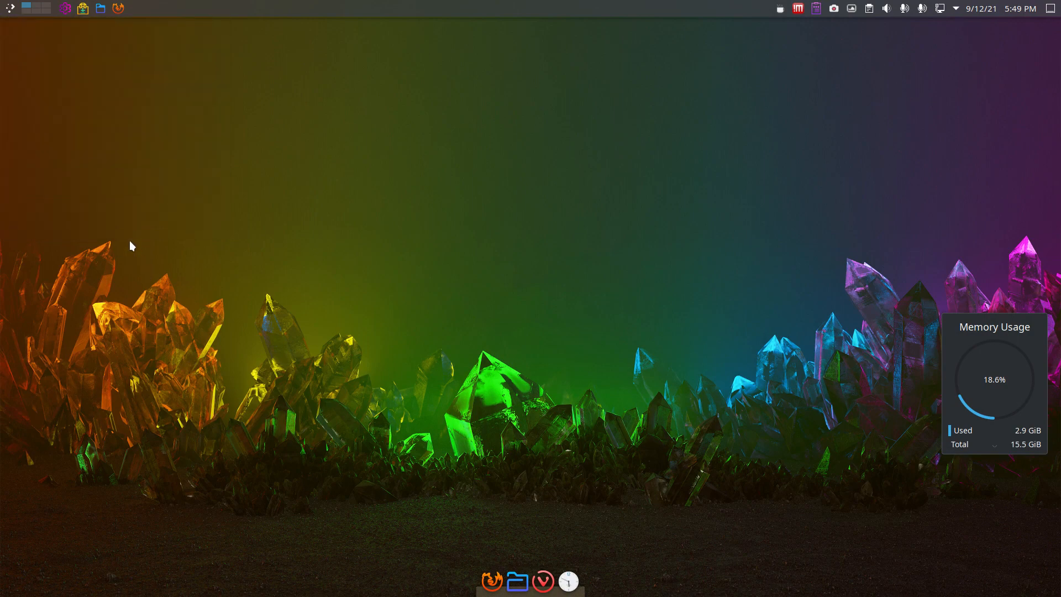
Open OnzeMenu from the top panel and browse its full list of applications
{"action": "left_click", "coordinate": [4, 6]}
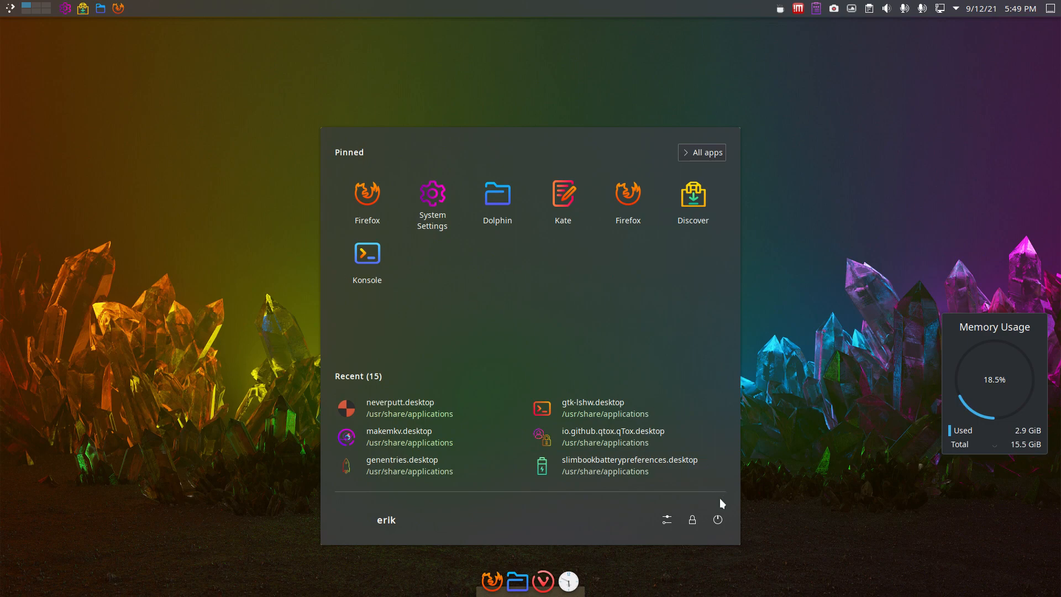
{"action": "left_click", "coordinate": [682, 157]}
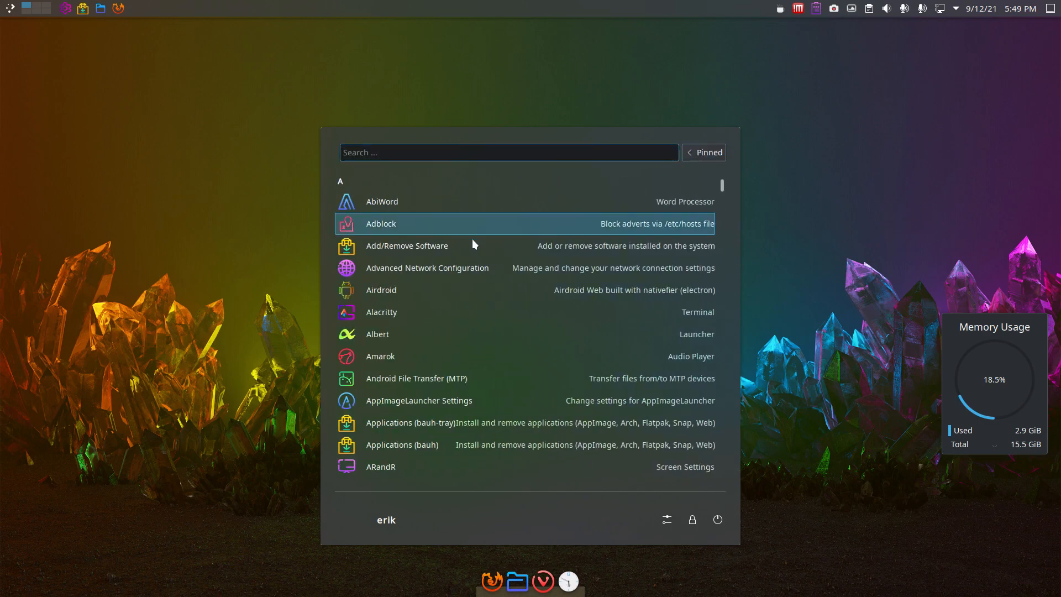
{"action": "scroll", "coordinate": [464, 244], "scroll_direction": "down", "scroll_amount": 5}
{"action": "scroll", "coordinate": [459, 245], "scroll_direction": "down", "scroll_amount": 20}
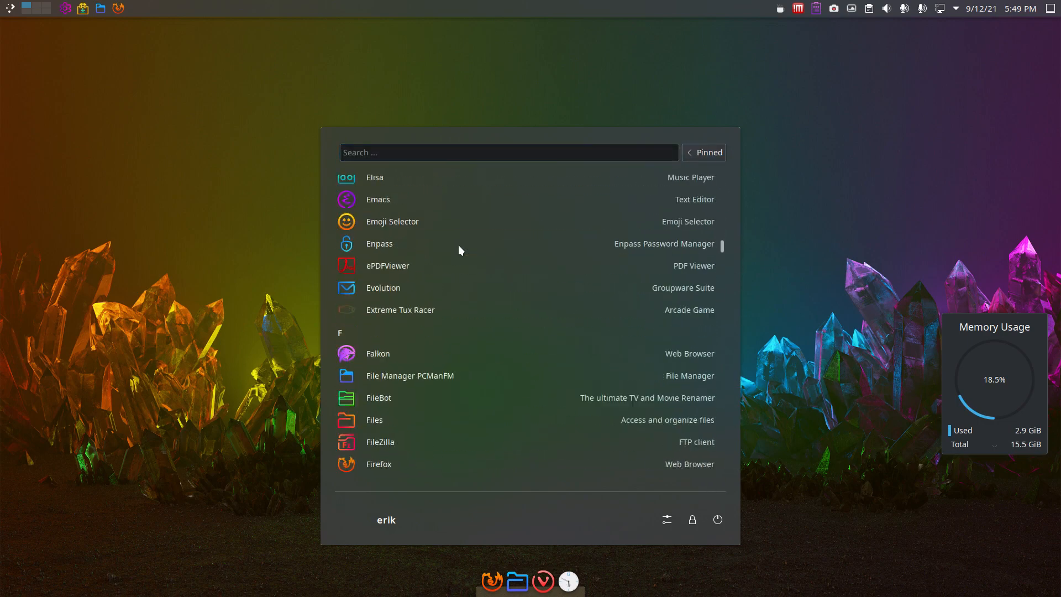
{"action": "scroll", "coordinate": [459, 244], "scroll_direction": "down", "scroll_amount": 20}
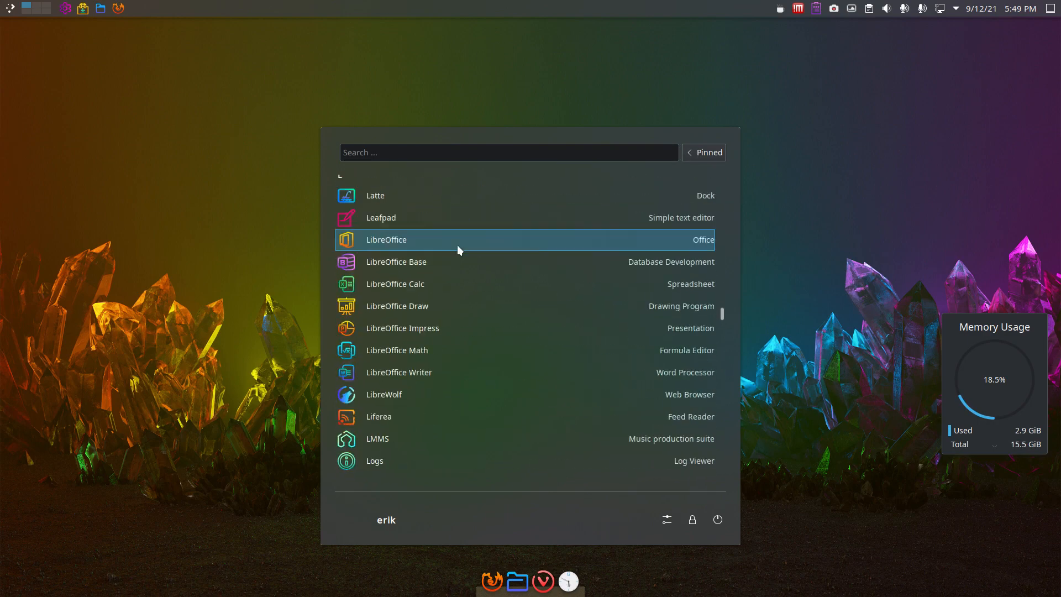
{"action": "scroll", "coordinate": [456, 244], "scroll_direction": "down", "scroll_amount": 8}
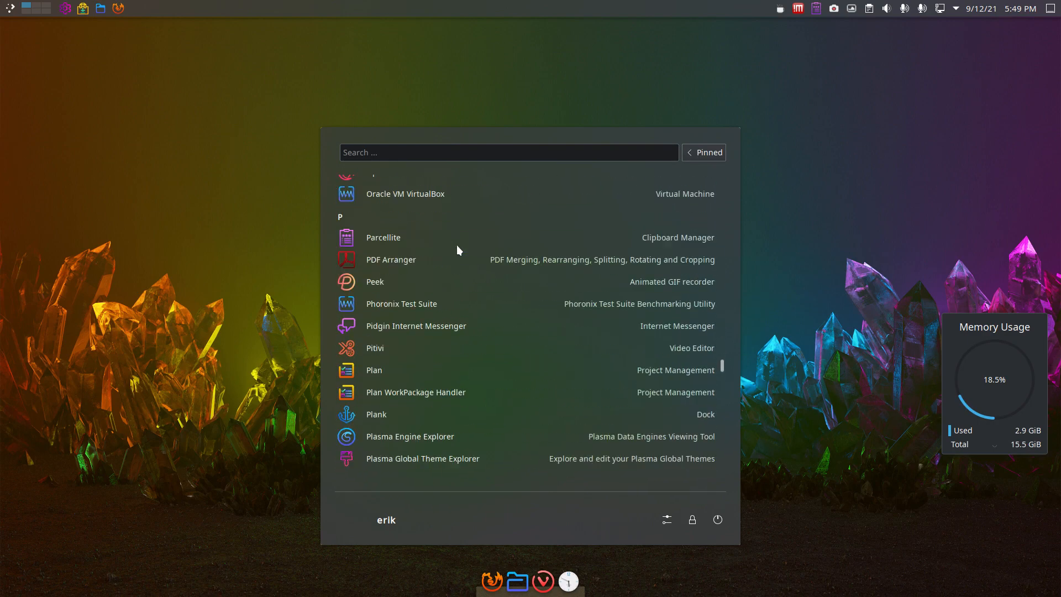
Launch System Settings from OnzeMenu and close it, then view the menu's pinned page once more and dismiss it
{"action": "left_click", "coordinate": [667, 518]}
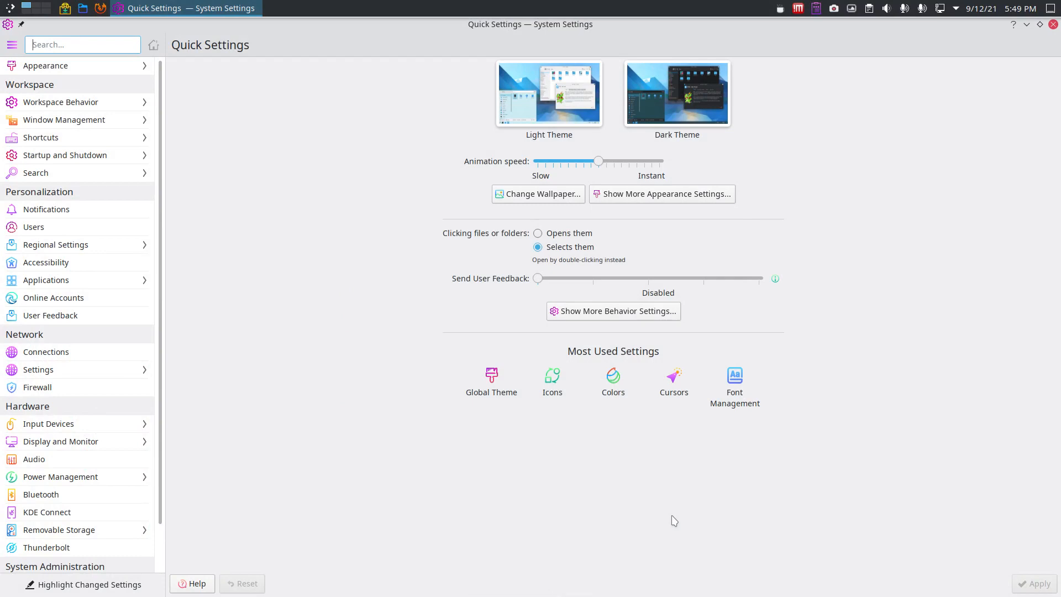
{"action": "left_click", "coordinate": [1053, 24]}
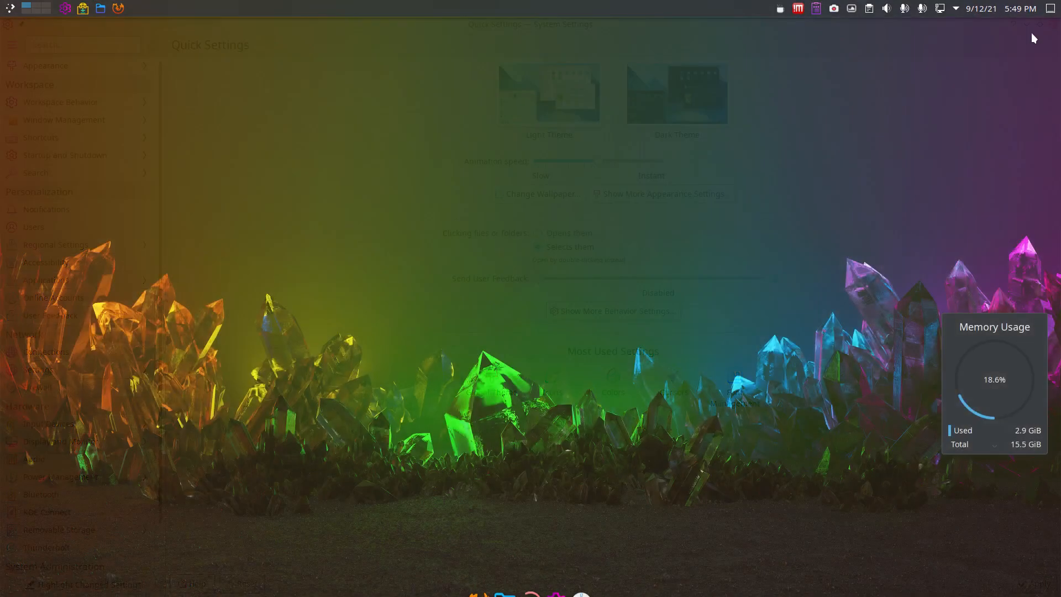
{"action": "left_click", "coordinate": [5, 6]}
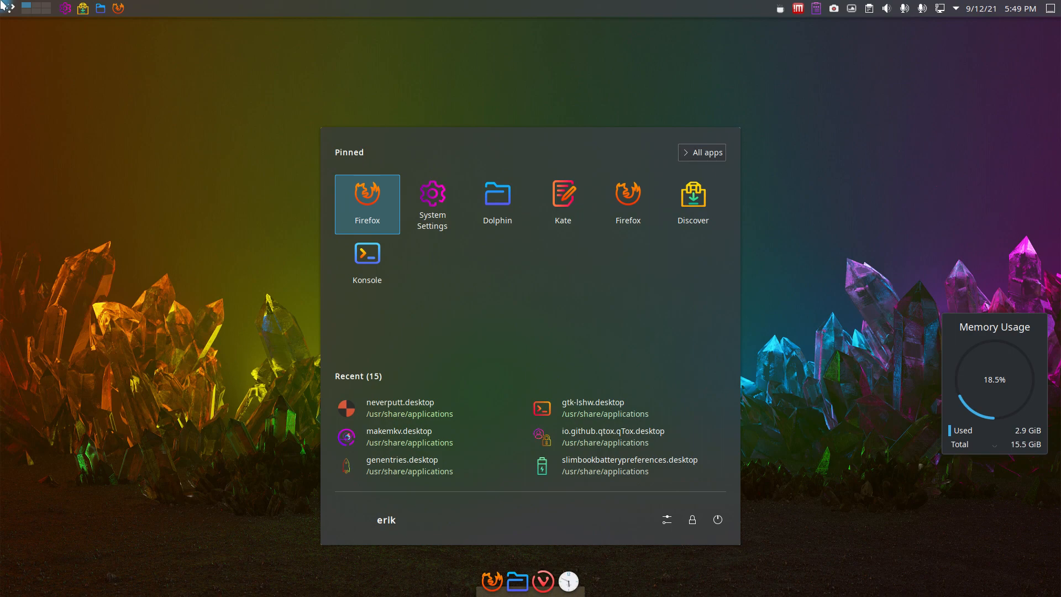
{"action": "left_click", "coordinate": [716, 72]}
Reopen the list of downloadable Plasma widgets from the top panel and display it in Icons Only View Mode
{"action": "right_click", "coordinate": [173, 9]}
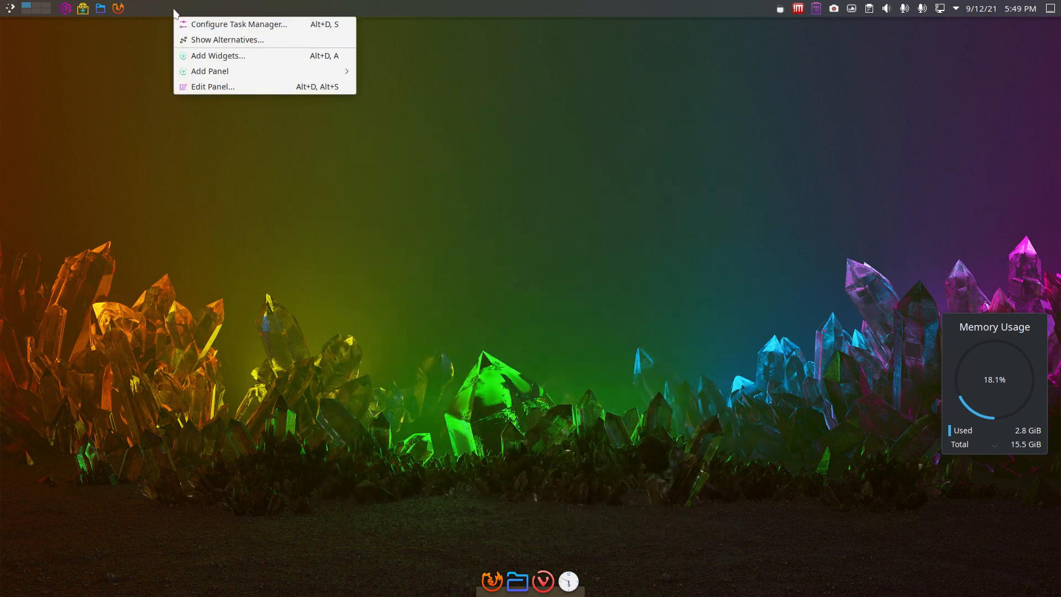
{"action": "left_click", "coordinate": [256, 59]}
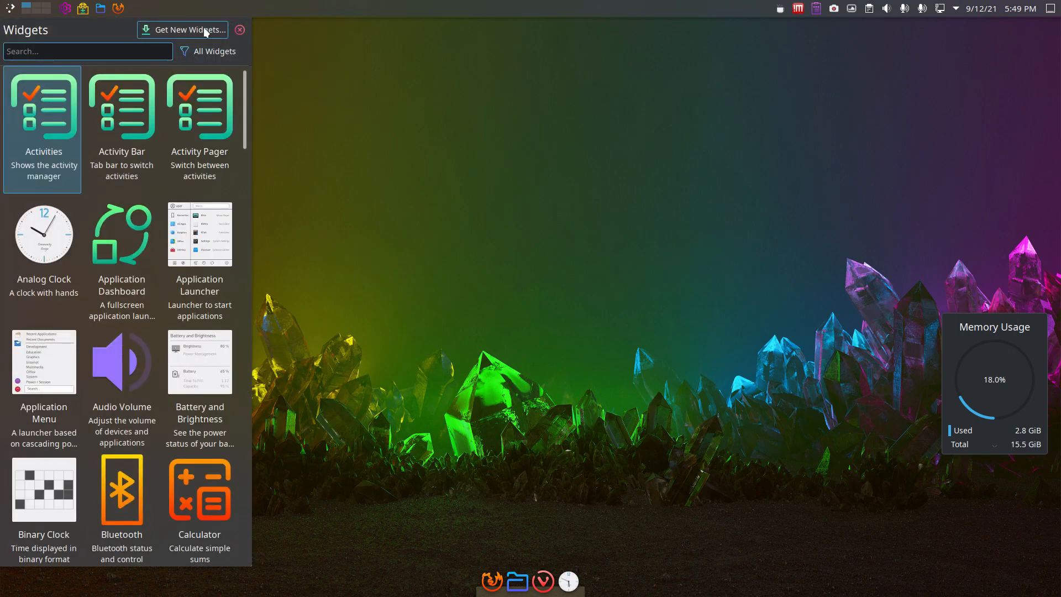
{"action": "left_click", "coordinate": [203, 27]}
{"action": "left_click", "coordinate": [235, 47]}
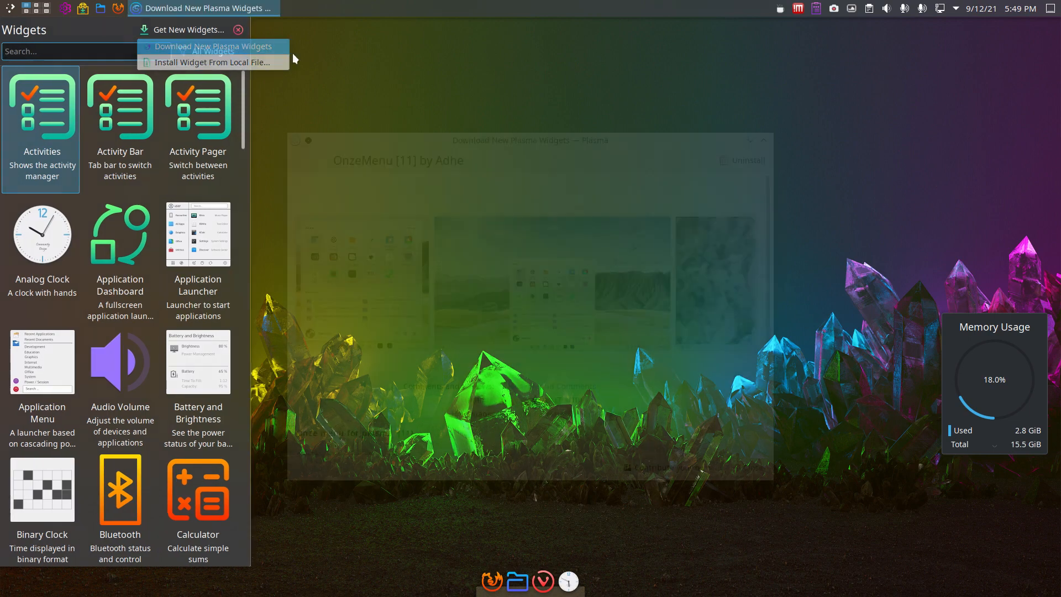
{"action": "left_click", "coordinate": [305, 161]}
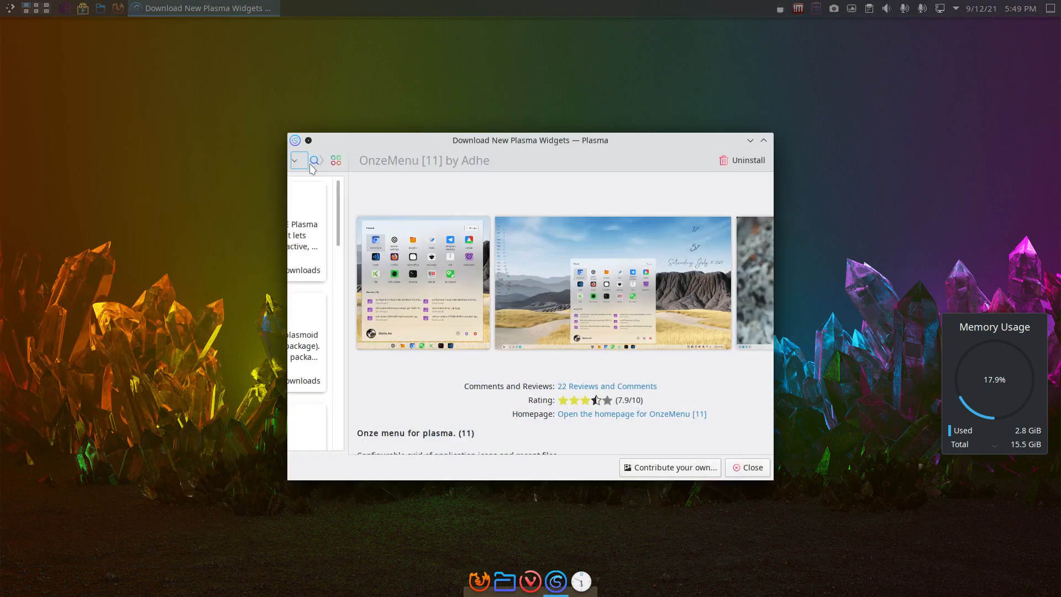
{"action": "mouse_move", "coordinate": [457, 223]}
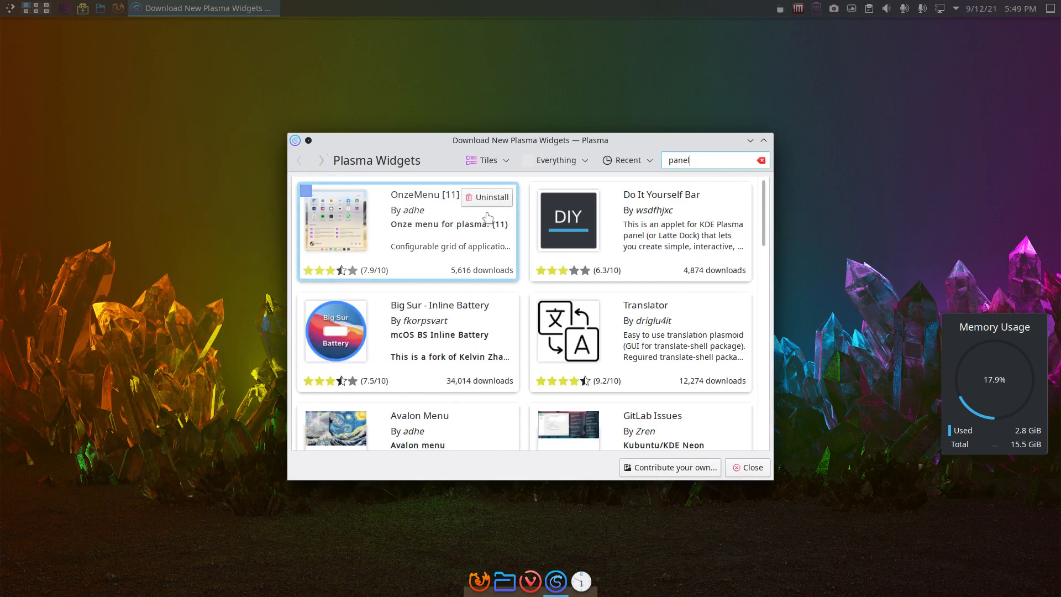
{"action": "left_click", "coordinate": [487, 160]}
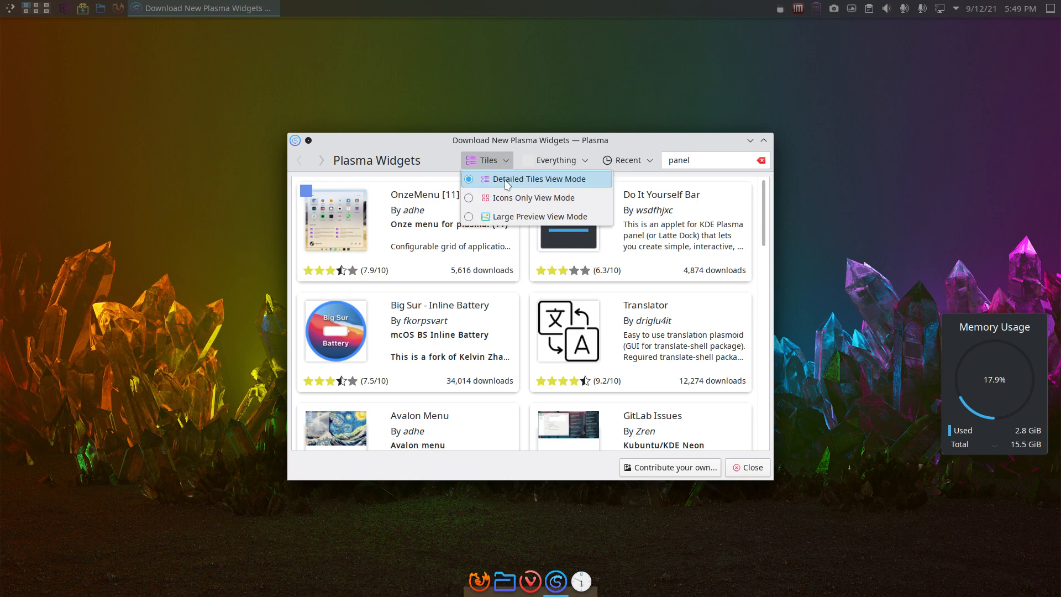
{"action": "left_click", "coordinate": [517, 197]}
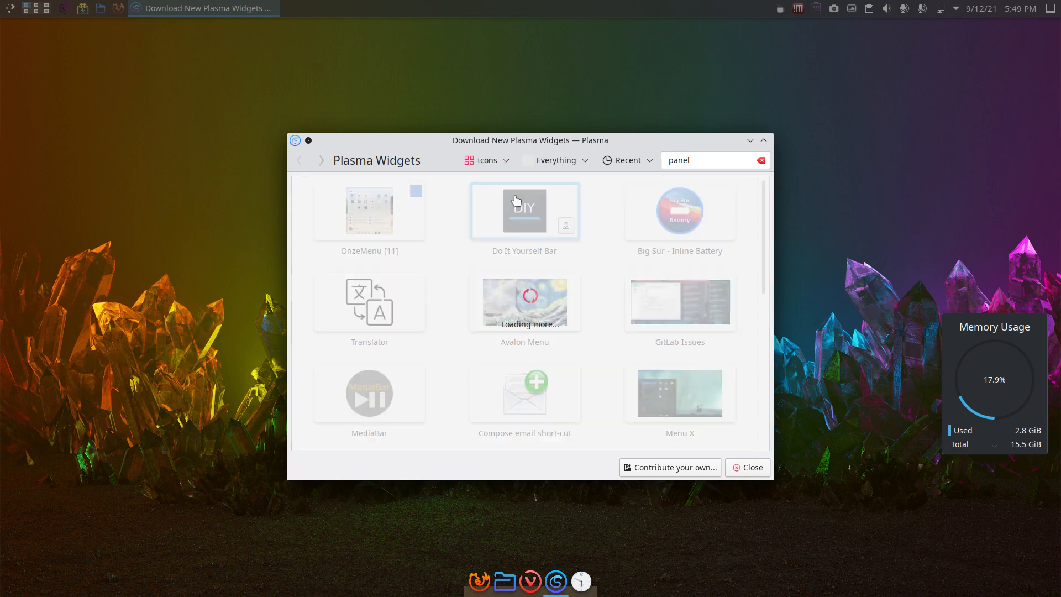
Check the filter and sort options of the downloadable widgets, browse the list and view the Menu Z details page
{"action": "left_click", "coordinate": [551, 162]}
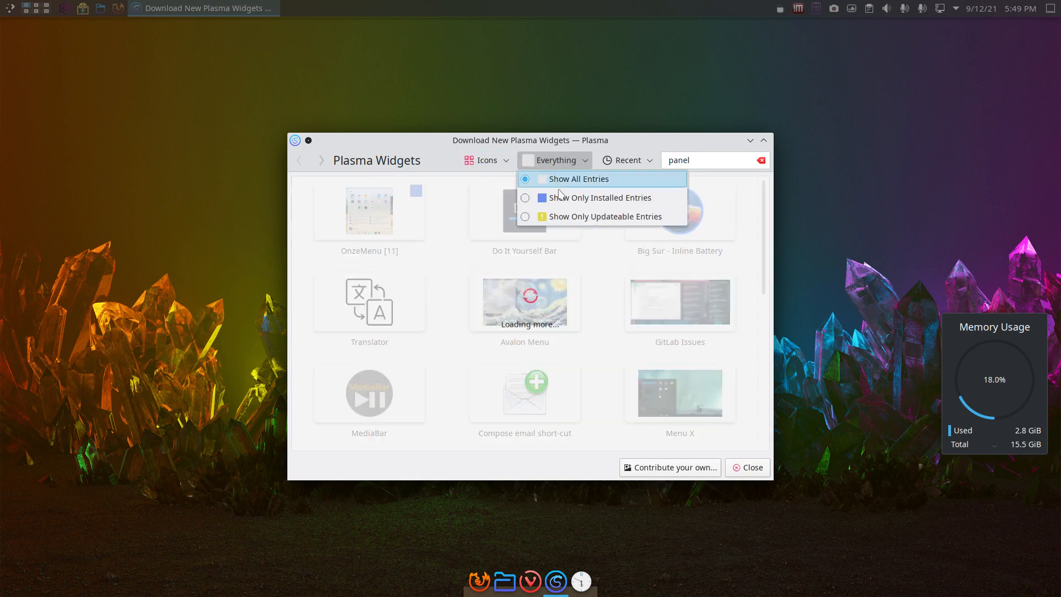
{"action": "left_click", "coordinate": [615, 161]}
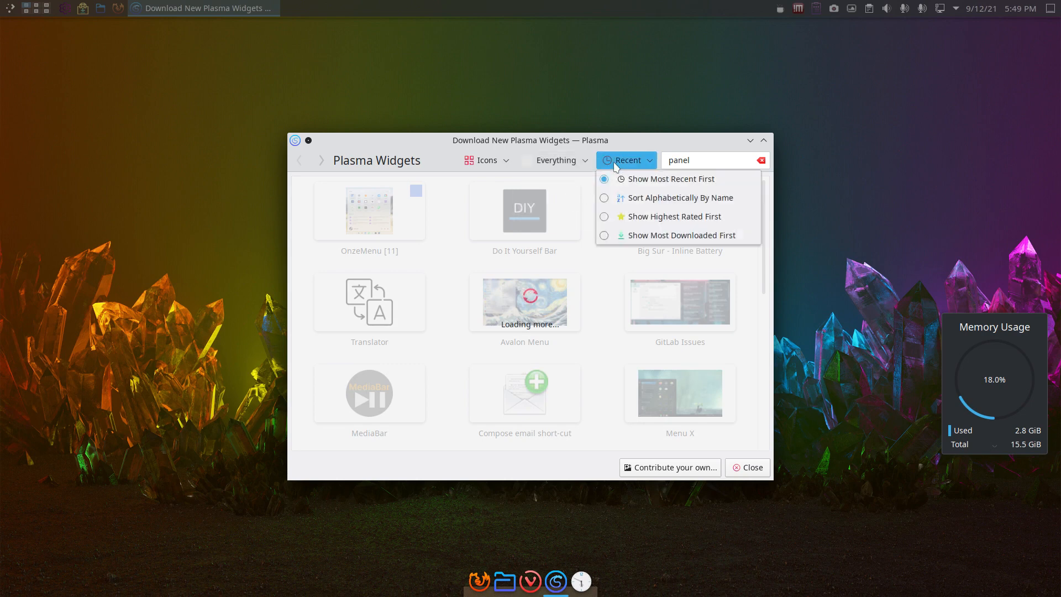
{"action": "left_click", "coordinate": [706, 159]}
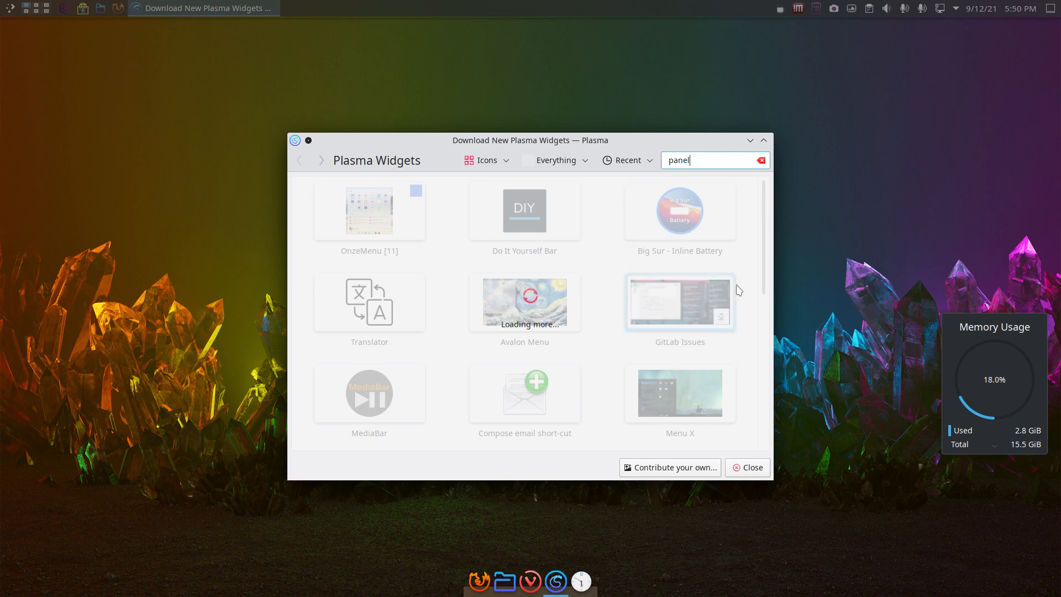
{"action": "scroll", "coordinate": [739, 290], "scroll_direction": "down", "scroll_amount": 3}
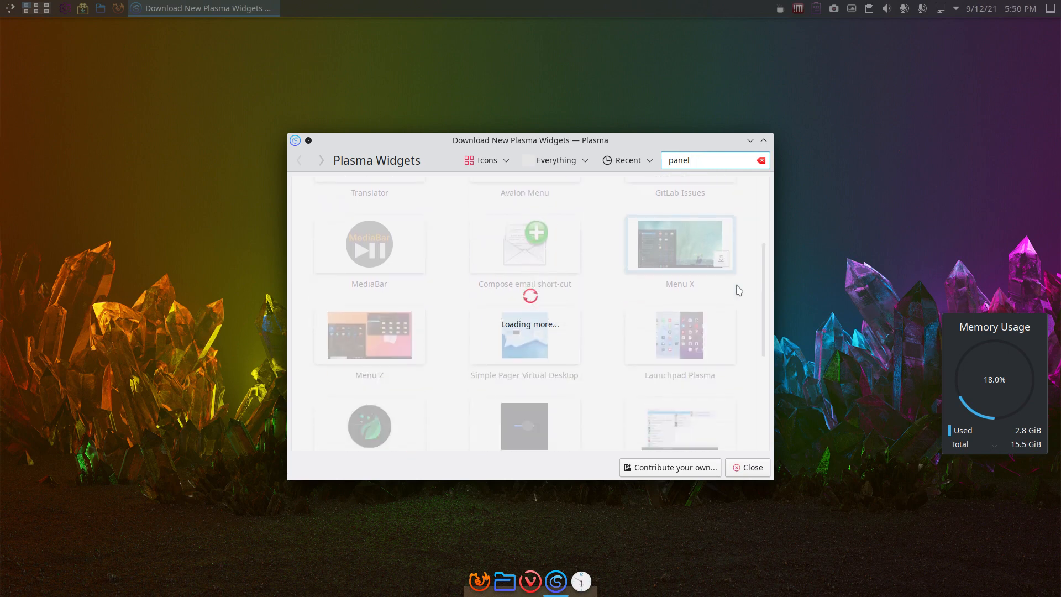
{"action": "scroll", "coordinate": [739, 290], "scroll_direction": "down", "scroll_amount": 2}
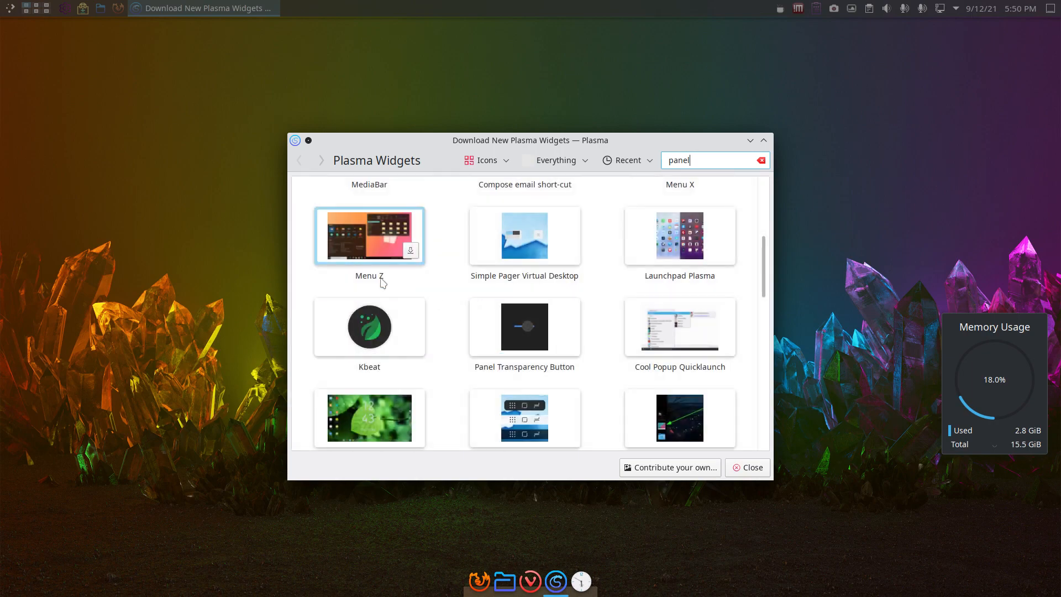
{"action": "left_click", "coordinate": [365, 244]}
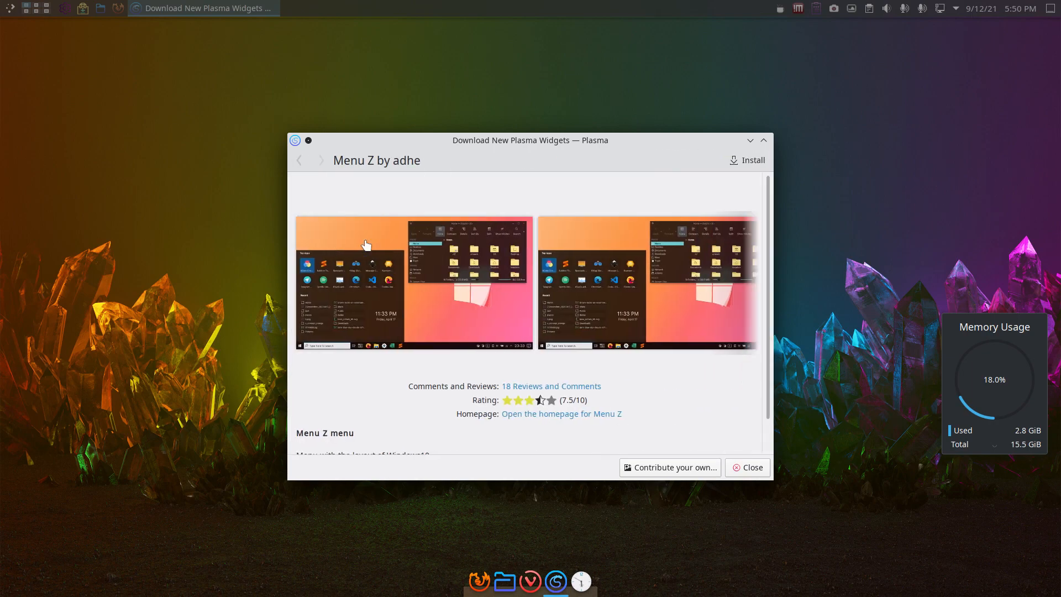
{"action": "left_click", "coordinate": [297, 163]}
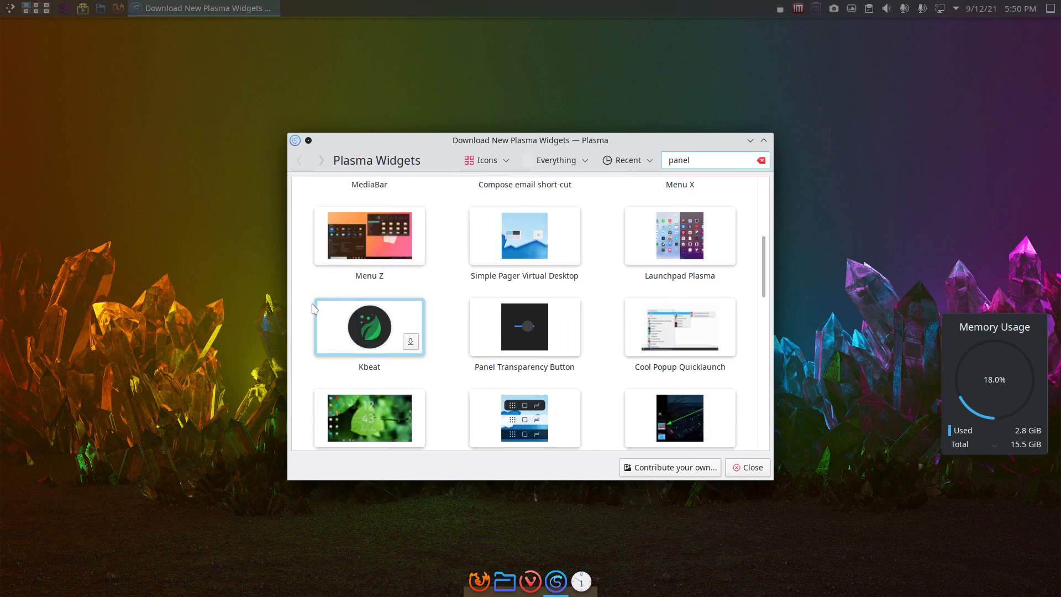
Find Split Digital Clock among the downloadable Plasma widgets and install it
{"action": "scroll", "coordinate": [461, 402], "scroll_direction": "down", "scroll_amount": 1}
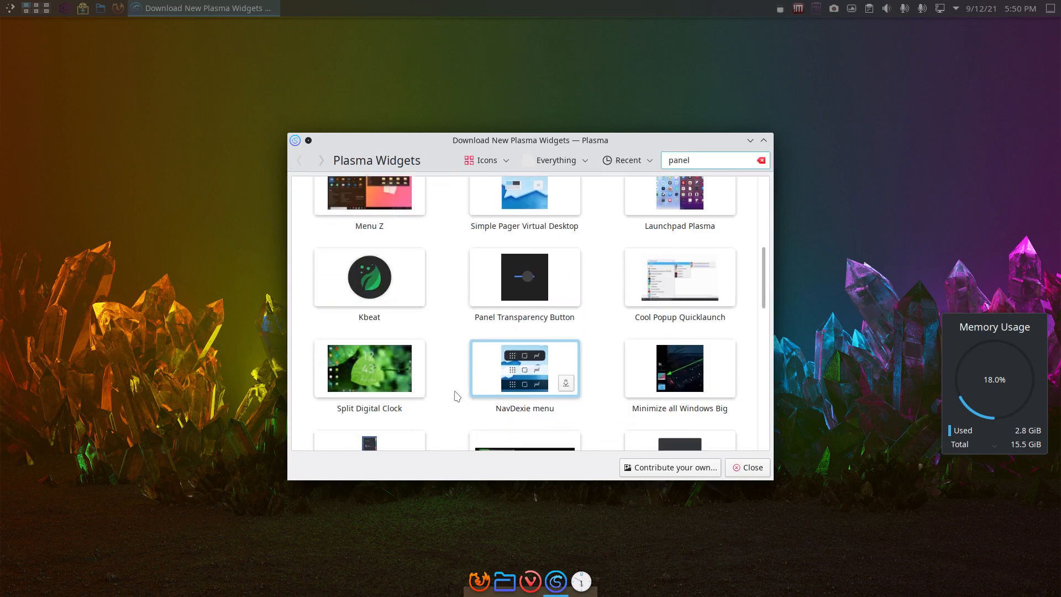
{"action": "scroll", "coordinate": [457, 396], "scroll_direction": "down", "scroll_amount": 1}
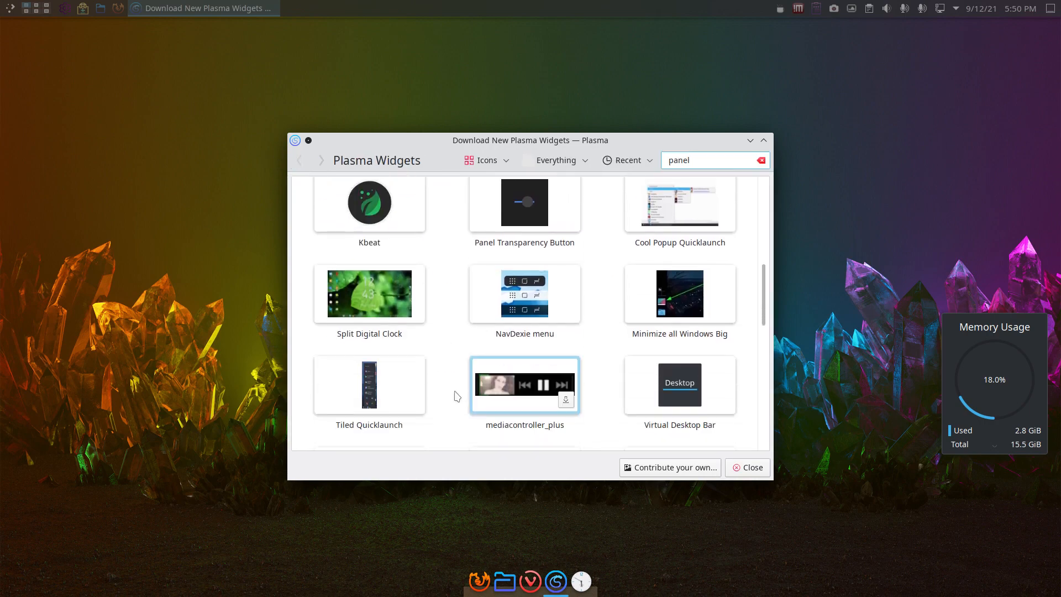
{"action": "left_click", "coordinate": [351, 302]}
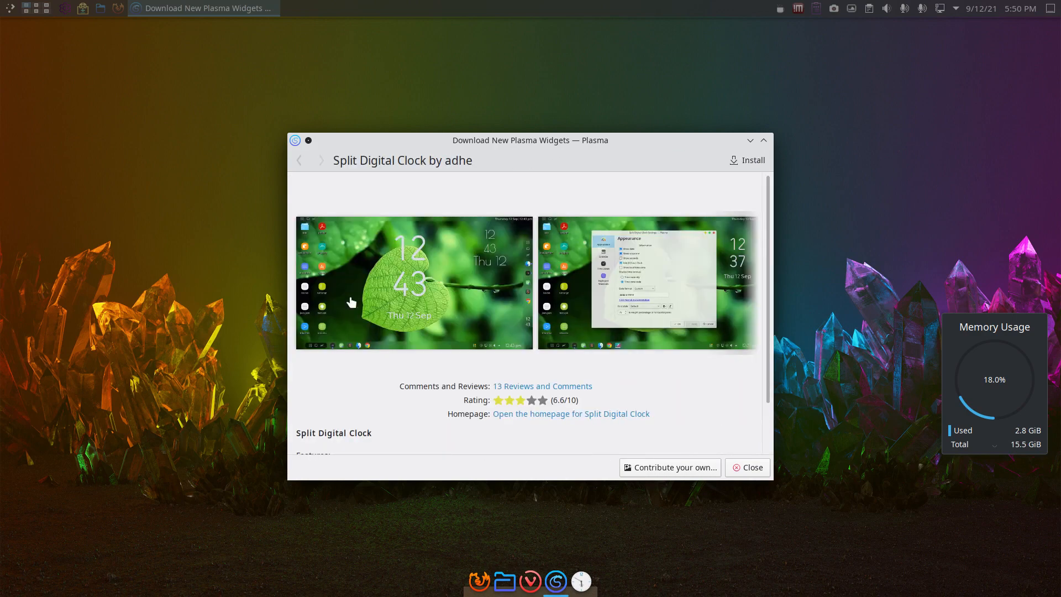
{"action": "left_click", "coordinate": [743, 161]}
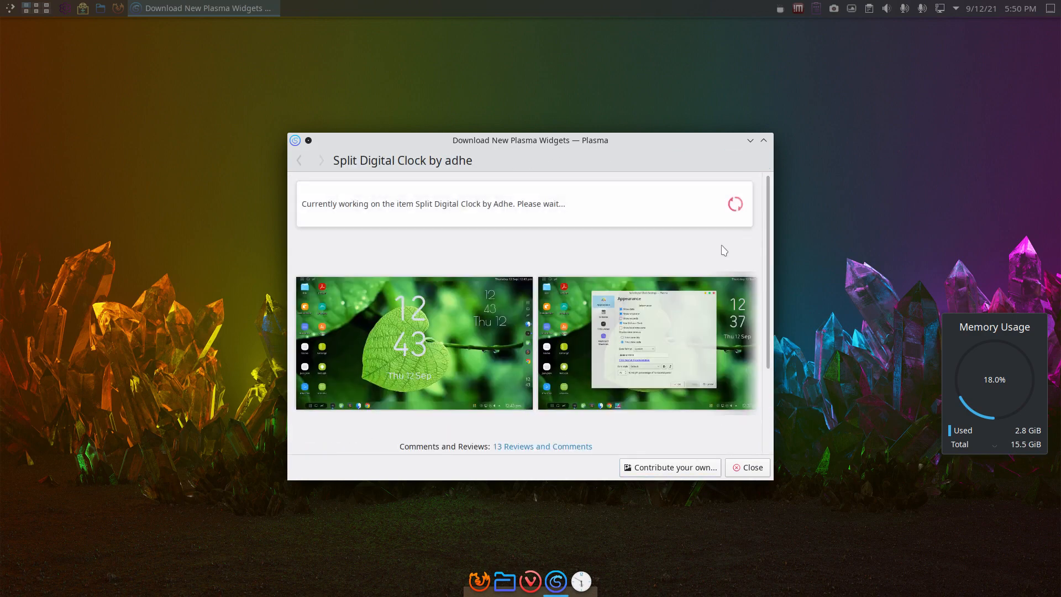
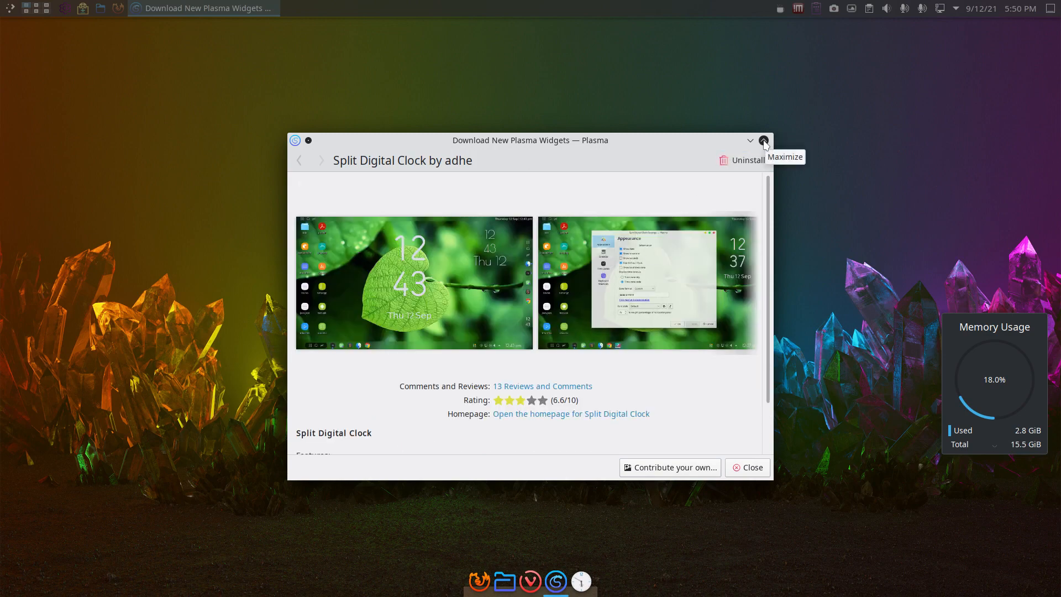
Minimize the widget download window and open the list of widgets that can be added to the desktop
{"action": "left_click", "coordinate": [7, 8]}
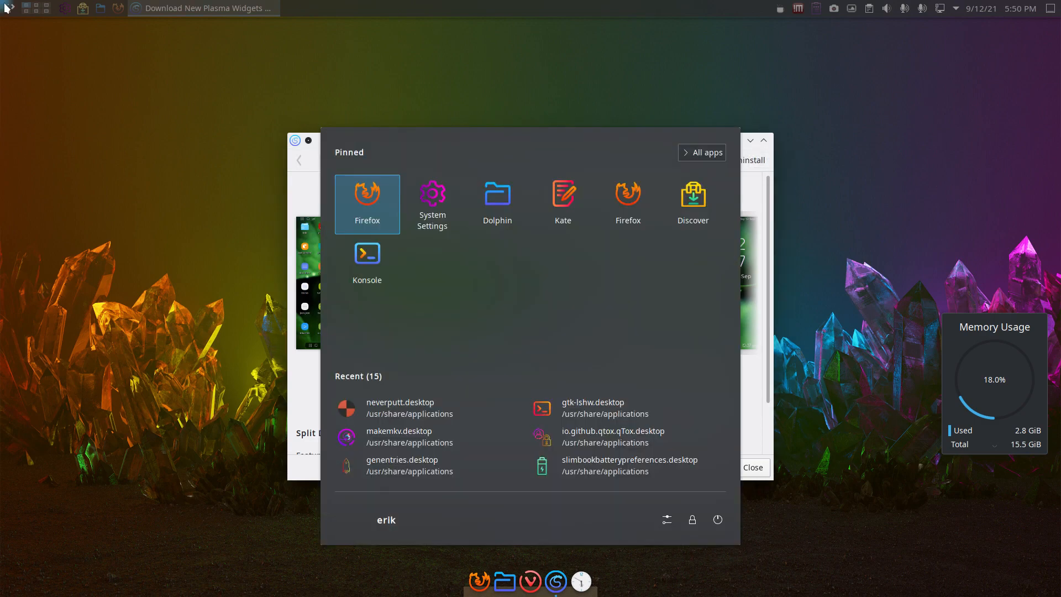
{"action": "left_click", "coordinate": [173, 73]}
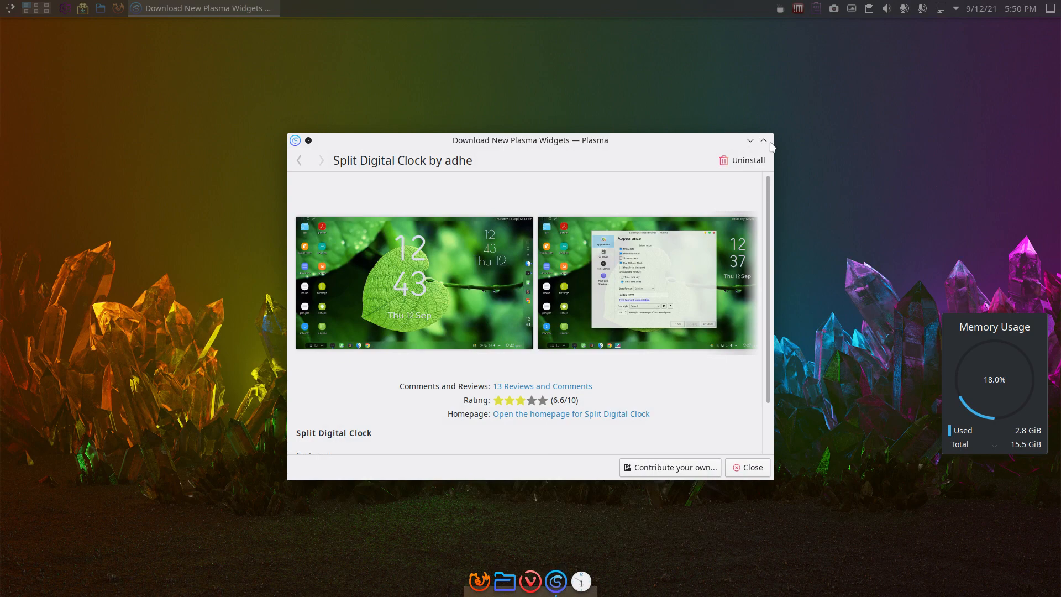
{"action": "left_click", "coordinate": [751, 140]}
{"action": "right_click", "coordinate": [119, 70]}
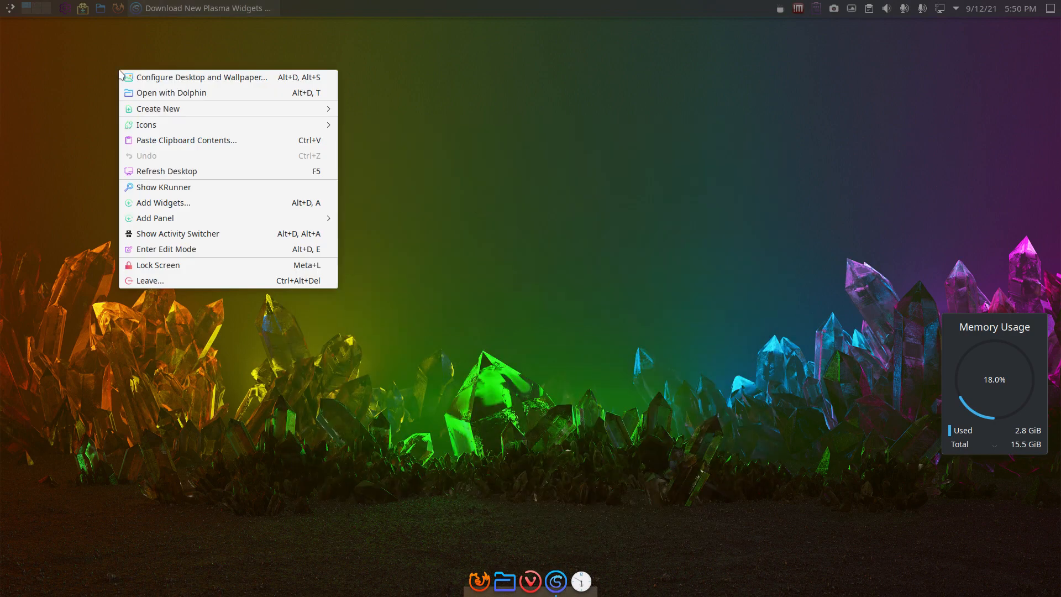
{"action": "left_click", "coordinate": [232, 210]}
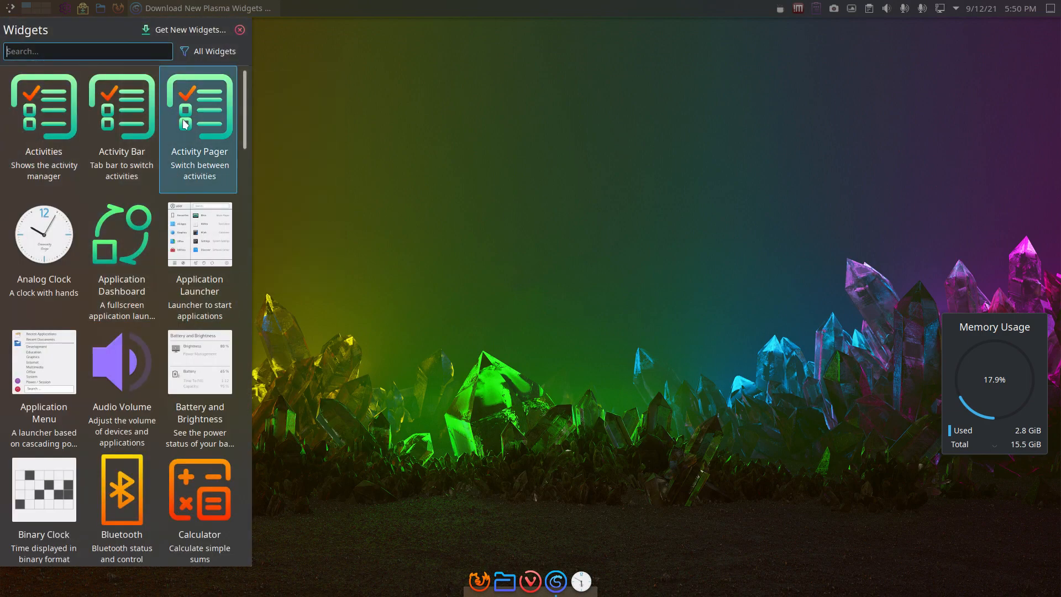
Filter the widget list to Uninstallable, add Split Digital Clock to the upper middle of the desktop and close the list
{"action": "left_click", "coordinate": [191, 51]}
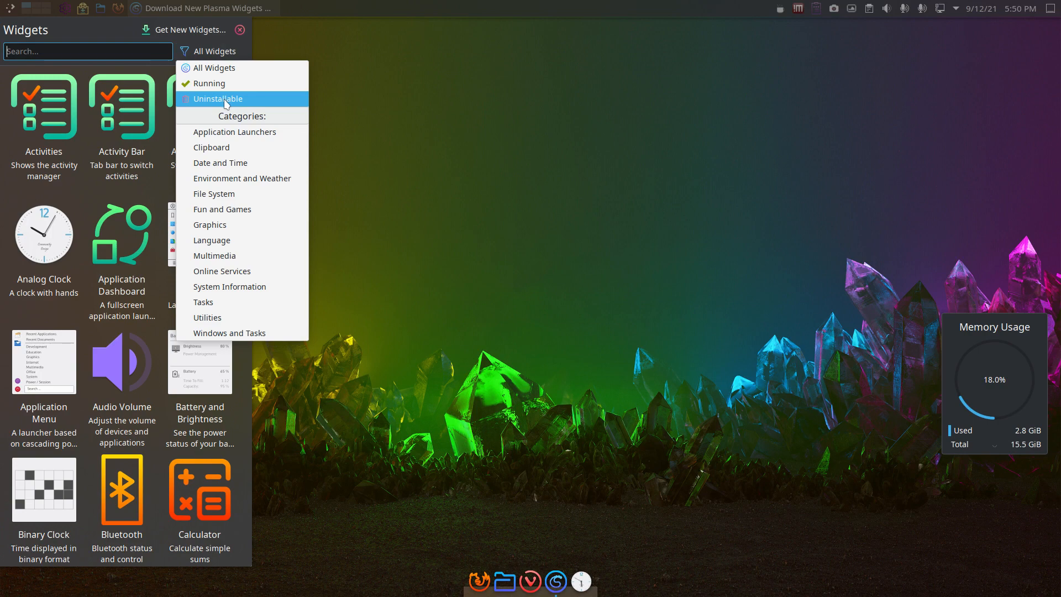
{"action": "left_click", "coordinate": [130, 188]}
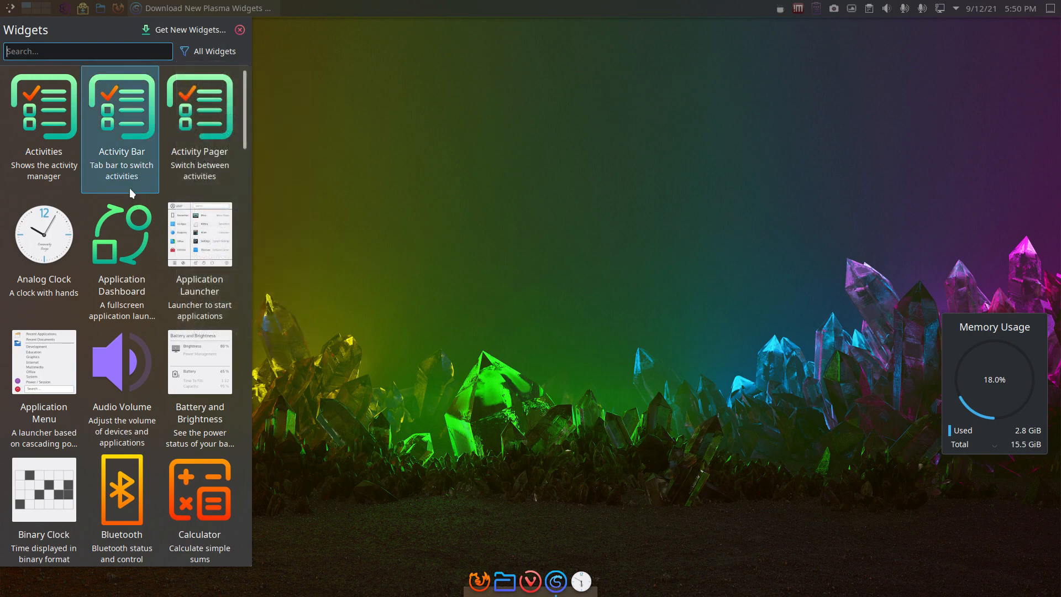
{"action": "left_click", "coordinate": [212, 51]}
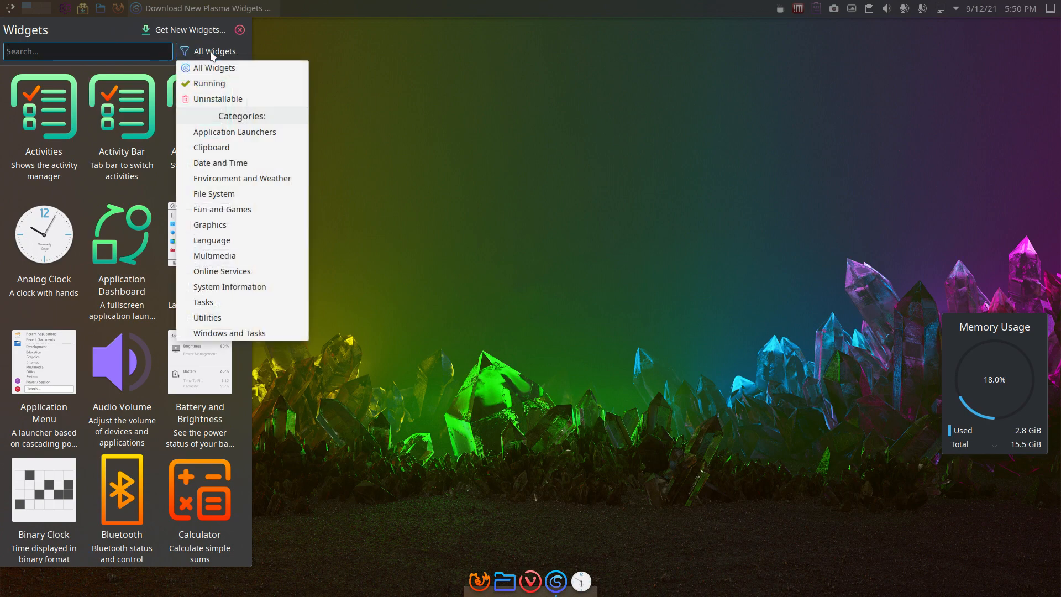
{"action": "left_click", "coordinate": [223, 73]}
{"action": "left_click", "coordinate": [224, 54]}
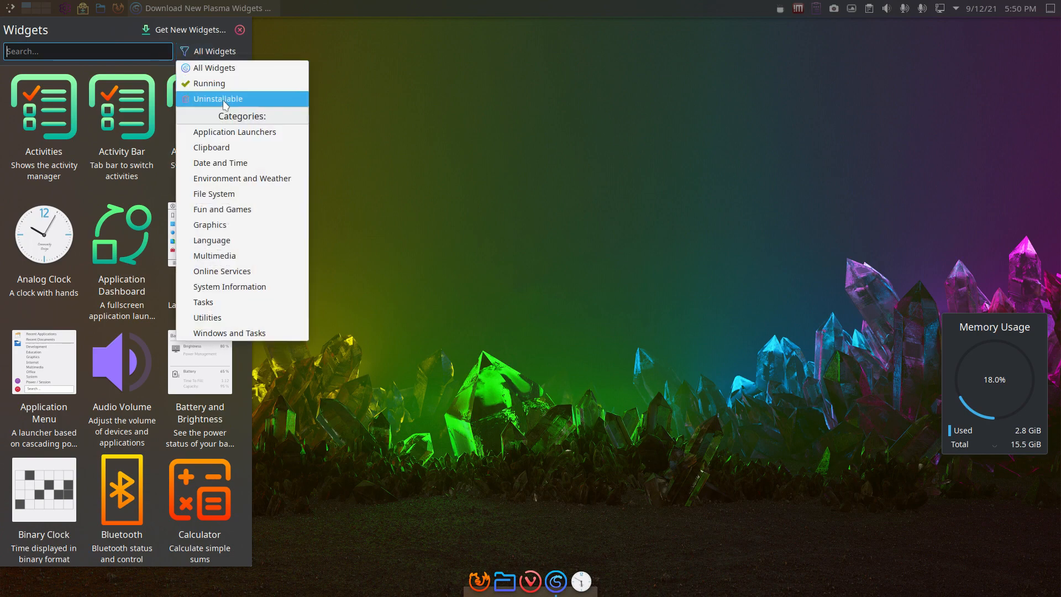
{"action": "left_click", "coordinate": [224, 99]}
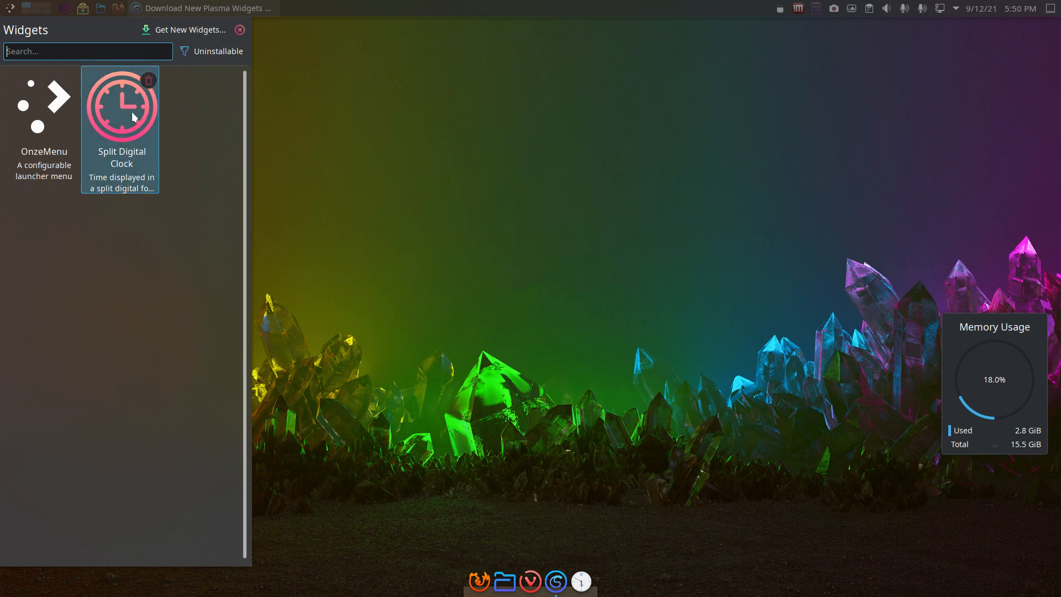
{"action": "left_click_drag", "start_coordinate": [132, 111], "coordinate": [475, 160]}
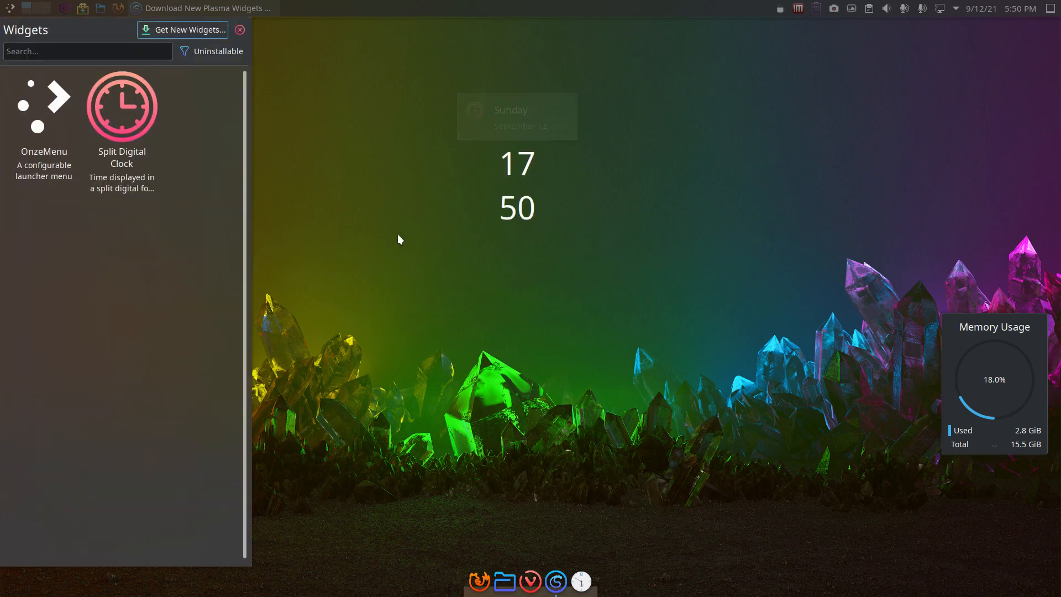
{"action": "left_click", "coordinate": [240, 29]}
In the desktop clock's settings, set the height percentage to 100 and the font style to 1942 report, and apply
{"action": "left_click", "coordinate": [523, 162]}
{"action": "right_click", "coordinate": [522, 162]}
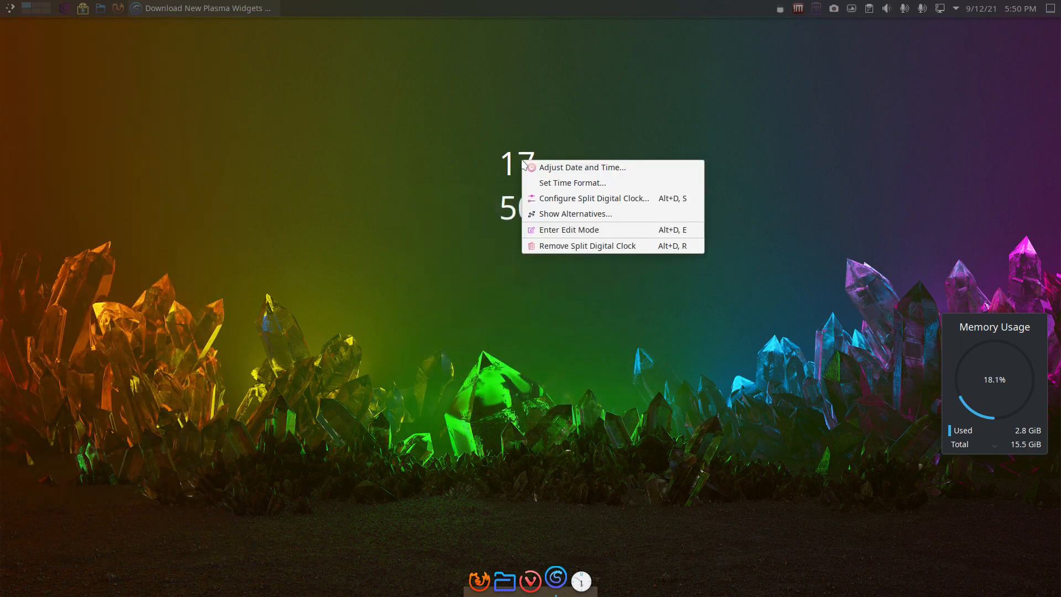
{"action": "left_click", "coordinate": [600, 202]}
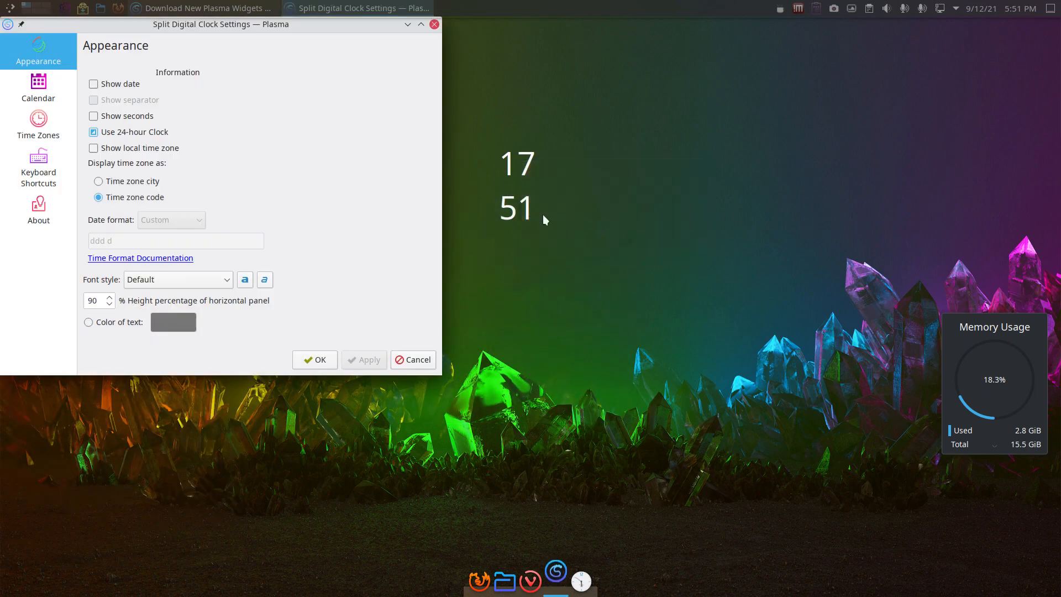
{"action": "left_click", "coordinate": [108, 297]}
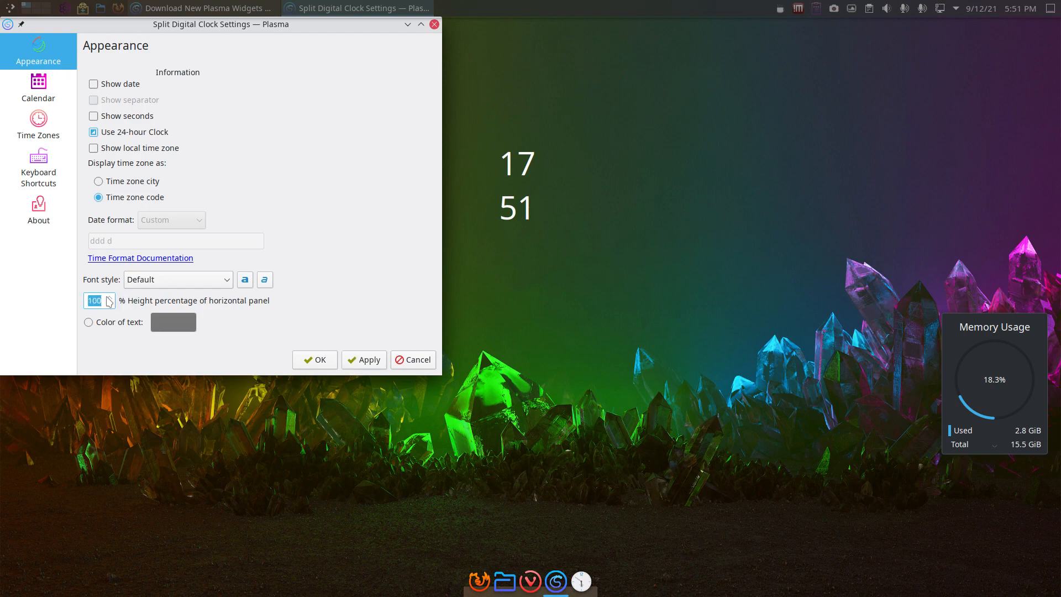
{"action": "left_click", "coordinate": [182, 280]}
{"action": "left_click", "coordinate": [184, 282]}
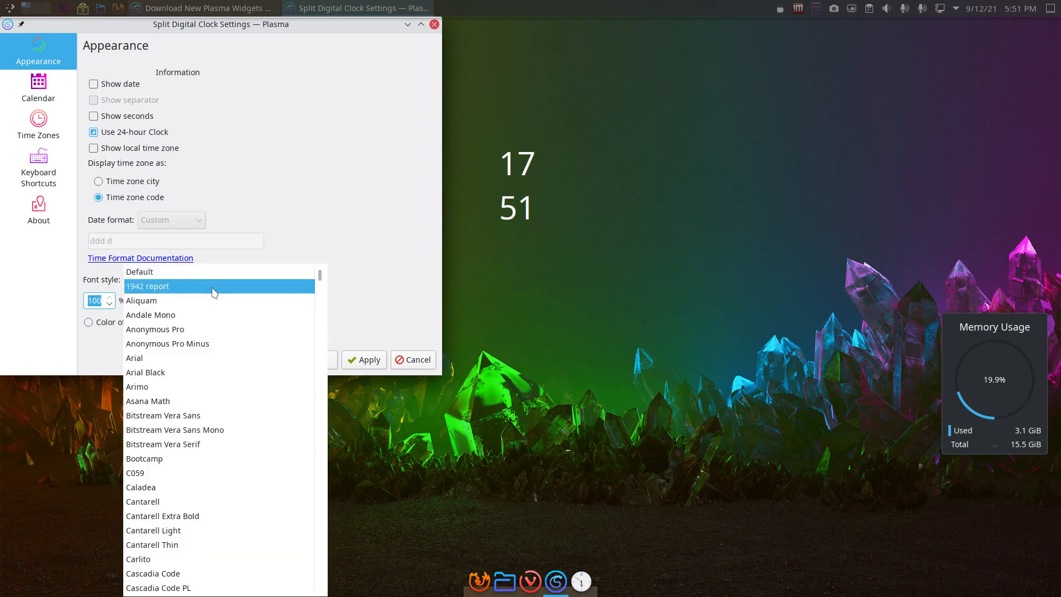
{"action": "left_click", "coordinate": [213, 288]}
{"action": "left_click", "coordinate": [379, 361]}
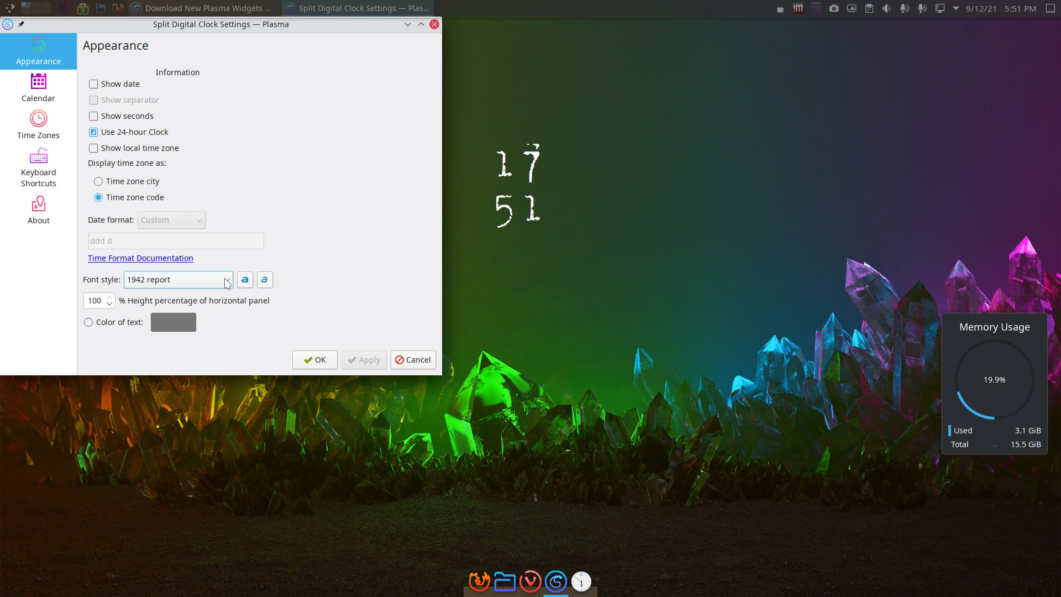
Display the clock's time zone as Time zone city, enable Show seconds and Show date, and apply the changes
{"action": "left_click", "coordinate": [134, 182]}
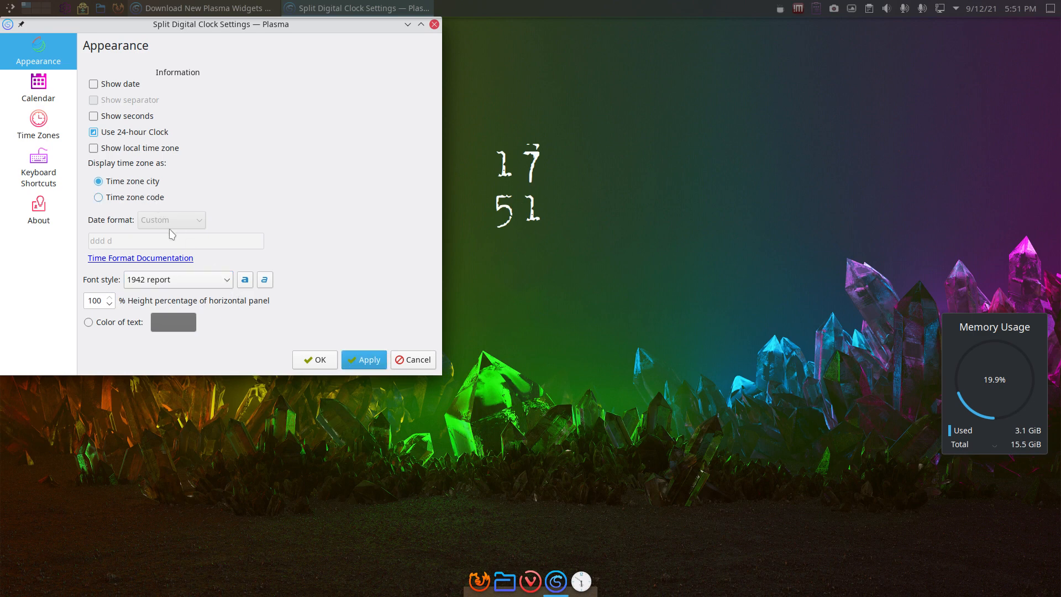
{"action": "left_click", "coordinate": [354, 362]}
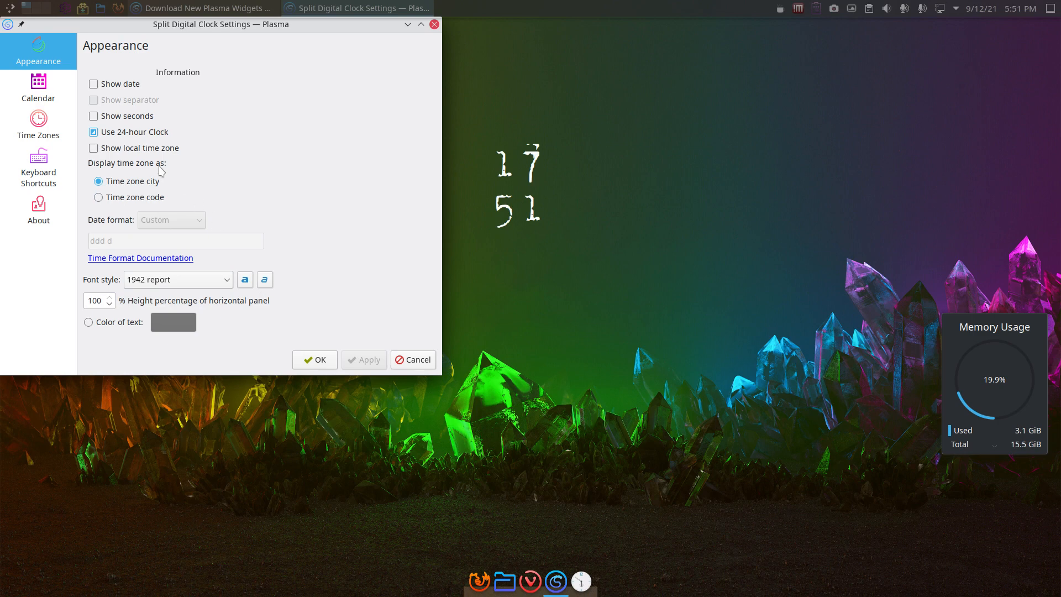
{"action": "left_click", "coordinate": [112, 117]}
{"action": "left_click", "coordinate": [109, 87]}
{"action": "left_click", "coordinate": [368, 362]}
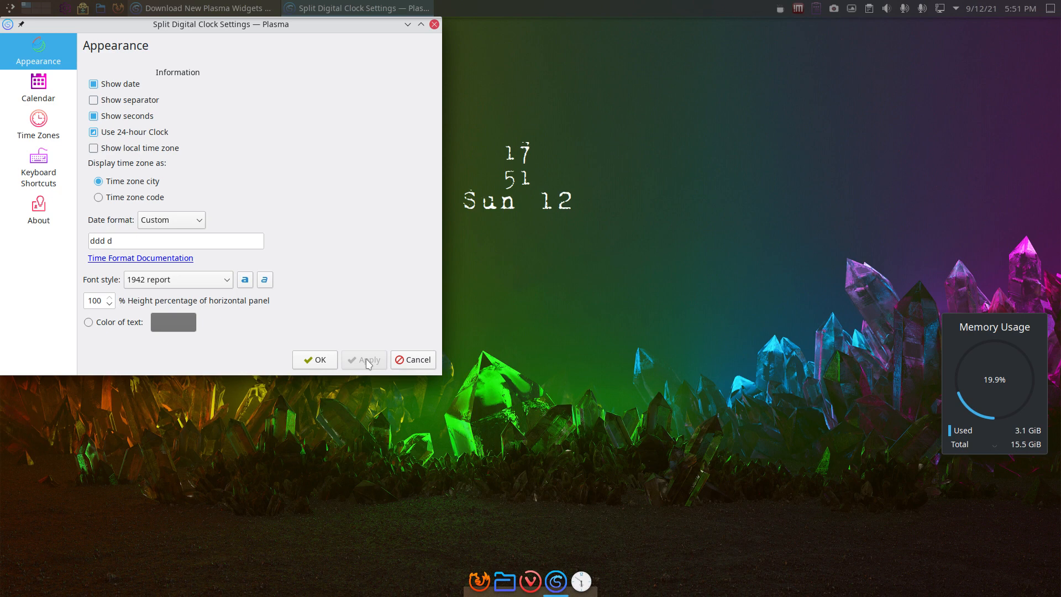
Enable week numbers and the Astronomical Events and Holidays plugins in the clock's calendar settings, and apply
{"action": "left_click", "coordinate": [39, 85]}
{"action": "left_click", "coordinate": [89, 70]}
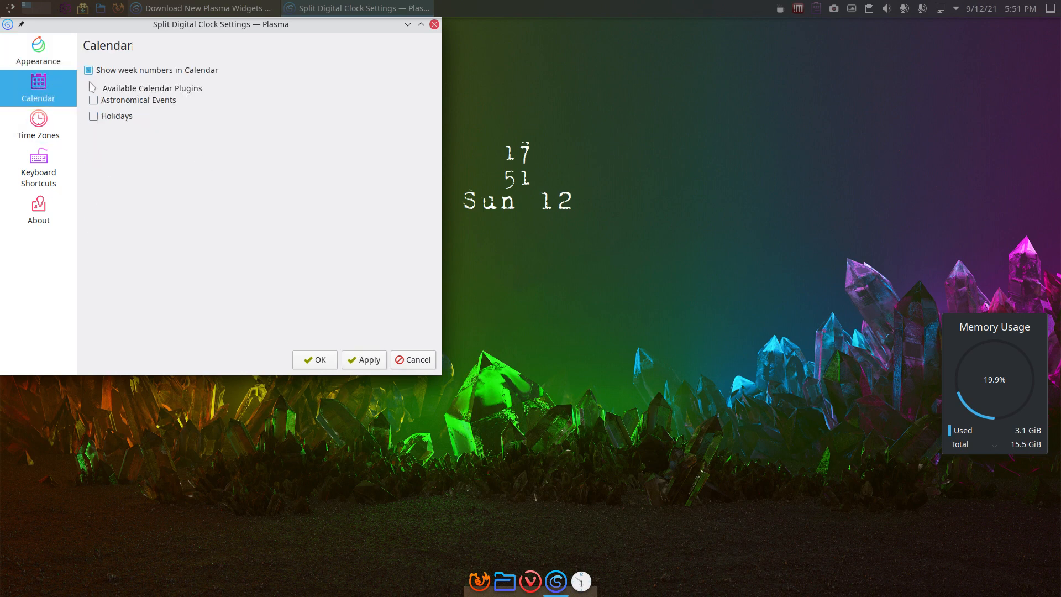
{"action": "left_click", "coordinate": [94, 100]}
{"action": "left_click", "coordinate": [93, 116]}
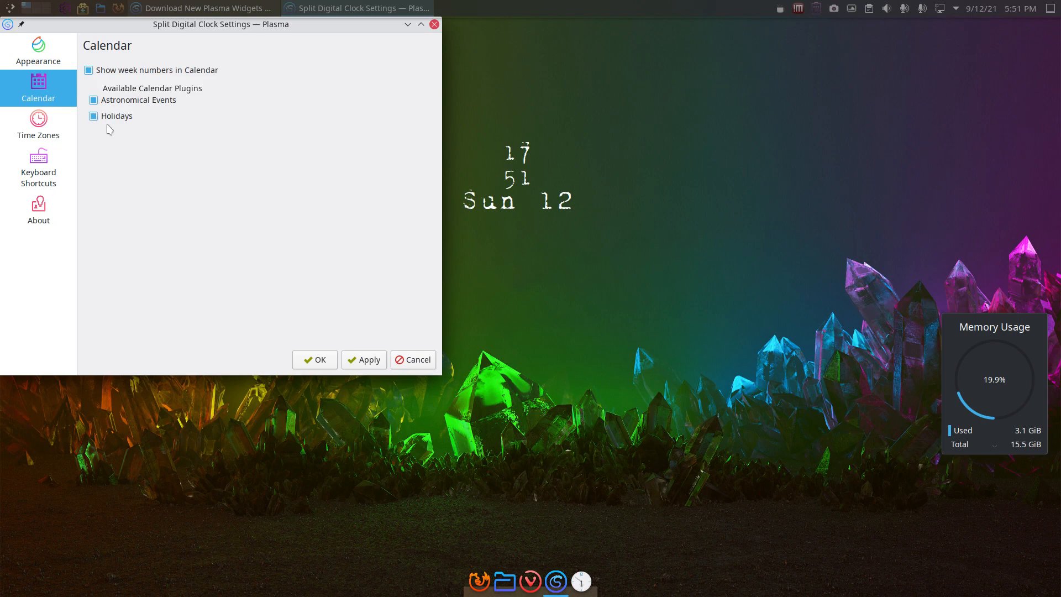
{"action": "left_click", "coordinate": [383, 361]}
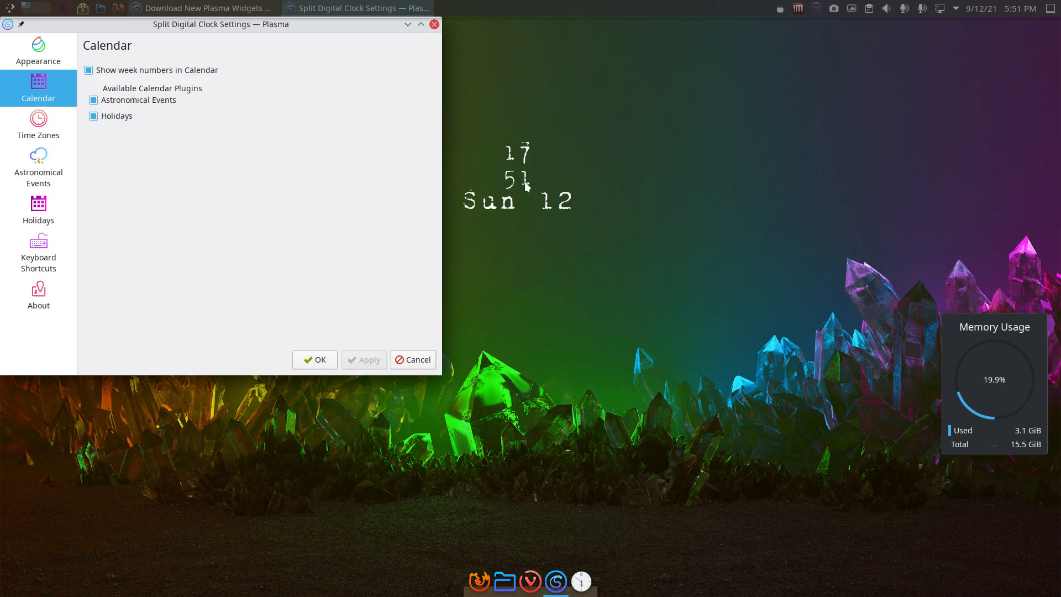
Look through the clock's Time Zones, Holidays, Keyboard Shortcuts and About settings pages
{"action": "left_click_drag", "start_coordinate": [357, 29], "coordinate": [351, 190]}
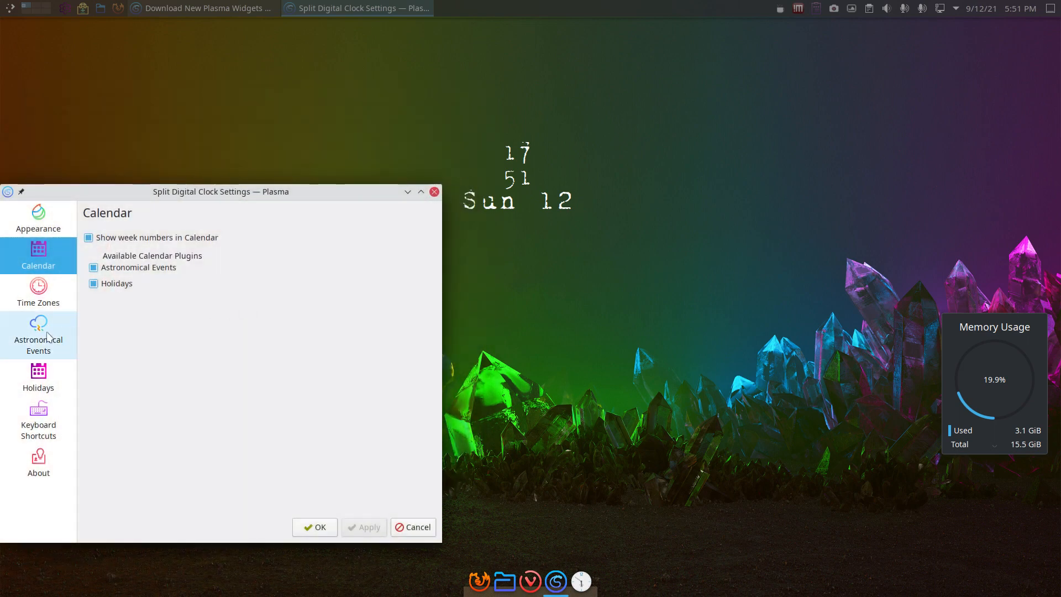
{"action": "left_click", "coordinate": [47, 336]}
{"action": "left_click", "coordinate": [43, 295]}
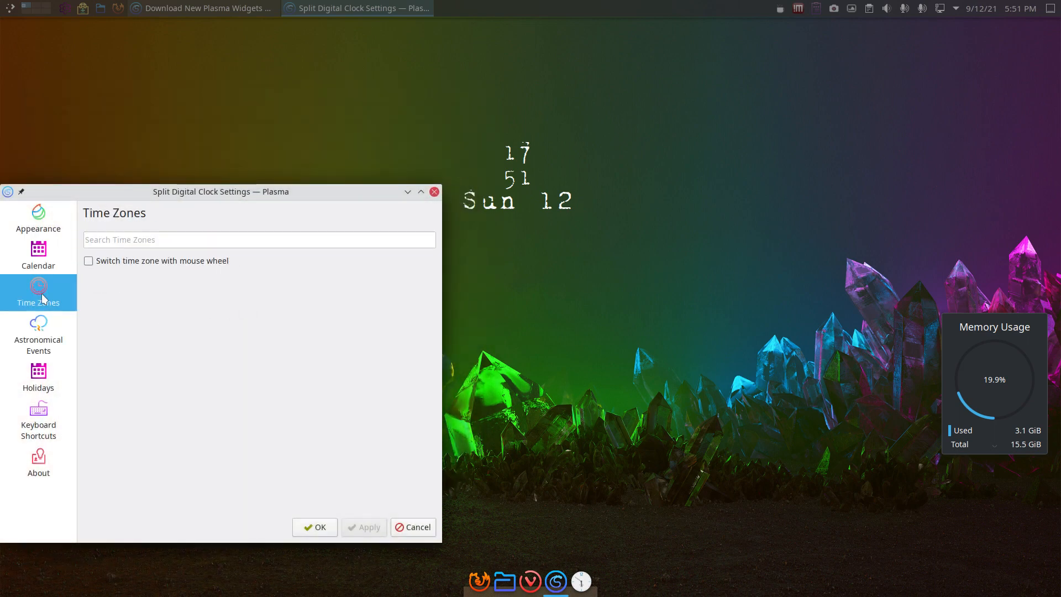
{"action": "left_click", "coordinate": [36, 264]}
{"action": "left_click", "coordinate": [56, 382]}
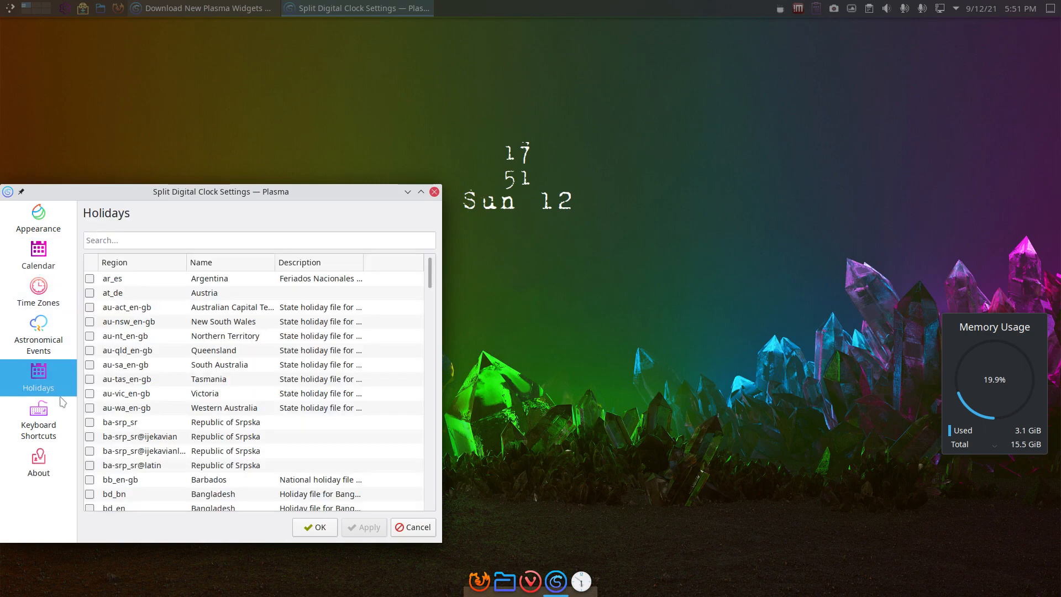
{"action": "left_click", "coordinate": [63, 427]}
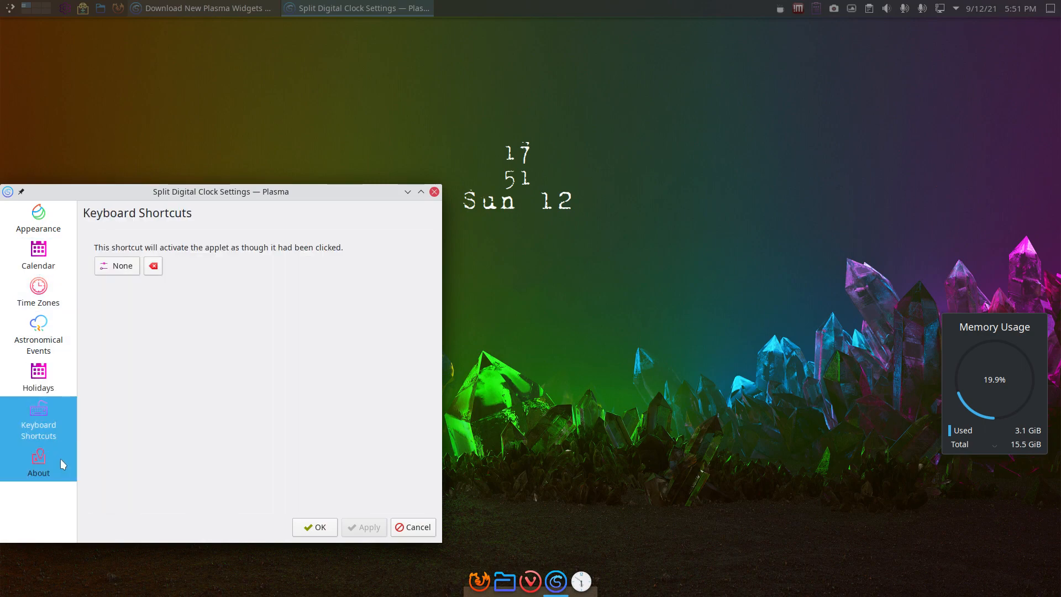
{"action": "left_click", "coordinate": [63, 463]}
Turn off Show seconds, display the time zone as Time zone code, set the clock's date format to Long Date, and apply
{"action": "left_click", "coordinate": [50, 232]}
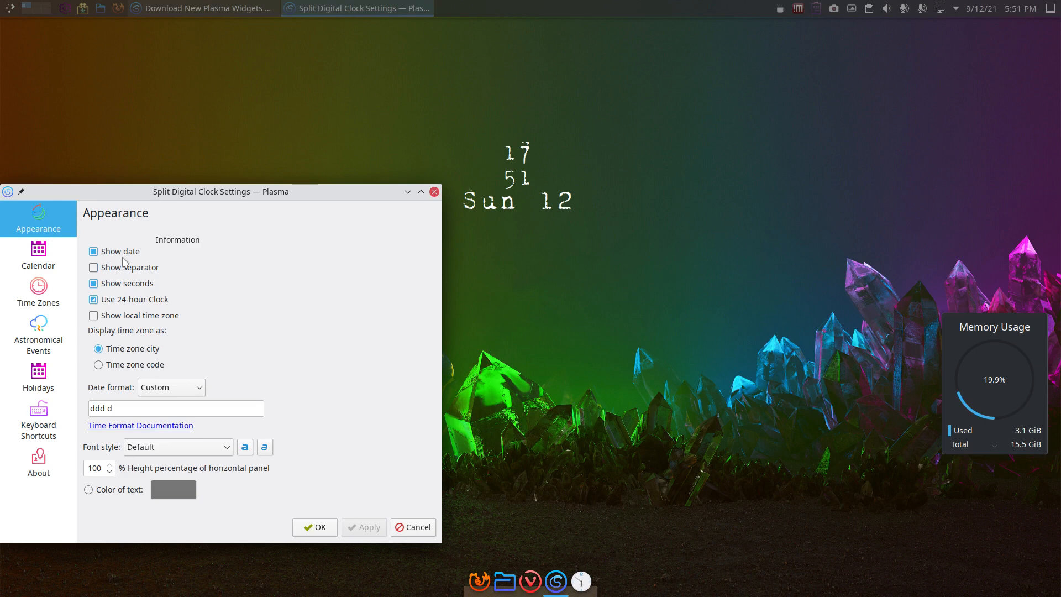
{"action": "left_click", "coordinate": [127, 284]}
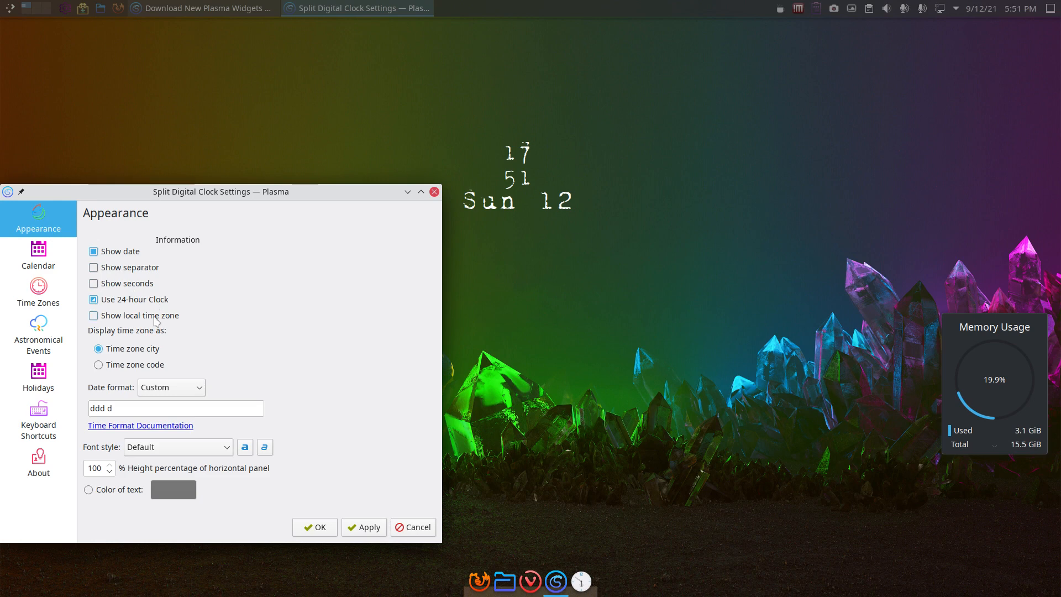
{"action": "left_click", "coordinate": [155, 366]}
{"action": "left_click", "coordinate": [192, 388]}
{"action": "left_click", "coordinate": [191, 405]}
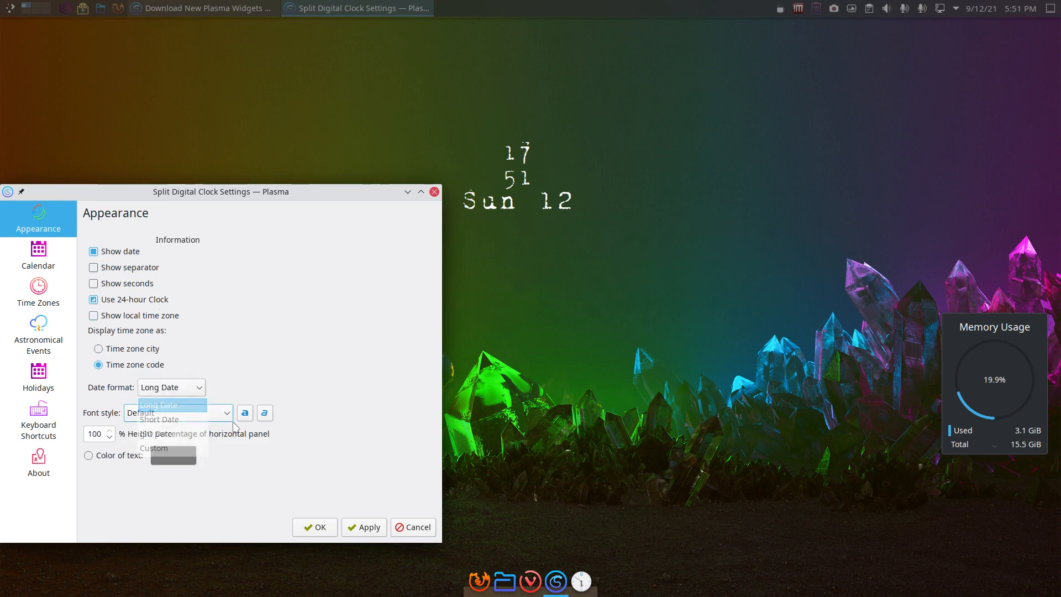
{"action": "left_click", "coordinate": [365, 529]}
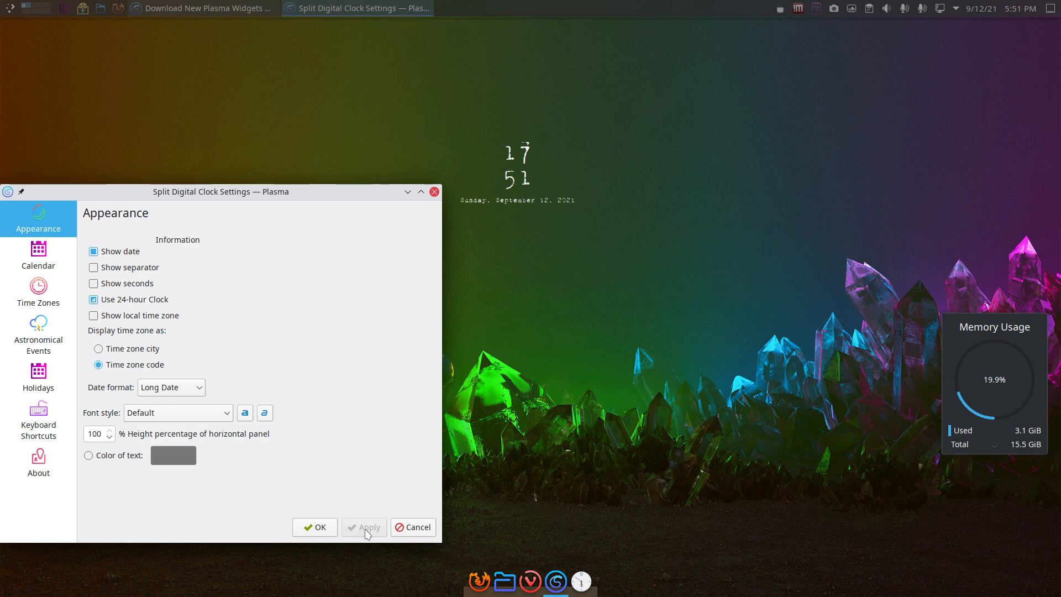
Set the clock's font style to Arial Black and apply the change
{"action": "left_click", "coordinate": [224, 417]}
{"action": "scroll", "coordinate": [225, 422], "scroll_direction": "down", "scroll_amount": 5}
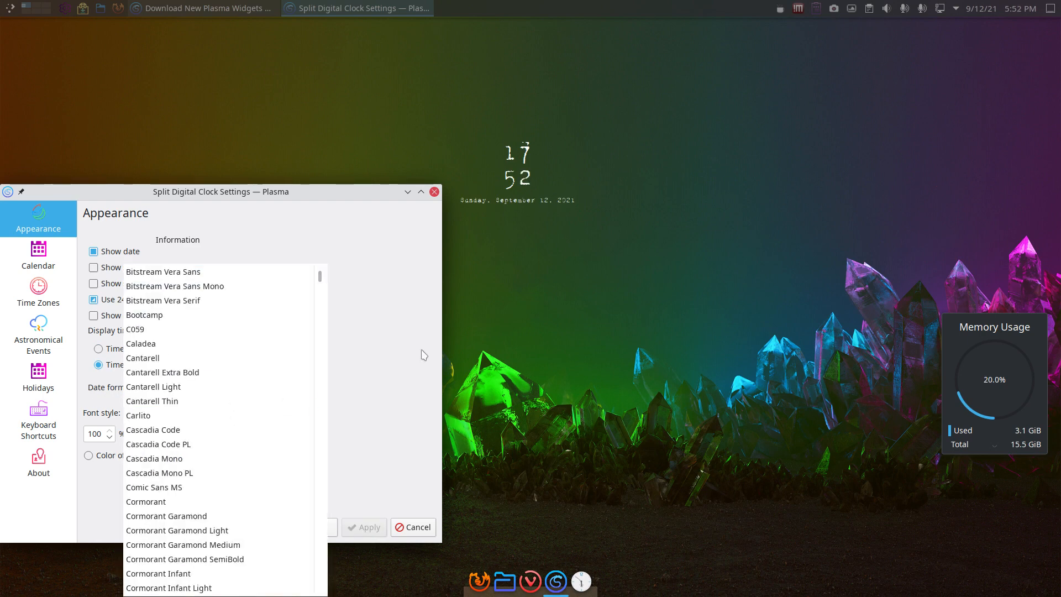
{"action": "key", "text": "Escape"}
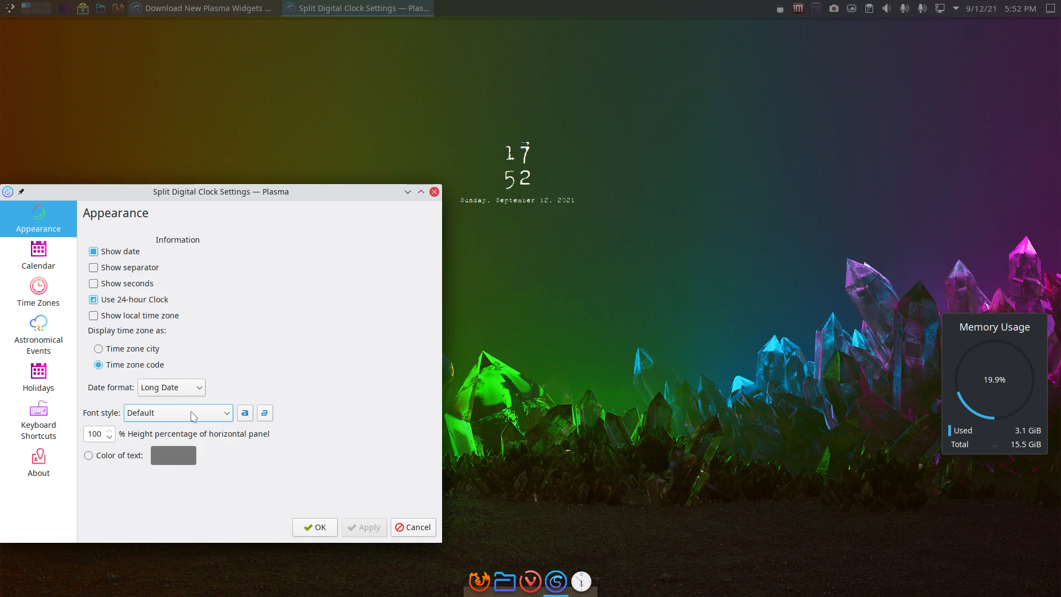
{"action": "left_click", "coordinate": [193, 416]}
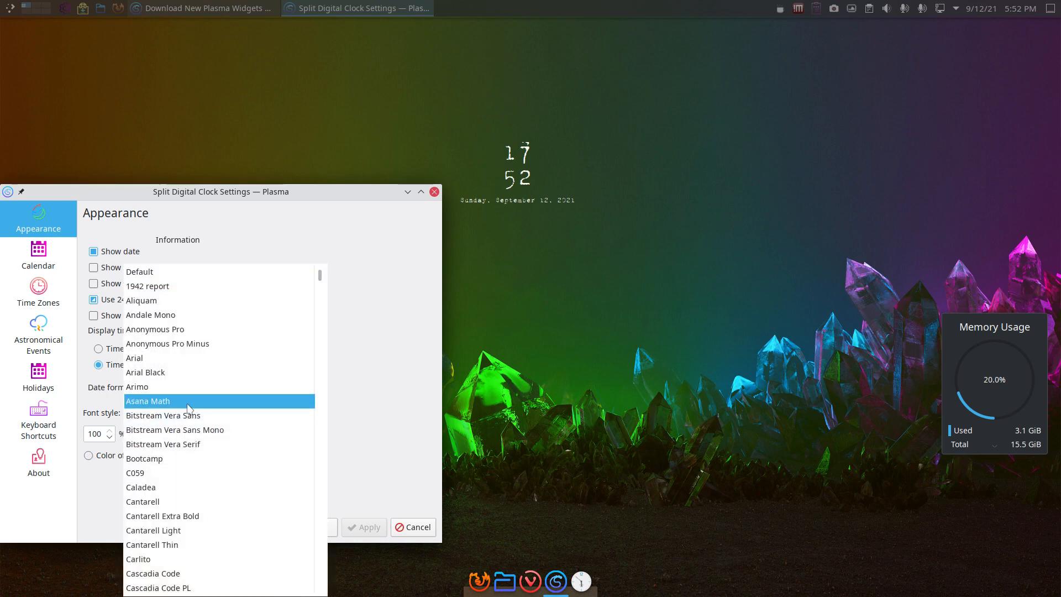
{"action": "left_click", "coordinate": [166, 372]}
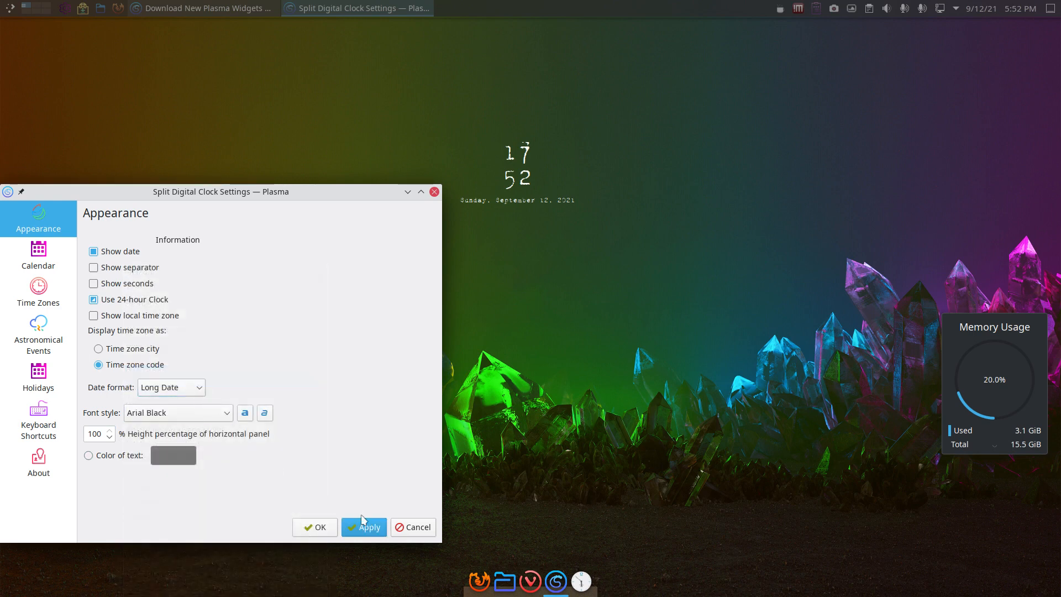
{"action": "left_click", "coordinate": [363, 521]}
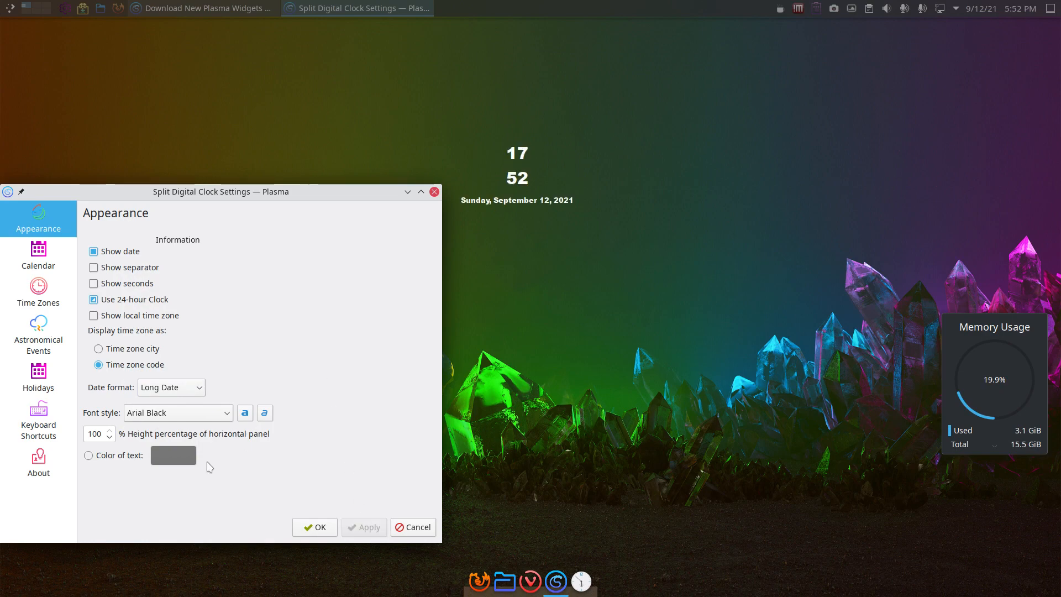
Enable a custom text color for the clock, choose bright pink (#ff55ff), and apply it
{"action": "left_click", "coordinate": [105, 460]}
{"action": "left_click", "coordinate": [167, 459]}
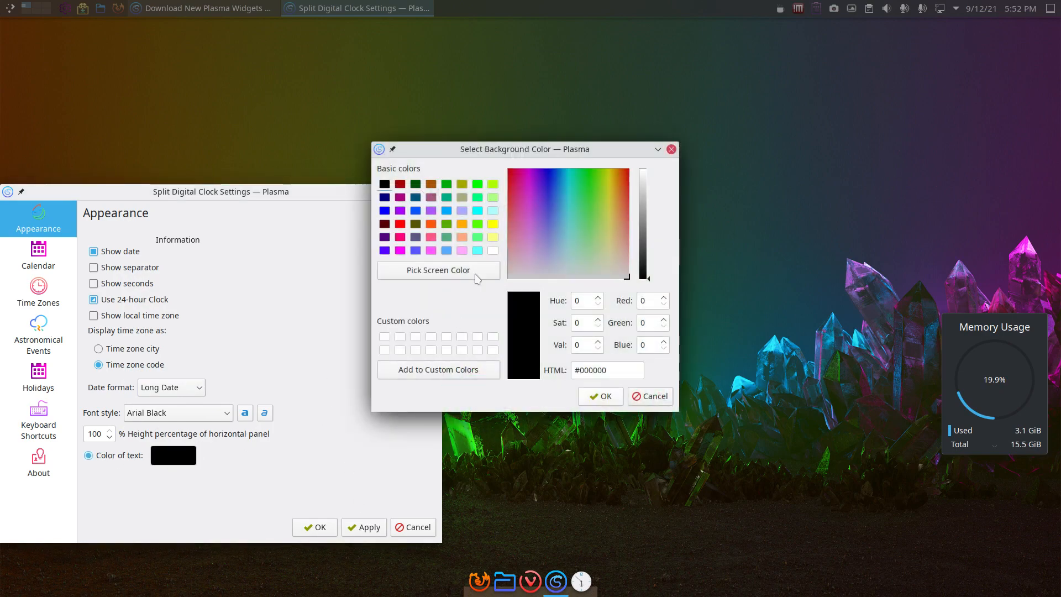
{"action": "left_click", "coordinate": [431, 251]}
{"action": "left_click", "coordinate": [600, 396]}
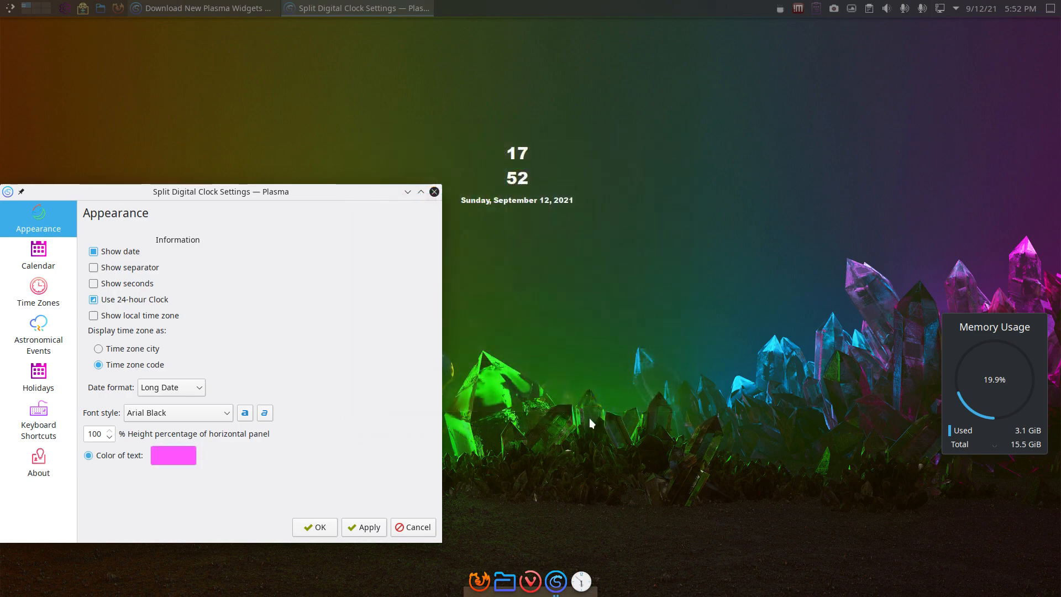
{"action": "left_click", "coordinate": [376, 532]}
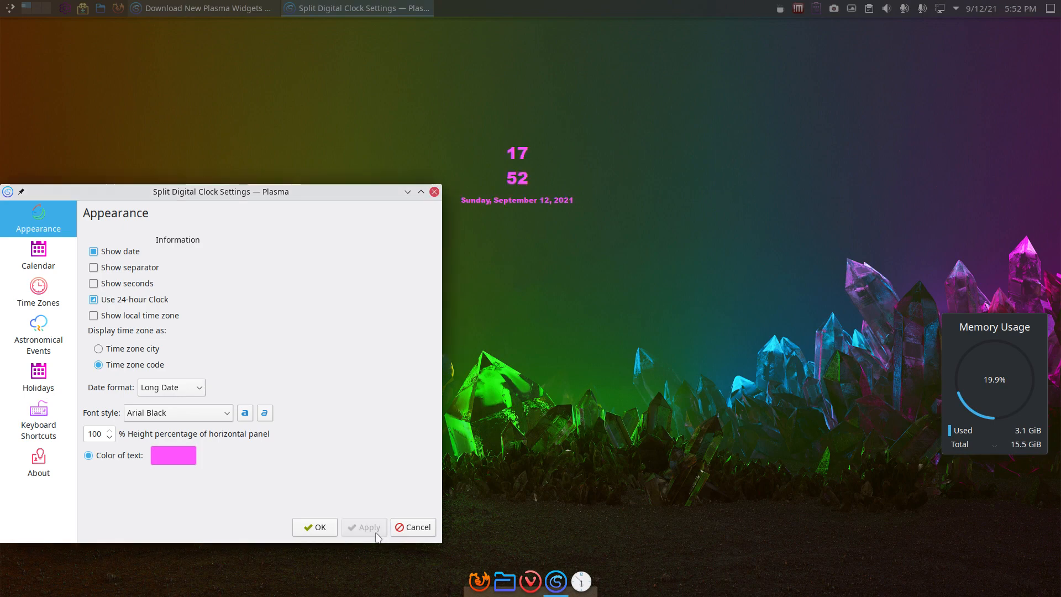
Change the clock's text color to light pink from the basic colors and apply it
{"action": "left_click", "coordinate": [185, 457]}
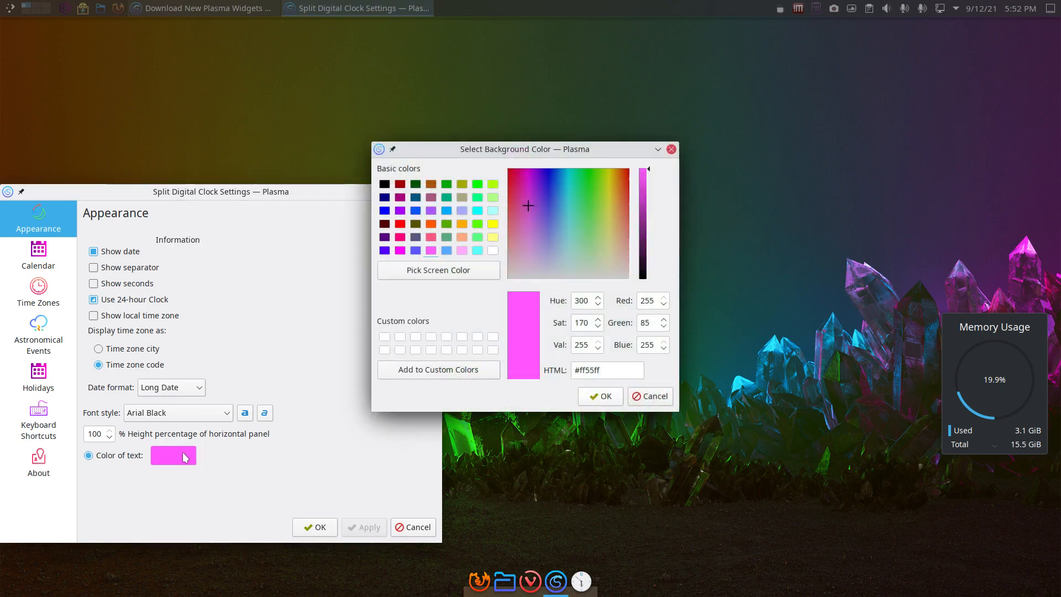
{"action": "left_click", "coordinate": [462, 250]}
{"action": "left_click", "coordinate": [600, 396]}
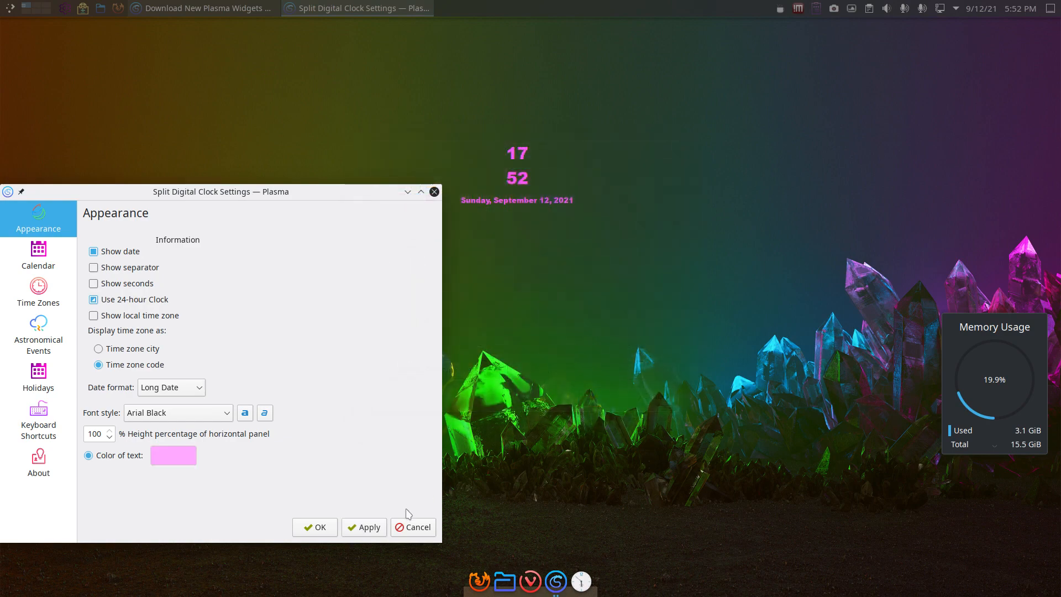
{"action": "left_click", "coordinate": [364, 527]}
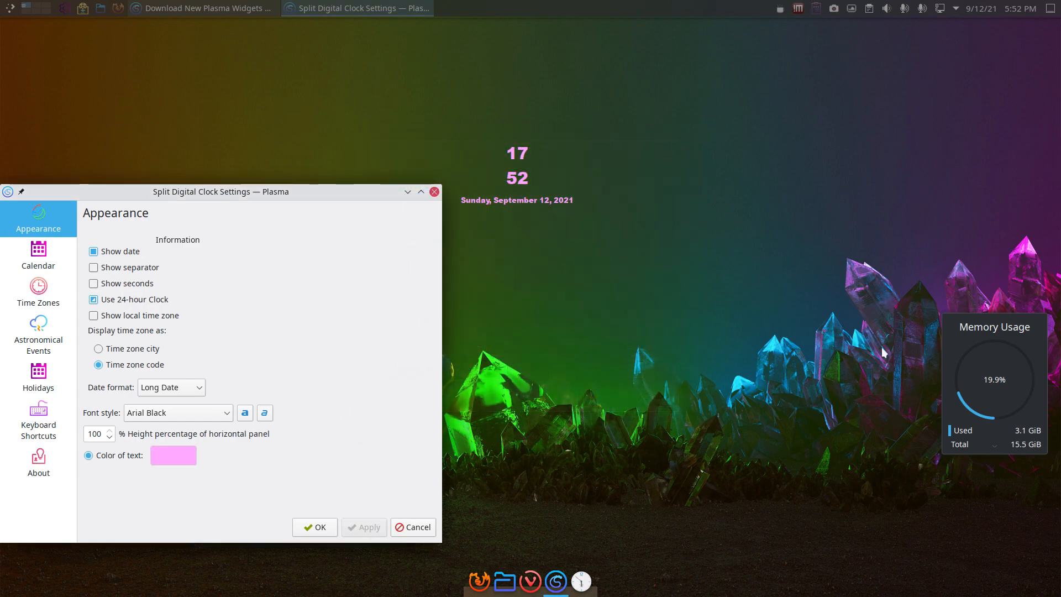
Make the clock's text bold, try italic as well, then remove the italic and apply the changes
{"action": "left_click", "coordinate": [110, 436]}
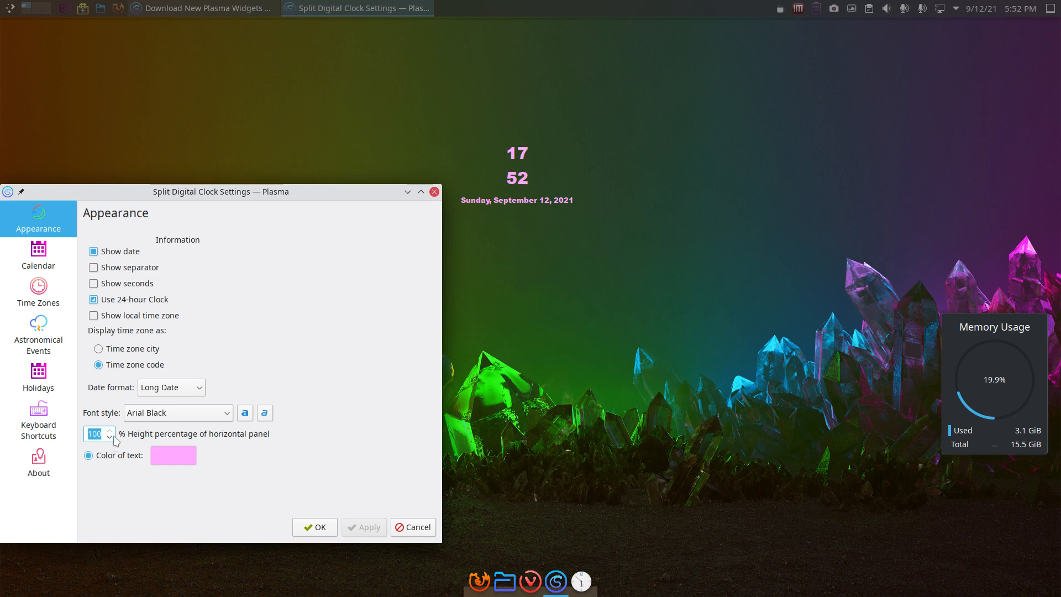
{"action": "left_click", "coordinate": [245, 413]}
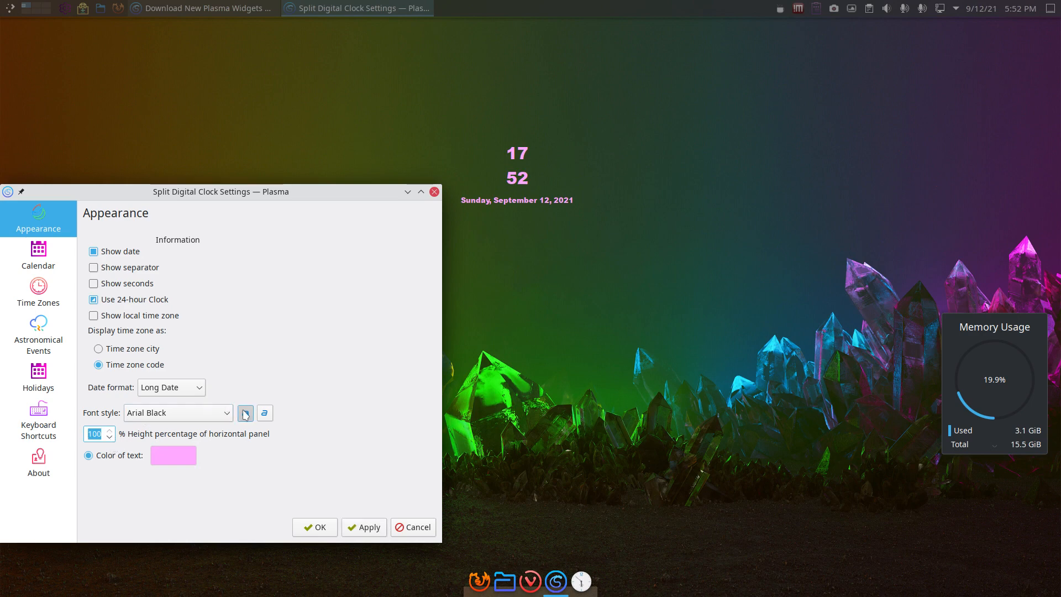
{"action": "left_click", "coordinate": [265, 413]}
{"action": "left_click", "coordinate": [353, 527]}
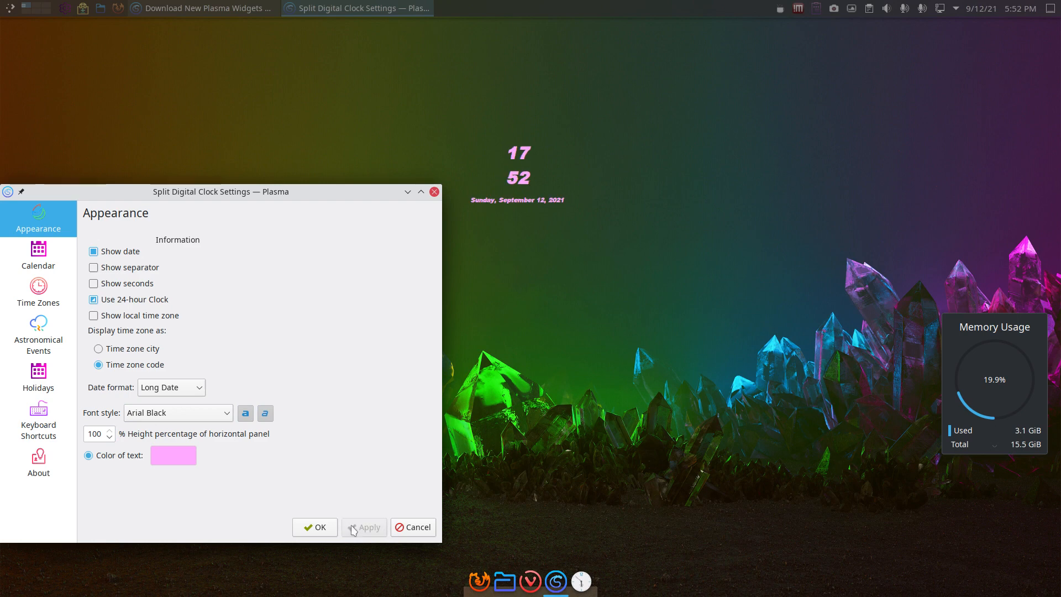
{"action": "left_click", "coordinate": [265, 412]}
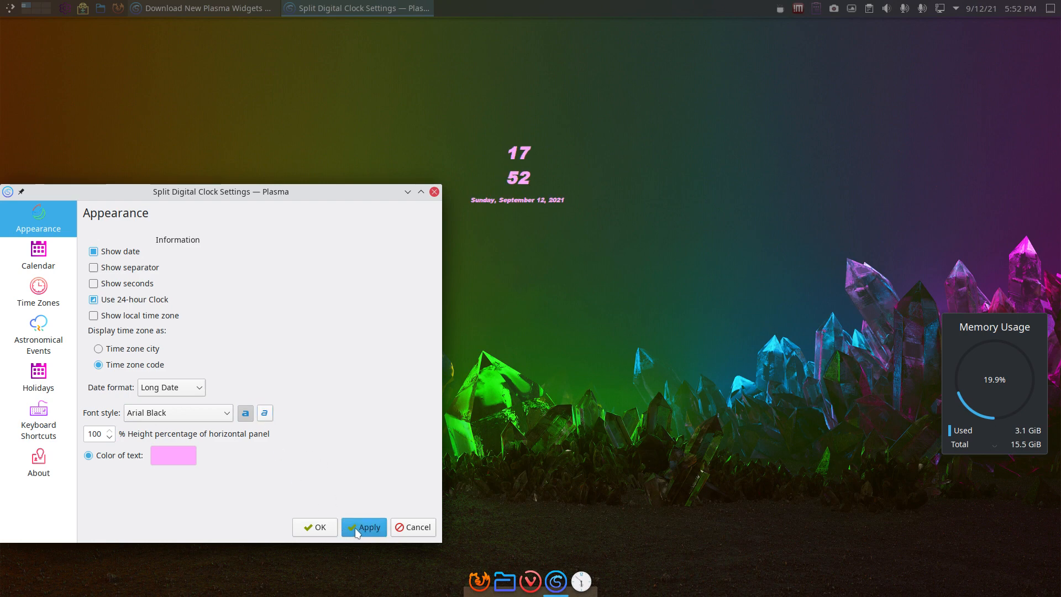
{"action": "left_click", "coordinate": [356, 529]}
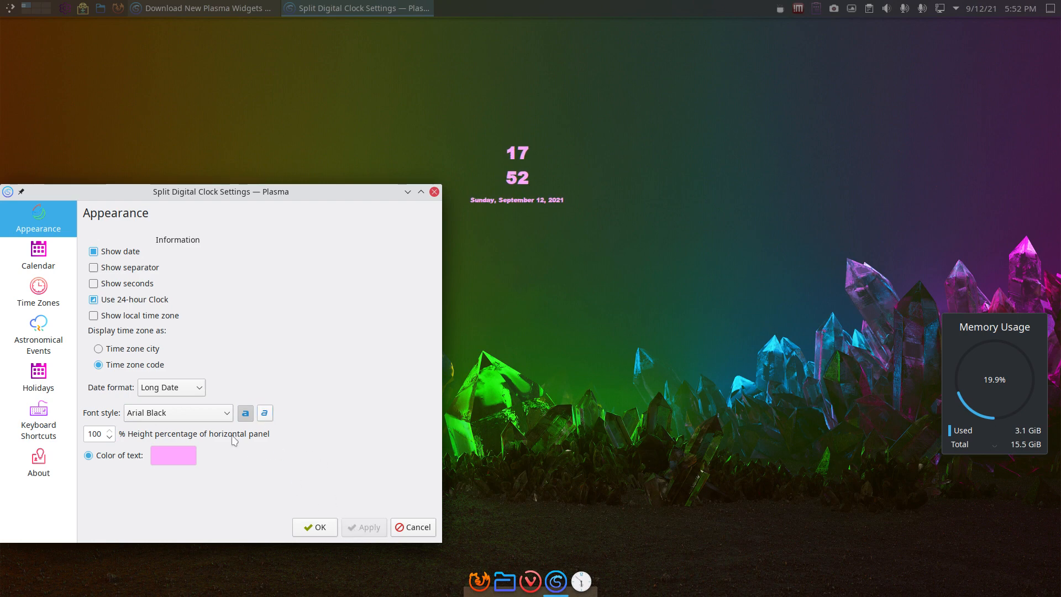
Enlarge the desktop clock widget to more than twice its width and move it to the lower middle of the desktop, above the dock
{"action": "left_click", "coordinate": [38, 252]}
{"action": "left_click", "coordinate": [39, 219]}
{"action": "left_click", "coordinate": [516, 170]}
{"action": "left_click", "coordinate": [517, 176]}
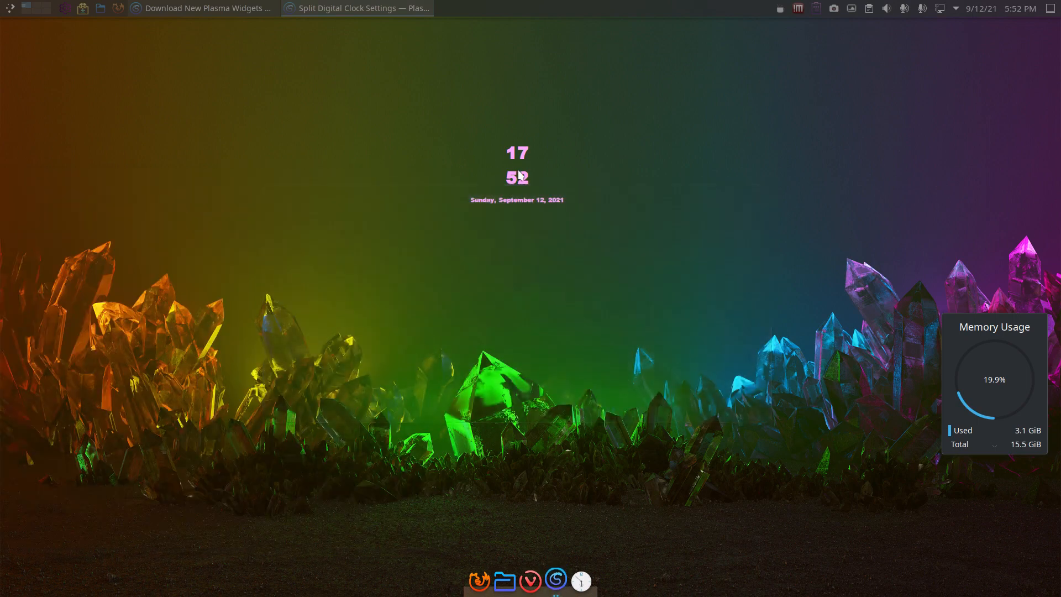
{"action": "mouse_move", "coordinate": [517, 172]}
{"action": "left_click_drag", "start_coordinate": [574, 141], "coordinate": [733, 88]}
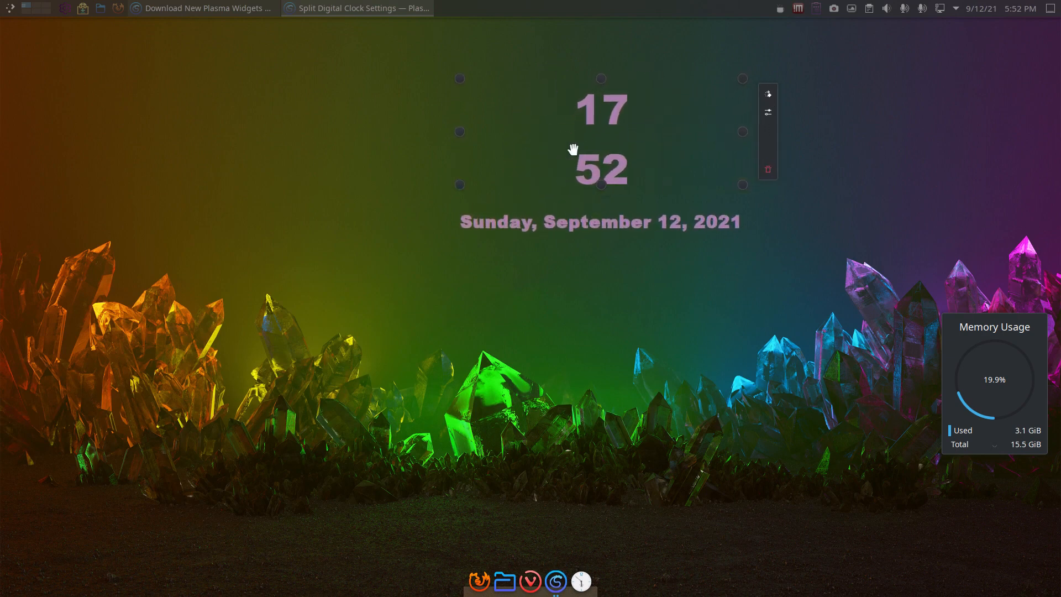
{"action": "left_click_drag", "start_coordinate": [618, 112], "coordinate": [559, 433]}
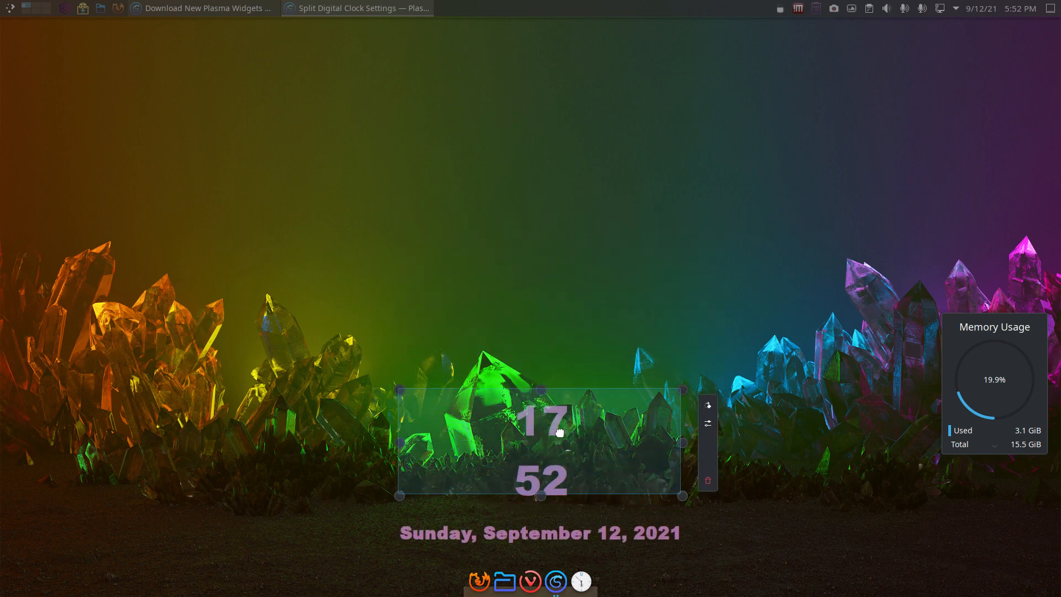
Set the enlarged clock's text color to white, apply the change and close its settings
{"action": "left_click", "coordinate": [706, 421]}
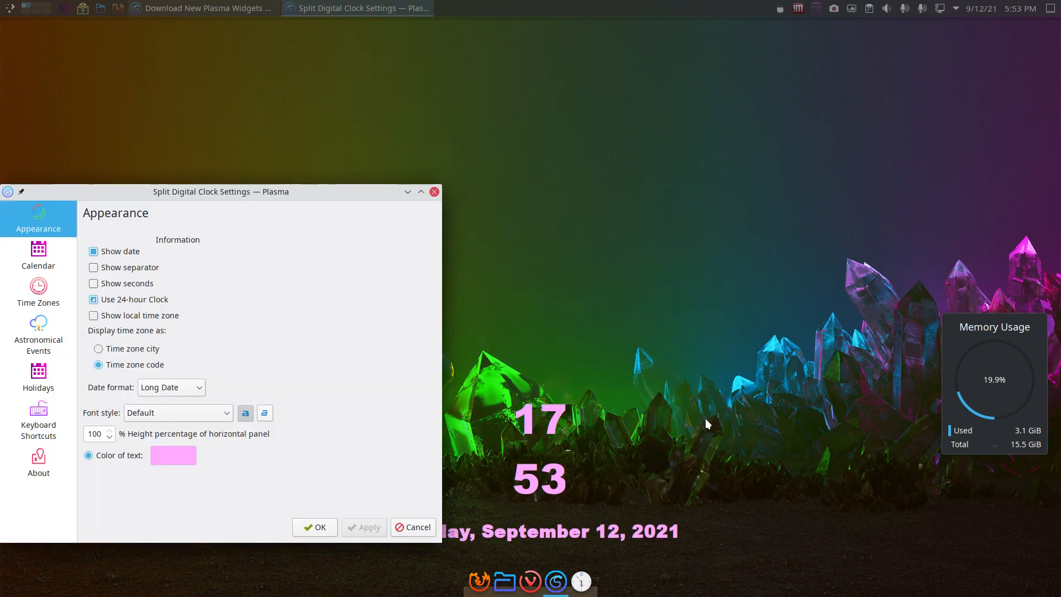
{"action": "left_click", "coordinate": [175, 459]}
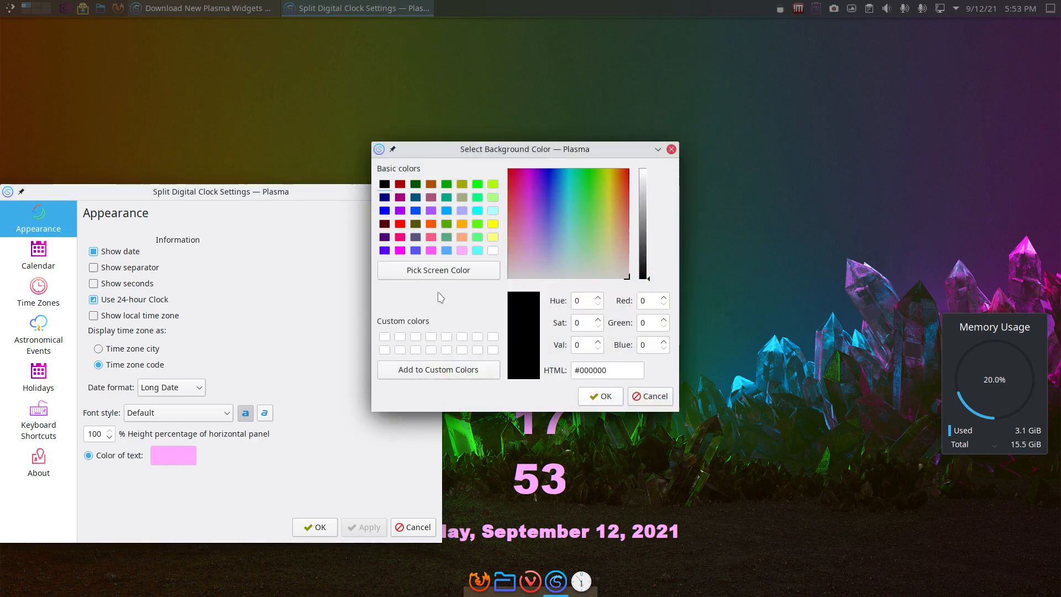
{"action": "left_click", "coordinate": [492, 250]}
{"action": "left_click", "coordinate": [606, 395]}
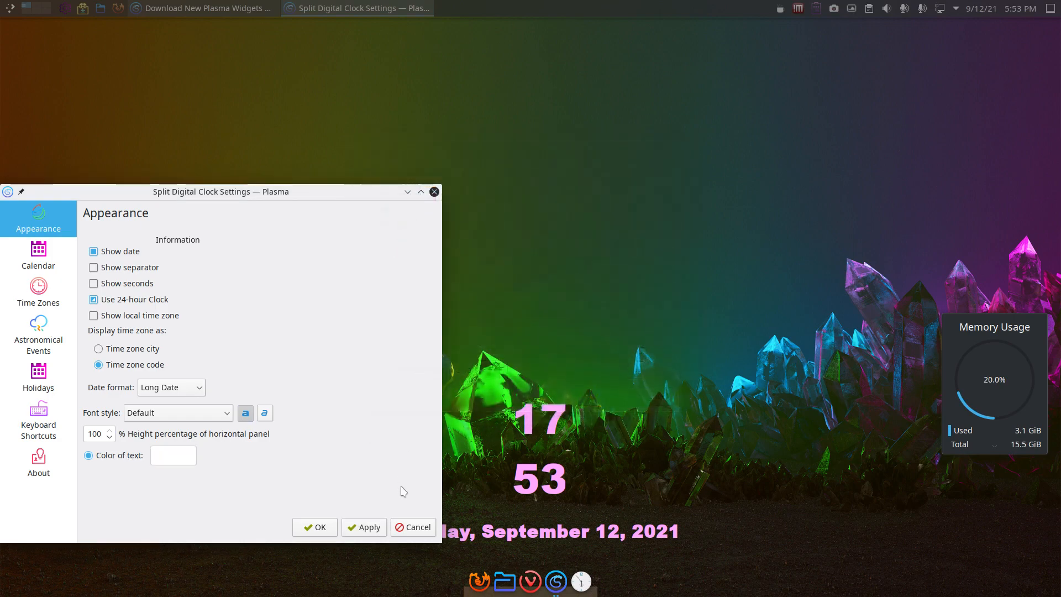
{"action": "left_click", "coordinate": [364, 527]}
{"action": "left_click", "coordinate": [315, 526]}
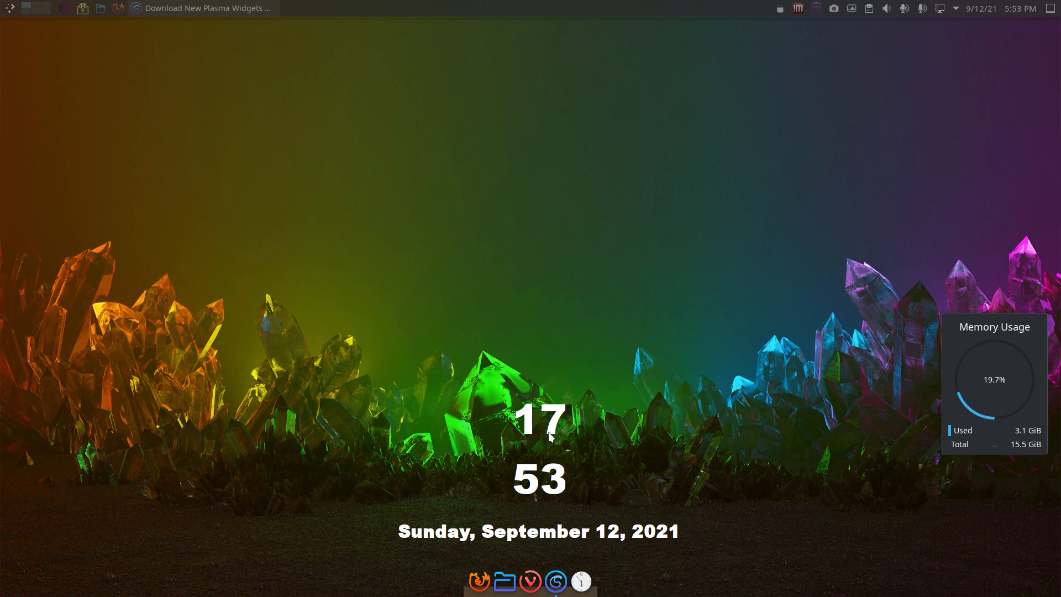
Move the Split Digital Clock widget from the desktop into the top panel
{"action": "left_click_drag", "start_coordinate": [549, 435], "coordinate": [516, 51]}
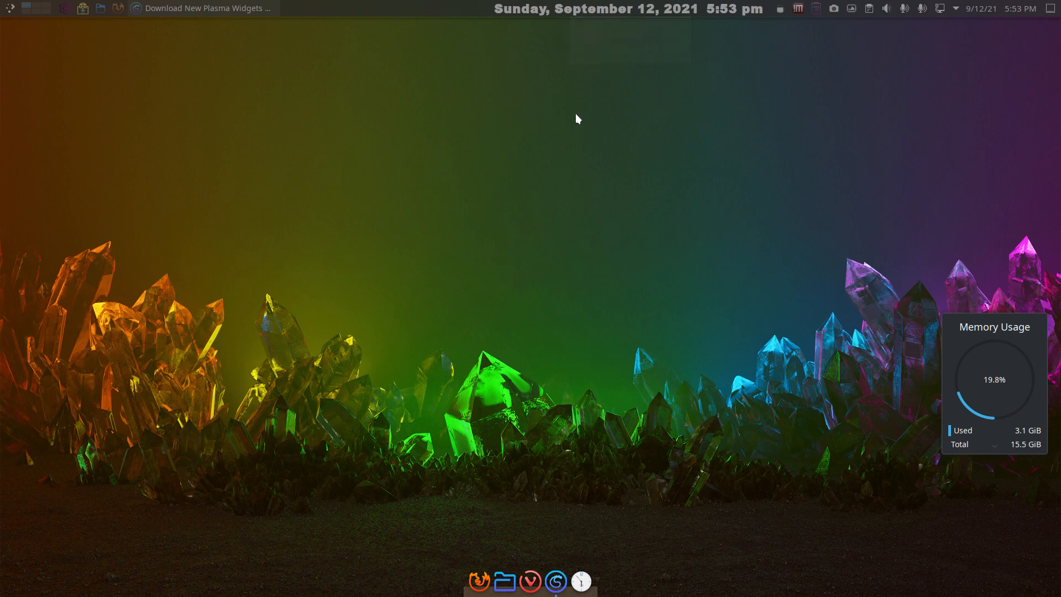
{"action": "right_click", "coordinate": [583, 8]}
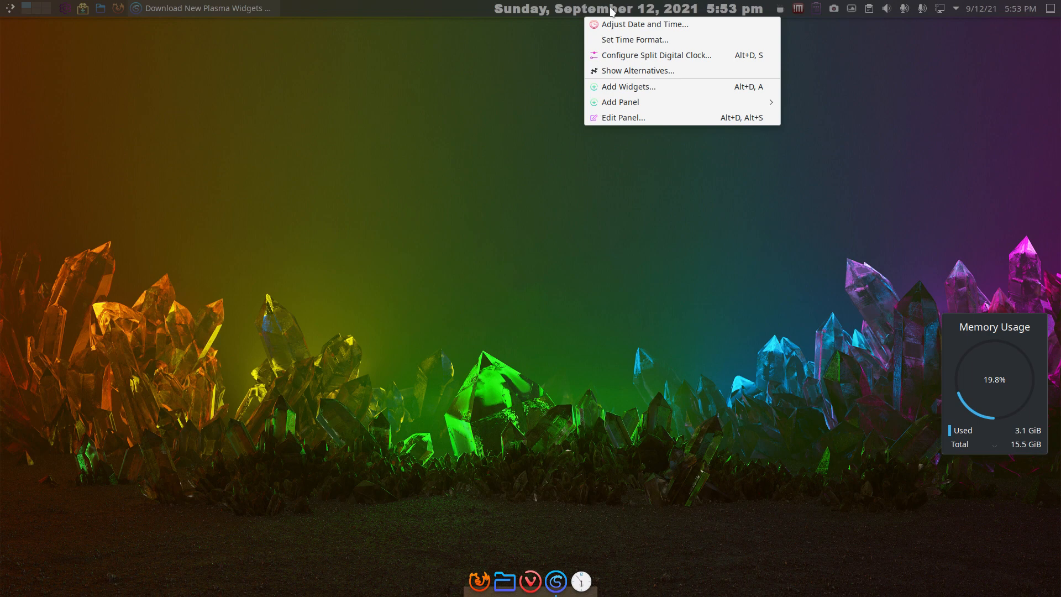
{"action": "left_click", "coordinate": [610, 9]}
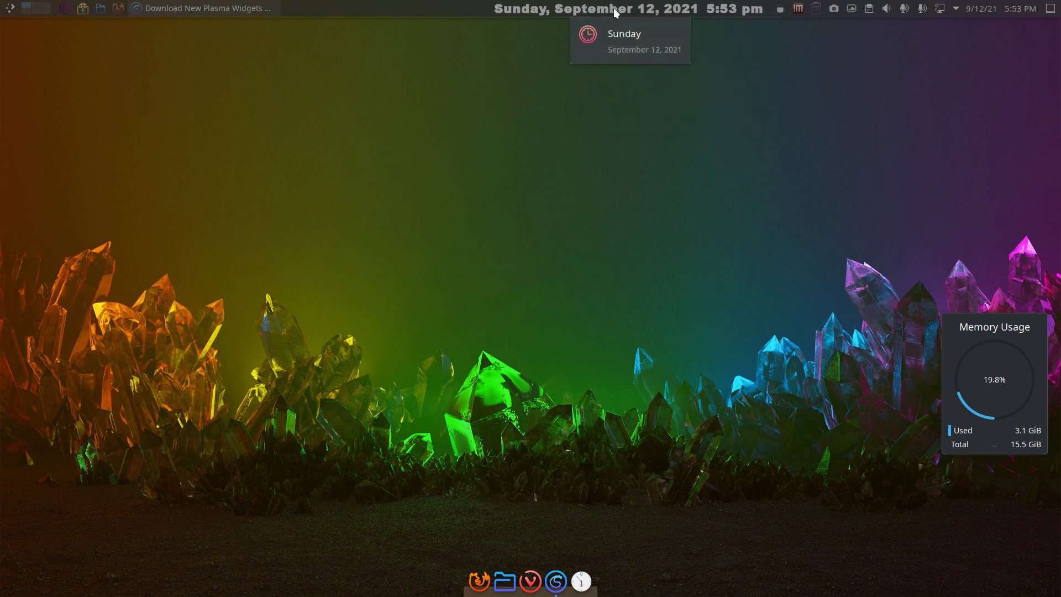
Edit the panel to move the Split Digital Clock back onto the desktop, leave edit mode and place the clock centered just below the panel
{"action": "right_click", "coordinate": [614, 12]}
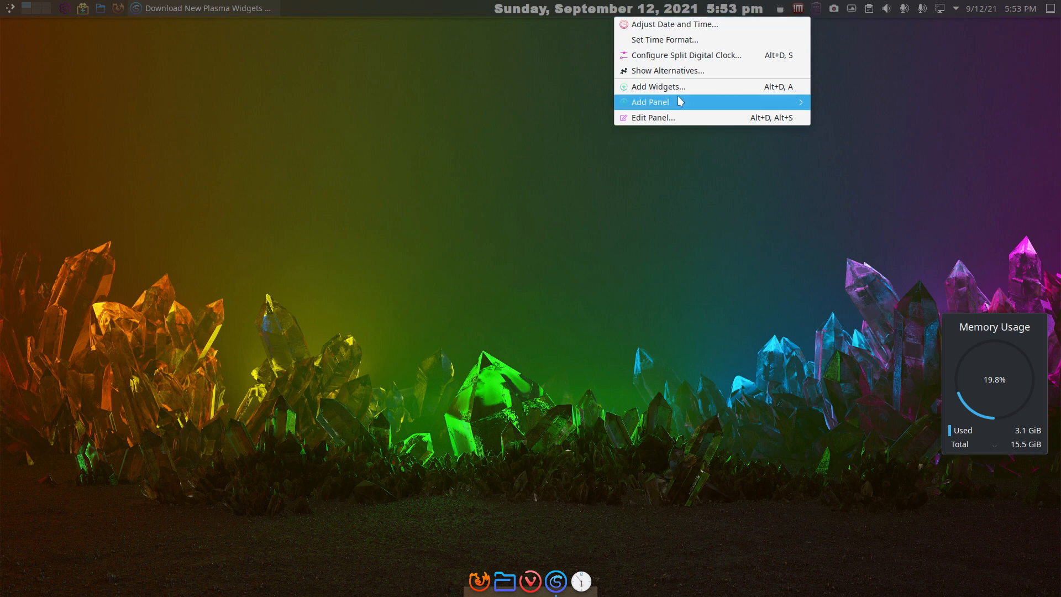
{"action": "left_click", "coordinate": [653, 118]}
{"action": "left_click_drag", "start_coordinate": [604, 9], "coordinate": [602, 167]}
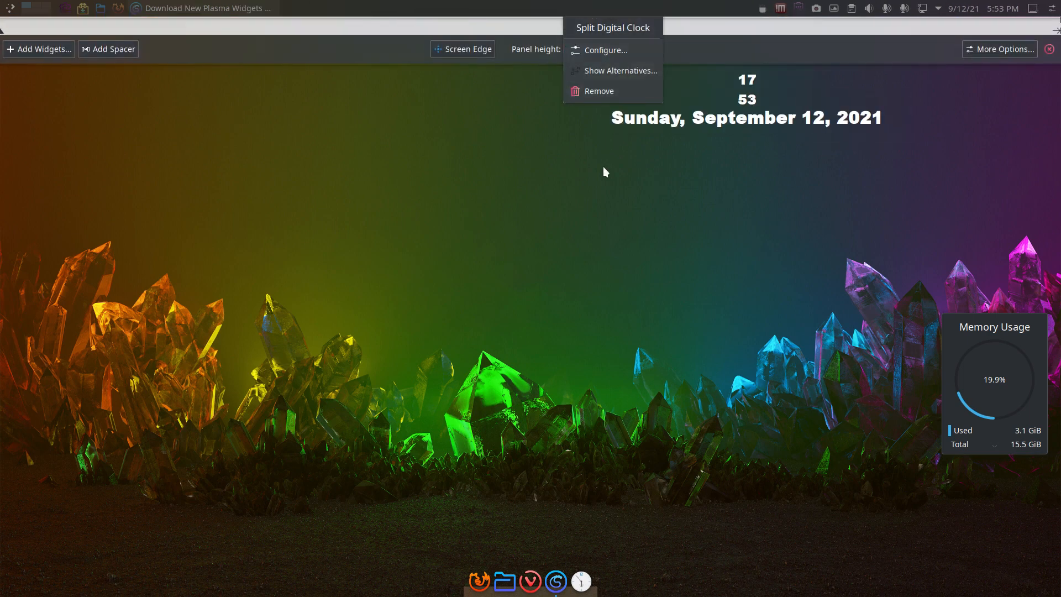
{"action": "left_click", "coordinate": [1049, 49]}
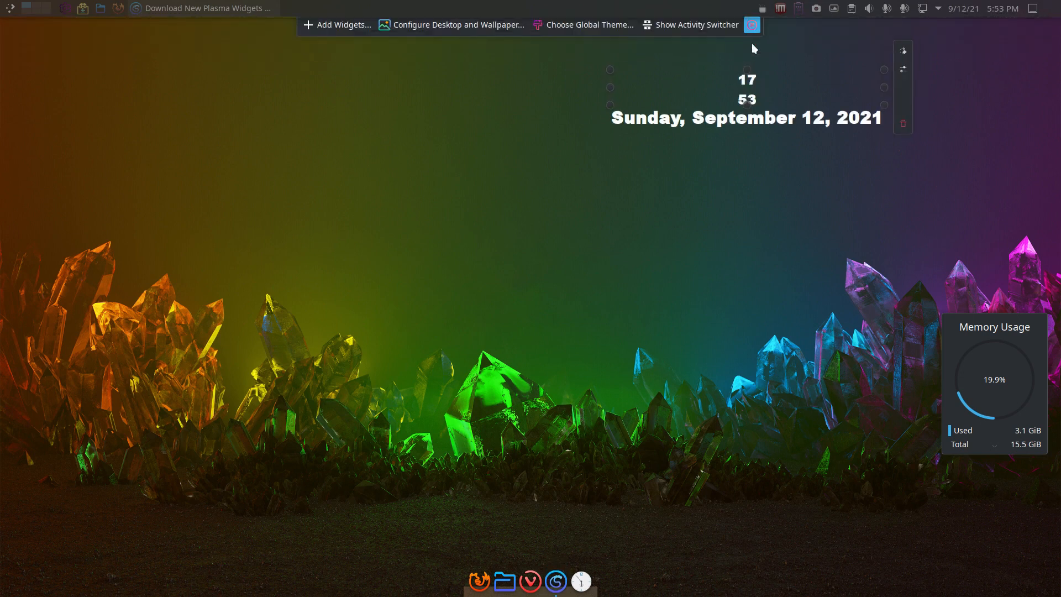
{"action": "left_click", "coordinate": [752, 25]}
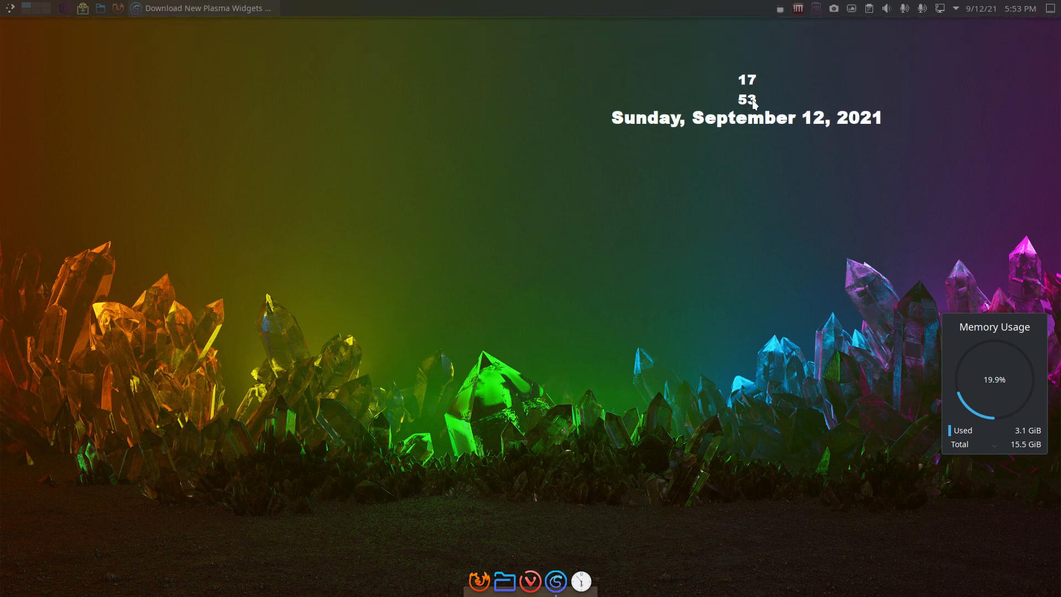
{"action": "left_click_drag", "start_coordinate": [753, 102], "coordinate": [538, 63]}
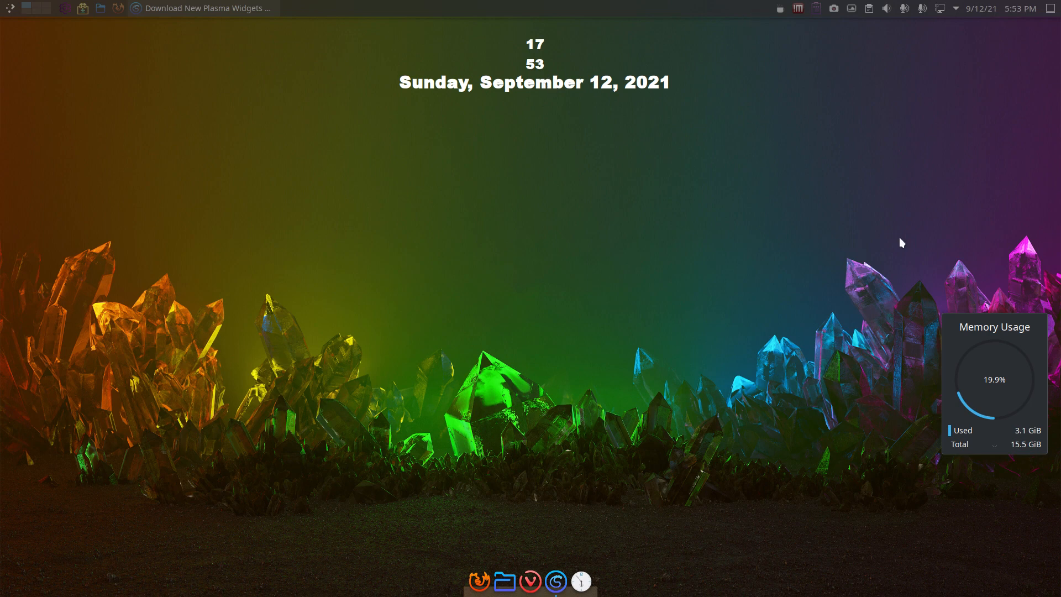
Move the Memory Usage widget from the desktop into the top panel, and open and close its details popup
{"action": "left_click_drag", "start_coordinate": [979, 338], "coordinate": [729, 6]}
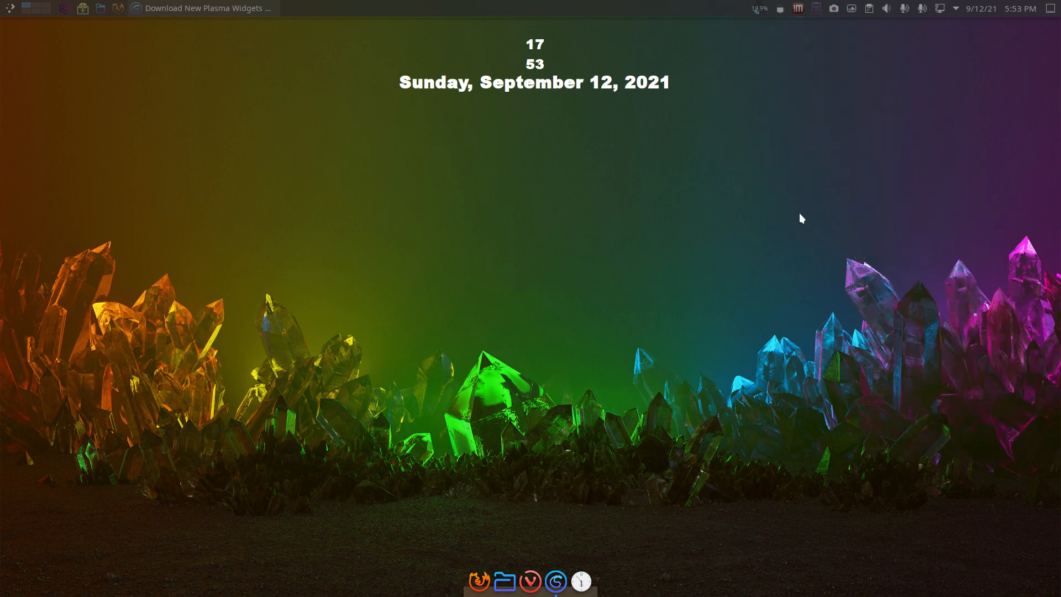
{"action": "left_click", "coordinate": [761, 10]}
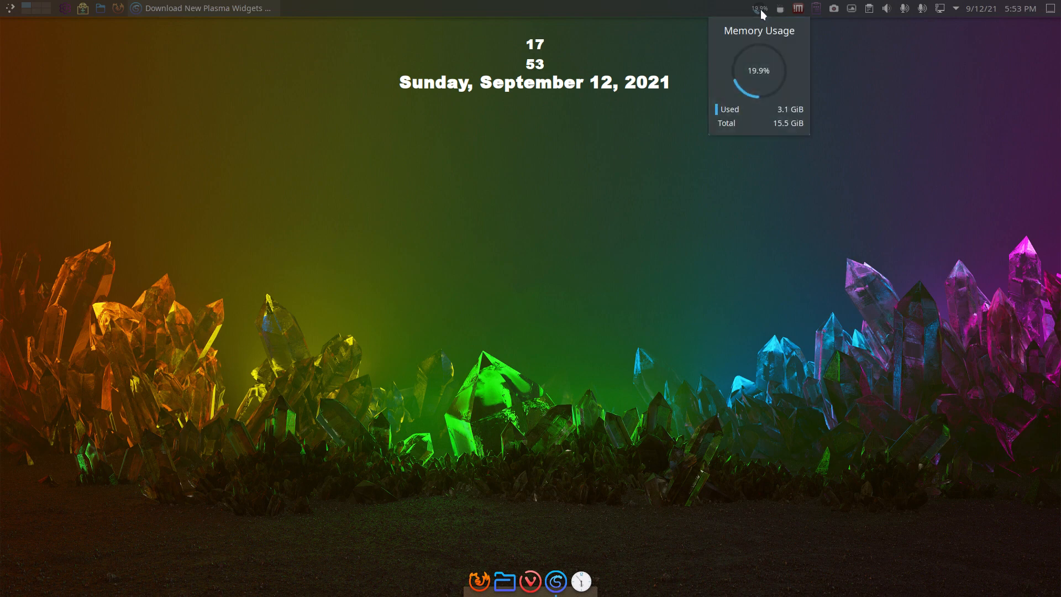
{"action": "left_click", "coordinate": [760, 9]}
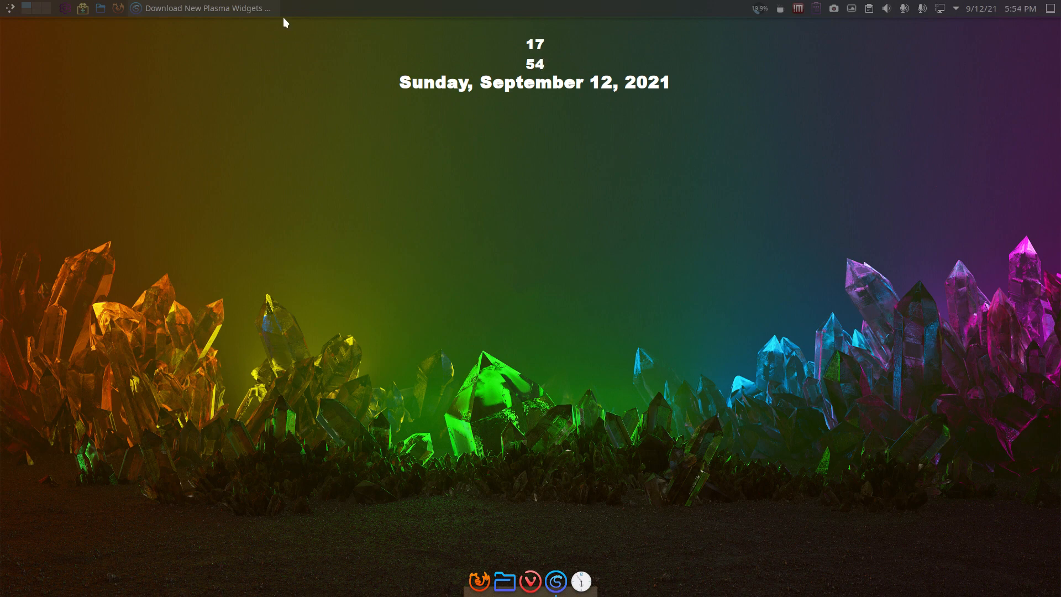
Edit the top panel, try the Opaque opacity and set it to Translucent
{"action": "right_click", "coordinate": [425, 8]}
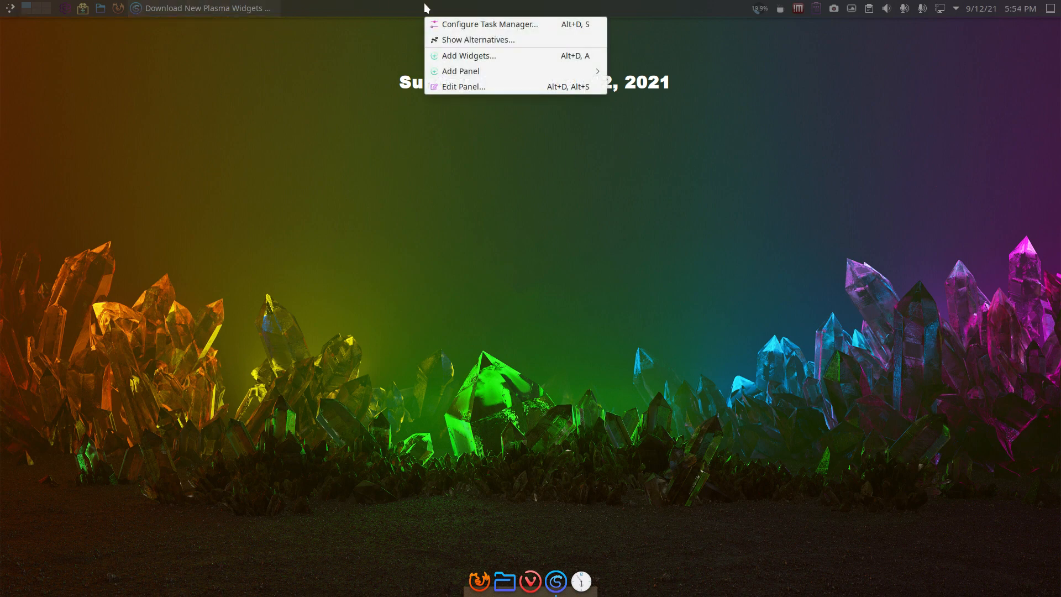
{"action": "left_click", "coordinate": [529, 86]}
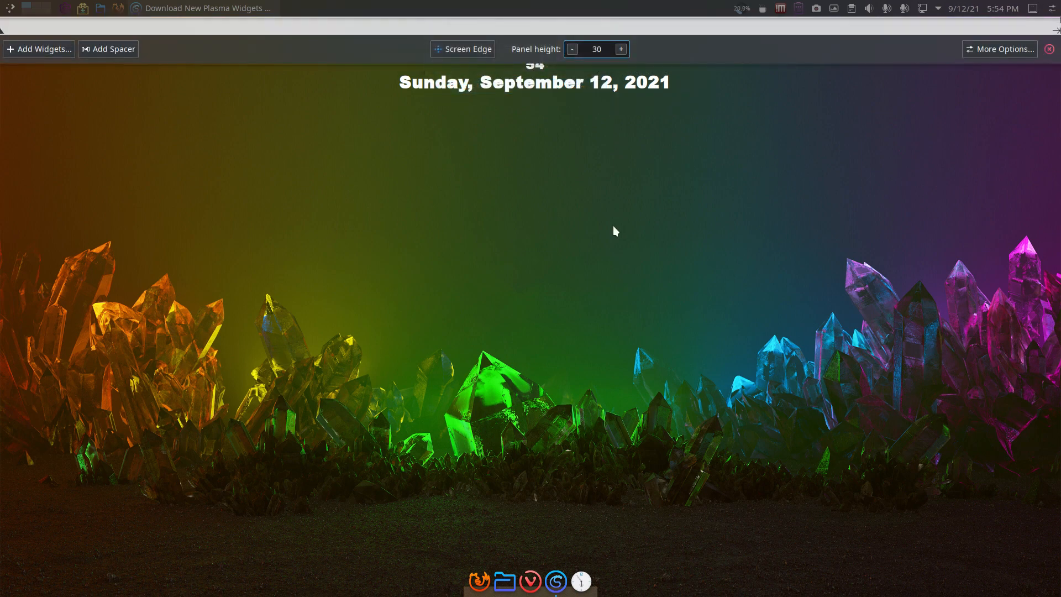
{"action": "left_click", "coordinate": [1009, 55]}
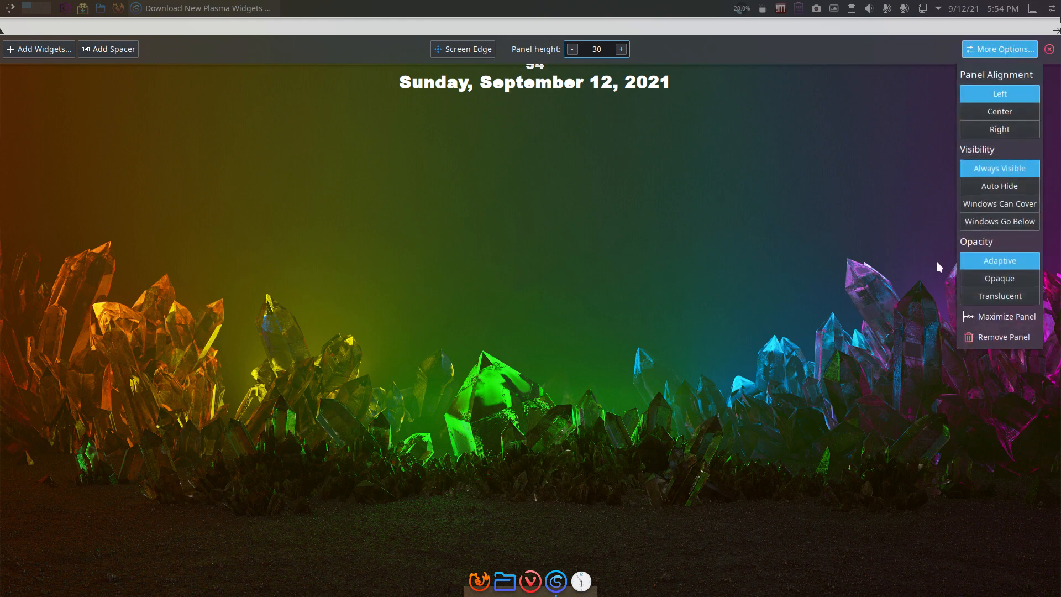
{"action": "left_click", "coordinate": [1011, 281]}
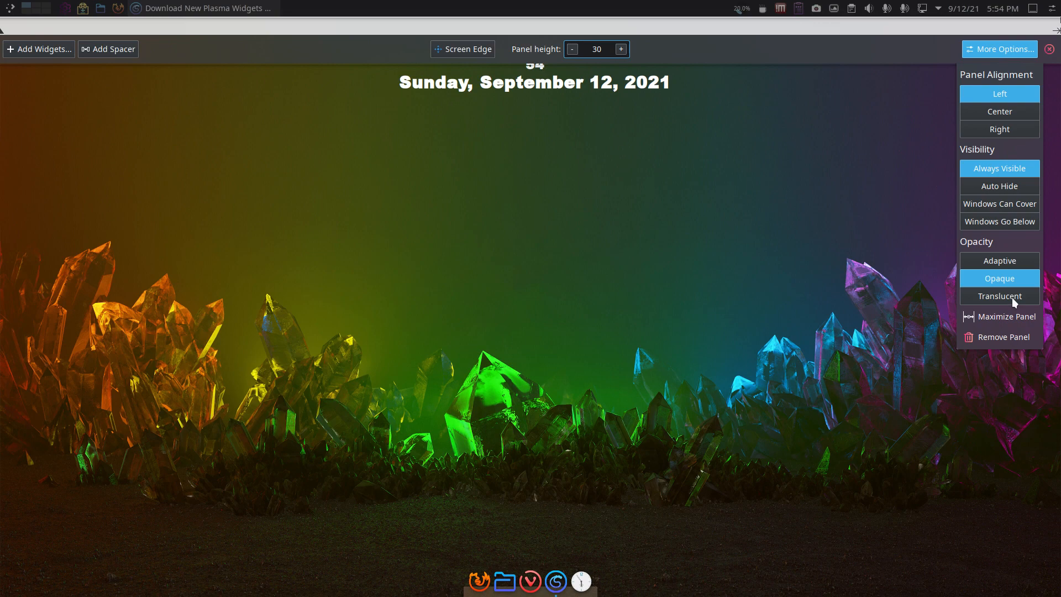
{"action": "left_click", "coordinate": [1012, 297]}
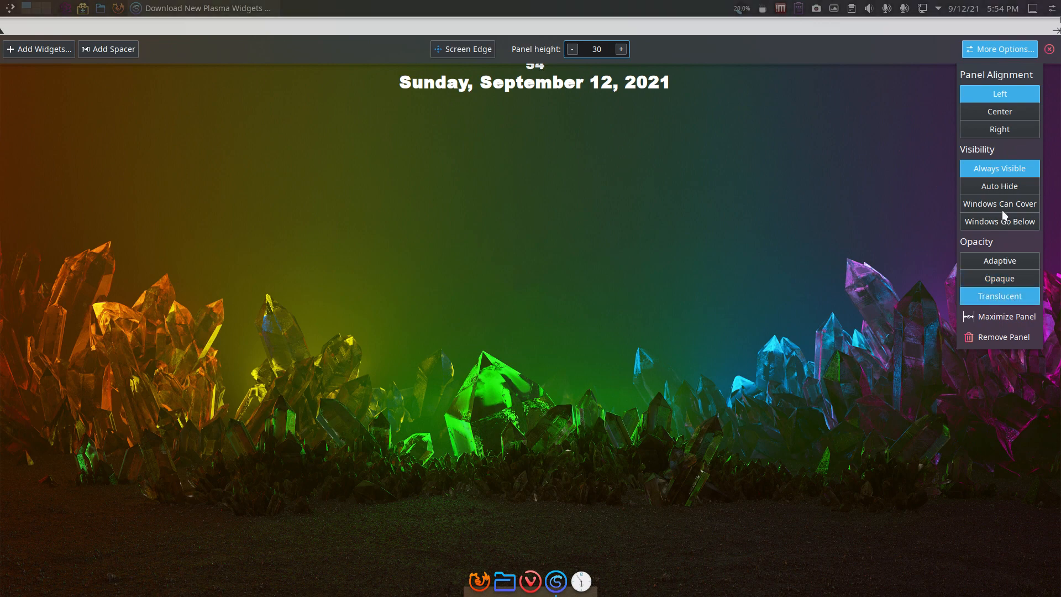
Set the panel's visibility to Auto Hide and its alignment to Center, leave the editor and check the launcher menu
{"action": "left_click", "coordinate": [1001, 187]}
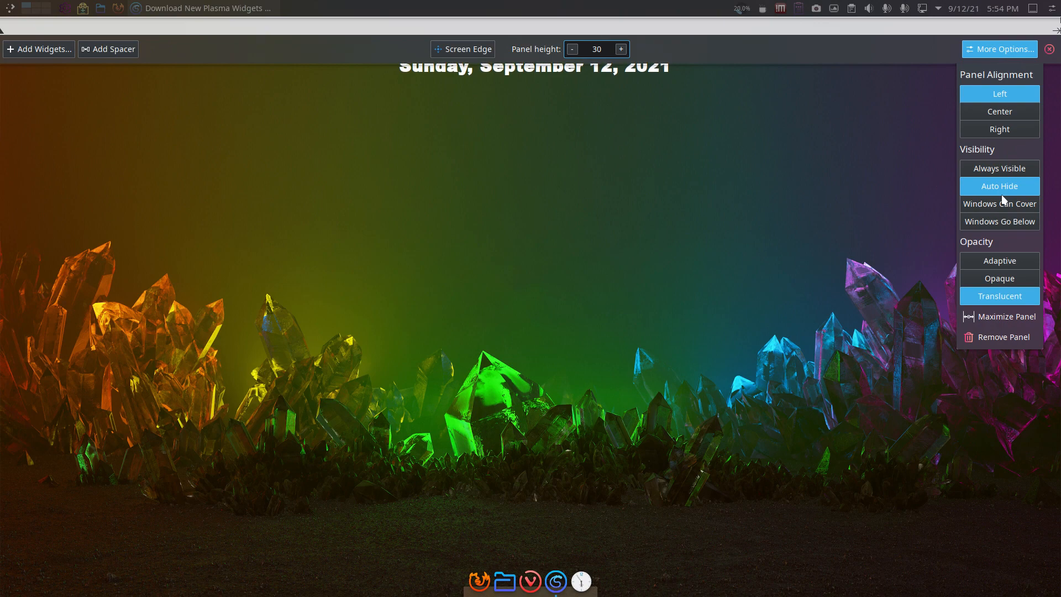
{"action": "left_click", "coordinate": [1006, 112]}
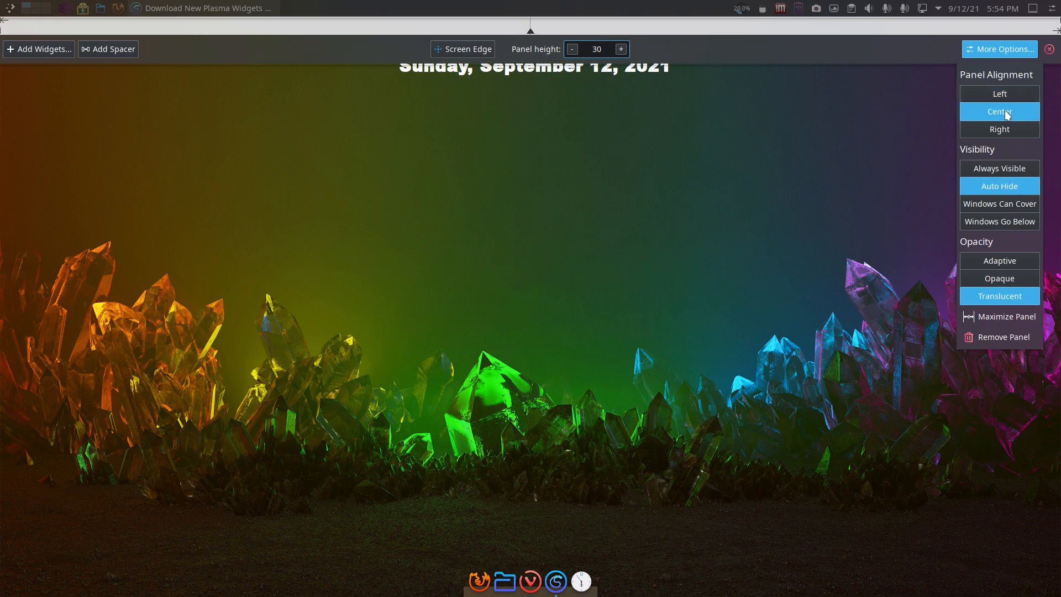
{"action": "left_click", "coordinate": [997, 51]}
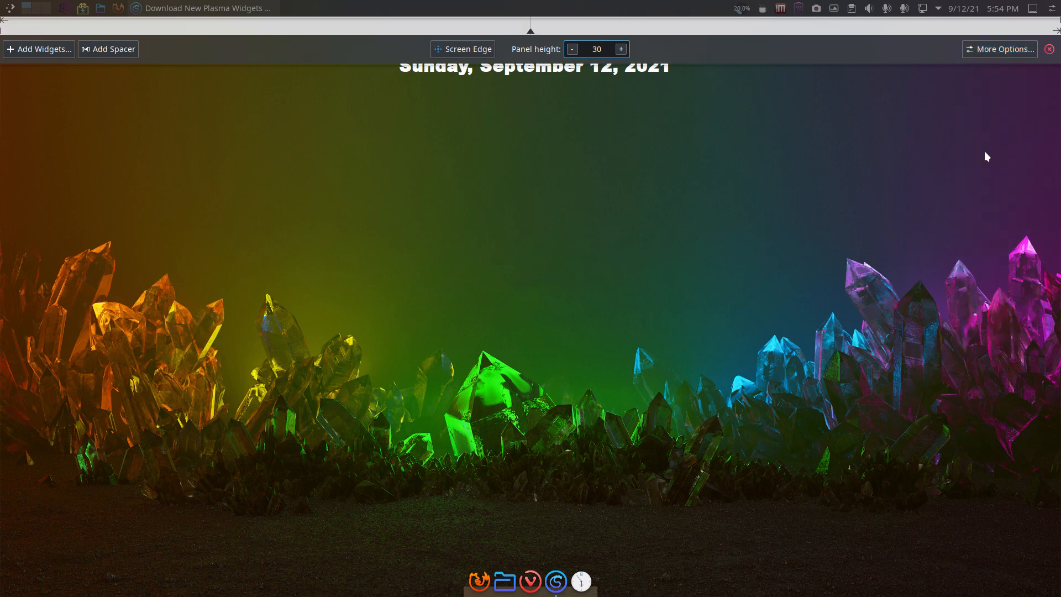
{"action": "left_click", "coordinate": [984, 151]}
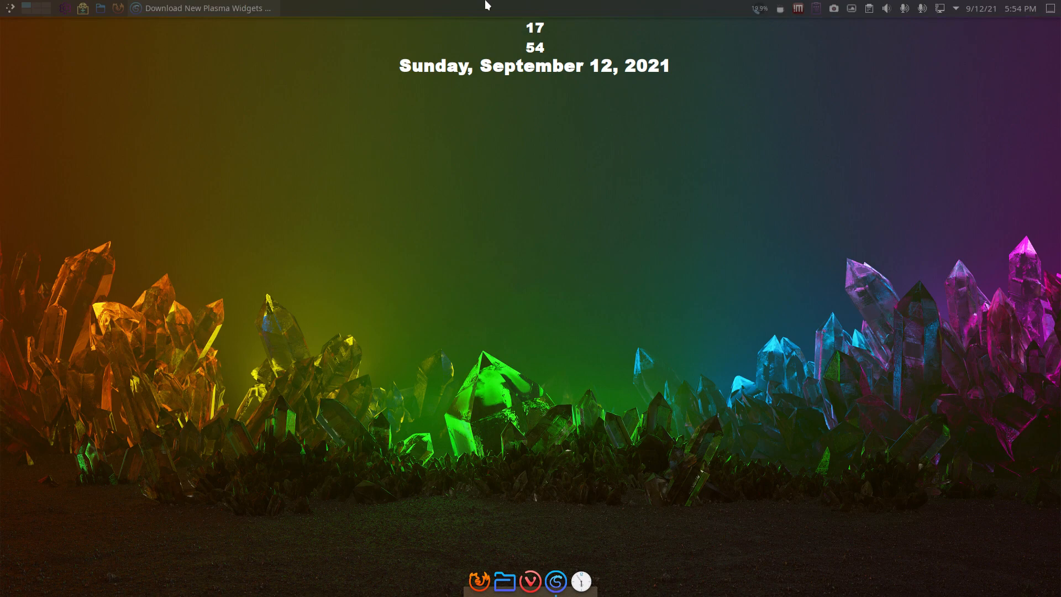
{"action": "left_click", "coordinate": [7, 7]}
{"action": "left_click", "coordinate": [6, 8]}
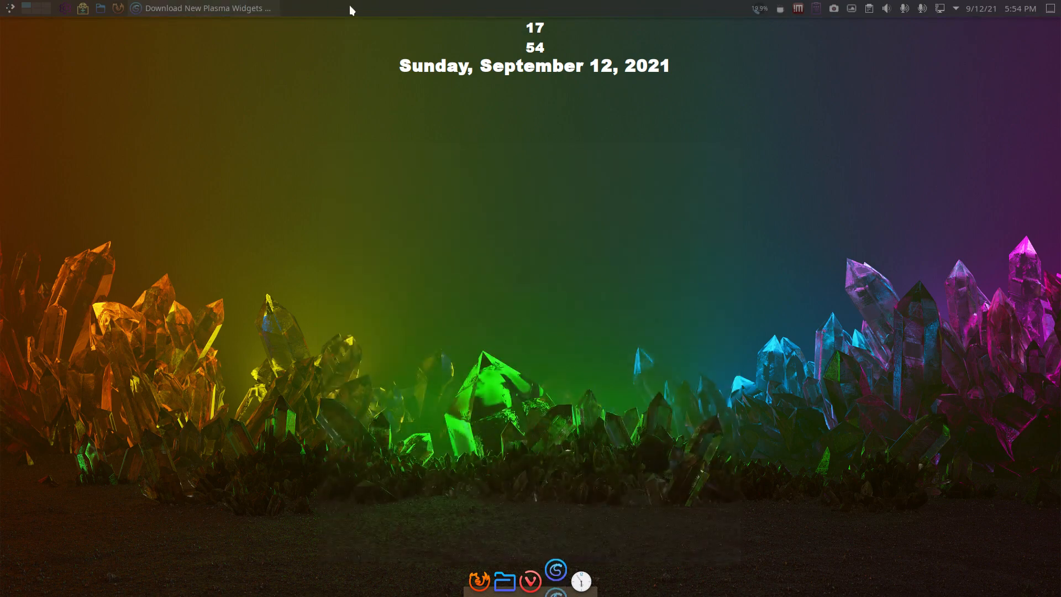
Edit the top panel again, set its opacity to Opaque and leave edit mode
{"action": "right_click", "coordinate": [353, 6]}
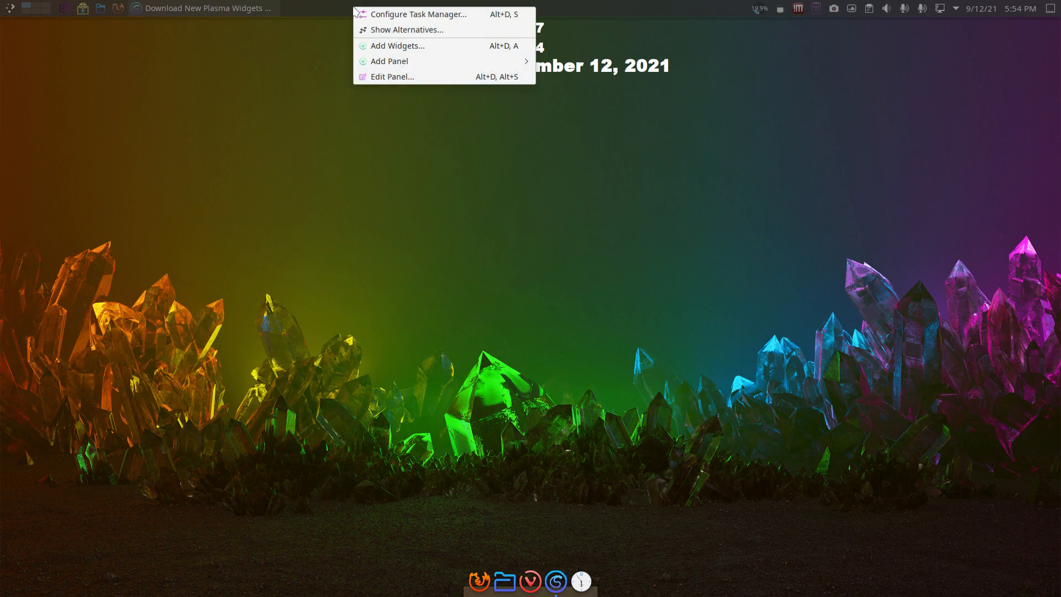
{"action": "left_click", "coordinate": [448, 81]}
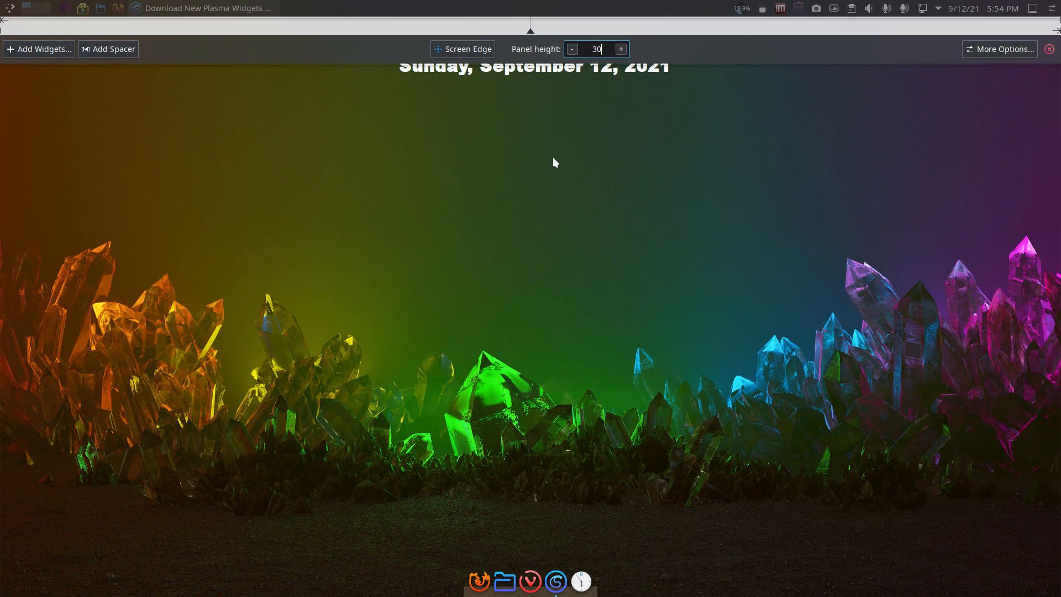
{"action": "left_click", "coordinate": [1010, 53]}
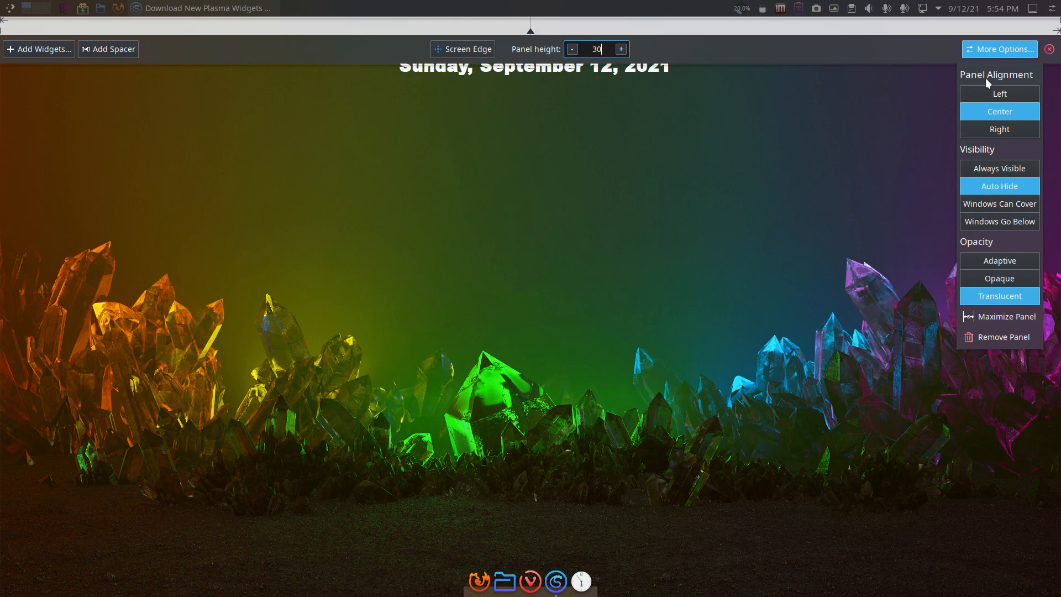
{"action": "left_click", "coordinate": [1008, 280]}
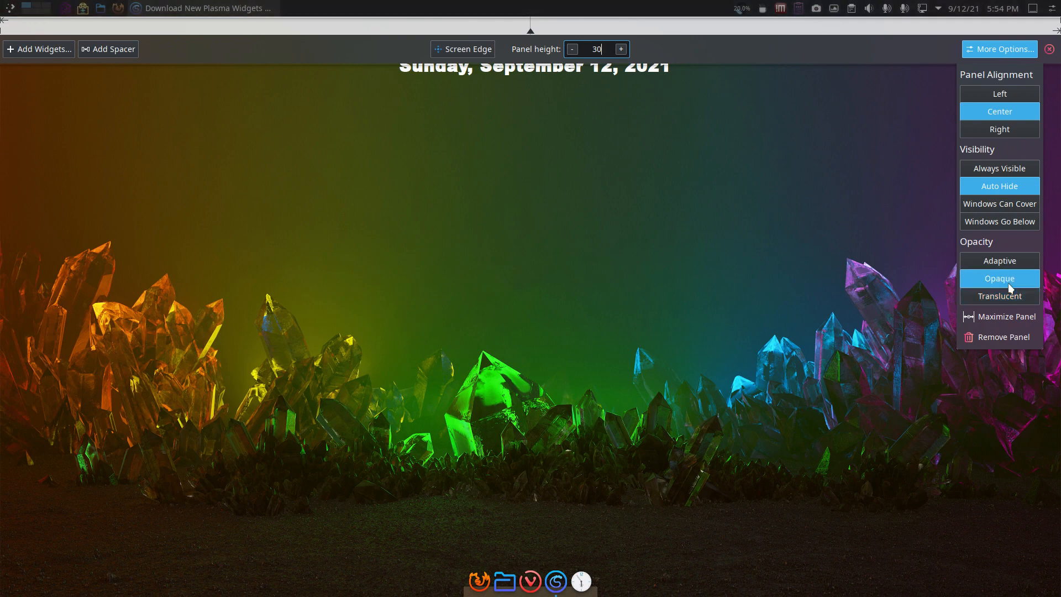
{"action": "left_click", "coordinate": [1049, 49]}
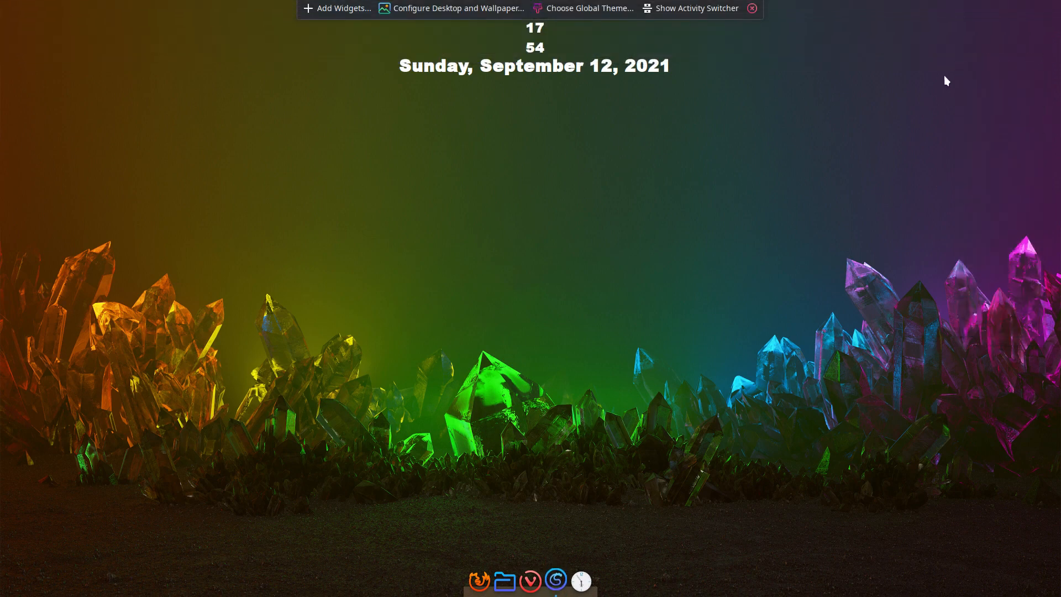
{"action": "mouse_move", "coordinate": [424, 1]}
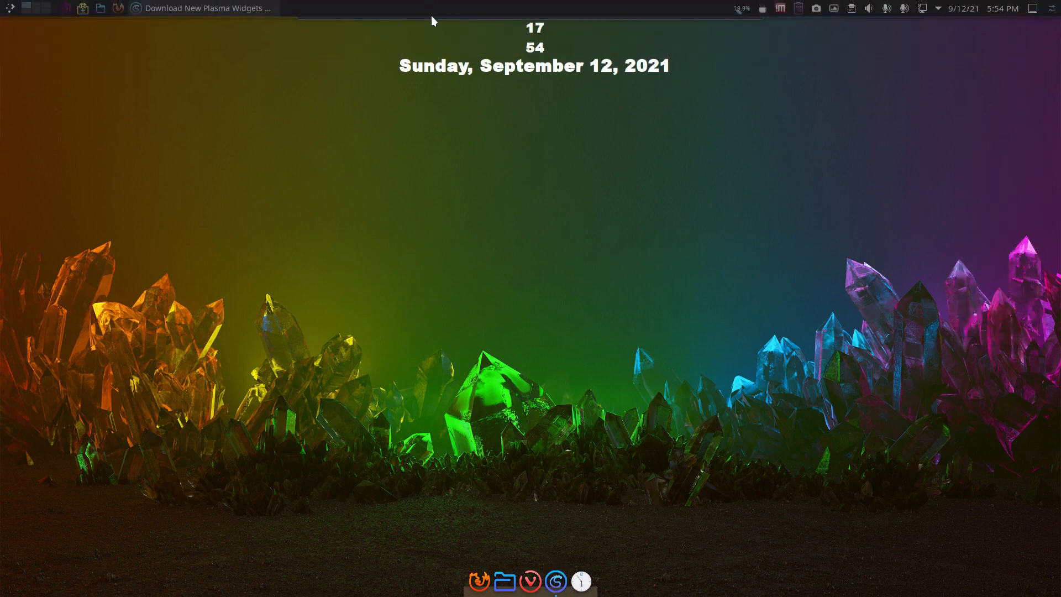
{"action": "left_click", "coordinate": [752, 9]}
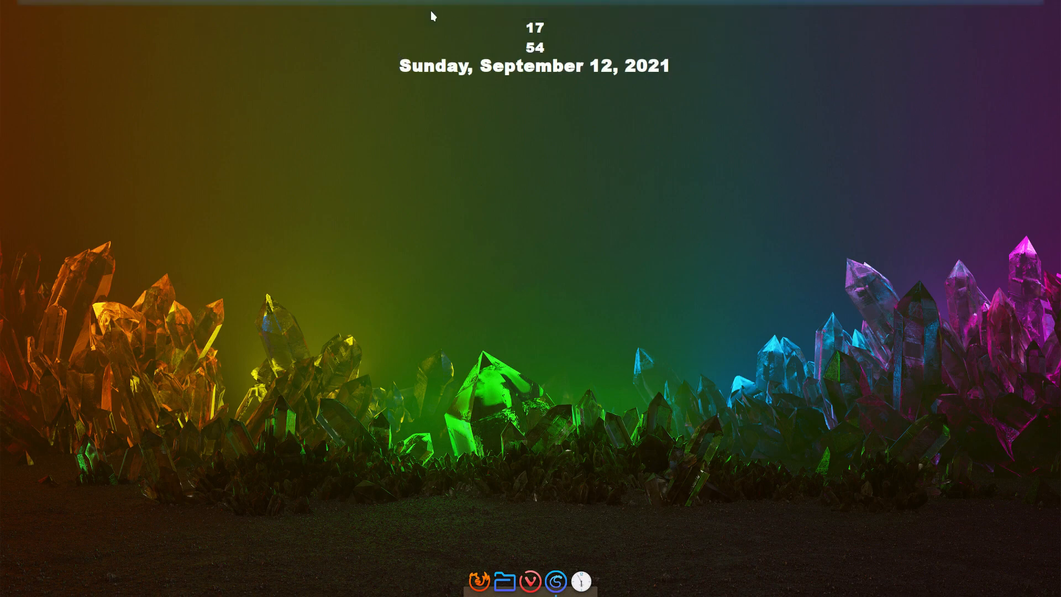
Reveal the auto-hidden panel and open the launcher menu to check how both look
{"action": "mouse_move", "coordinate": [399, 2]}
{"action": "left_click", "coordinate": [8, 9]}
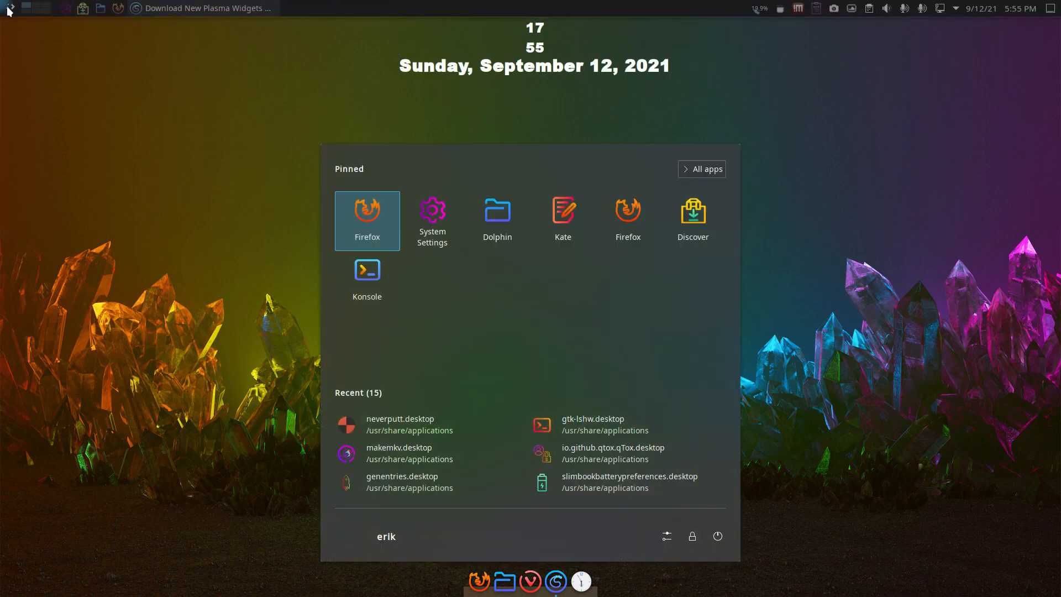
{"action": "left_click", "coordinate": [9, 9]}
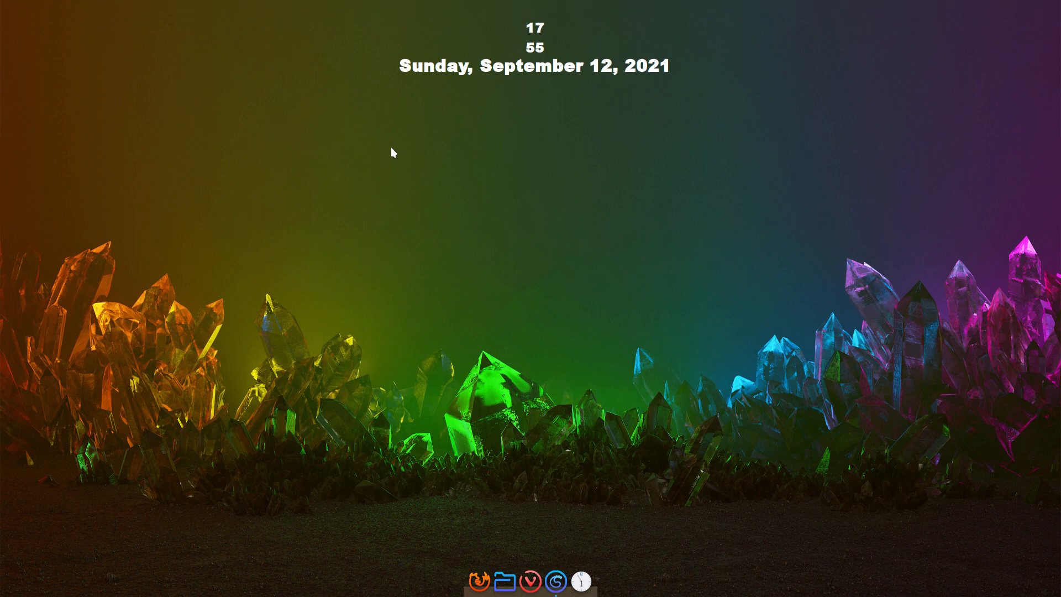
{"action": "mouse_move", "coordinate": [493, 2]}
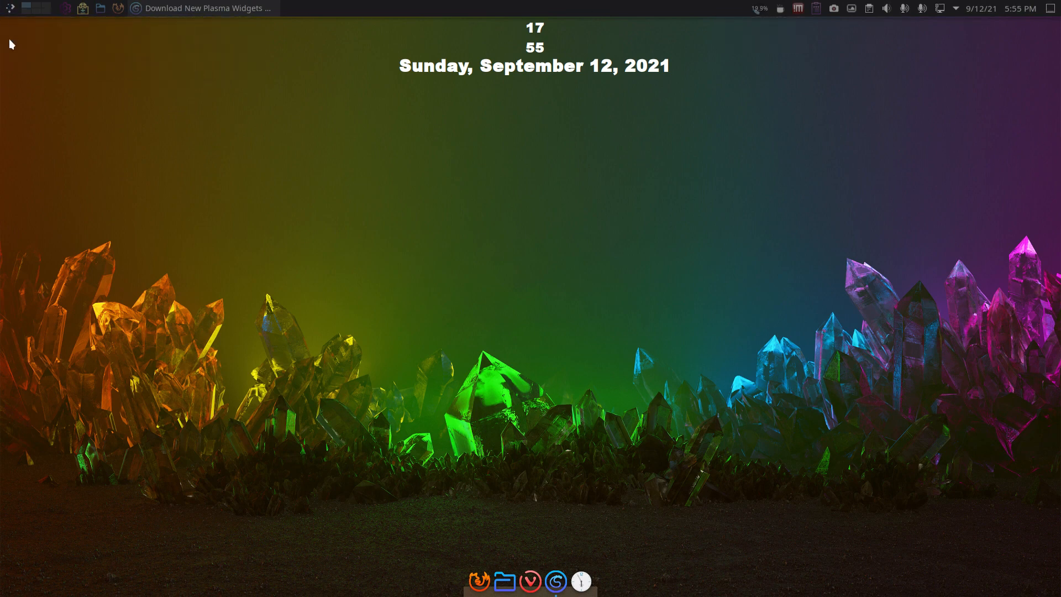
{"action": "left_click", "coordinate": [6, 6]}
Search the available widgets for "cpu" and add the Individual Core Usage widget to the middle of the desktop
{"action": "right_click", "coordinate": [152, 209]}
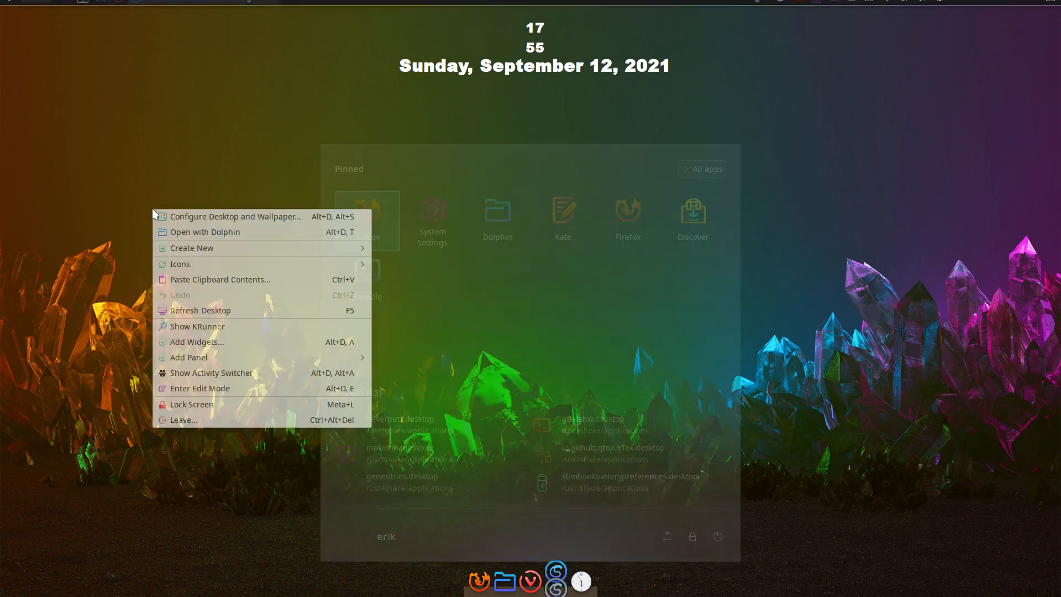
{"action": "left_click", "coordinate": [266, 344]}
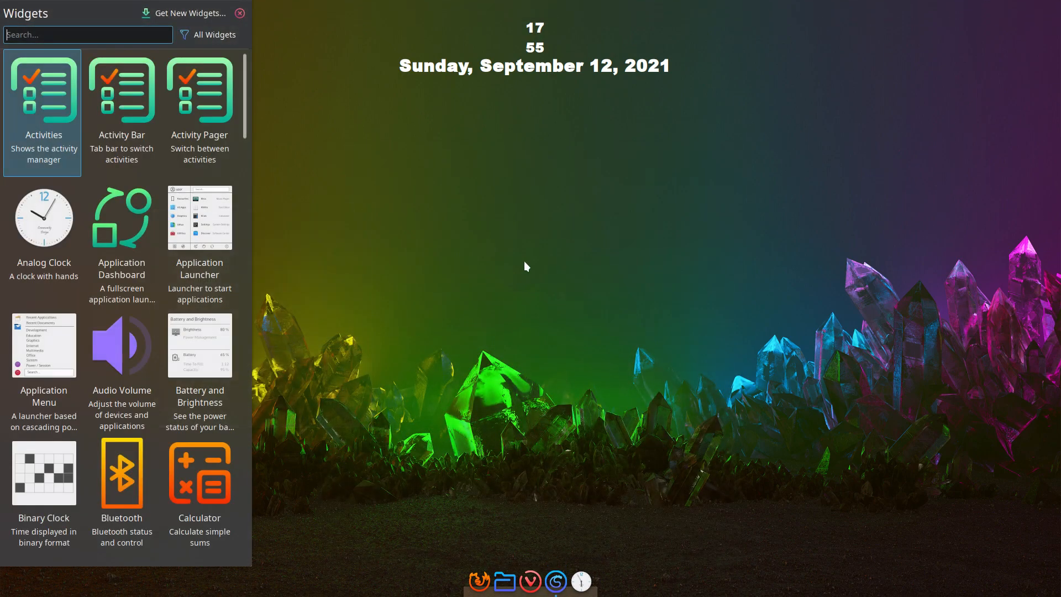
{"action": "type", "text": "cpu"}
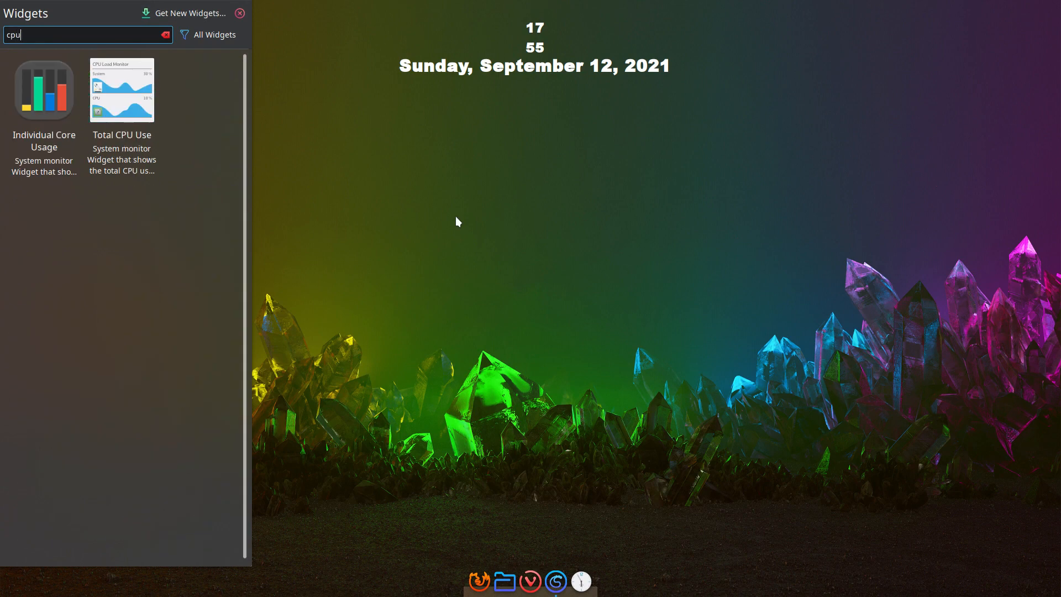
{"action": "left_click_drag", "start_coordinate": [32, 118], "coordinate": [566, 198]}
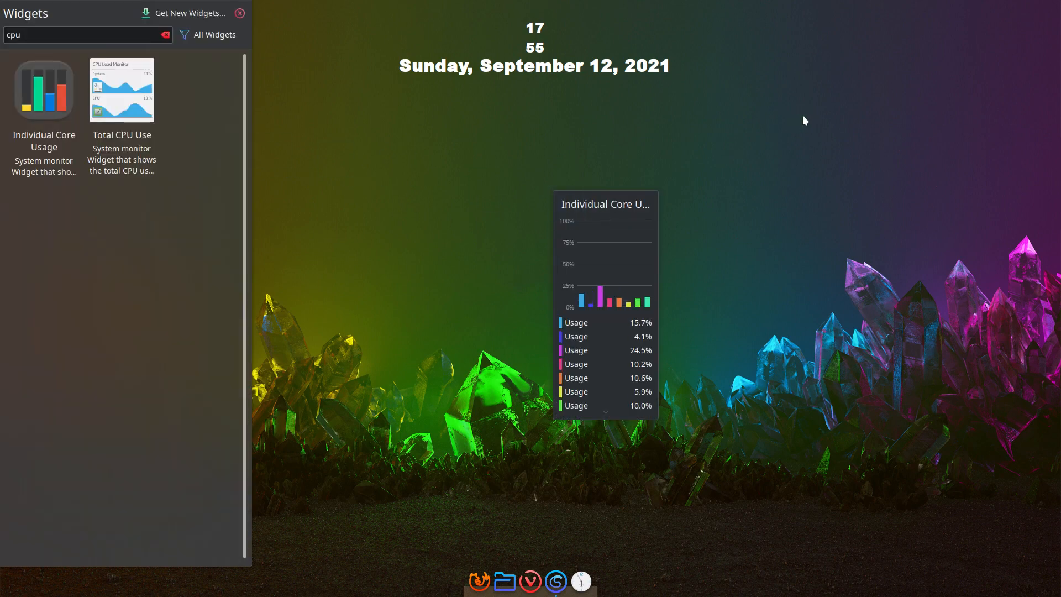
Close the widget browser and move the Individual Core Usage widget from the desktop into the top panel beside the memory widget
{"action": "left_click", "coordinate": [240, 13]}
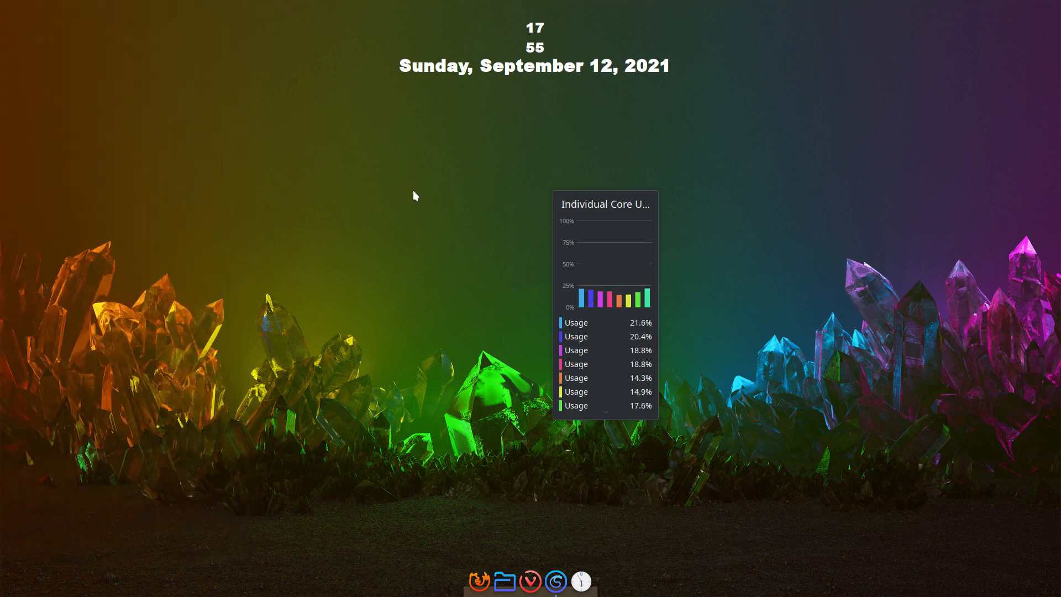
{"action": "left_click_drag", "start_coordinate": [637, 198], "coordinate": [742, 1]}
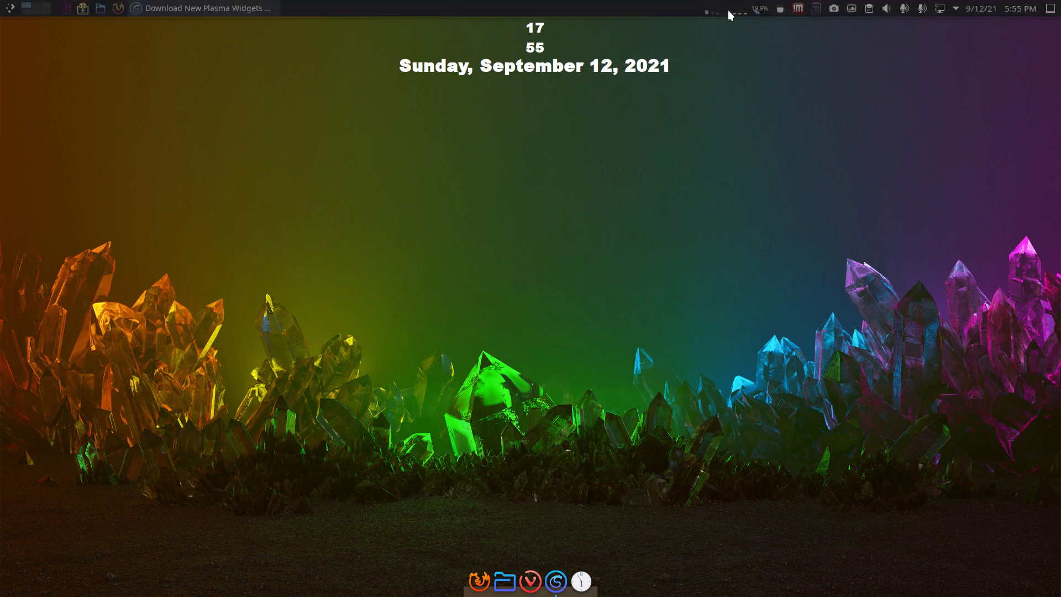
Edit the top panel, set its visibility to Always Visible and leave edit mode
{"action": "right_click", "coordinate": [643, 12]}
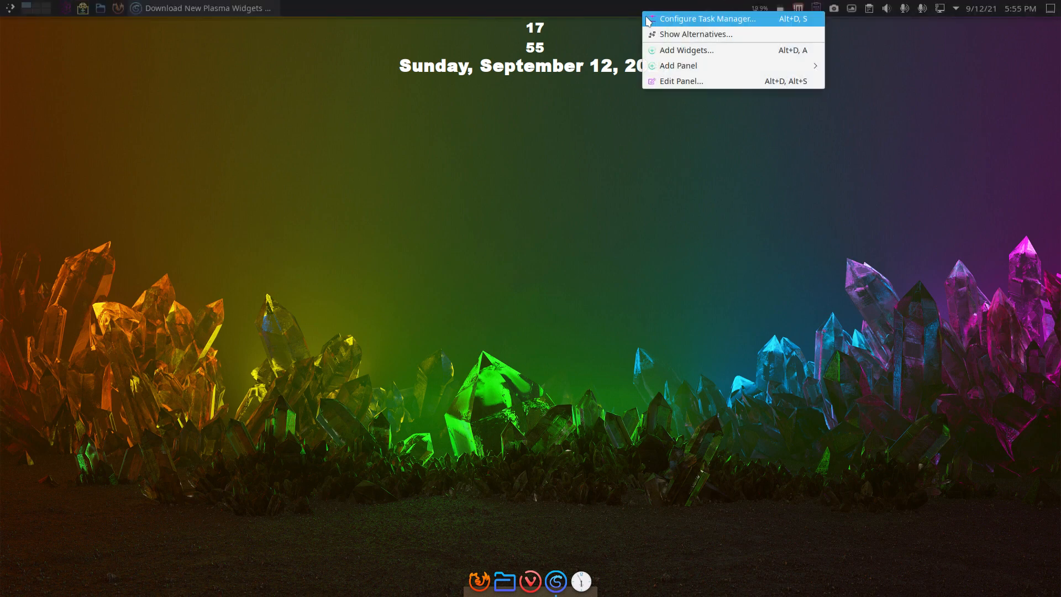
{"action": "left_click", "coordinate": [715, 81]}
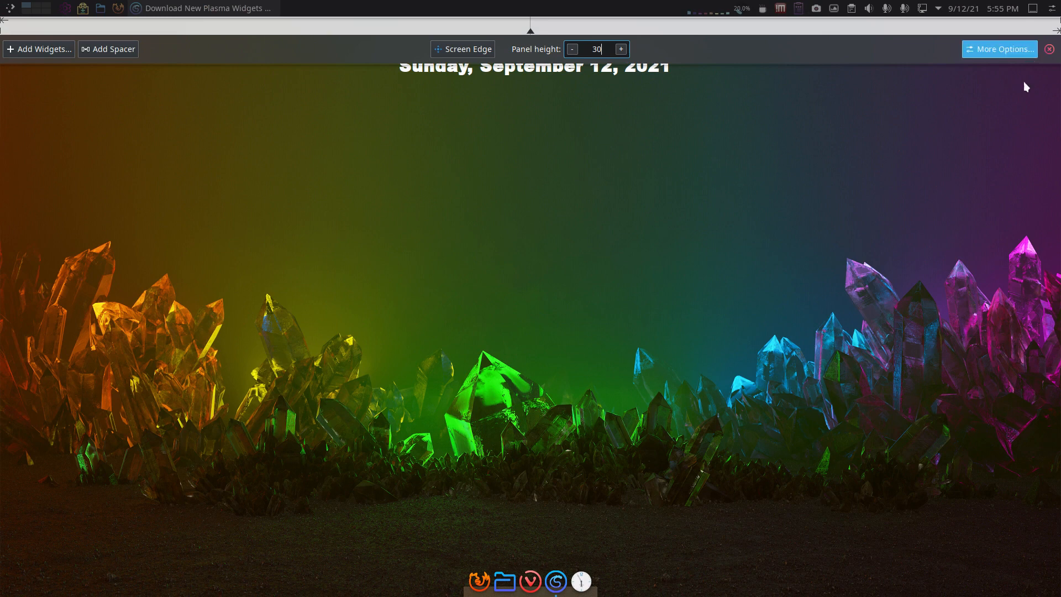
{"action": "left_click", "coordinate": [1013, 173]}
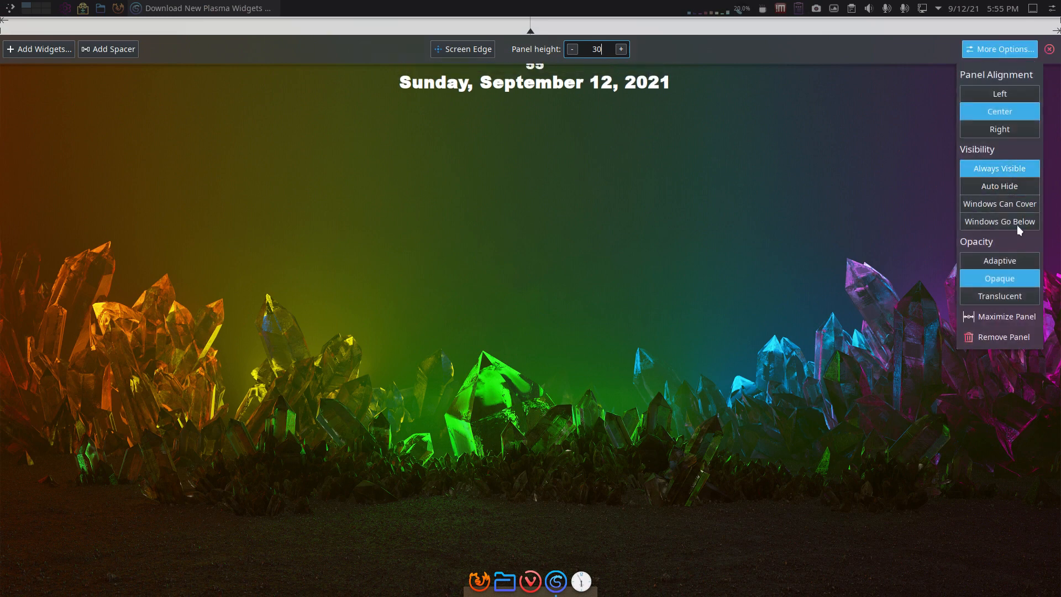
{"action": "left_click", "coordinate": [1049, 50]}
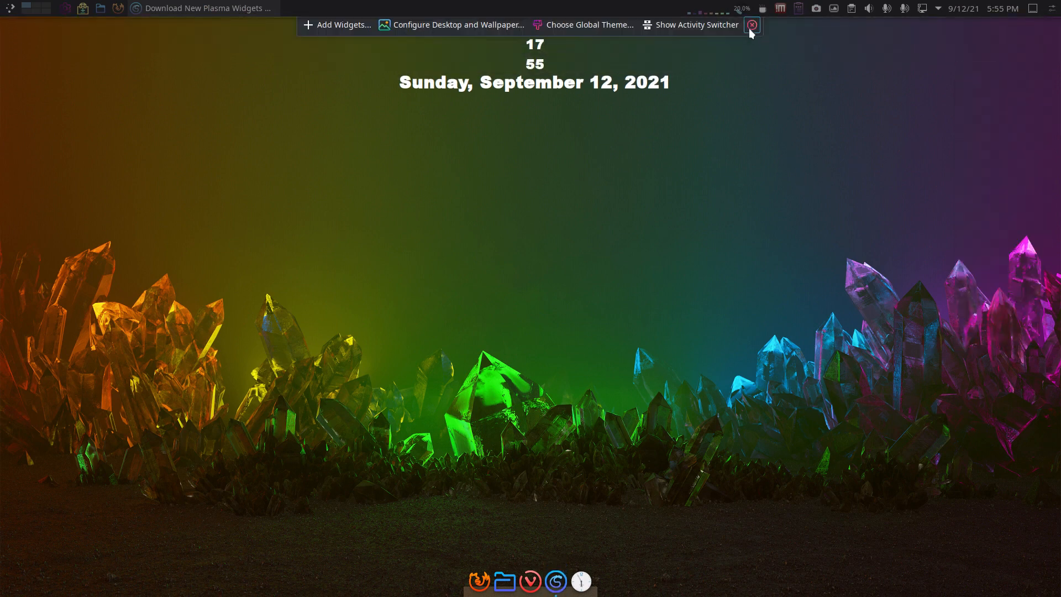
{"action": "left_click", "coordinate": [752, 24]}
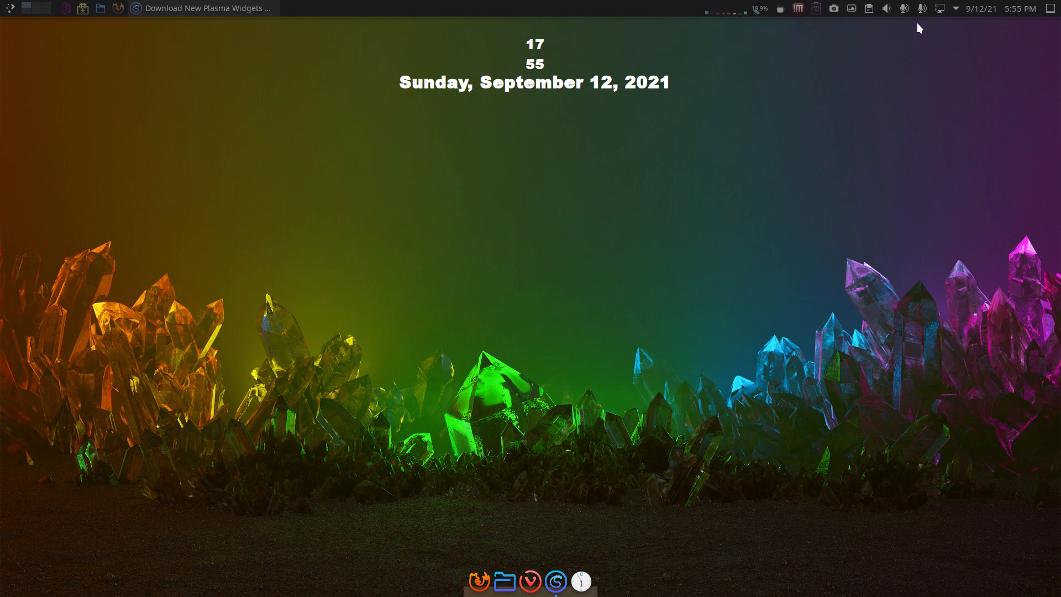
Mute and unmute the microphone through both microphone indicators in the system tray
{"action": "left_click", "coordinate": [903, 7]}
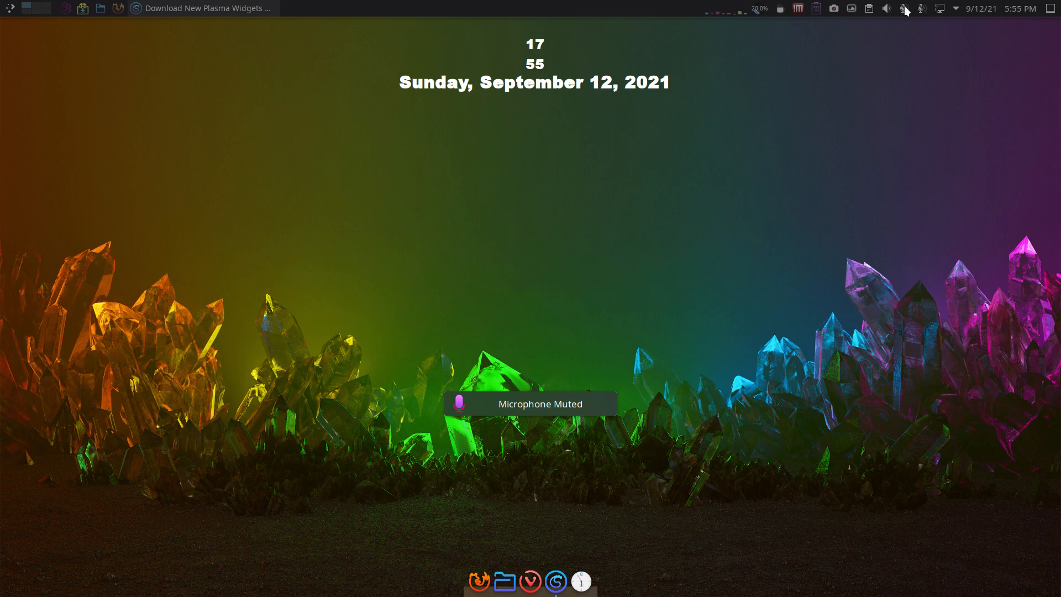
{"action": "left_click", "coordinate": [904, 8]}
{"action": "left_click", "coordinate": [921, 9]}
{"action": "left_click", "coordinate": [921, 9]}
{"action": "left_click", "coordinate": [904, 9]}
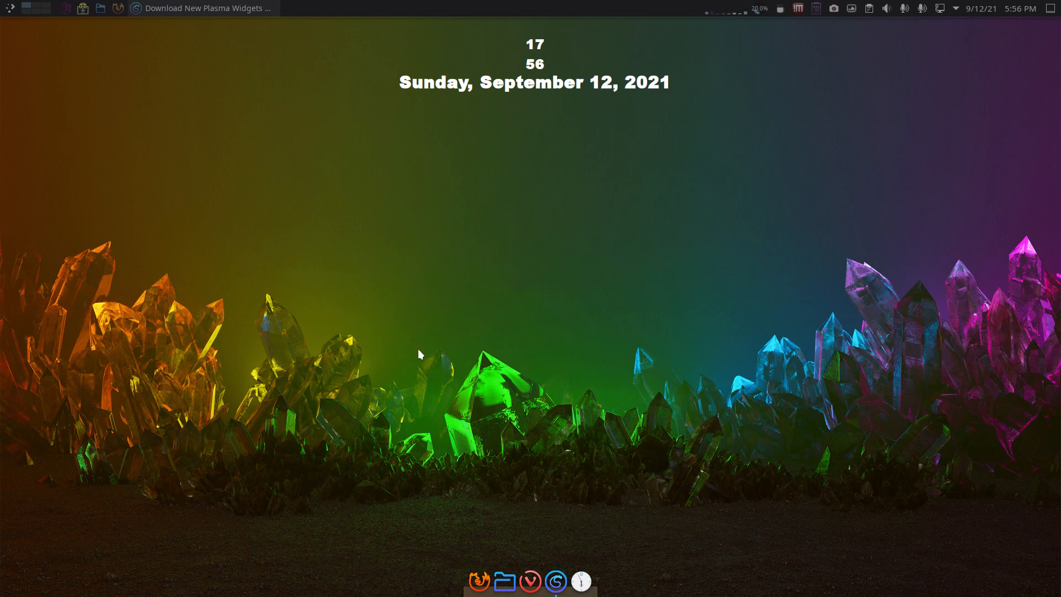
Shorten the top panel symmetrically from both ends, leave edit mode and check the launcher menu
{"action": "right_click", "coordinate": [532, 5]}
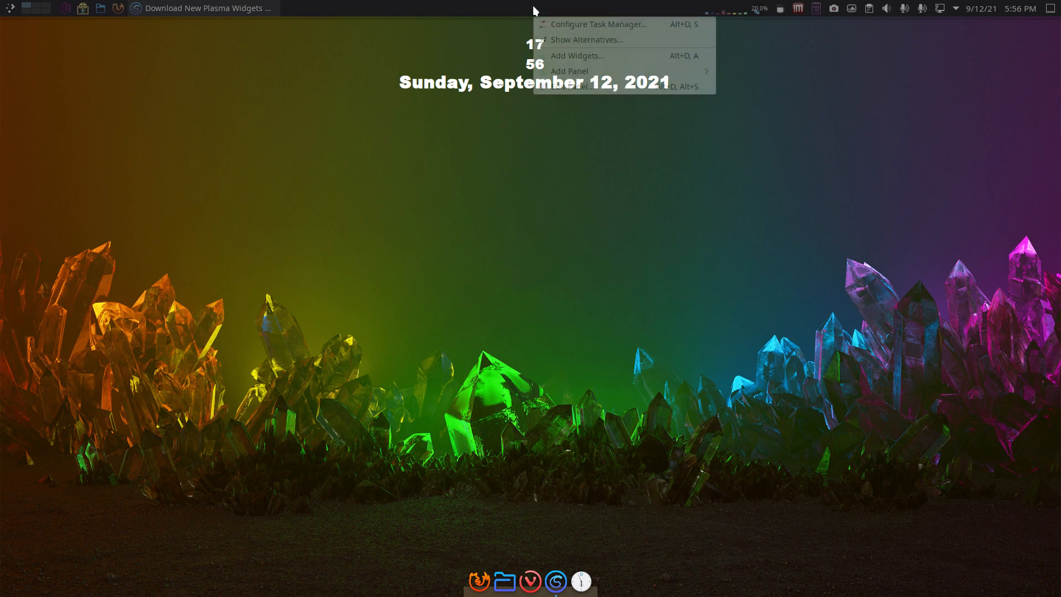
{"action": "left_click", "coordinate": [604, 90]}
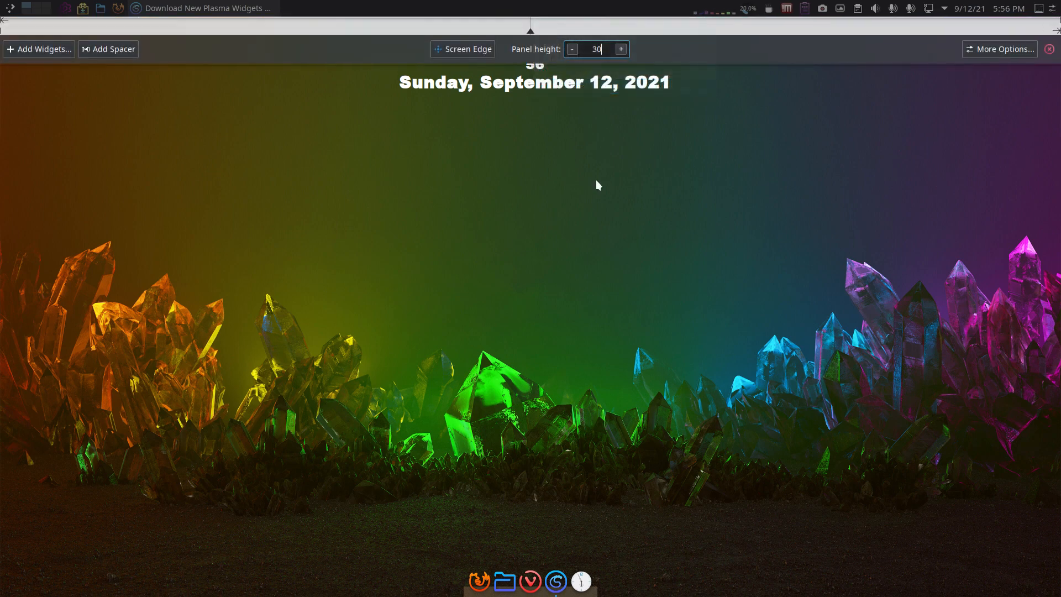
{"action": "left_click_drag", "start_coordinate": [5, 21], "coordinate": [160, 20]}
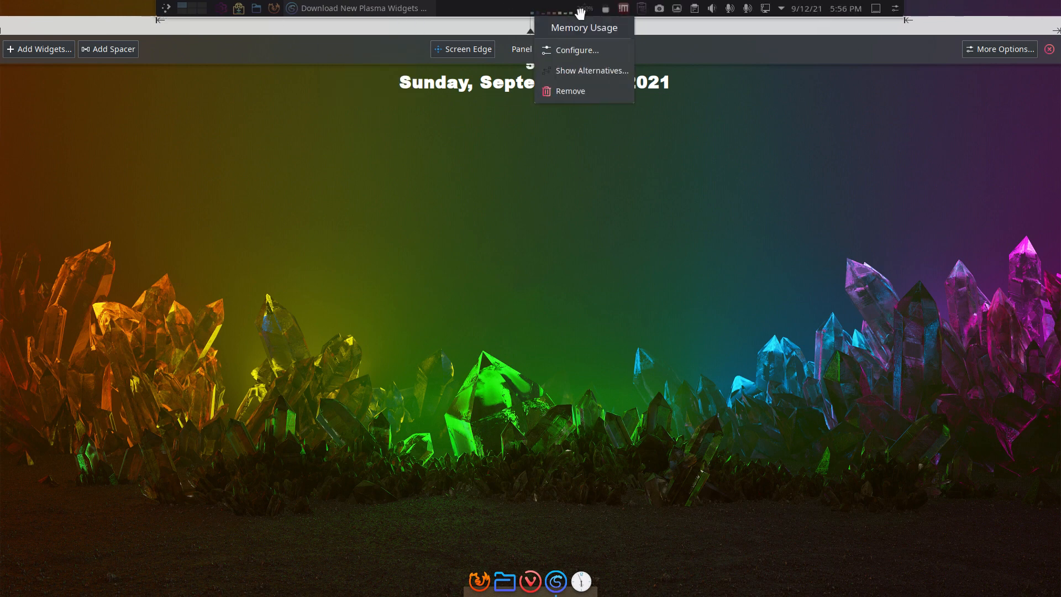
{"action": "left_click", "coordinate": [1049, 49]}
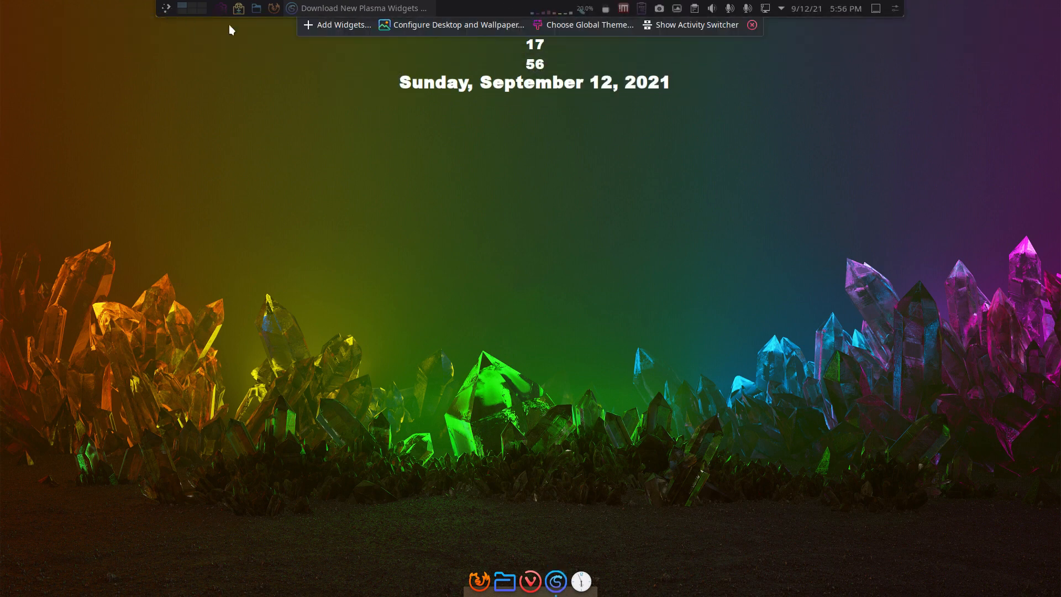
{"action": "left_click", "coordinate": [751, 25]}
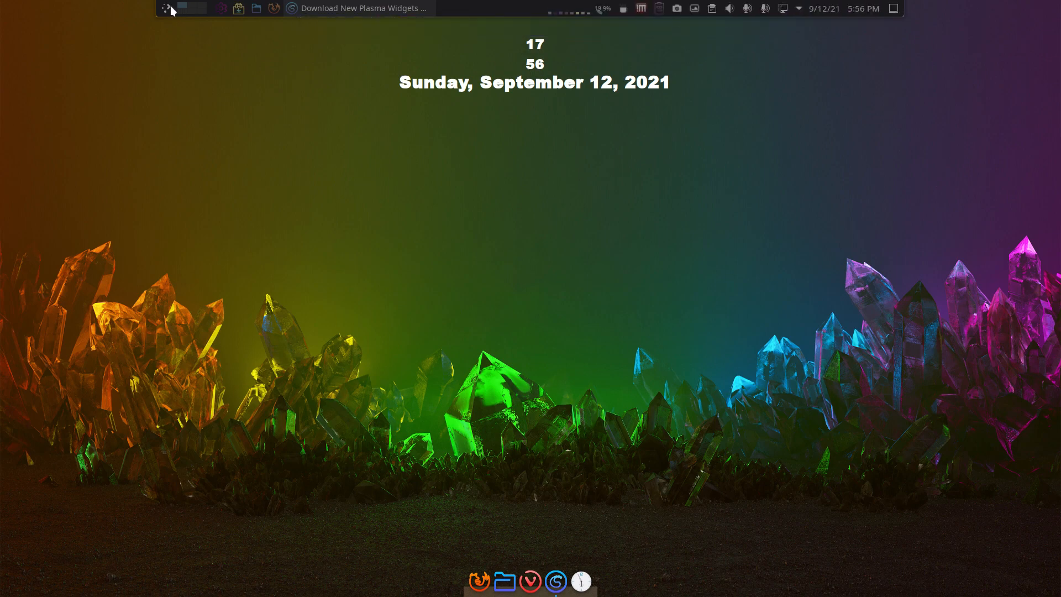
{"action": "left_click", "coordinate": [169, 9]}
{"action": "left_click", "coordinate": [164, 35]}
Open the panel clock's Digital Clock settings, examine the available date formats and cancel without changing anything
{"action": "right_click", "coordinate": [830, 11]}
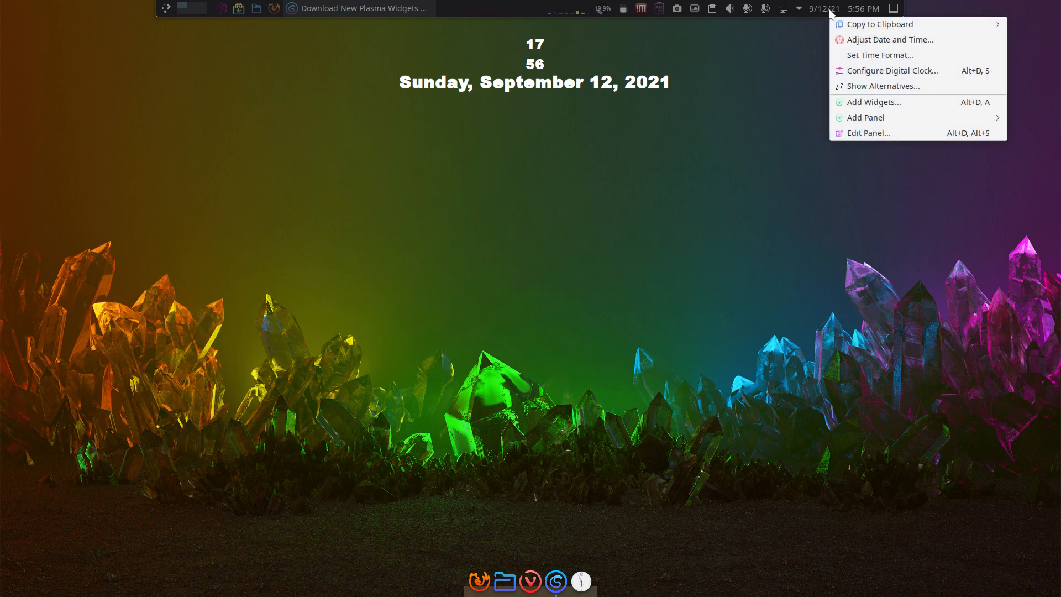
{"action": "left_click", "coordinate": [890, 71]}
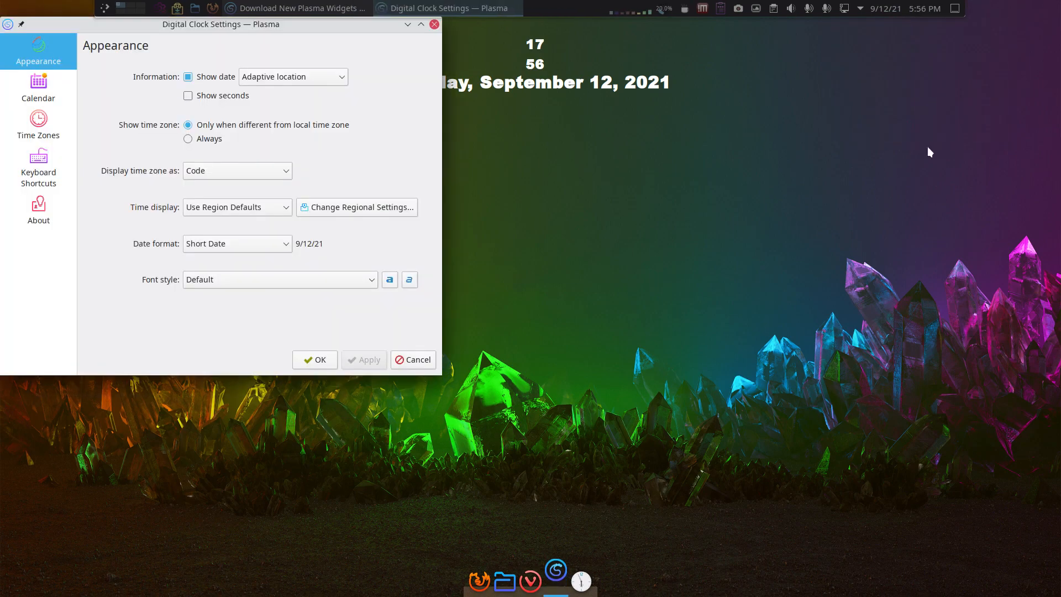
{"action": "left_click_drag", "start_coordinate": [254, 27], "coordinate": [646, 125]}
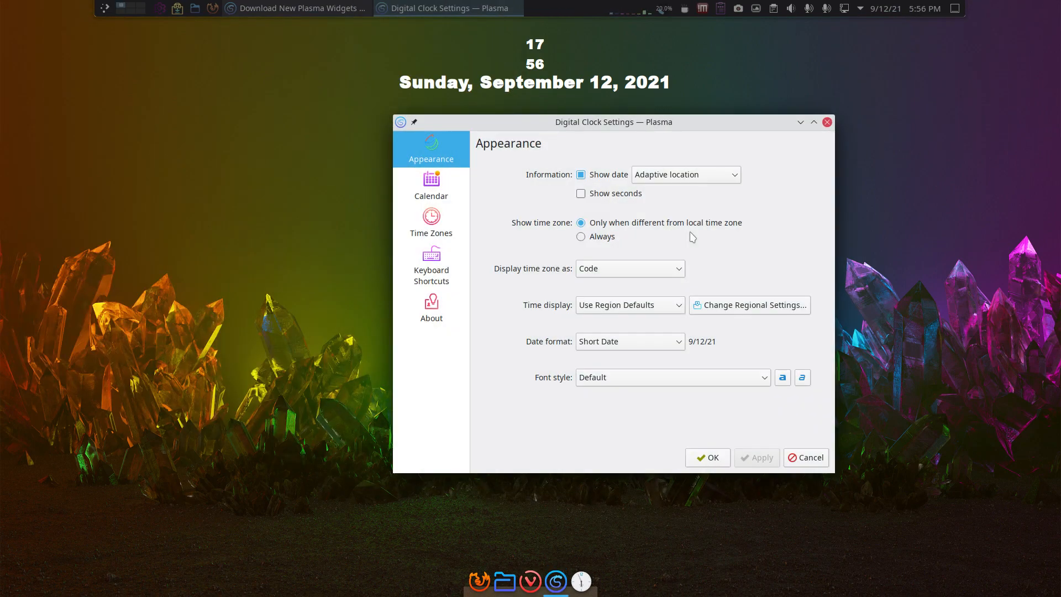
{"action": "left_click", "coordinate": [680, 342]}
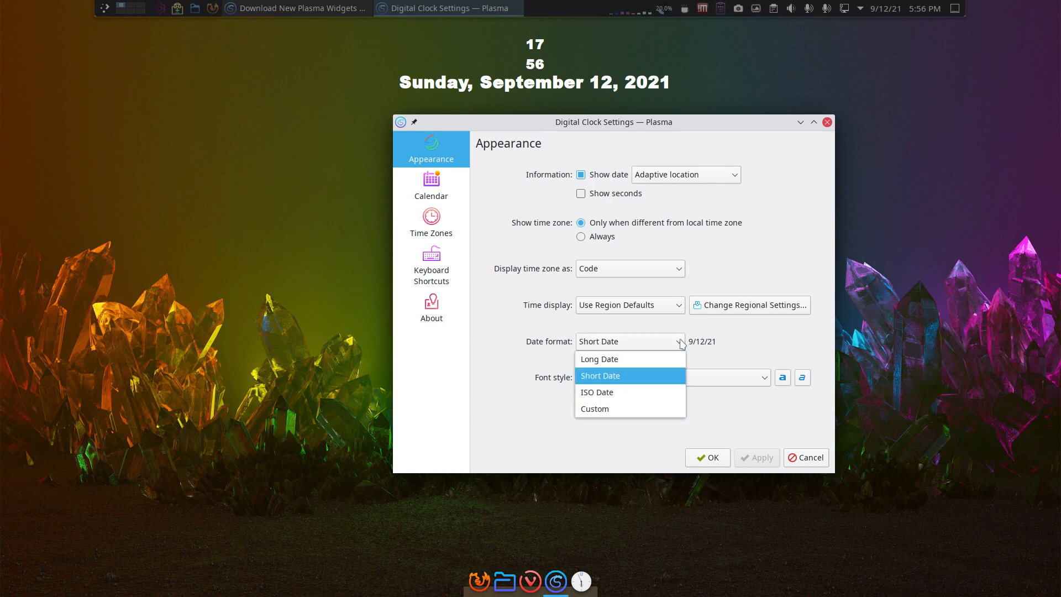
{"action": "left_click", "coordinate": [731, 332]}
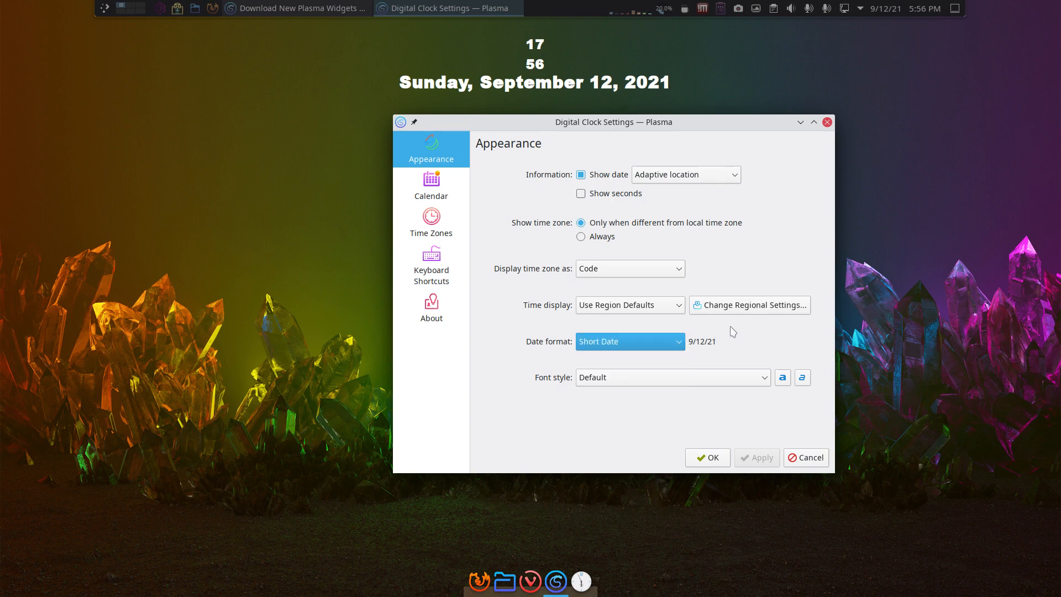
{"action": "left_click", "coordinate": [798, 458]}
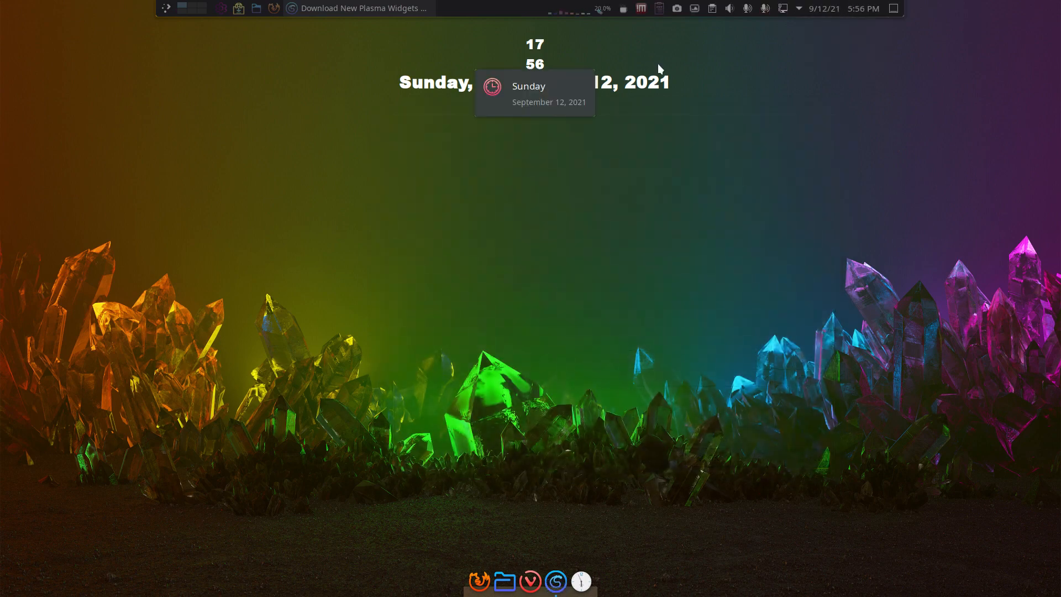
Edit the top panel, remove its Digital Clock widget, dismiss the notification and leave edit mode
{"action": "right_click", "coordinate": [835, 11]}
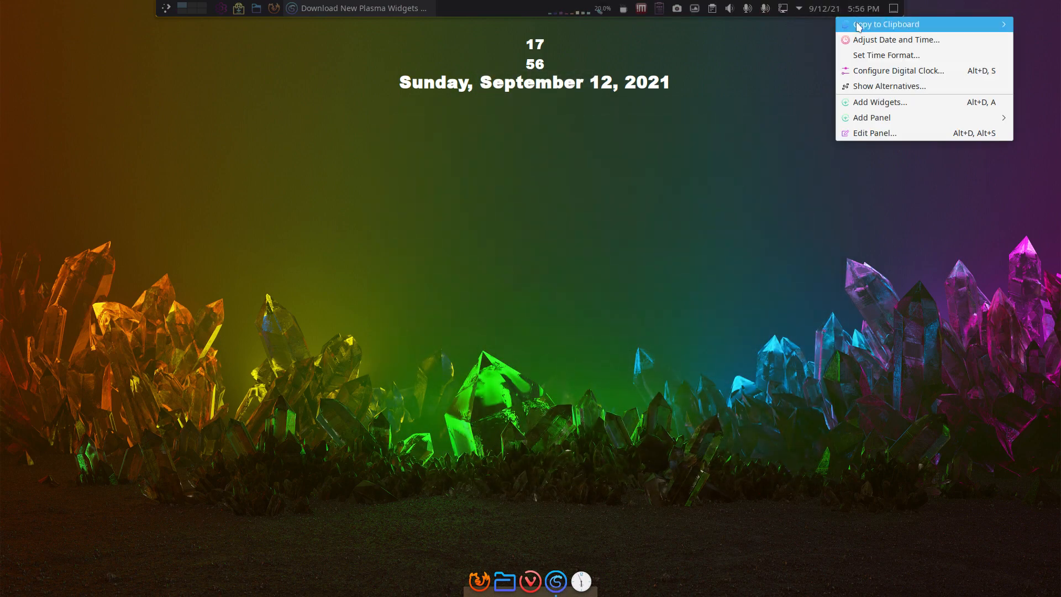
{"action": "left_click", "coordinate": [889, 134]}
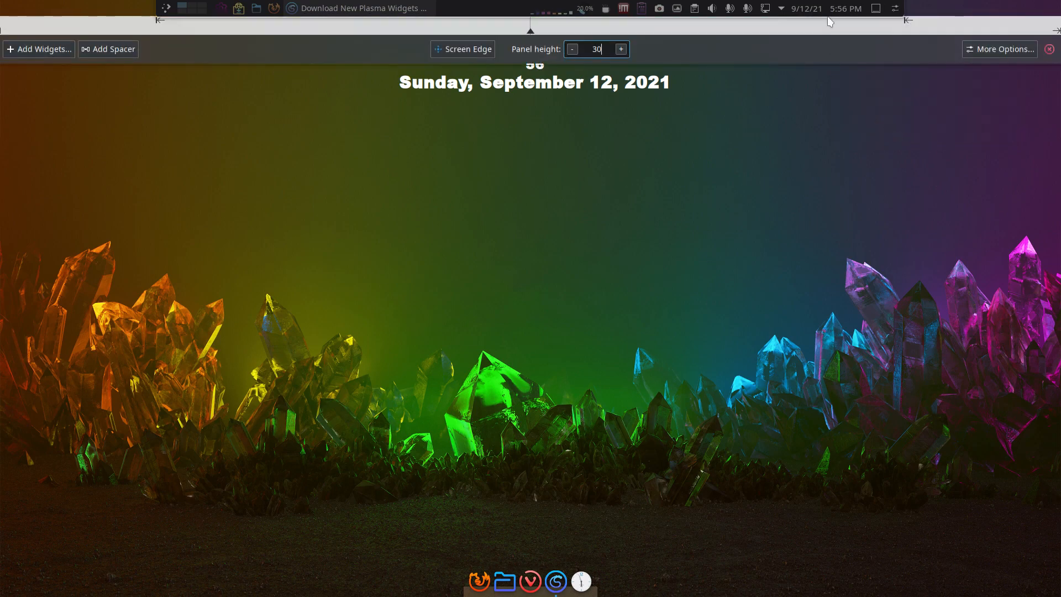
{"action": "mouse_move", "coordinate": [826, 10]}
{"action": "left_click", "coordinate": [827, 91]}
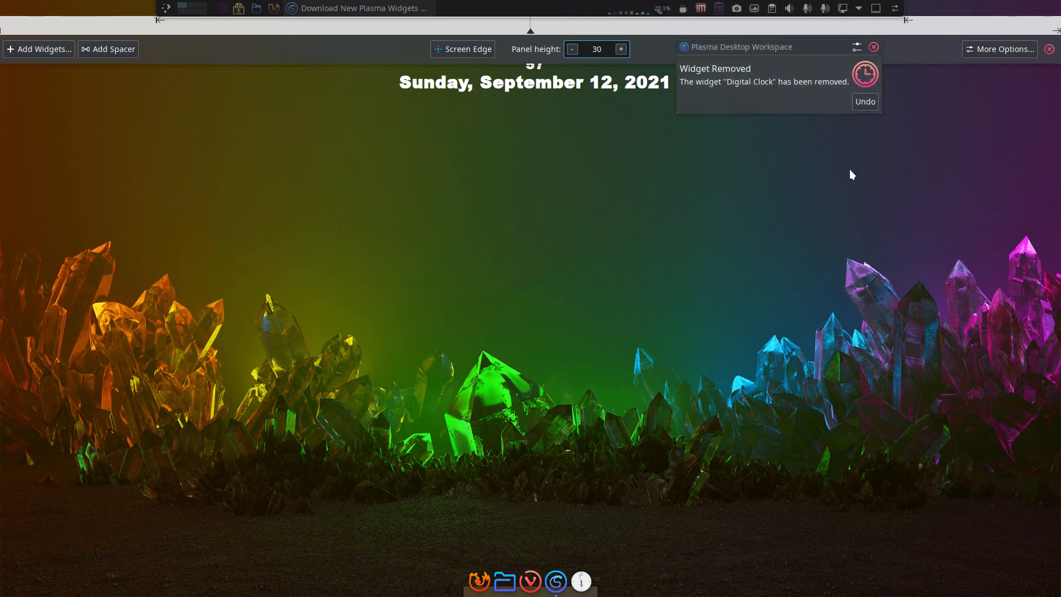
{"action": "left_click", "coordinate": [873, 47]}
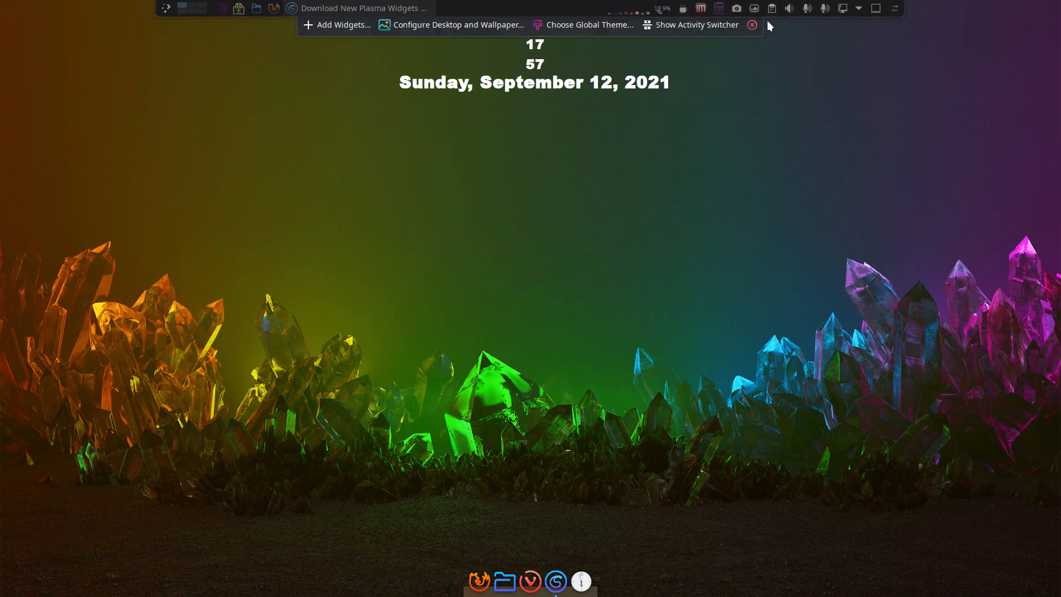
{"action": "left_click", "coordinate": [752, 25]}
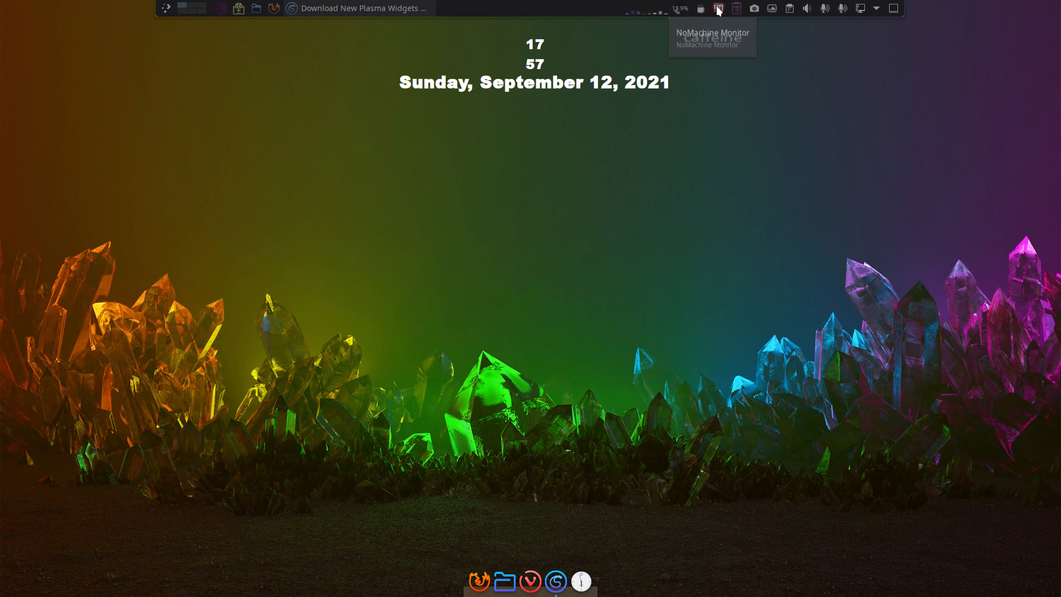
Shut down the NoMachine service, choose not to run it at the next startup, and authorize with the administrator password
{"action": "left_click", "coordinate": [699, 8]}
{"action": "left_click", "coordinate": [798, 114]}
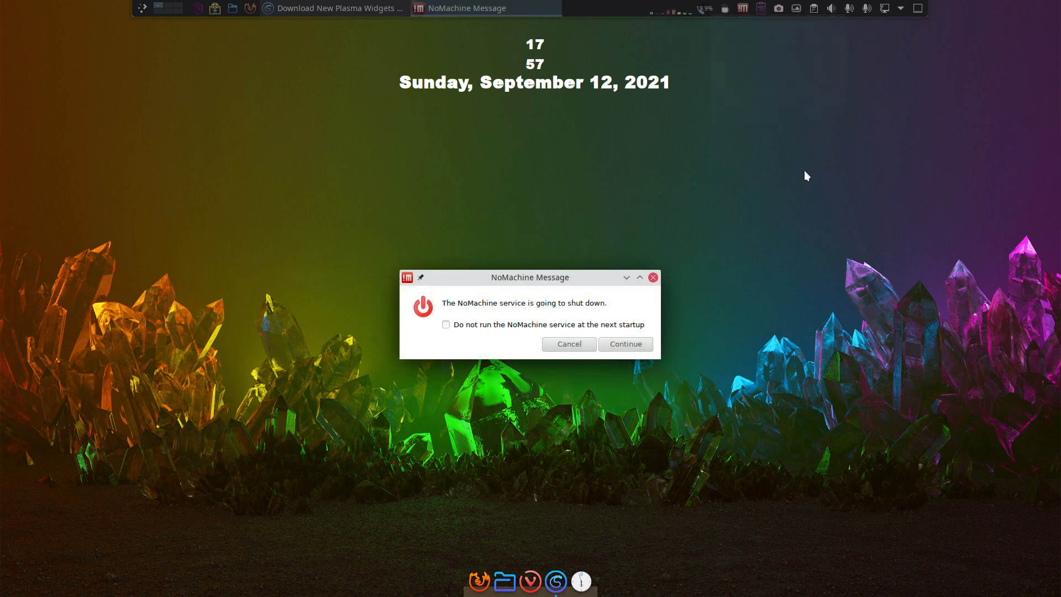
{"action": "left_click", "coordinate": [528, 326]}
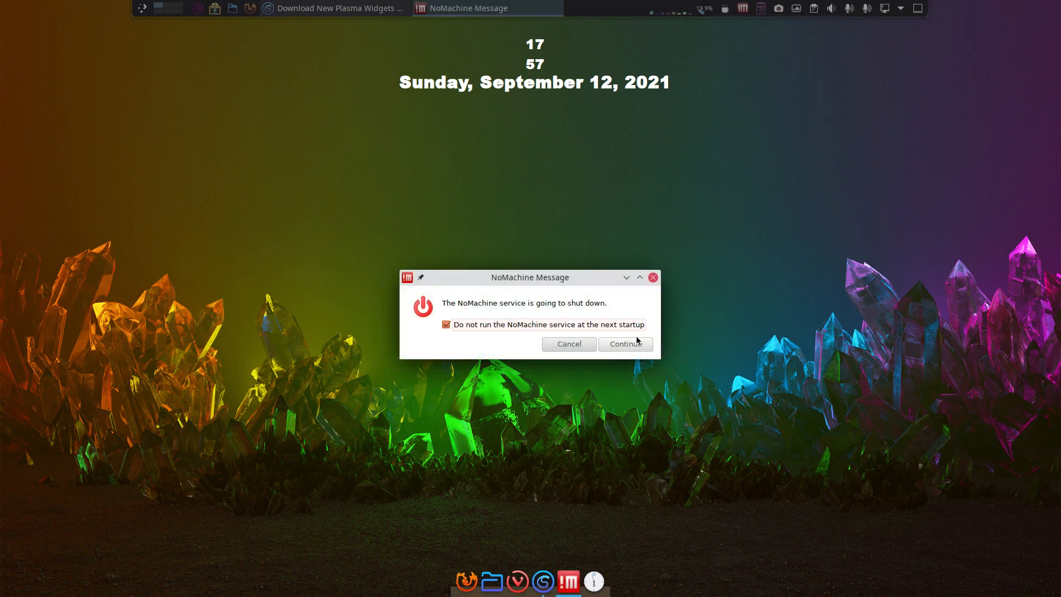
{"action": "left_click", "coordinate": [635, 343]}
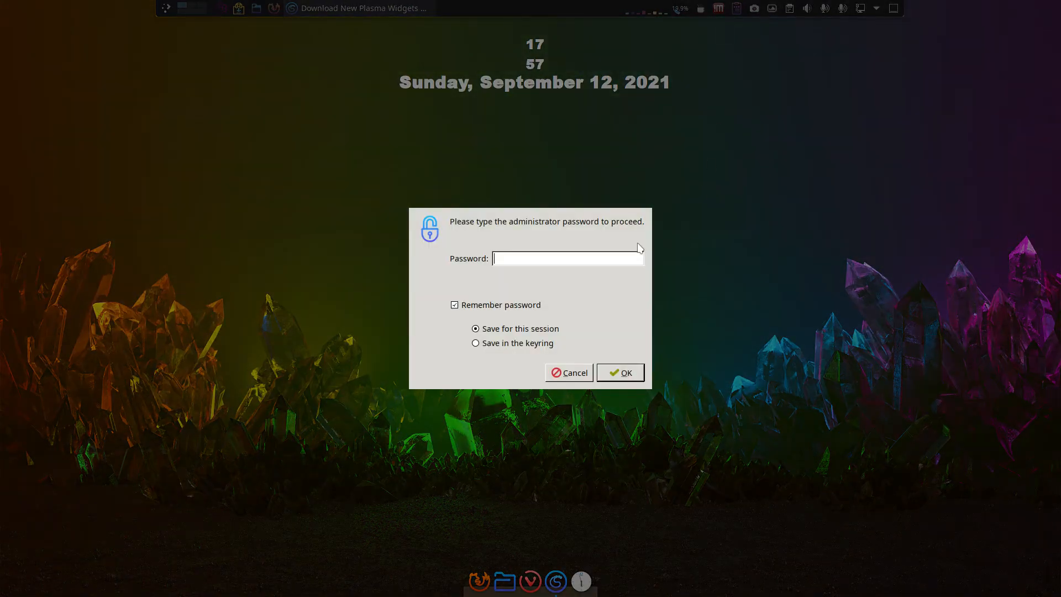
{"action": "type", "text": "***"}
{"action": "key", "text": "Return"}
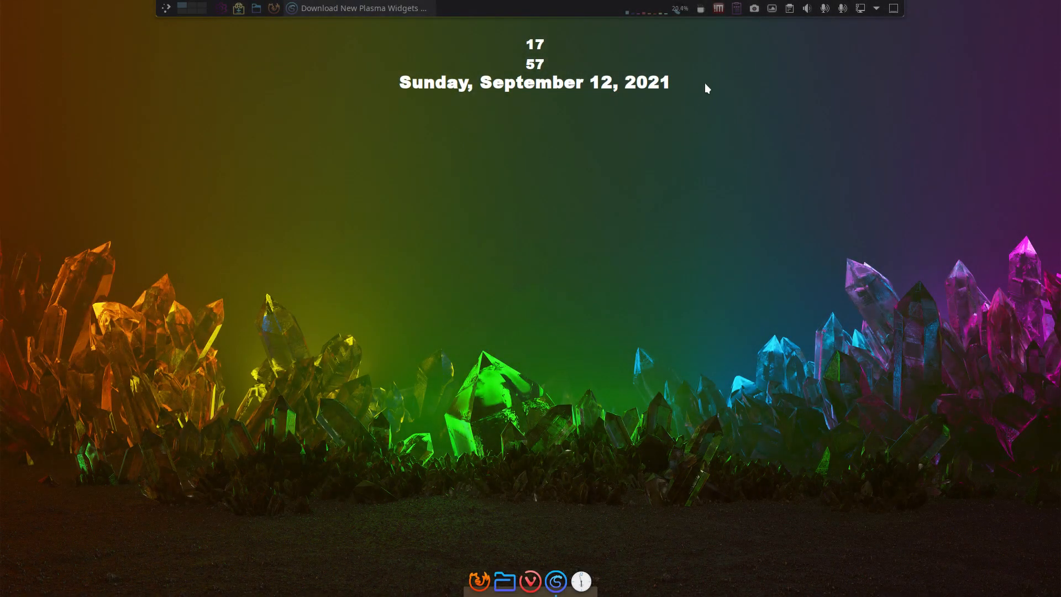
Check and close the launcher menu, and bring up the screen recorder's tray options
{"action": "left_click", "coordinate": [165, 9]}
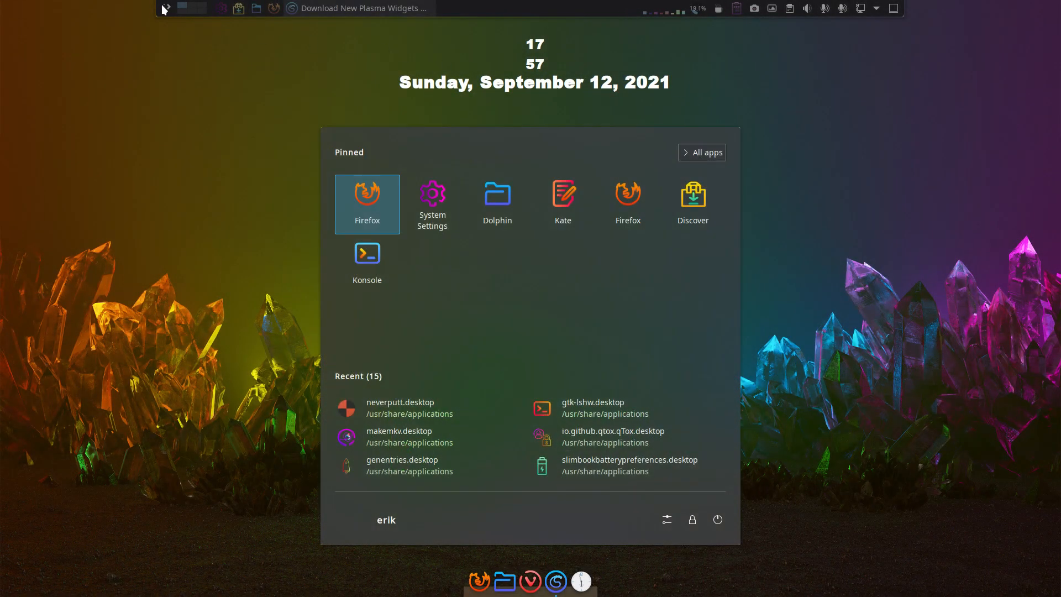
{"action": "left_click", "coordinate": [166, 162]}
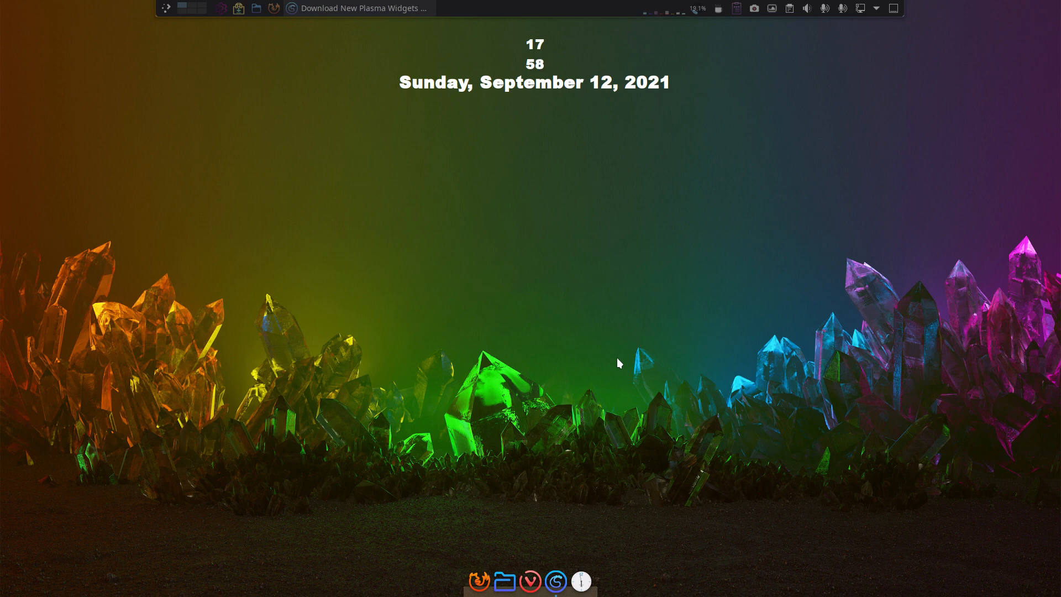
{"action": "right_click", "coordinate": [756, 11]}
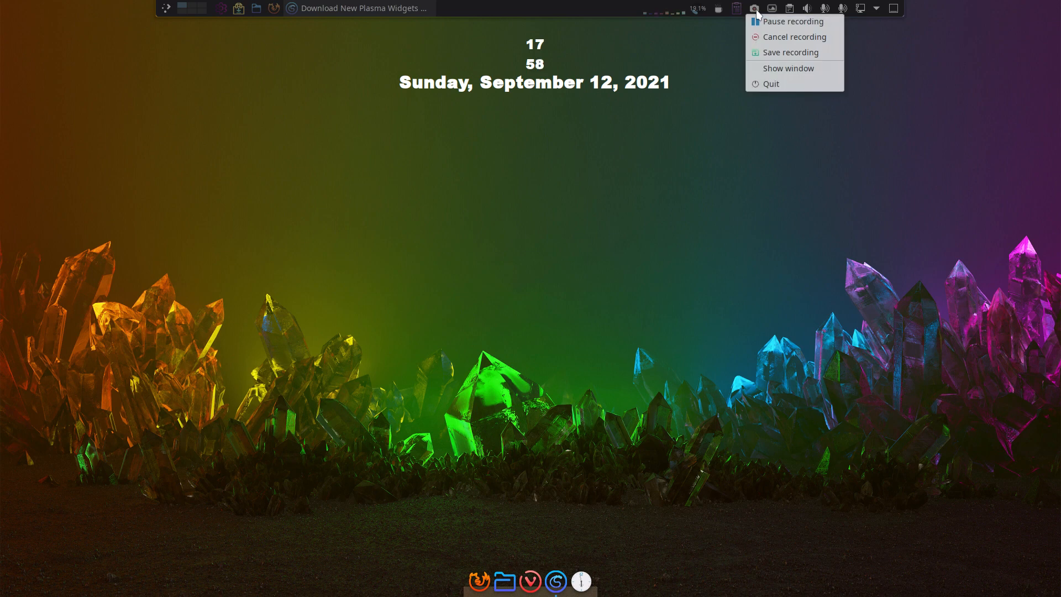